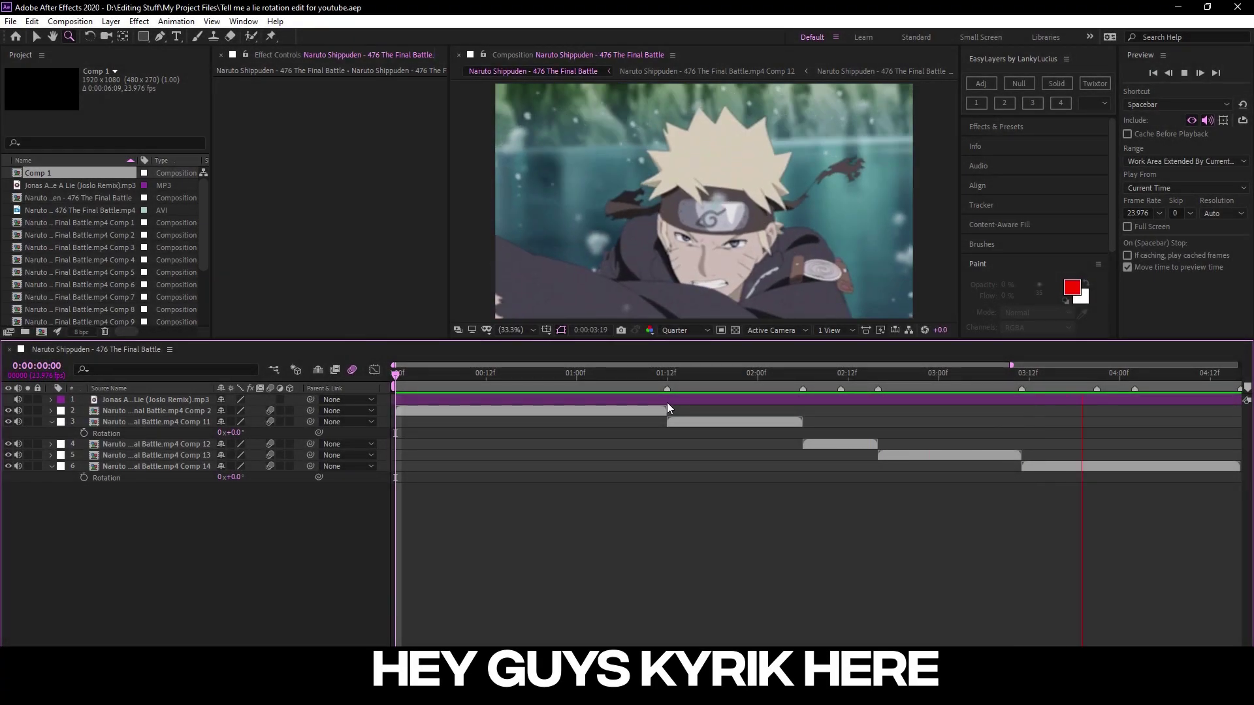
Set the composition's motion blur shutter angle to 250° in Composition Settings.
click(70, 20)
click(92, 53)
click(504, 214)
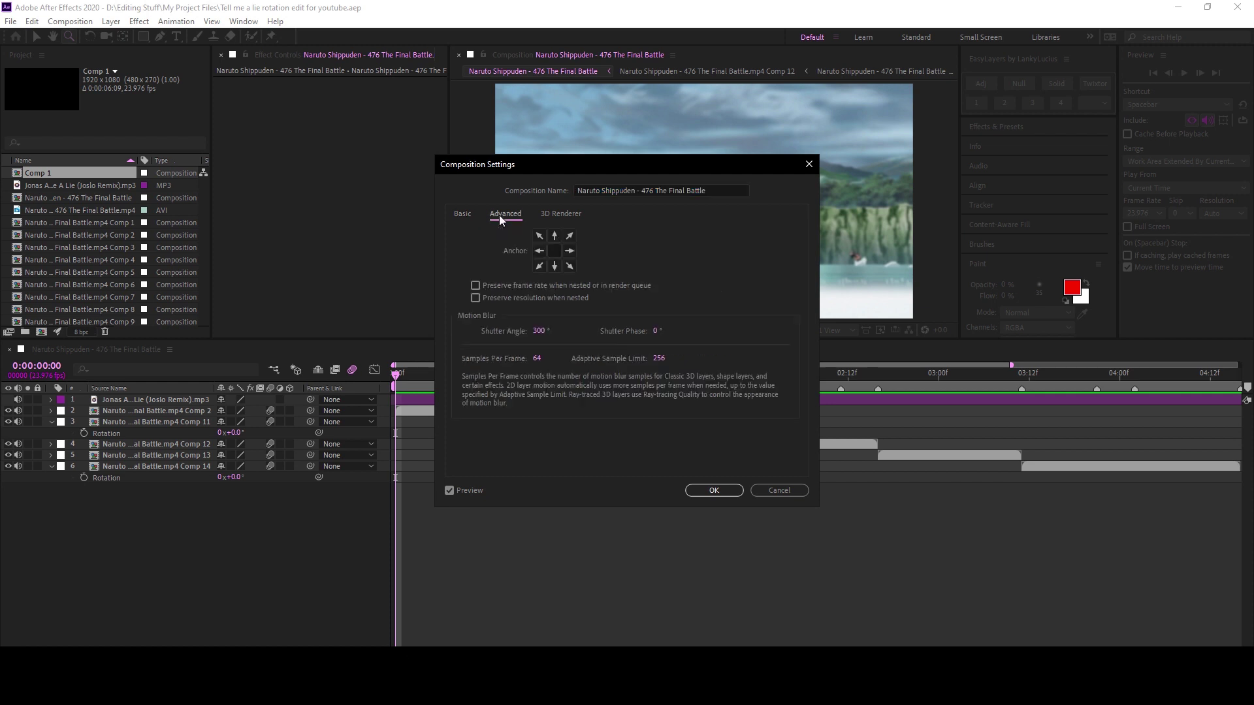
click(547, 336)
text(250)
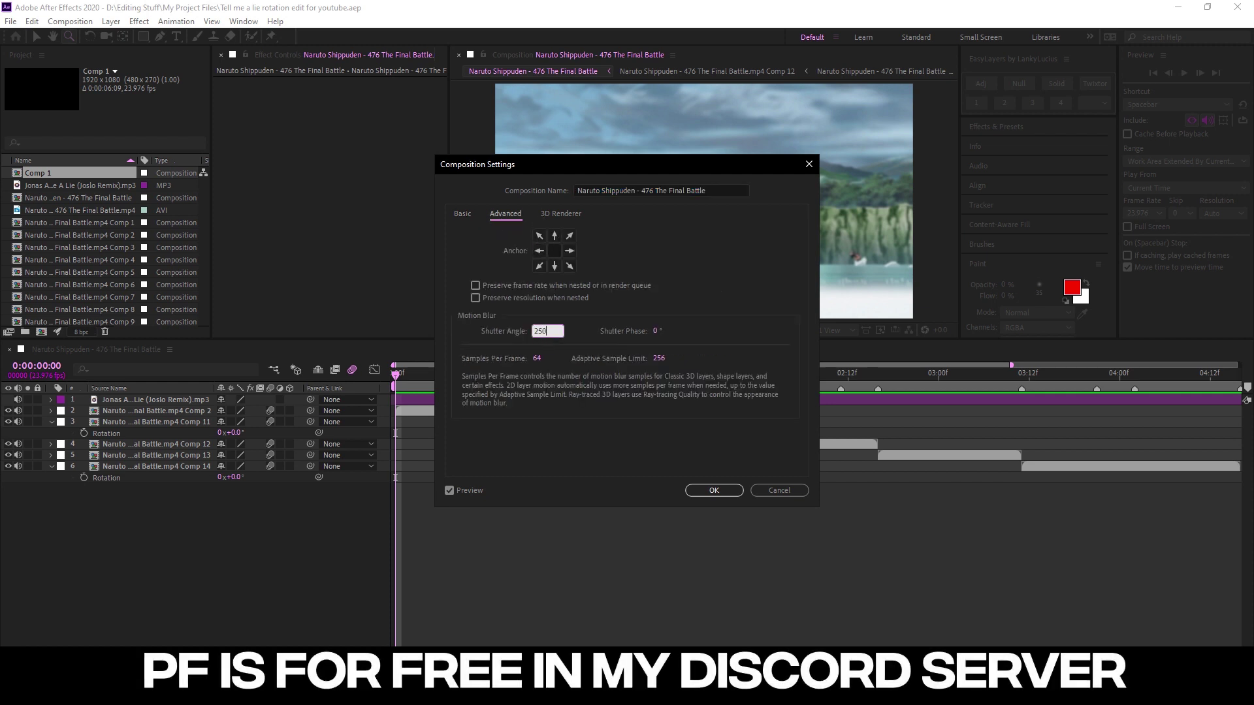
click(463, 215)
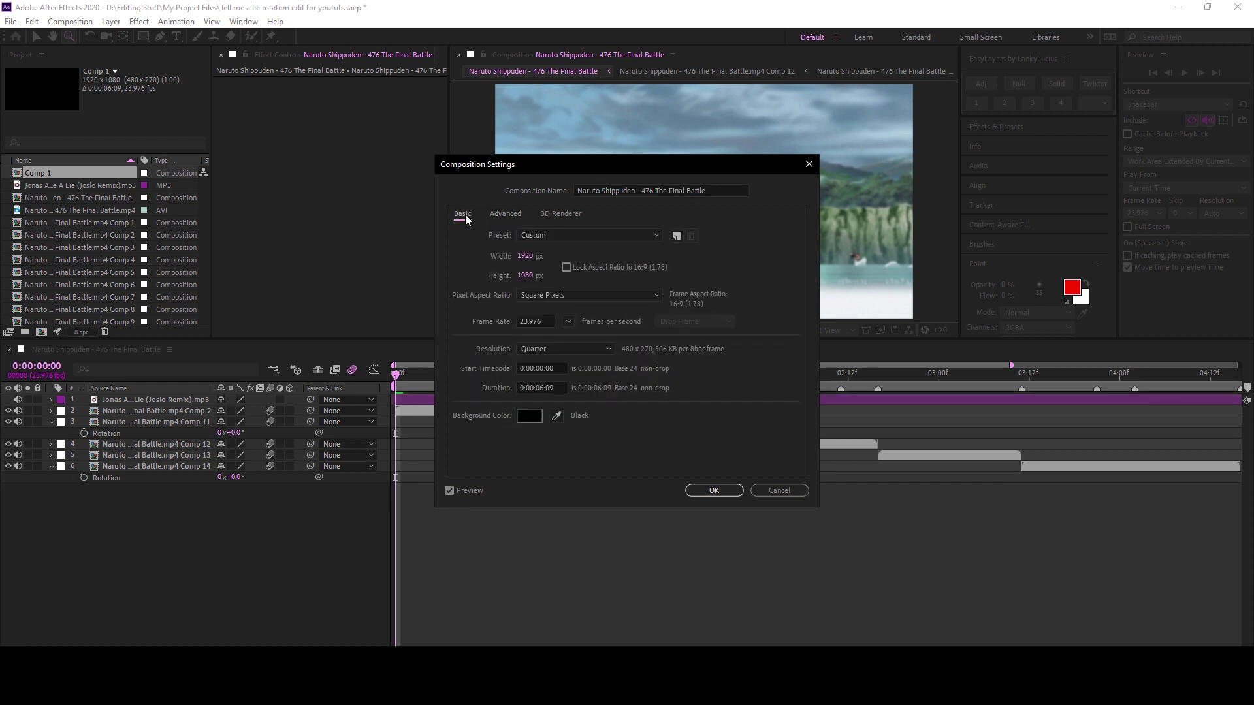
click(517, 214)
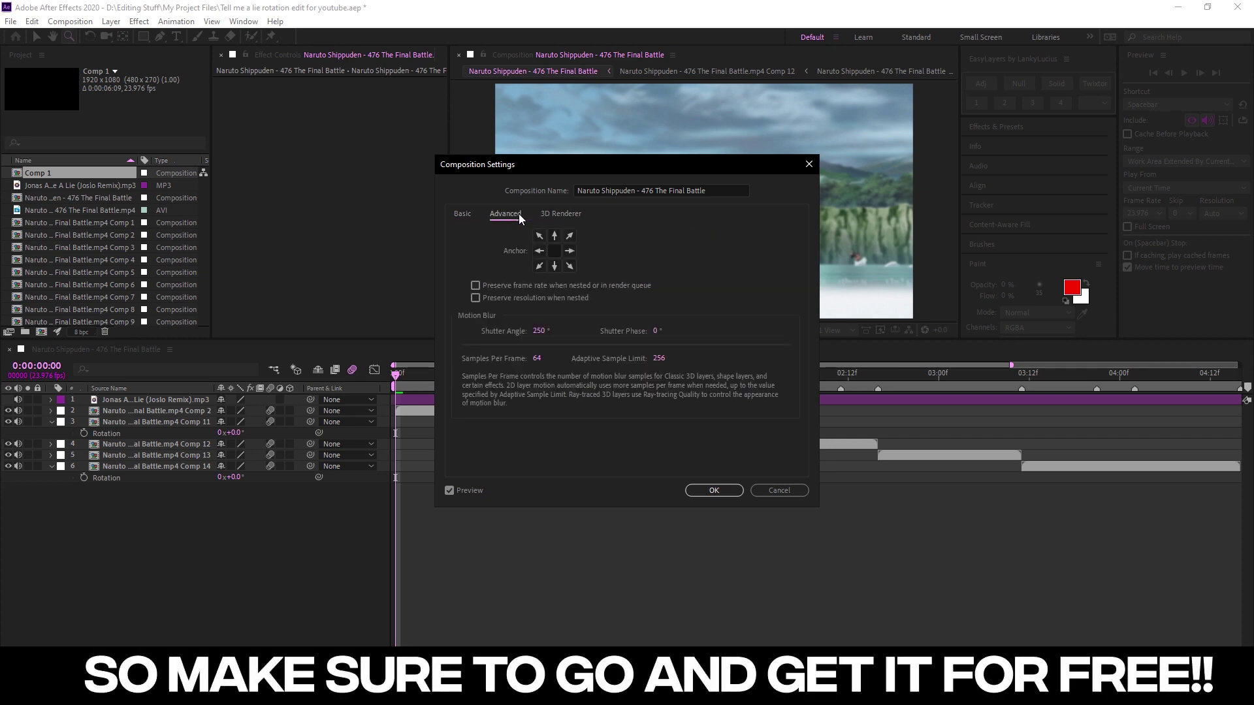
click(700, 489)
click(471, 372)
key(ctrl+alt+y)
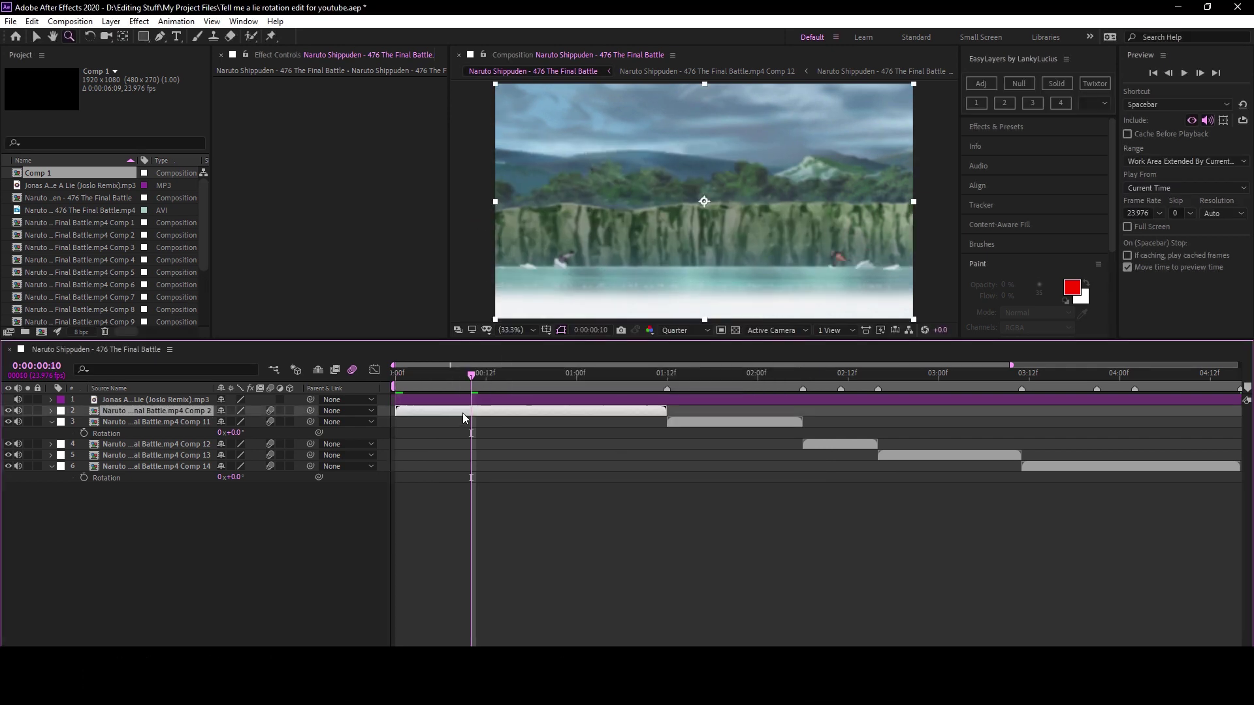
Add a new null layer and select the first clip at 01:03.
key(Delete)
key(ctrl+alt+shift+y)
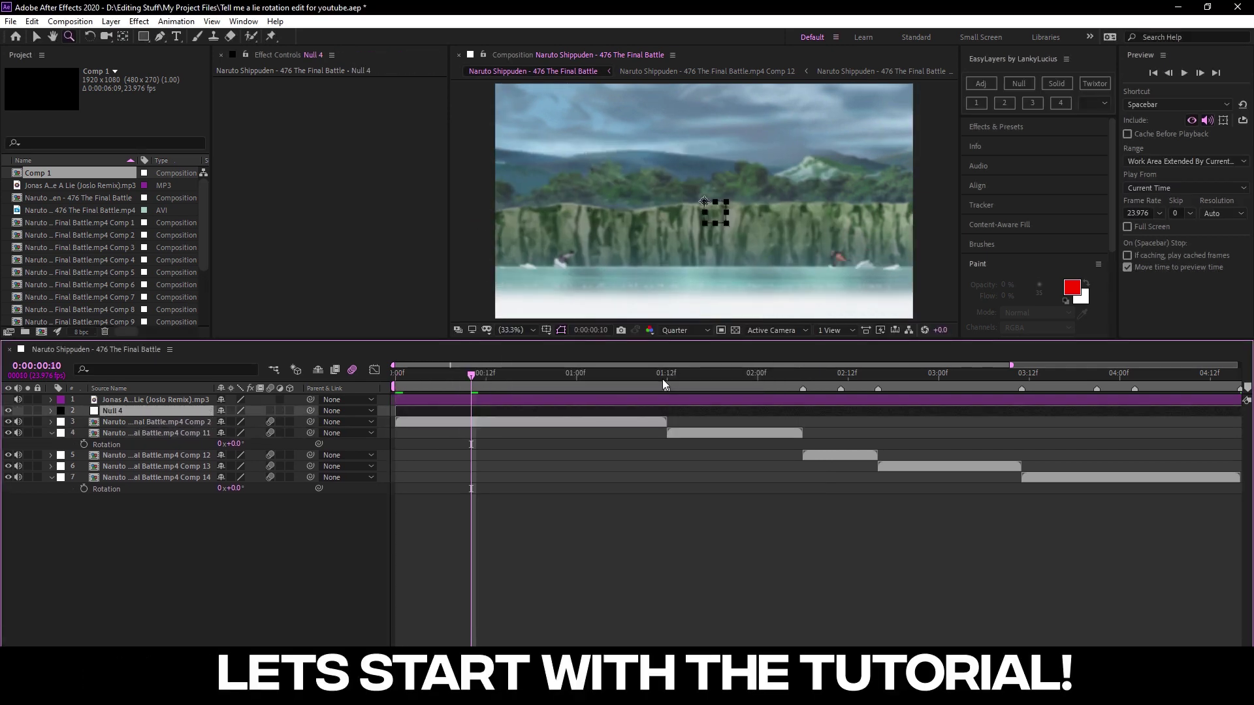
click(666, 377)
click(668, 419)
click(598, 375)
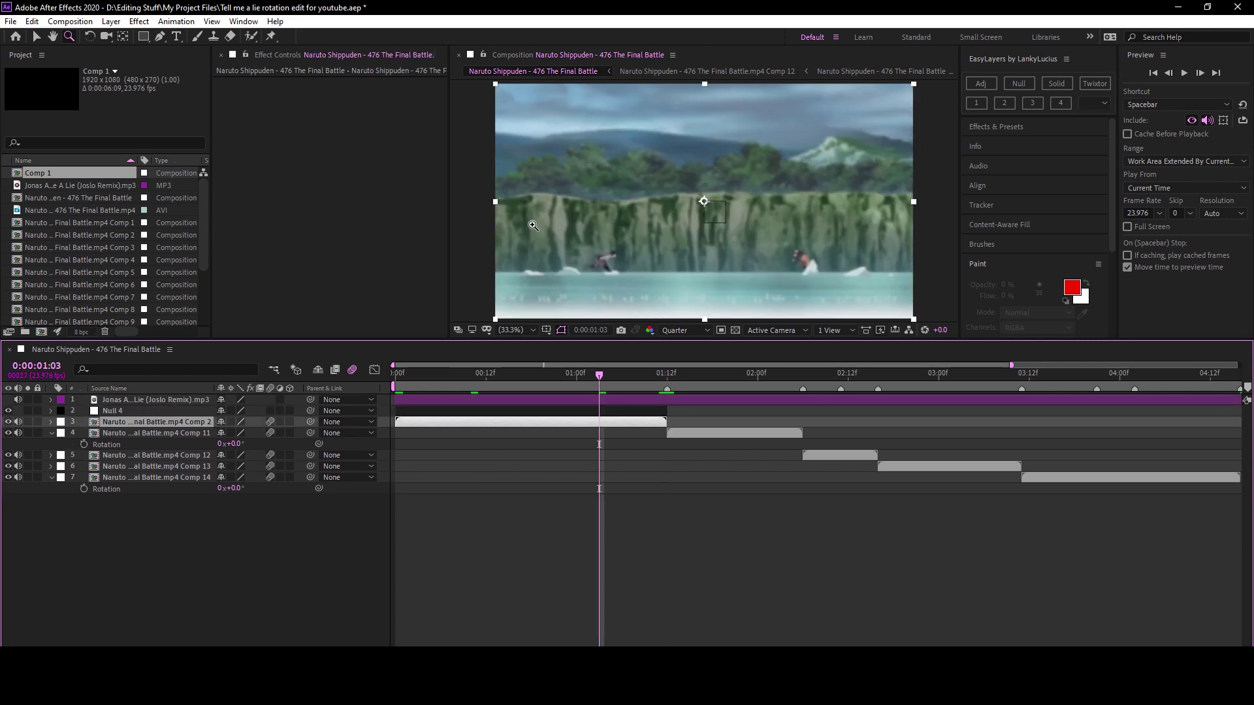
Apply Motion Tile to the first clip with Output Width and Height set to 400.
key(ctrl+space)
text(motion)
key(Down)
key(Return)
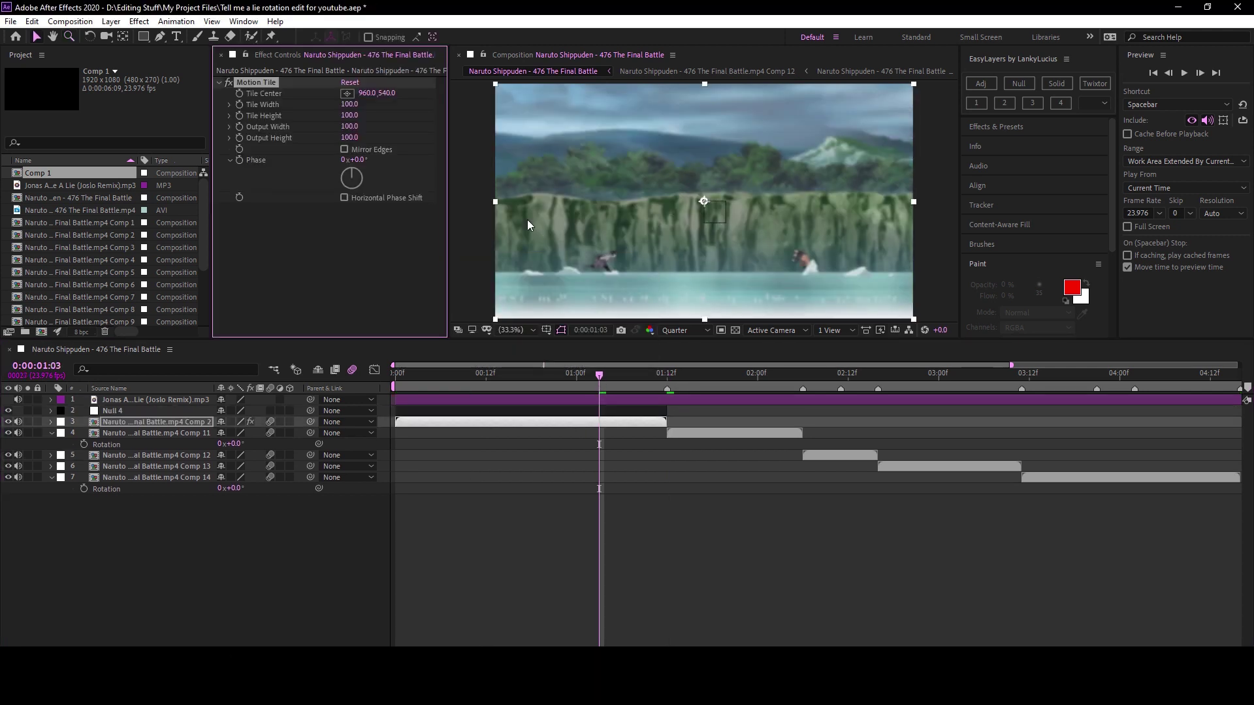
click(351, 137)
text(350)
key(Return)
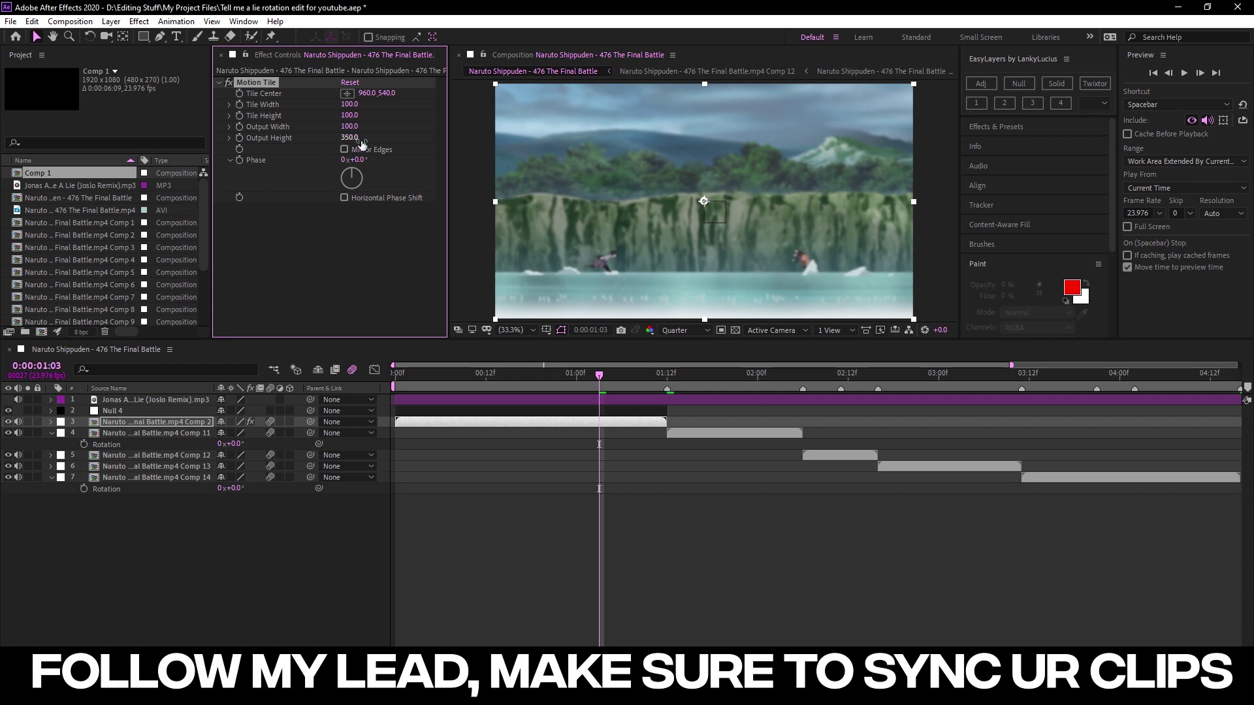
text(0)
key(Return)
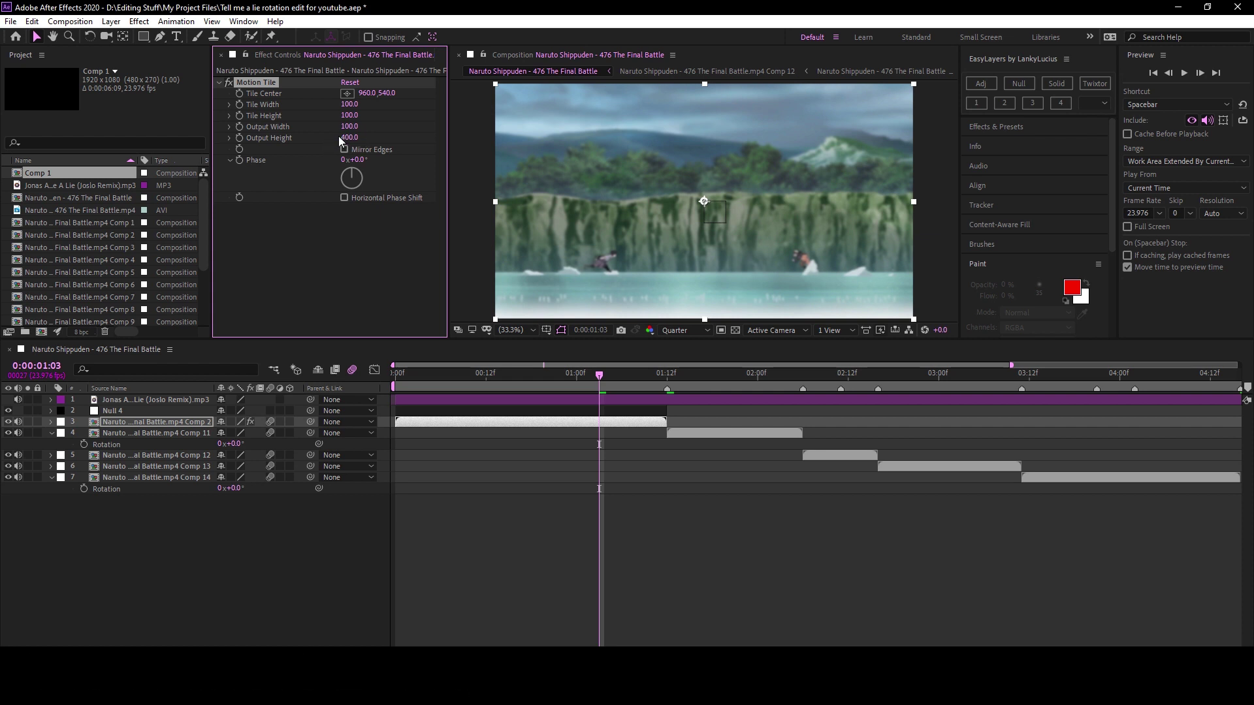
text(400)
key(Return)
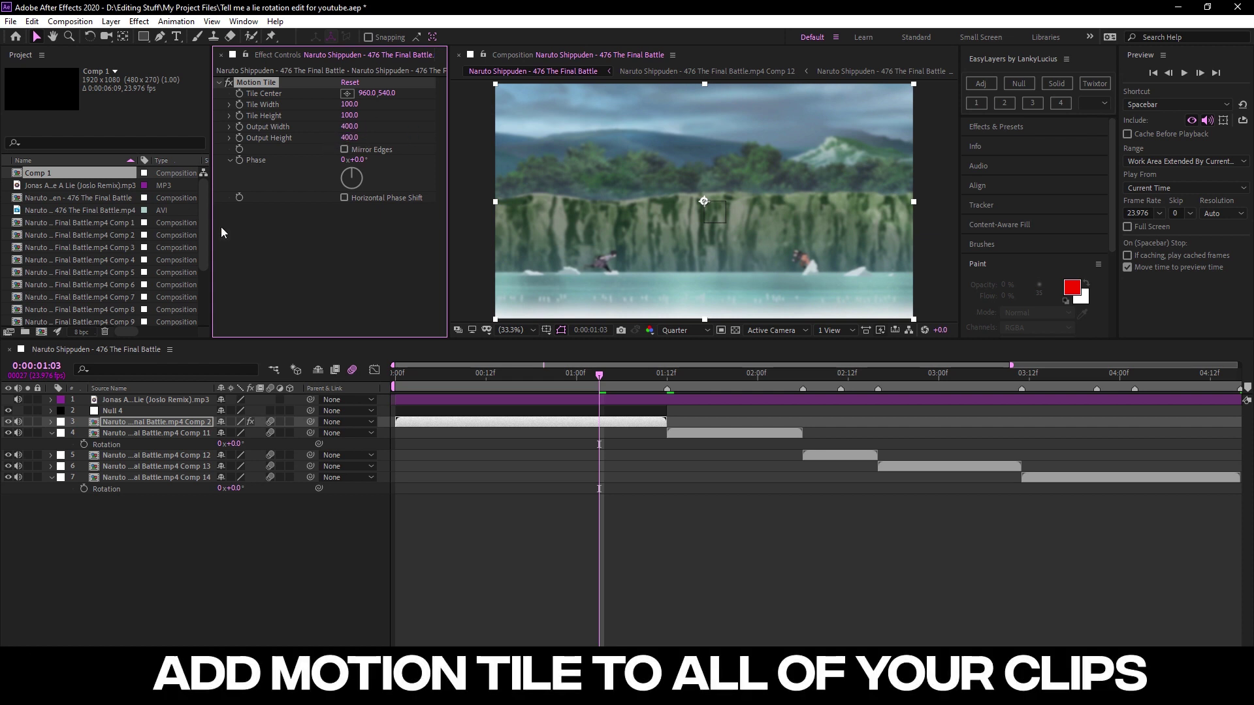
Paste the Motion Tile effect onto all the remaining clip layers.
click(702, 432)
key(ctrl+v)
click(857, 466)
key(ctrl+v)
click(938, 478)
key(ctrl+v)
click(1068, 489)
key(ctrl+v)
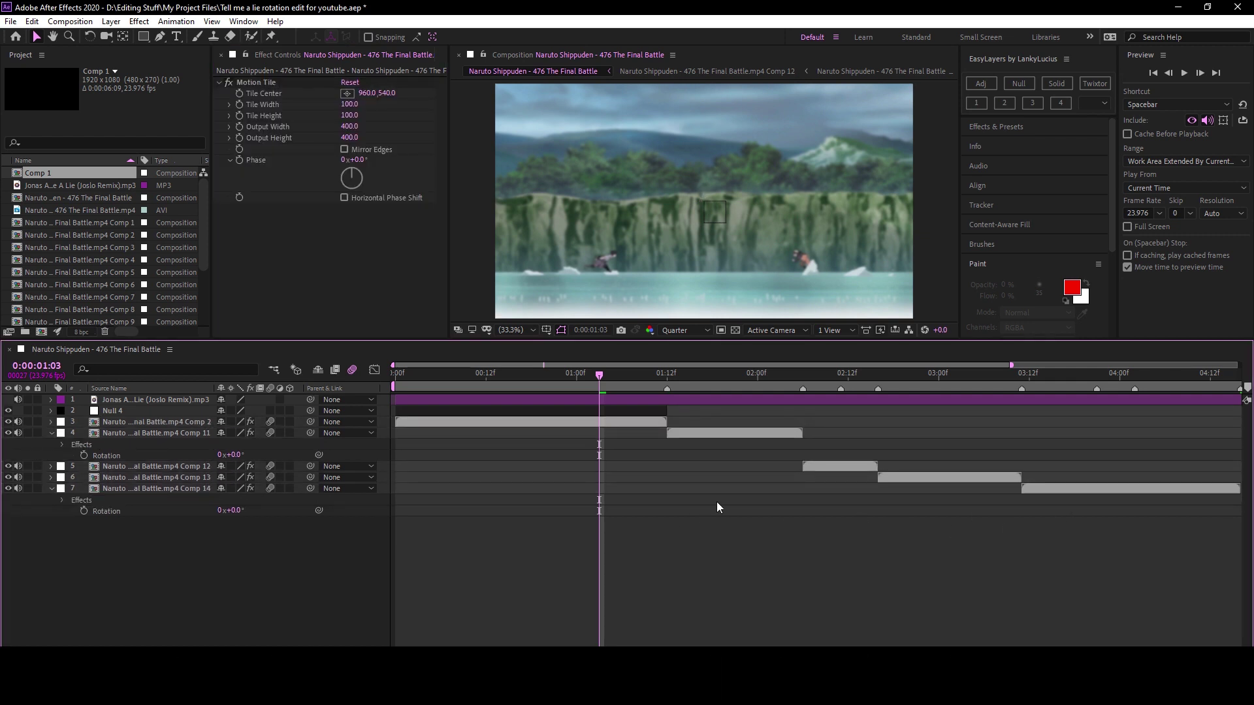
click(621, 410)
Duplicate the null into two stacked Null 5 layers, removing the extra copy.
key(ctrl+d)
key(ctrl+d)
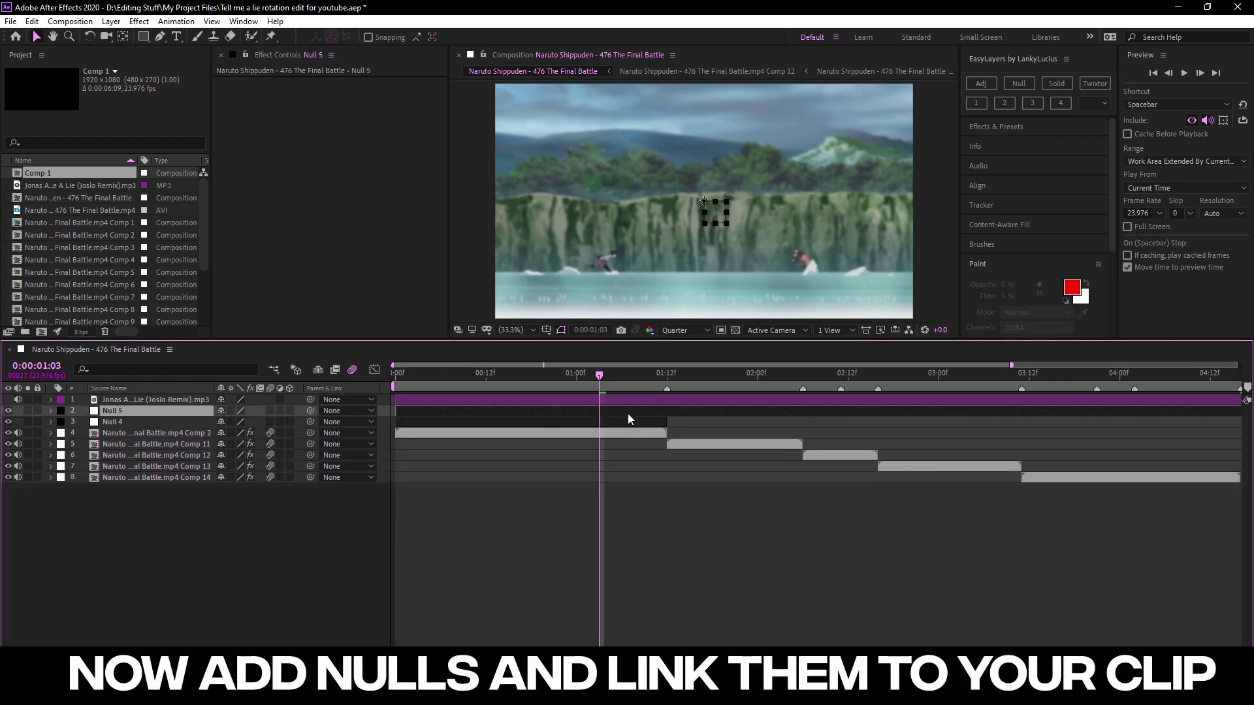
click(664, 371)
key(Delete)
click(531, 372)
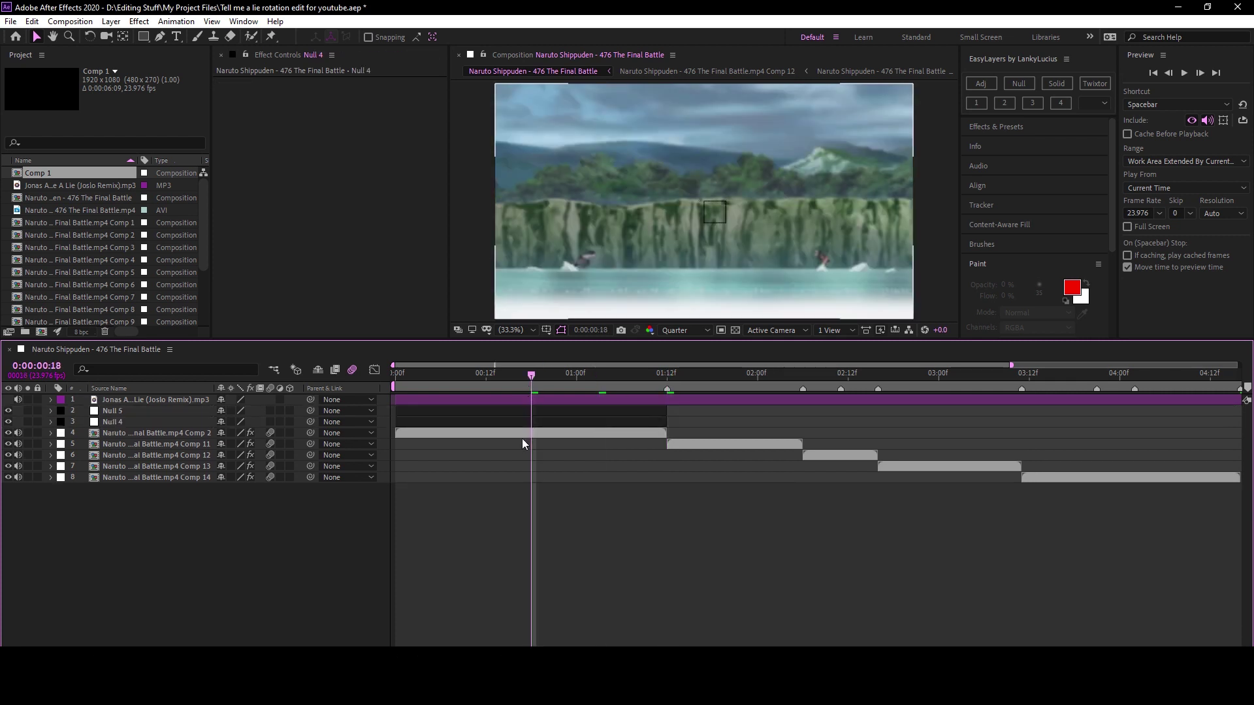
key(ctrl+d)
Parent the first clip to Null 4 and chain Null 4 under the Null 5 layers.
click(503, 444)
drag(310, 444, 119, 434)
click(307, 432)
mouse_move(310, 433)
mouse_down()
mouse_move(126, 421)
mouse_move(124, 411)
mouse_up()
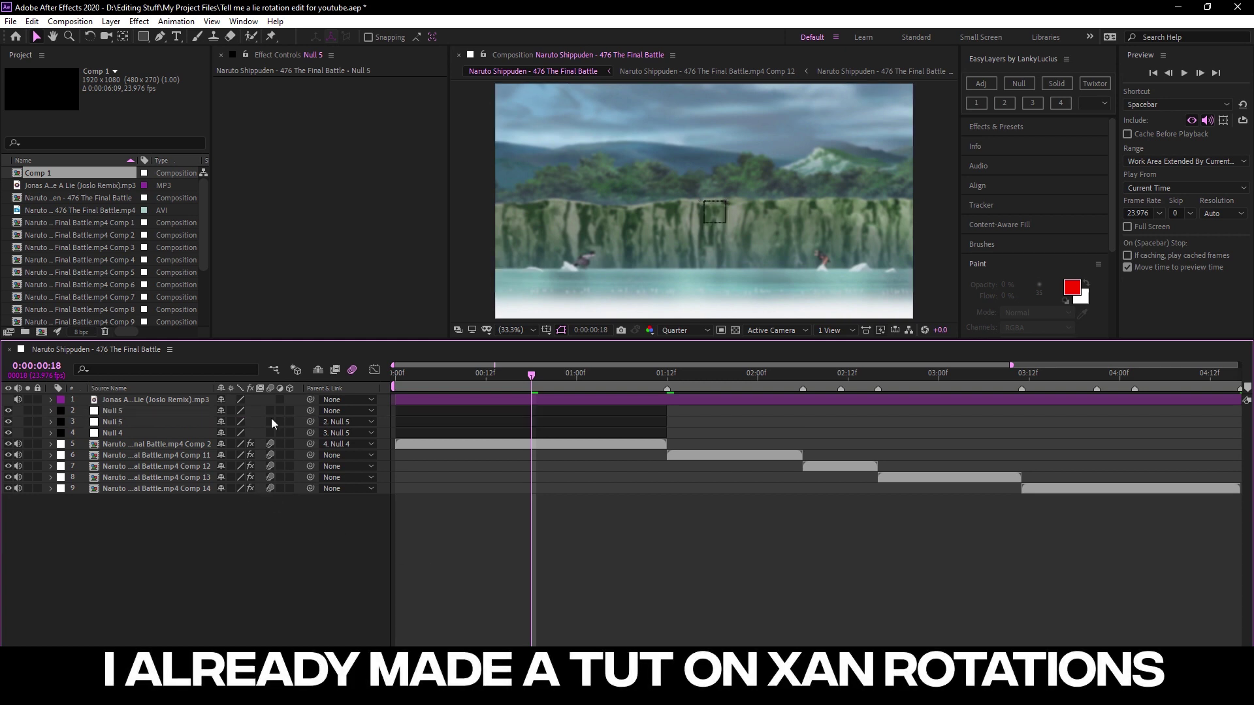
click(429, 432)
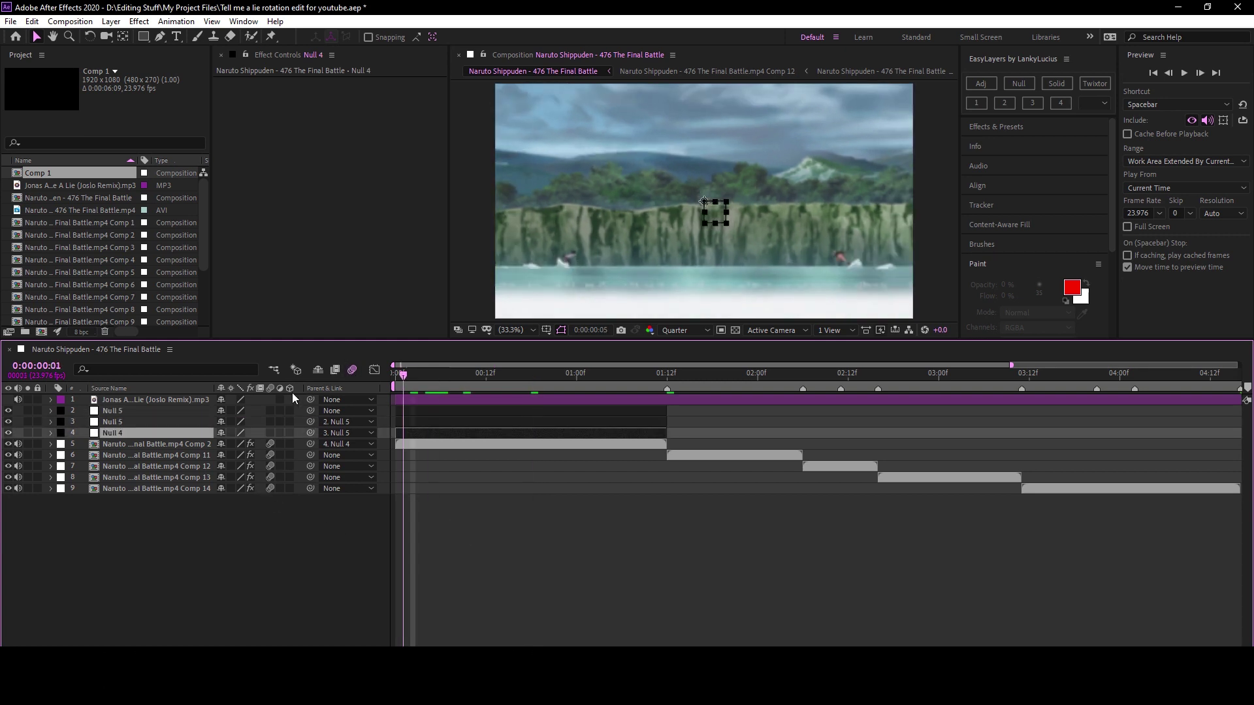
Show Null 4's Position, Scale and Rotation and set starting keyframes at 00:18.
key(space)
key(space)
key(s)
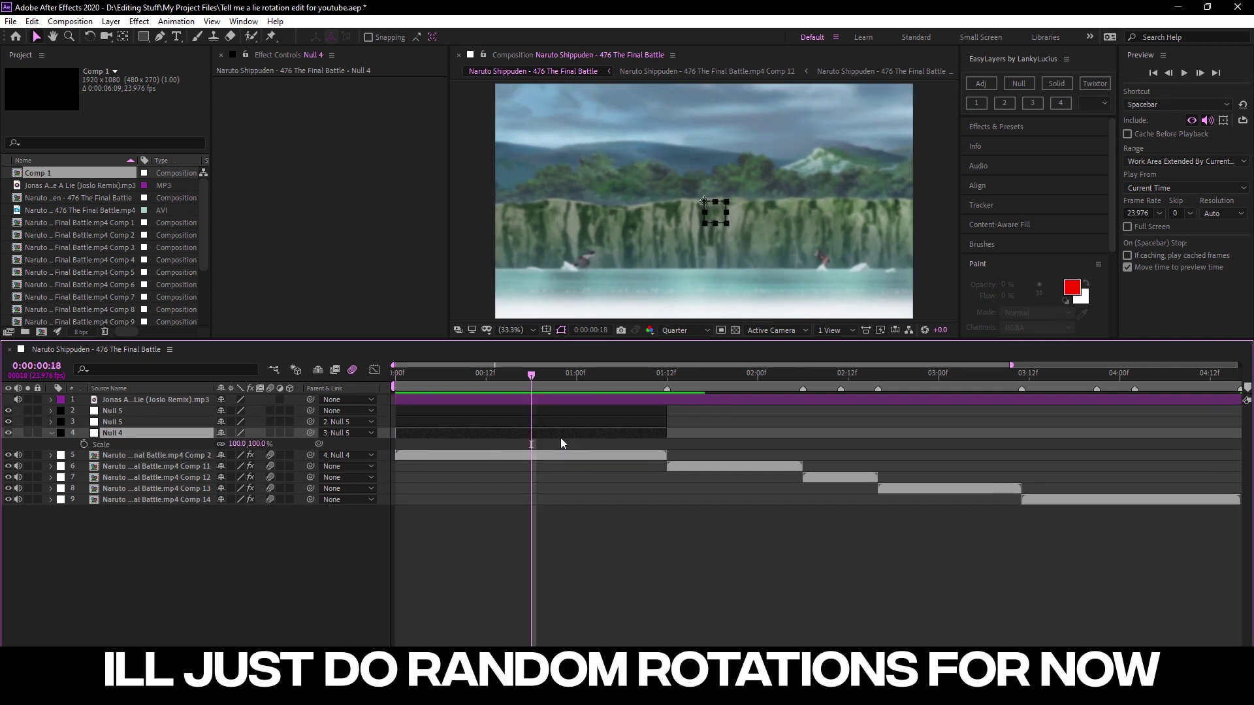
key(shift+p)
key(shift+r)
click(84, 444)
click(84, 455)
click(84, 466)
click(533, 520)
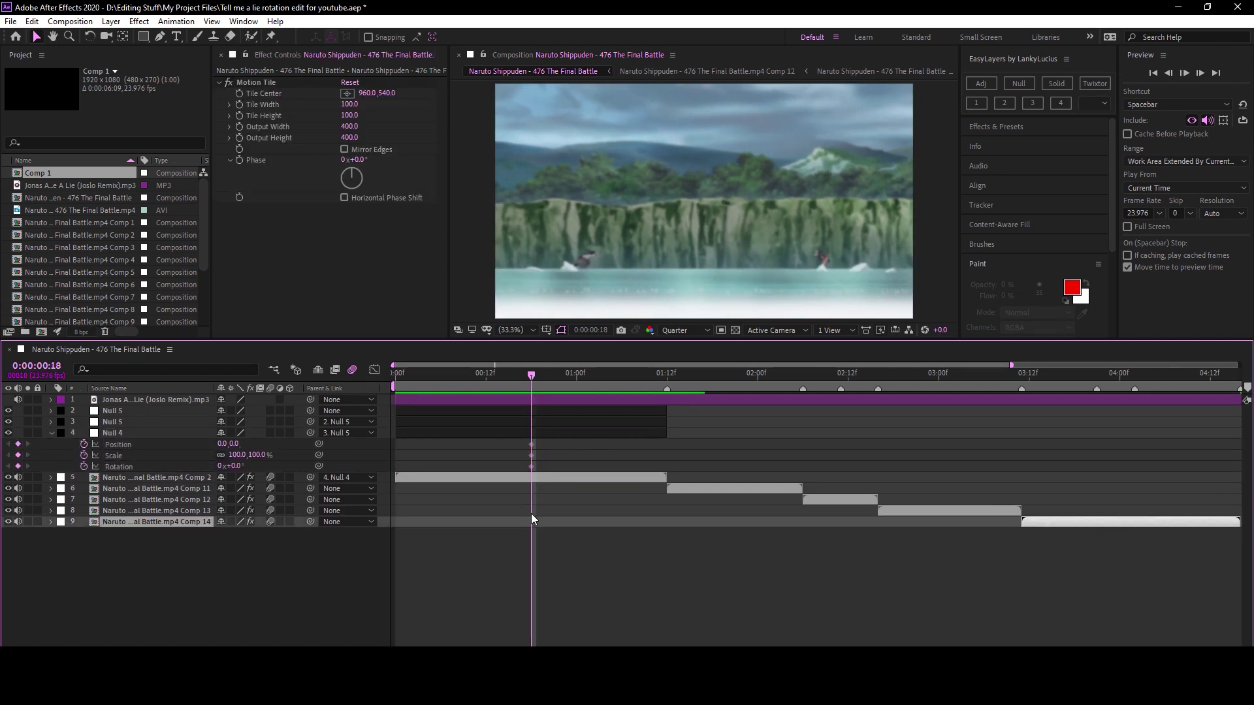
Keyframe Null 4 at 300% scale and 45° rotation on the clip's last frame.
click(652, 385)
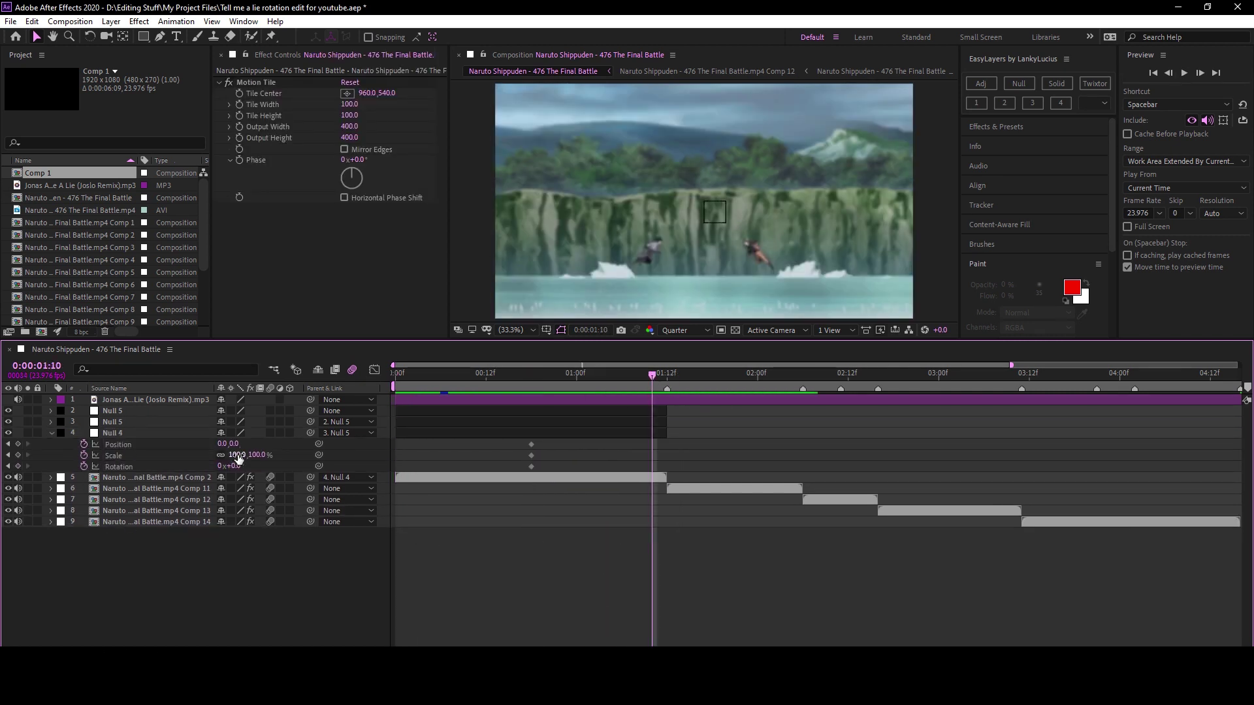
text(300)
key(Return)
scroll(647, 205, down, 4)
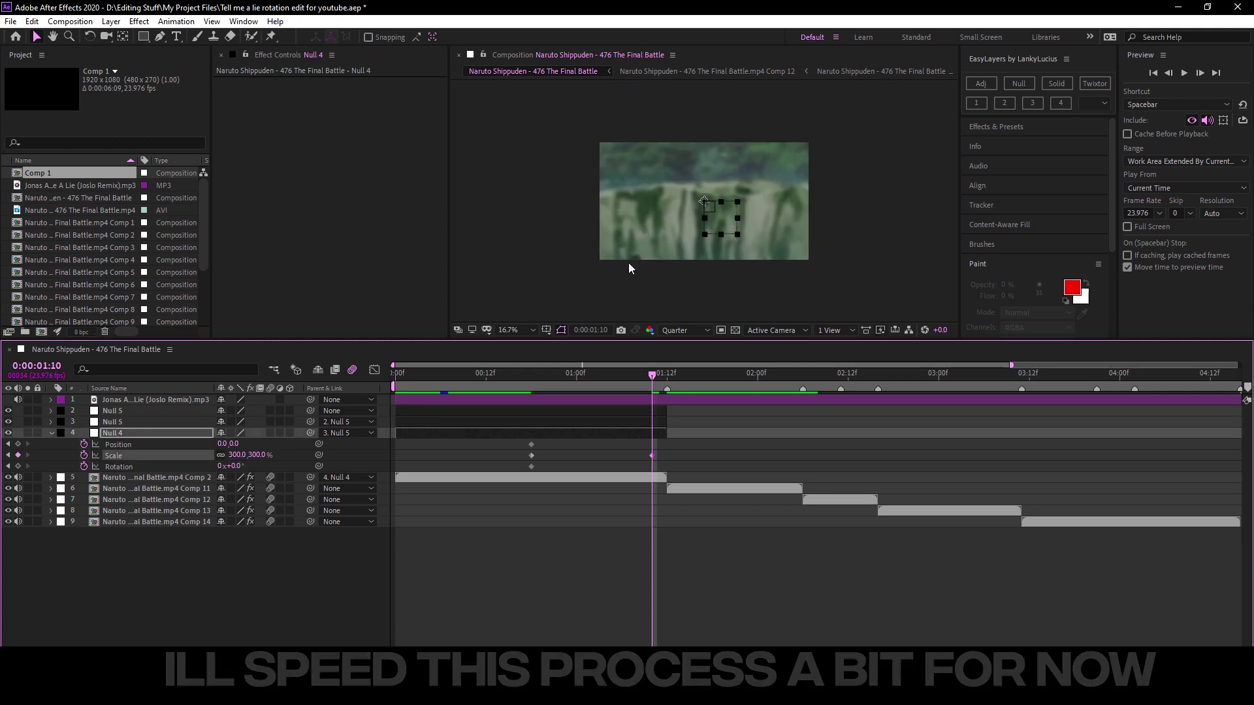
drag(233, 466, 240, 476)
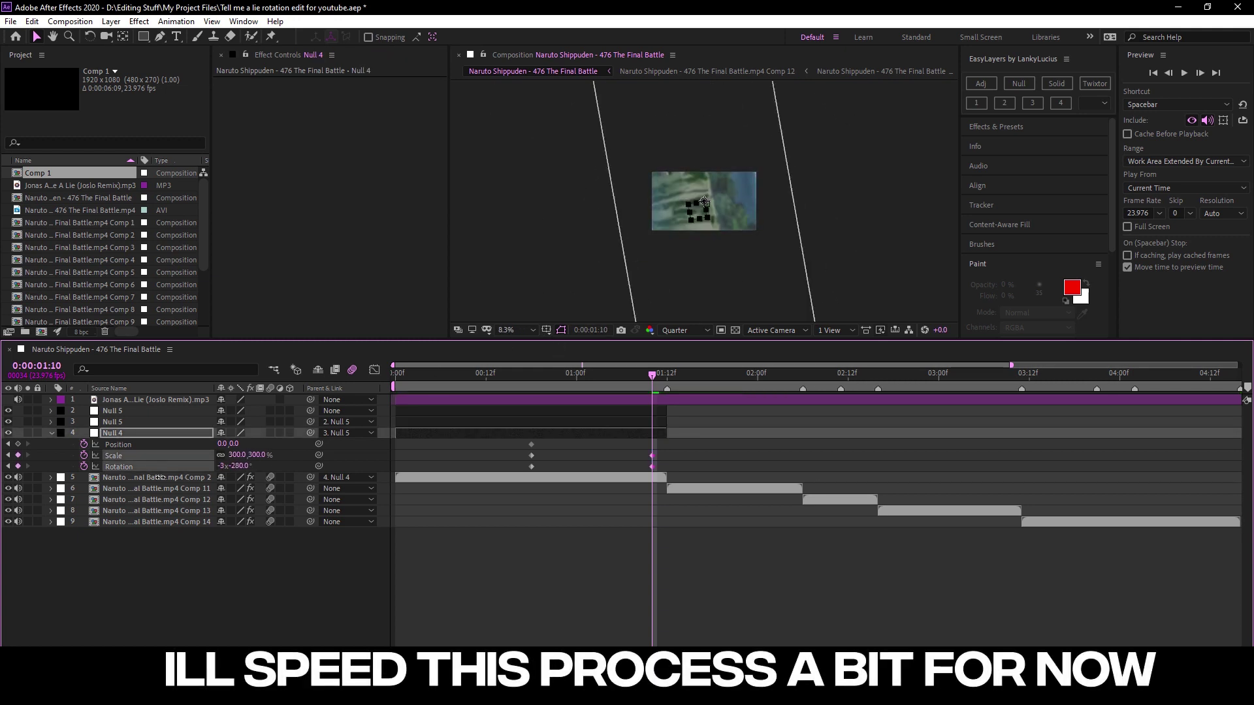
text(45)
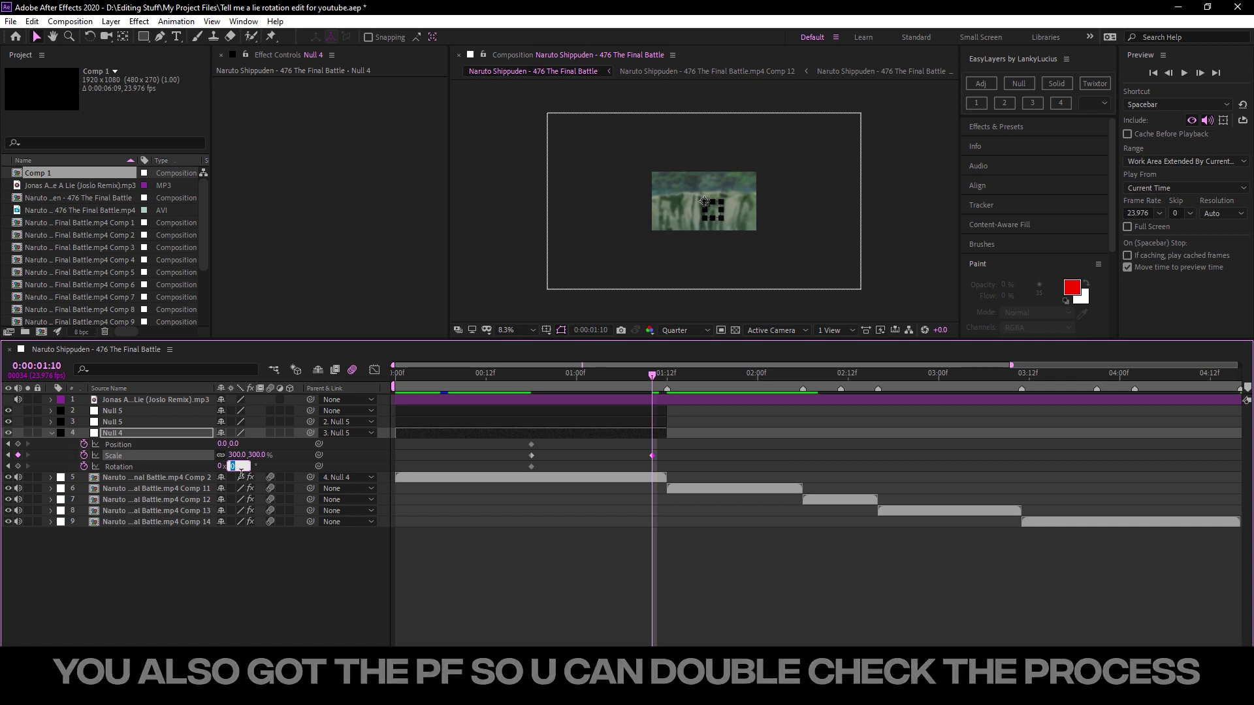
key(Return)
drag(657, 462, 671, 461)
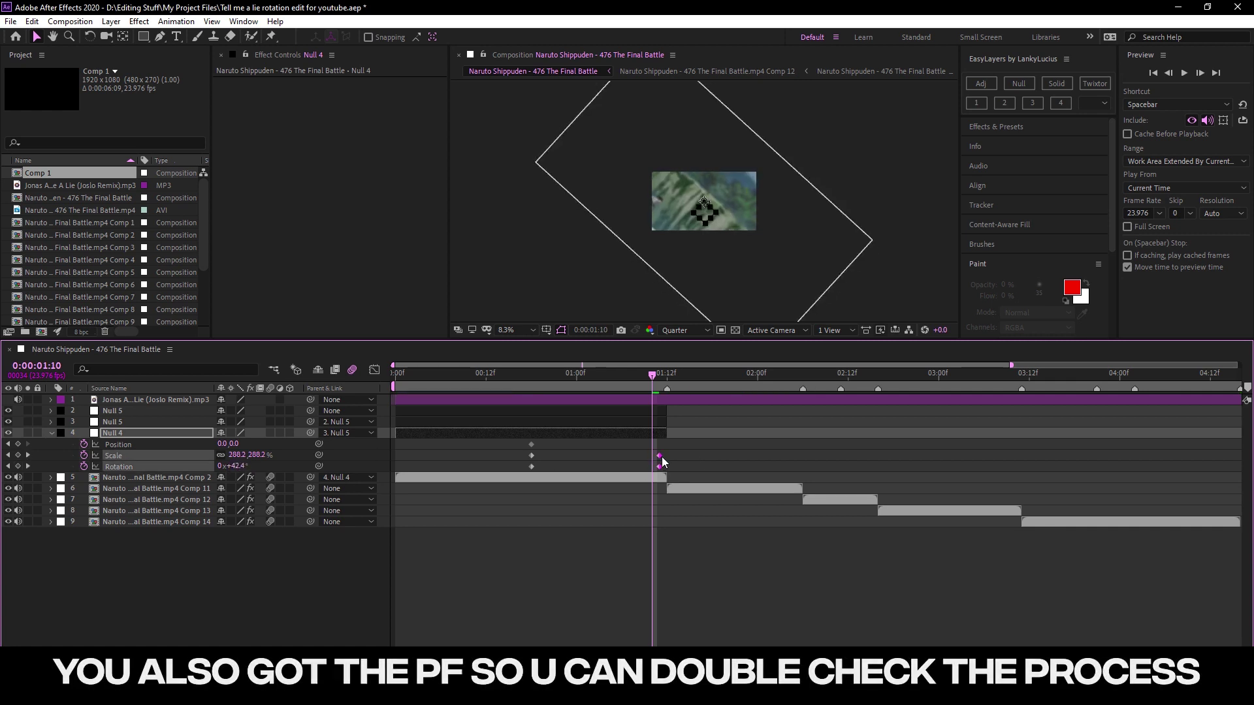
click(711, 470)
click(637, 381)
drag(640, 382, 598, 385)
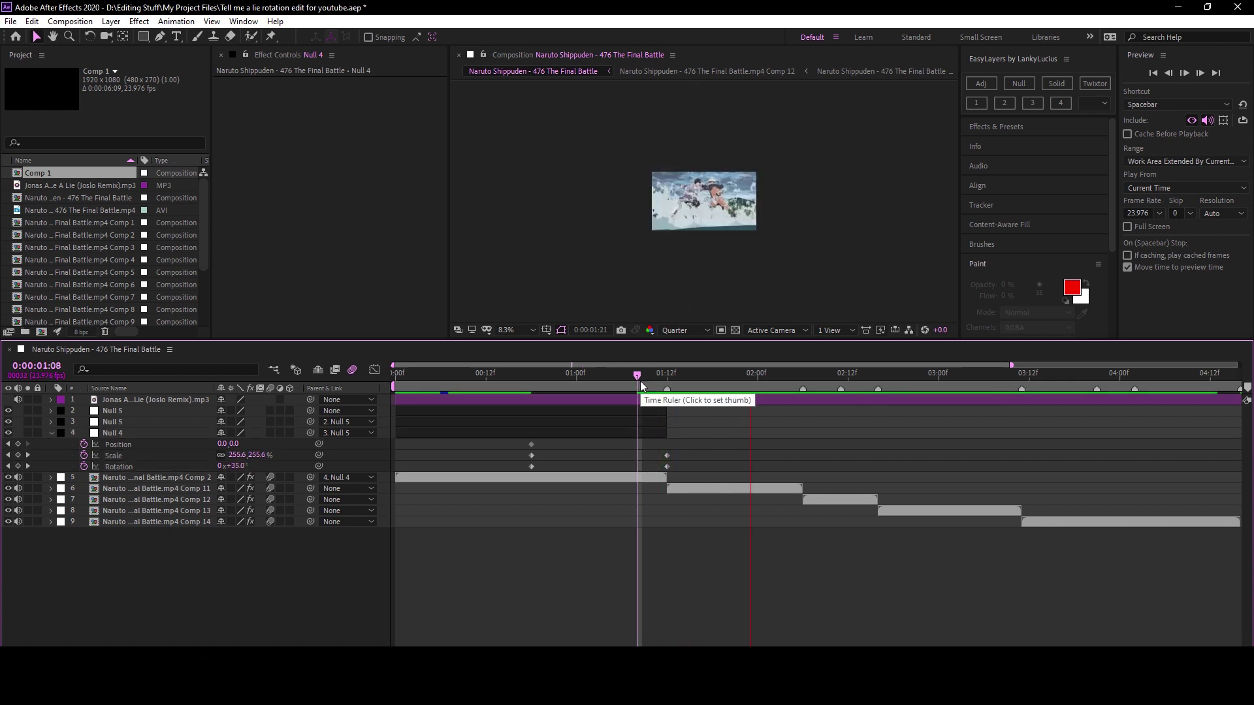
Select the Scale and Rotation keyframes and display the Scale curve in the Graph Editor.
drag(686, 460, 526, 477)
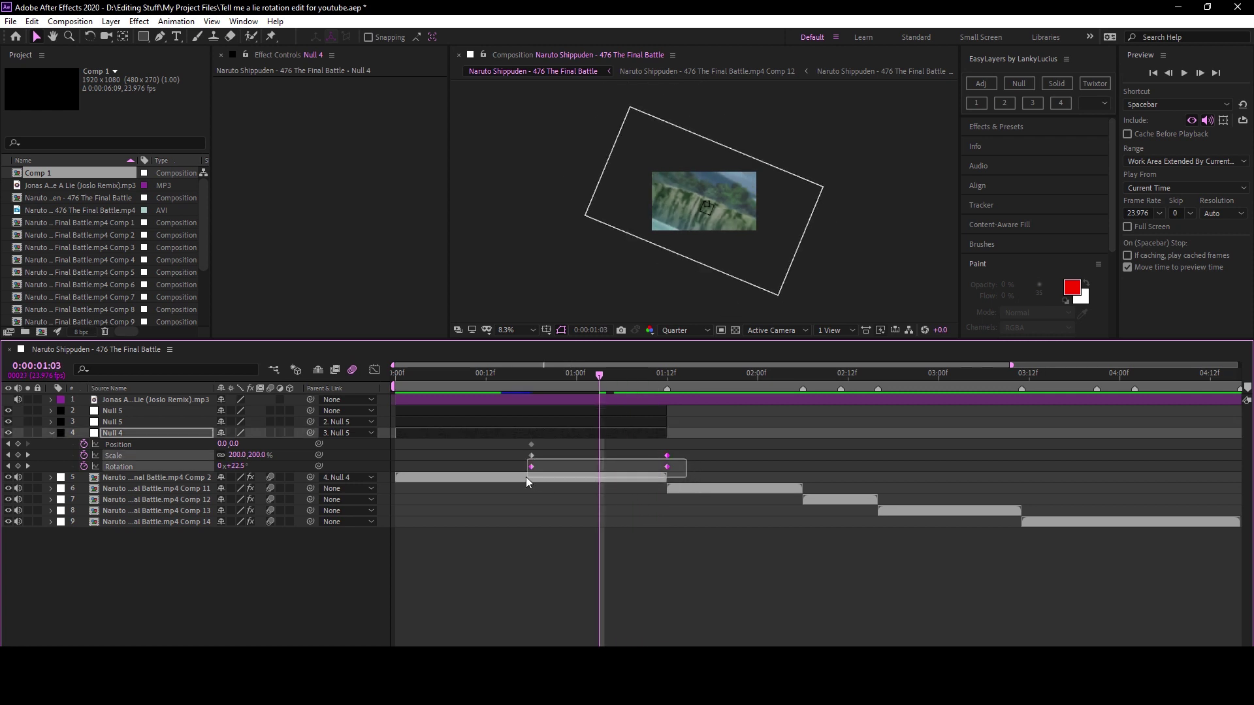
click(137, 452)
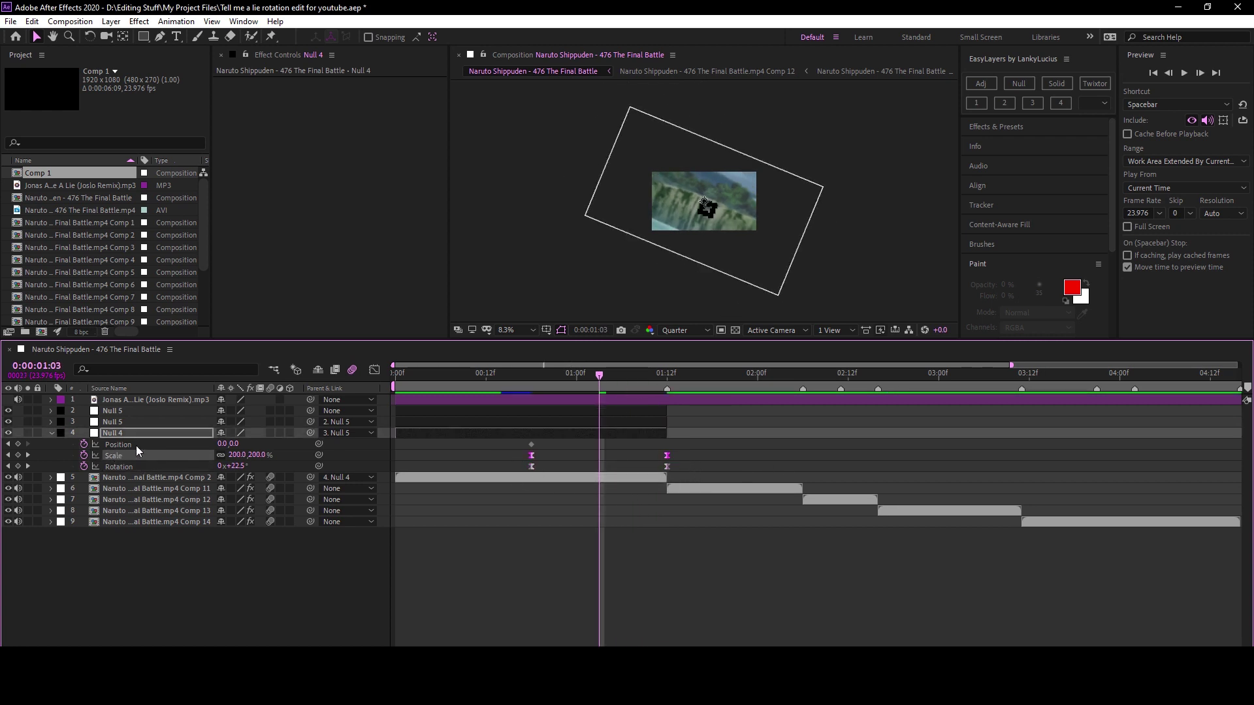
click(375, 370)
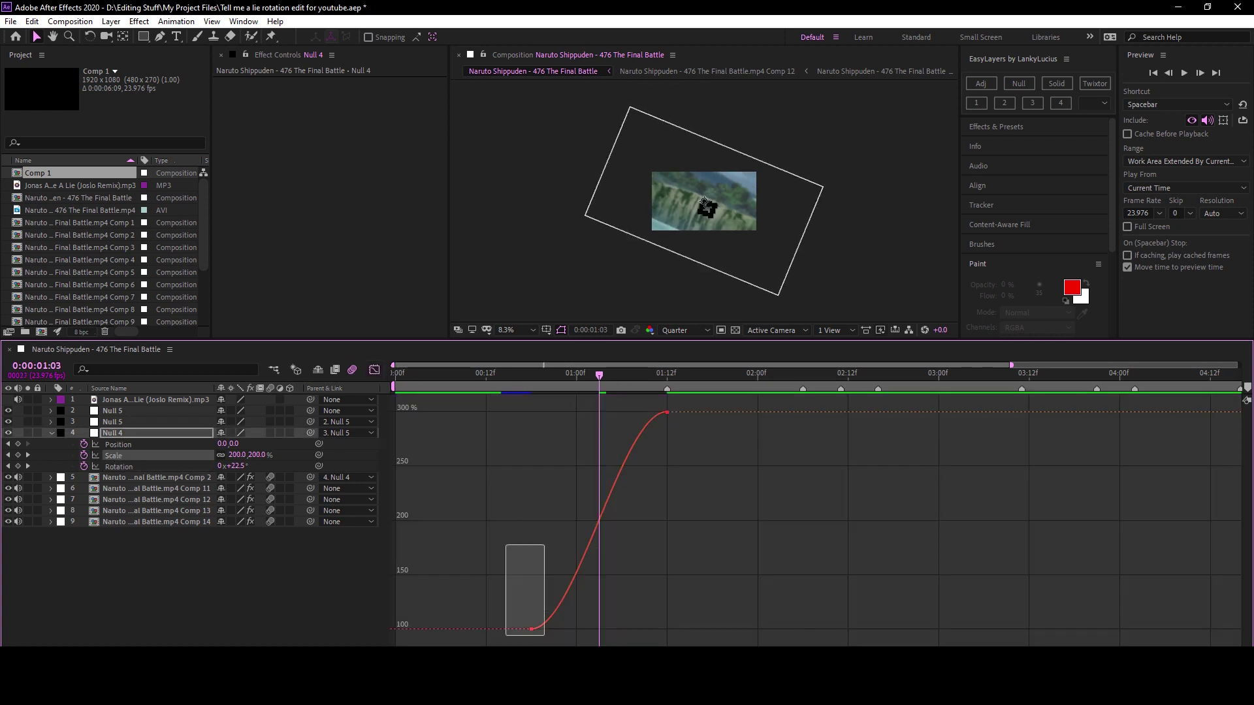
Drag the Scale and Rotation bezier handles for long ease-outs and steep final ramps.
drag(576, 628, 667, 629)
mouse_move(622, 412)
mouse_down()
mouse_move(654, 480)
mouse_move(662, 621)
mouse_up()
click(134, 464)
click(584, 635)
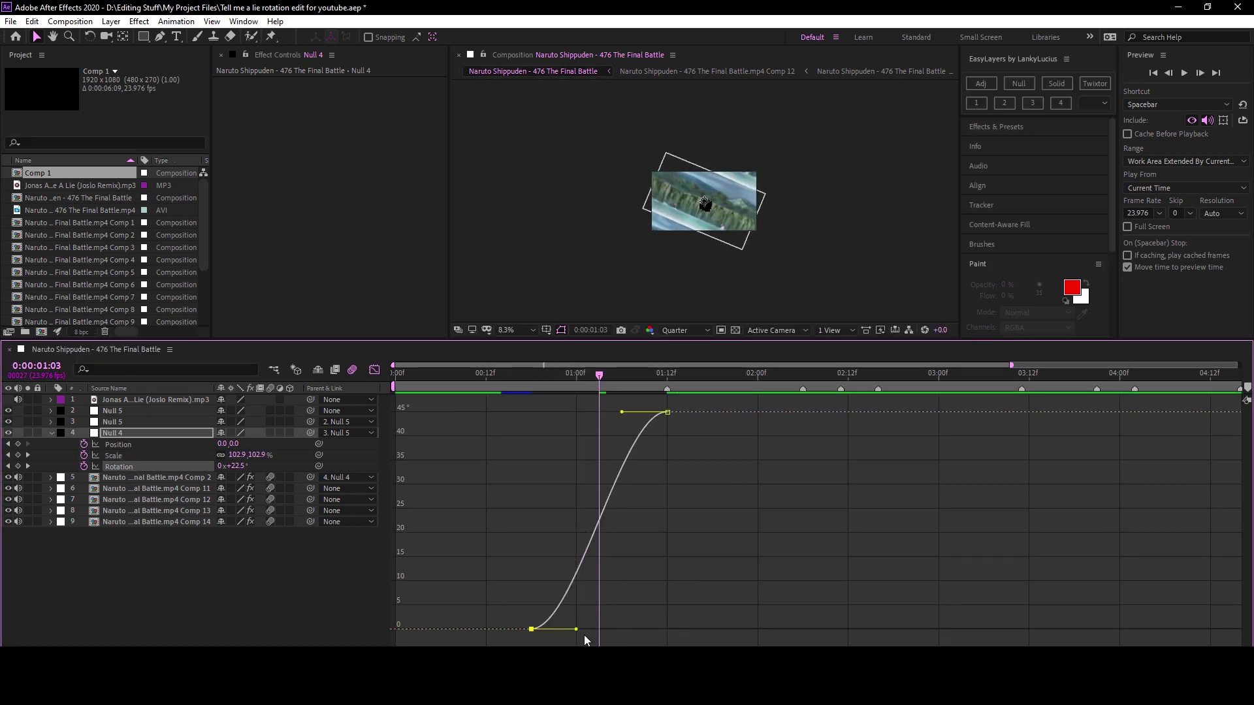
drag(577, 632, 666, 629)
drag(621, 412, 664, 604)
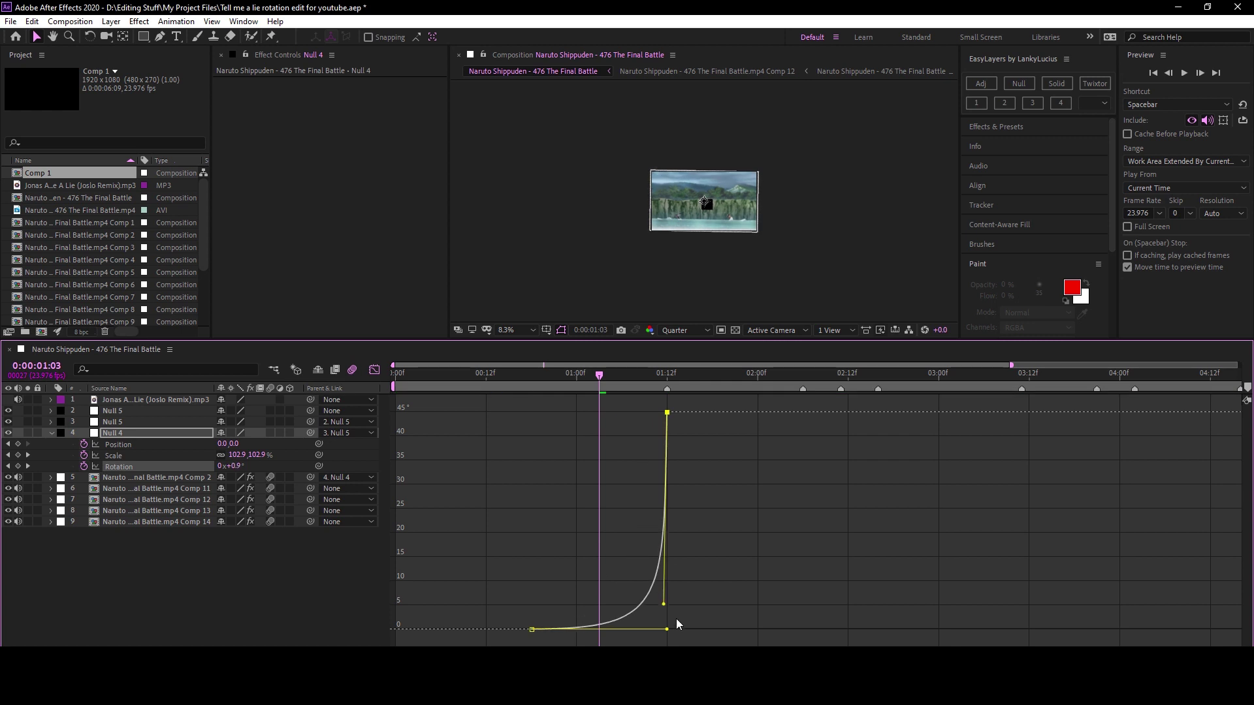
Preview the eased animation with the comp fitted back into the viewer.
key(space)
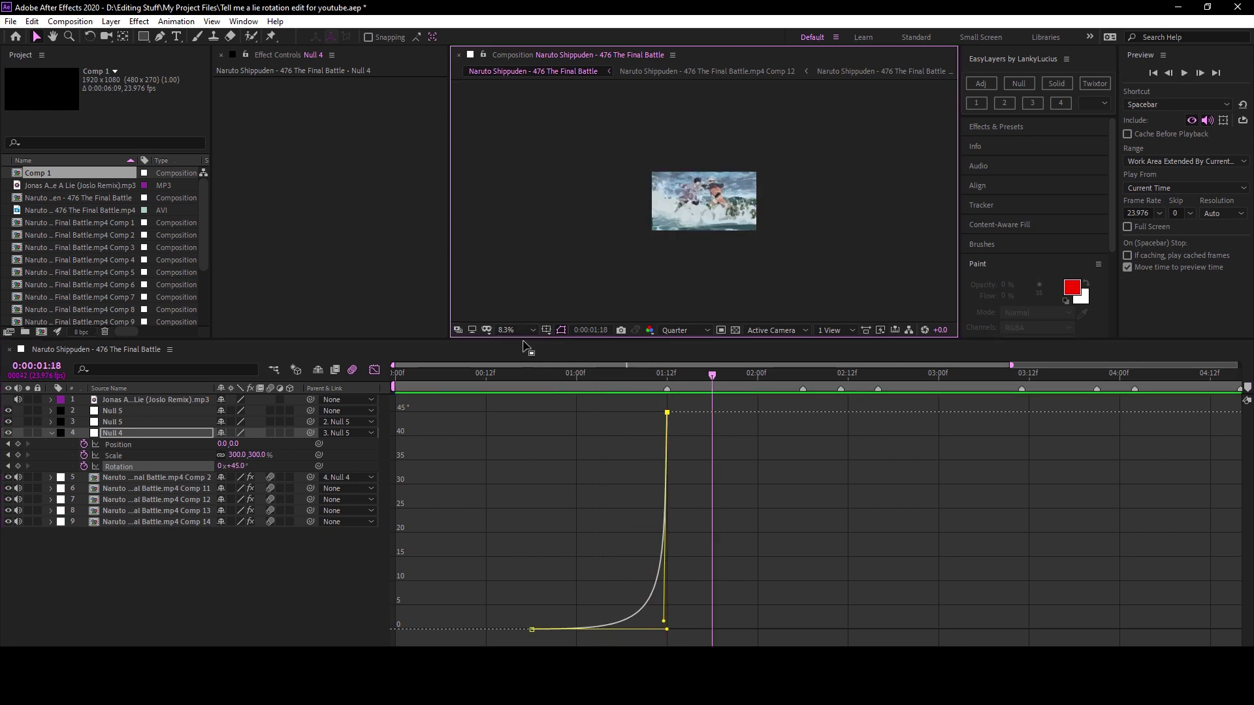
click(522, 330)
click(525, 359)
key(space)
click(374, 370)
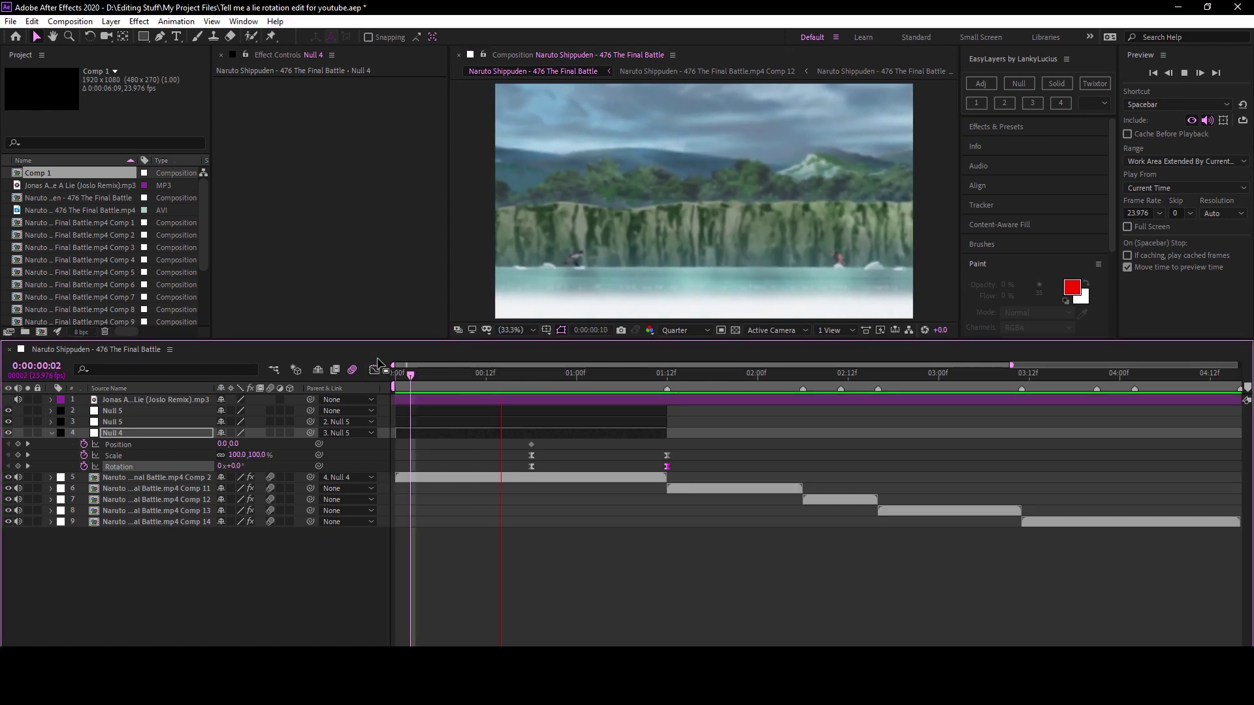
Stop the preview and add two Null 6 layers above the Comp 11 clip.
key(space)
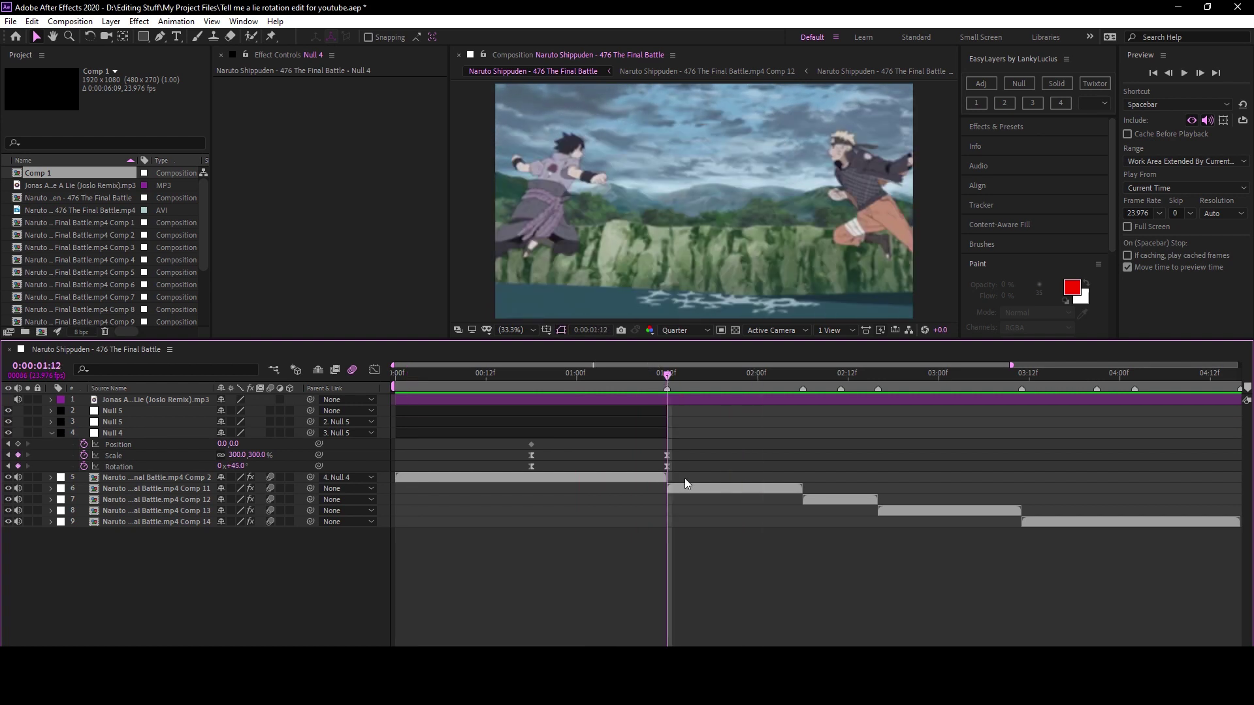
click(680, 488)
key(ctrl+alt+shift+y)
key(ctrl+alt+shift+y)
key(o)
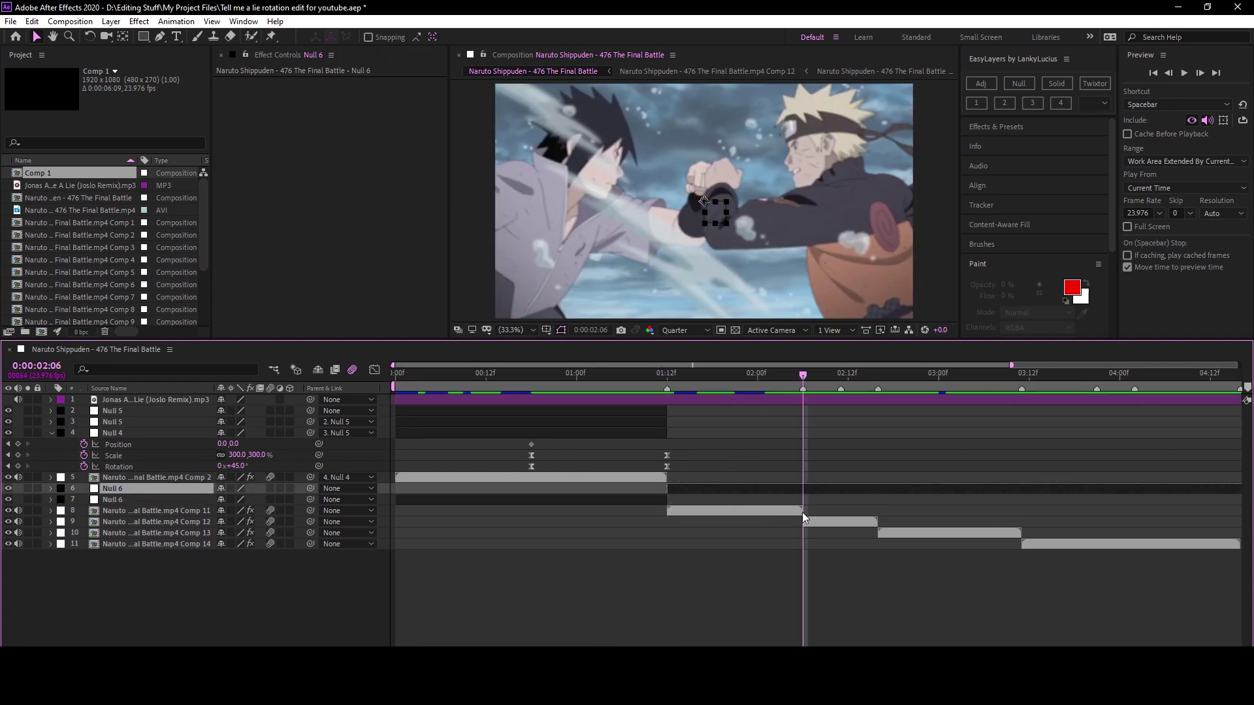
key(ctrl+alt+shift+y)
key(Delete)
click(695, 379)
Parent Comp 11 to the inner Null 6 and that null to the outer one.
click(675, 487)
click(675, 510)
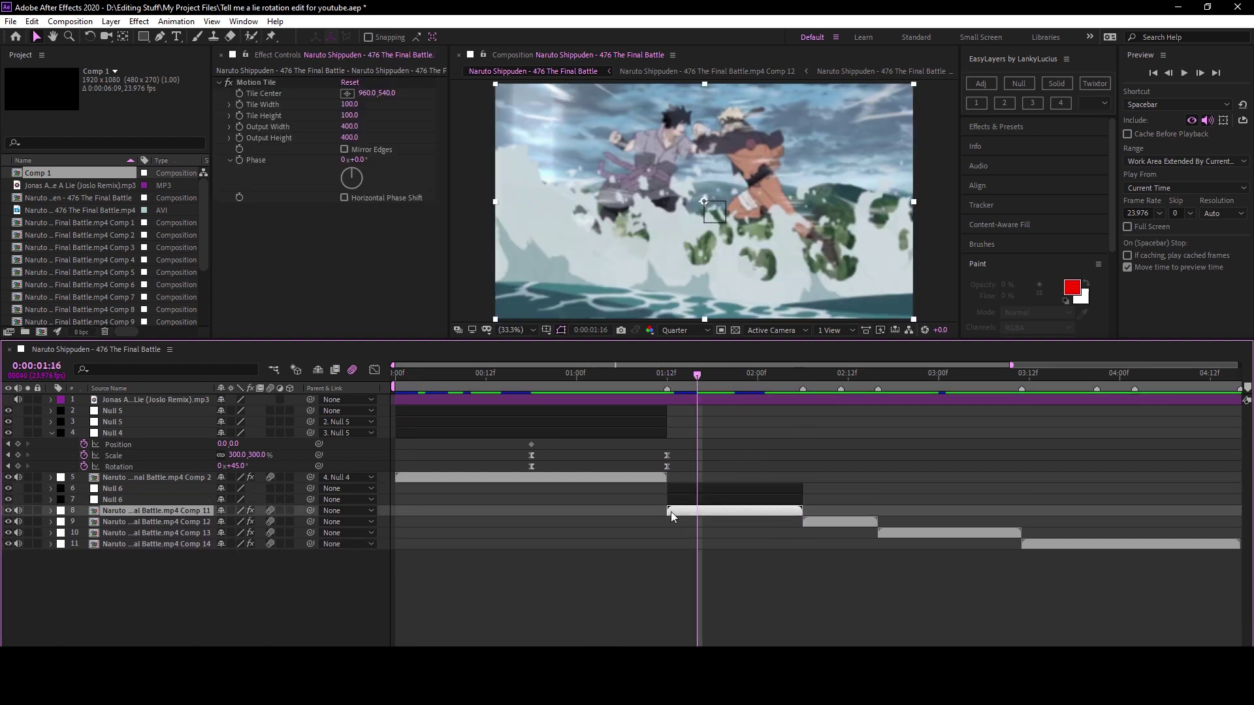
drag(311, 511, 131, 500)
drag(310, 499, 130, 488)
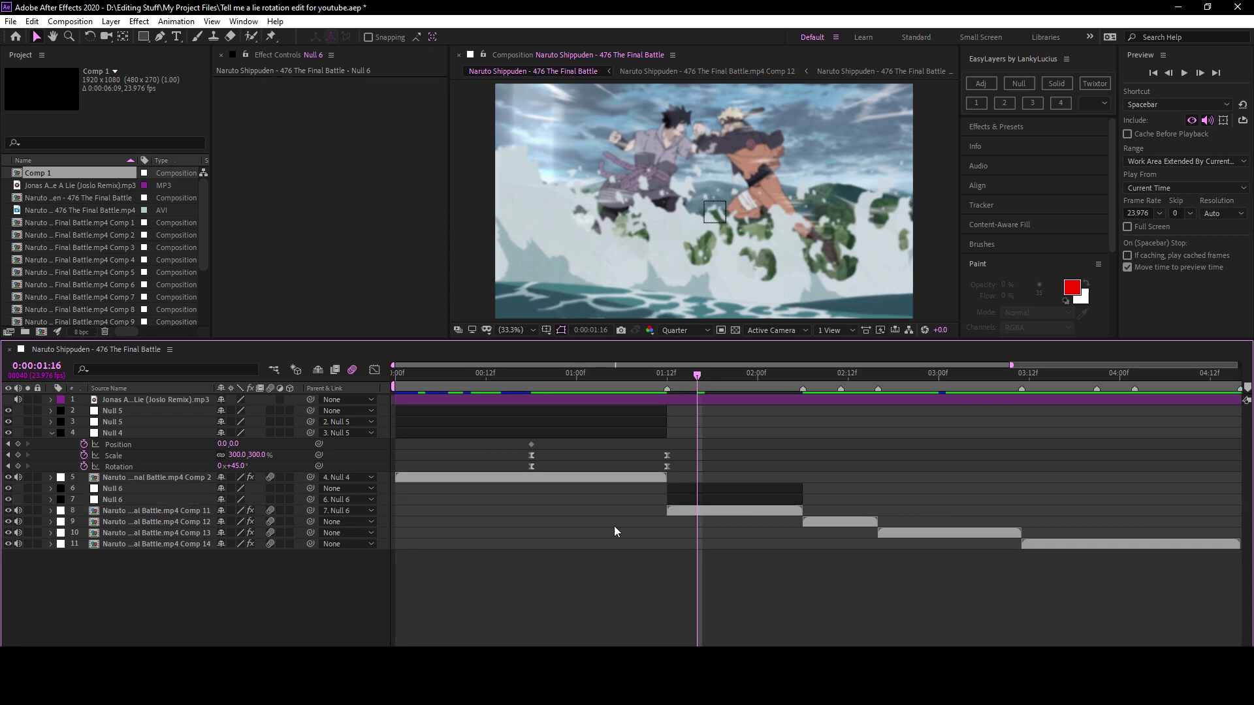
Keyframe the inner null's Position, Scale and Rotation at 01:12 and set Scale to 30%.
key(p)
click(673, 377)
key(shift+s)
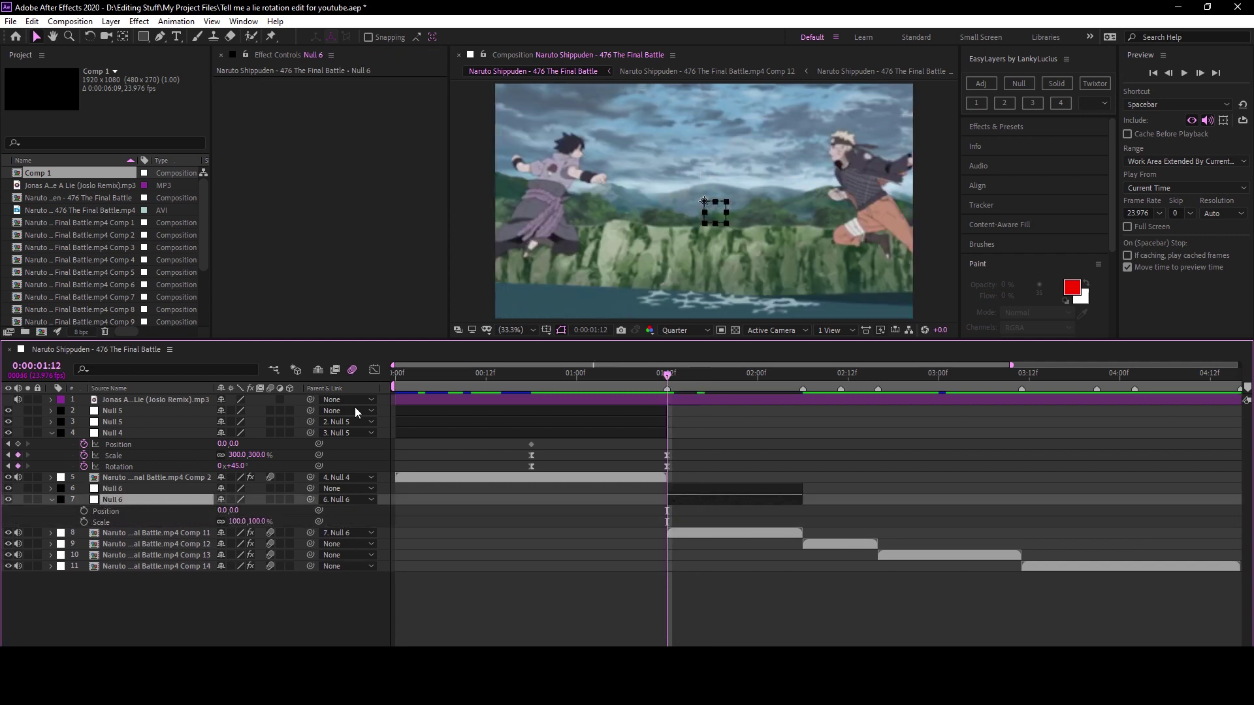
key(shift+r)
click(84, 511)
click(84, 522)
click(83, 533)
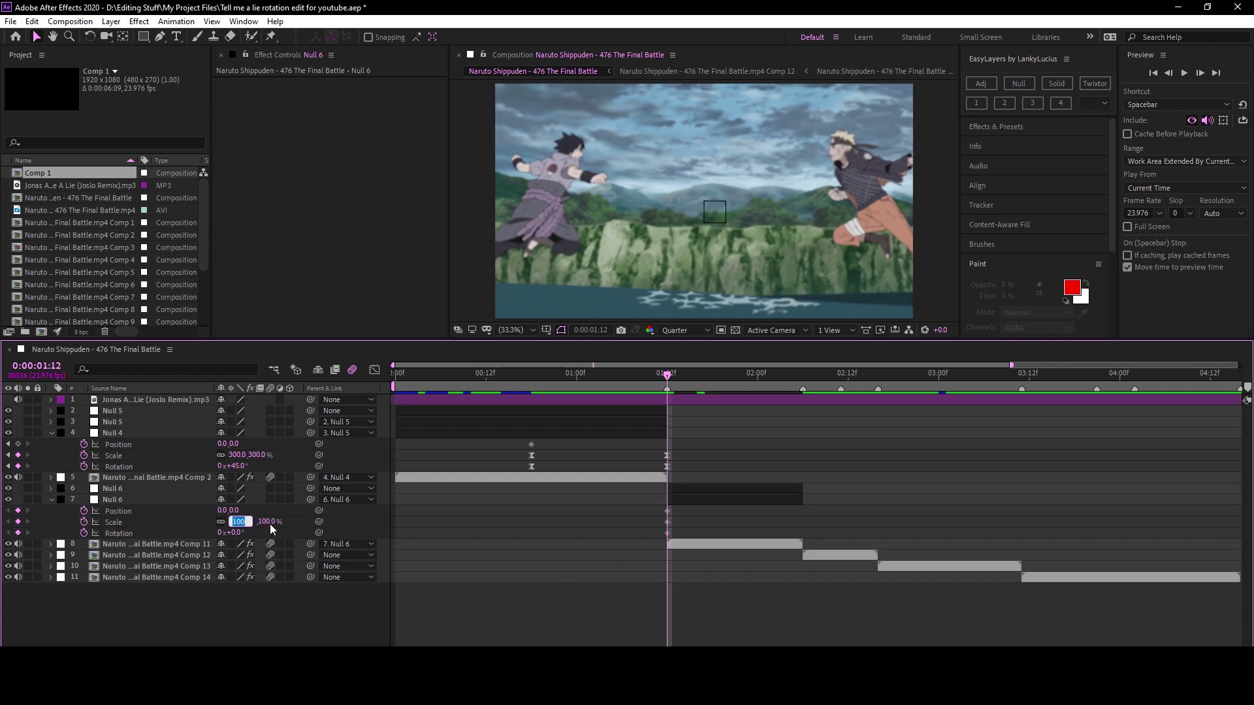
text(30)
key(Return)
click(728, 543)
Turn on Mirror Edges in Motion Tile for the clip layers, including Comp 11.
click(344, 149)
click(570, 477)
click(352, 149)
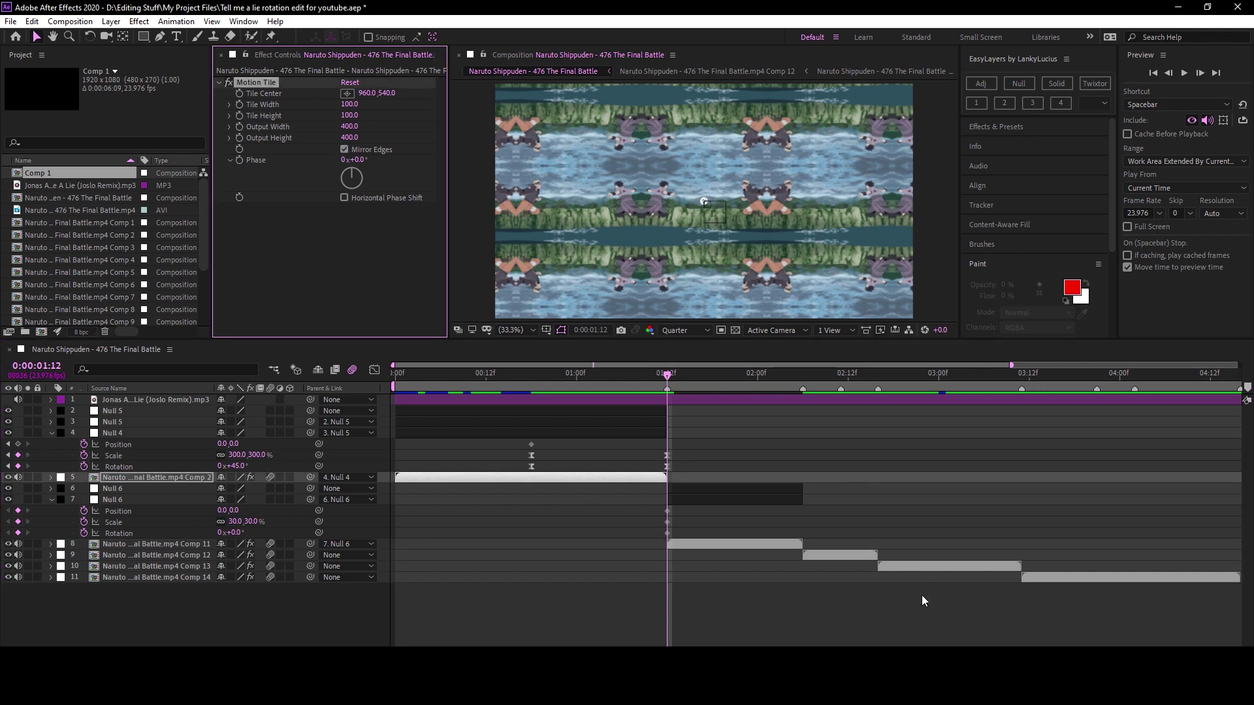
click(717, 546)
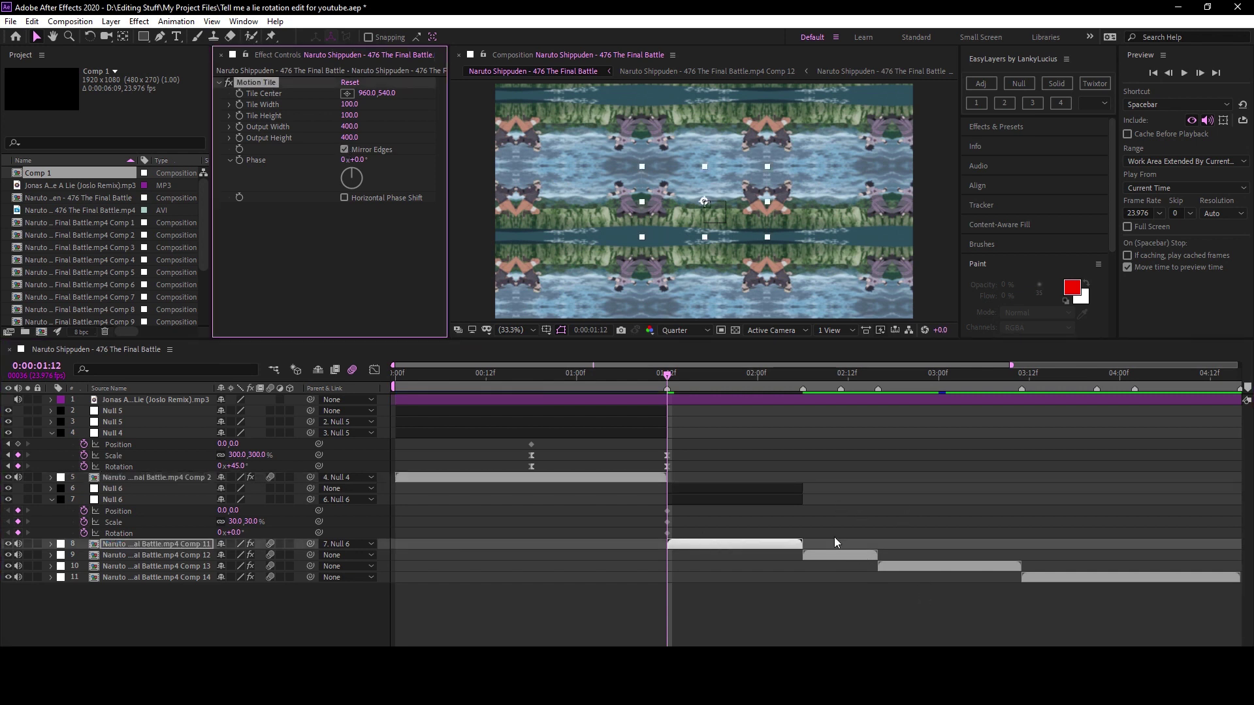
click(844, 555)
click(946, 566)
click(1047, 578)
click(369, 150)
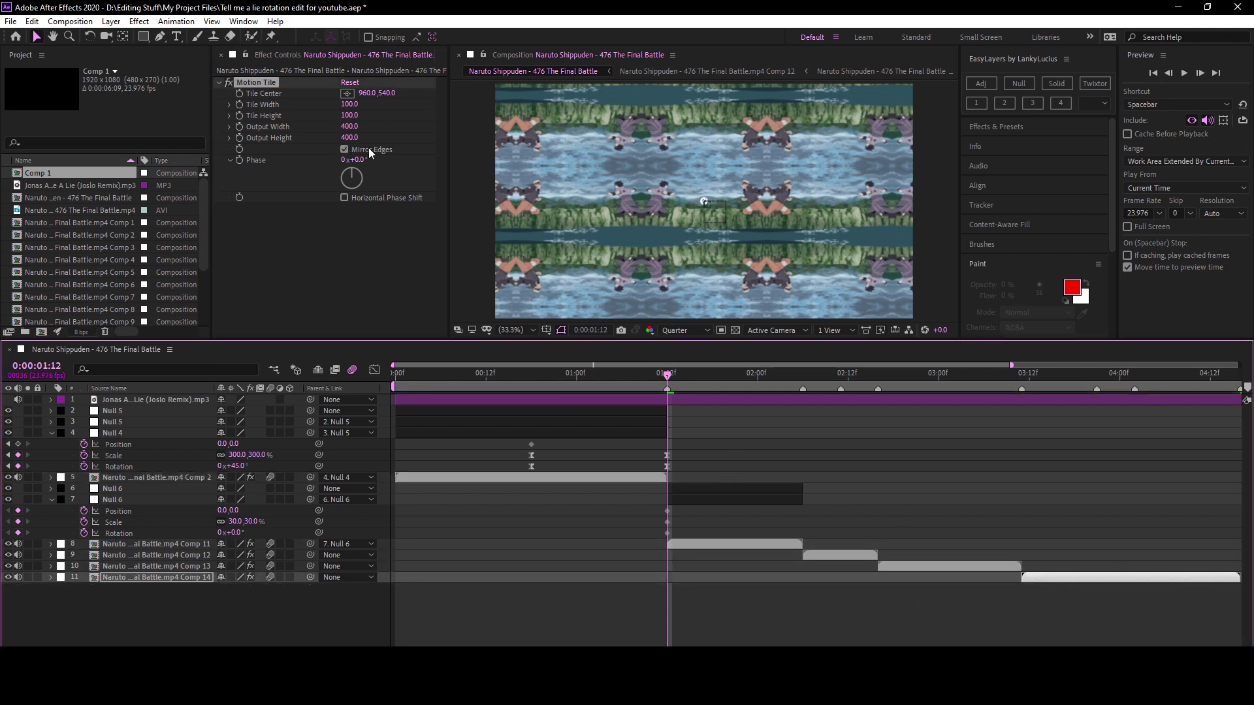
click(720, 544)
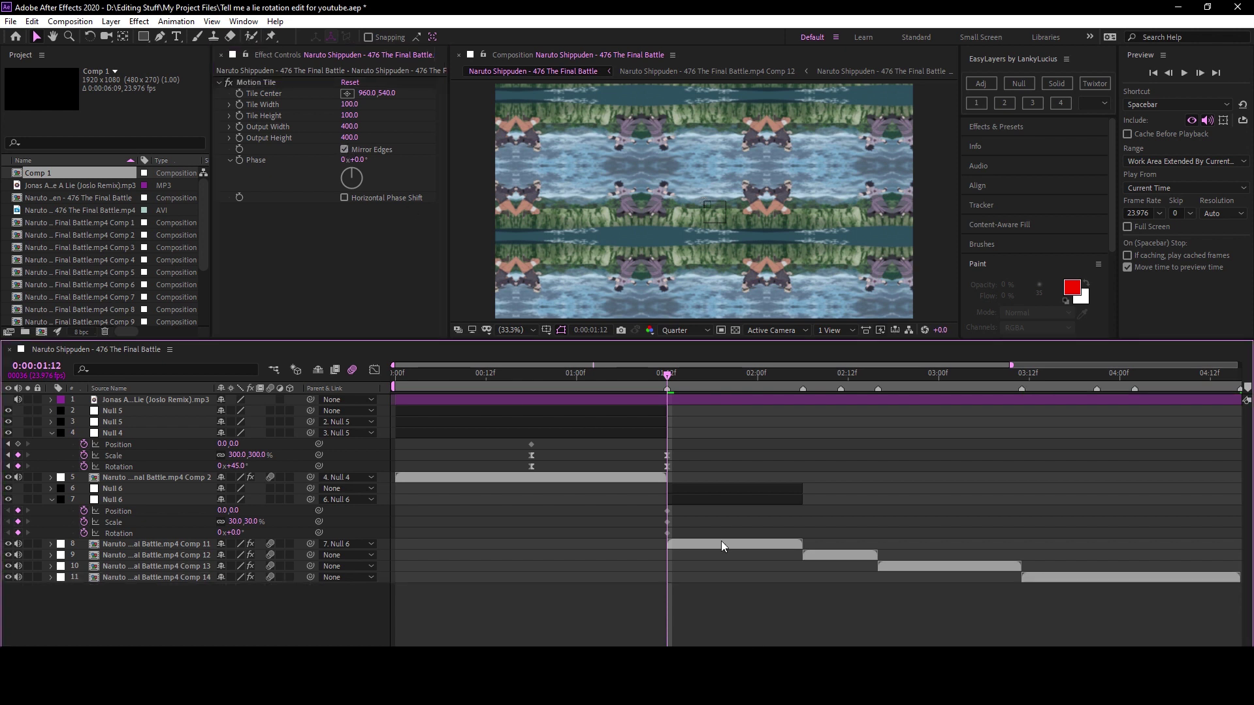
click(344, 150)
click(872, 555)
Set the inner Null 6's rotation to -45°.
click(703, 501)
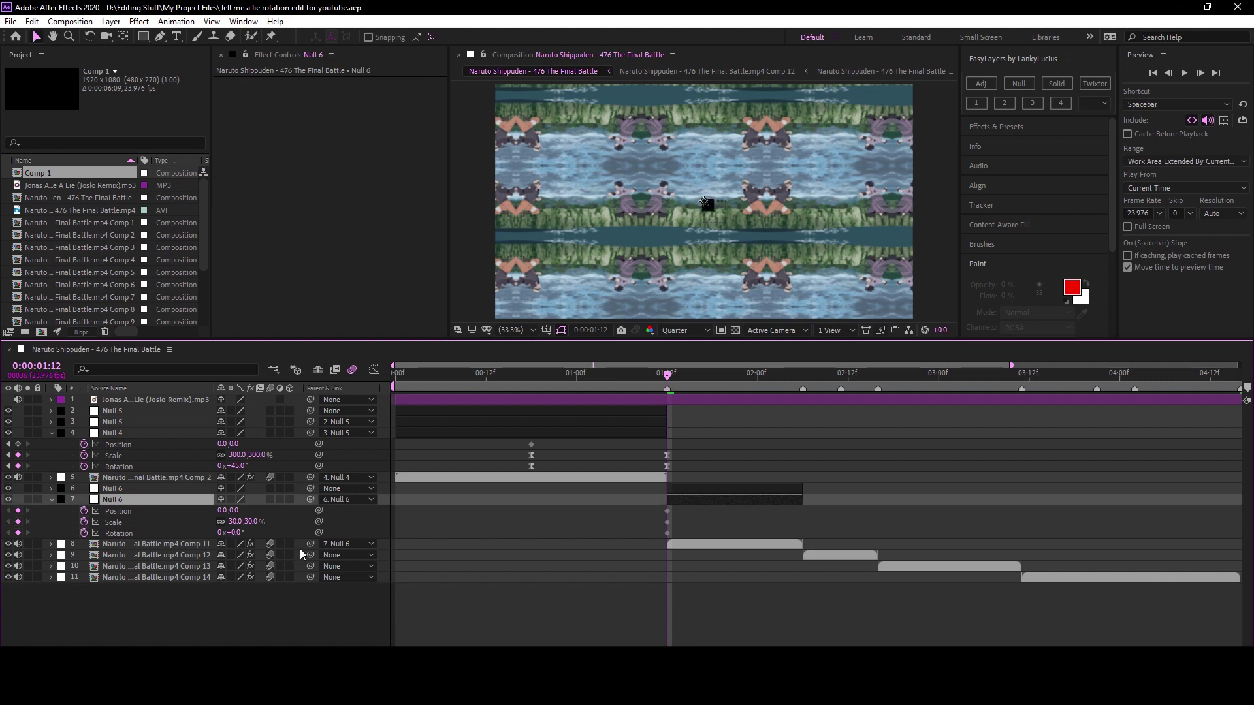
text(-45)
key(Return)
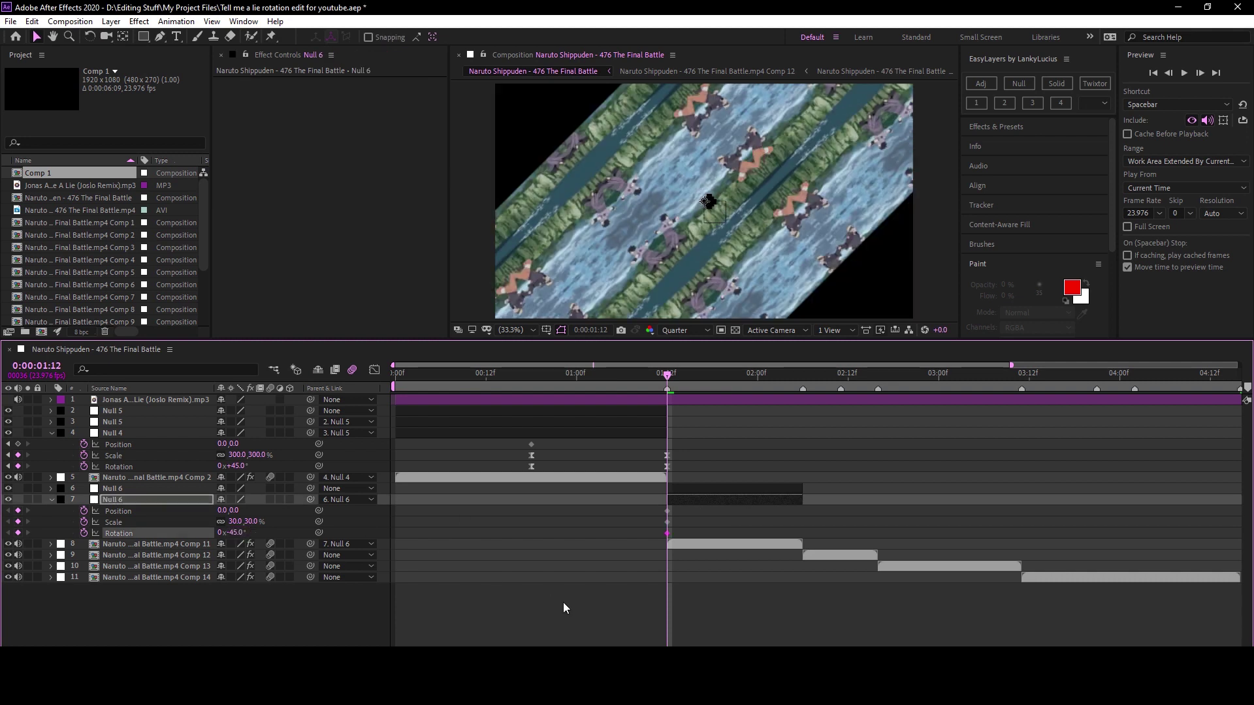
Scrub Comp 11's Motion Tile output to 470 wide by 660 high and preview.
click(684, 543)
mouse_move(349, 126)
mouse_down()
mouse_move(366, 126)
mouse_move(363, 137)
mouse_up()
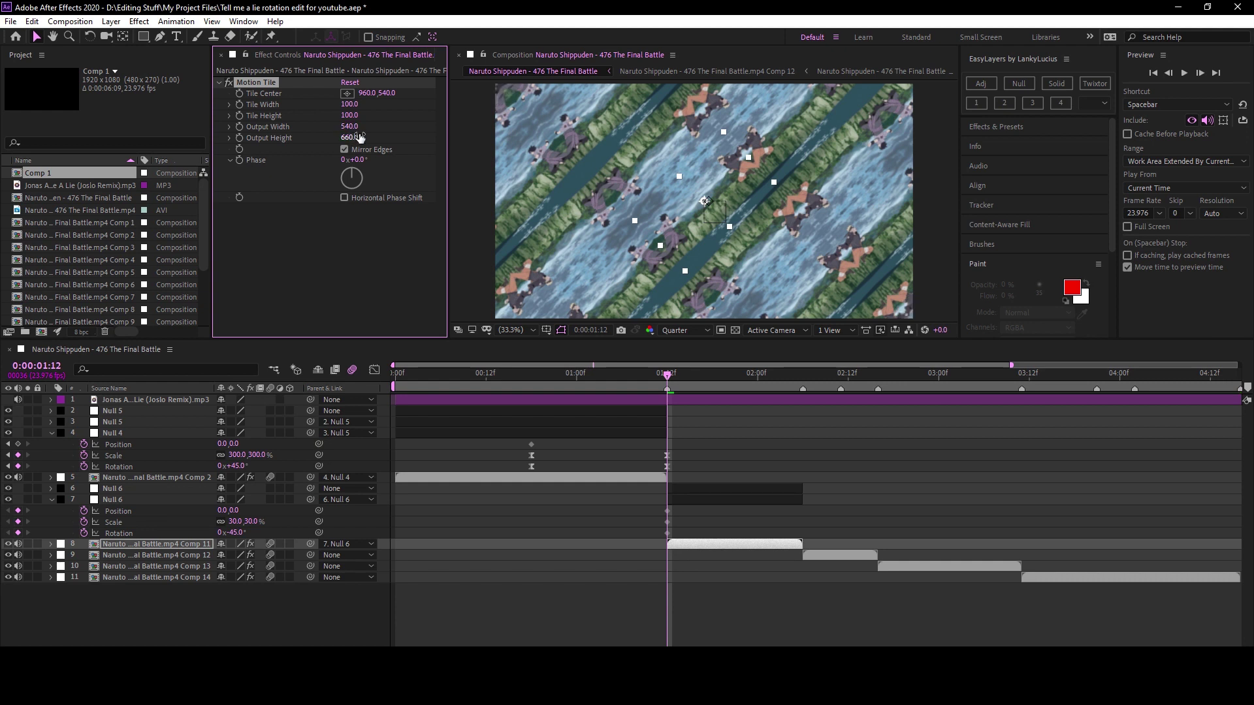
click(633, 521)
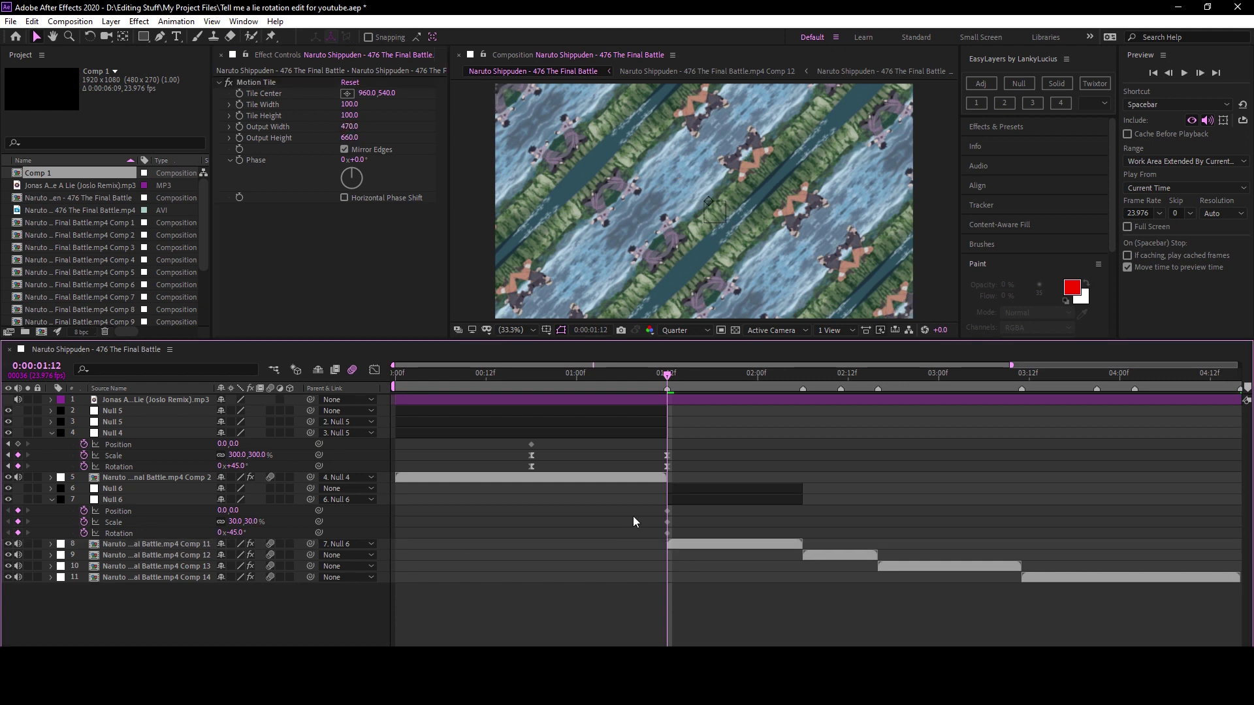
key(space)
text(115)
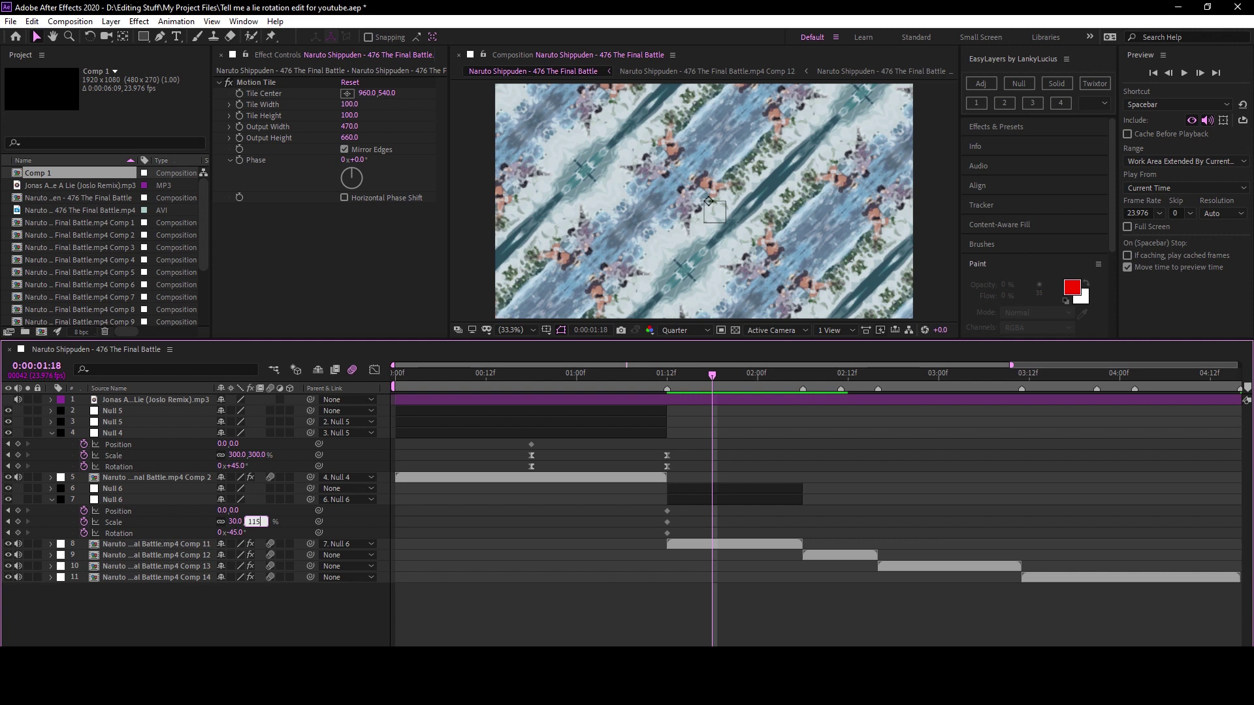
Keyframe the inner Null 6 at 115% scale and 0° rotation at clip end, with Easy Ease.
key(Return)
click(244, 534)
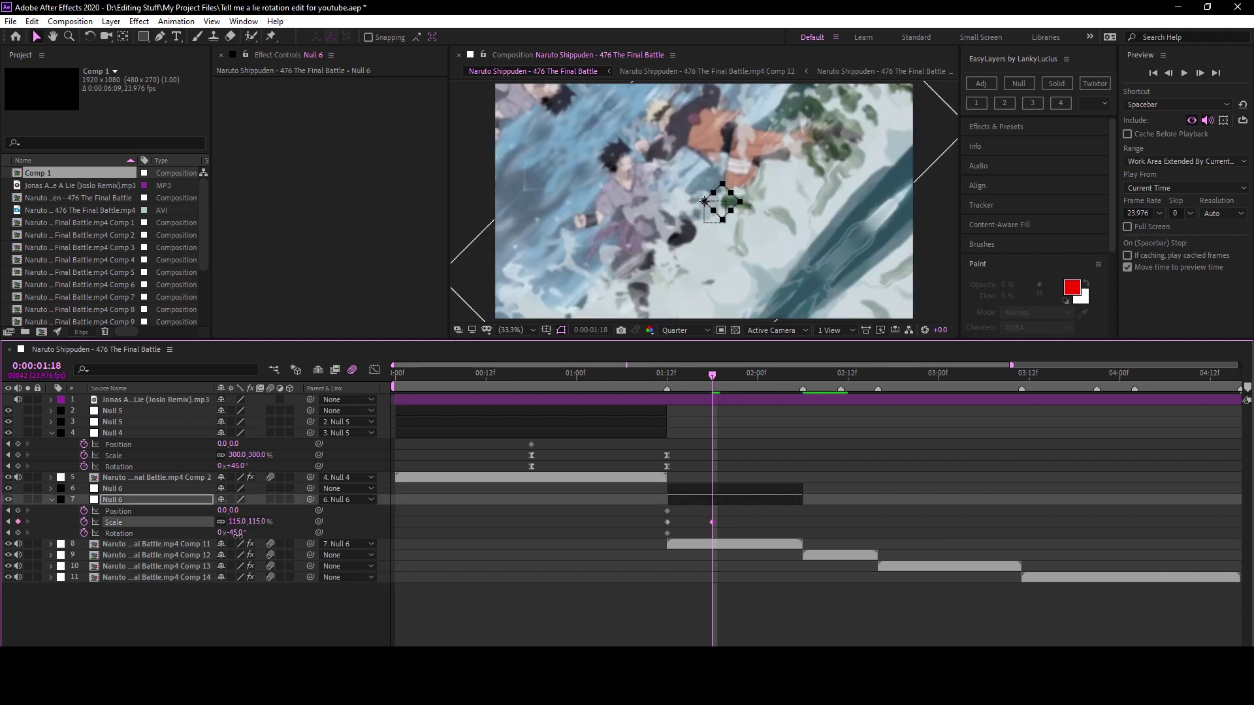
text(0)
key(Return)
mouse_move(730, 528)
mouse_down()
mouse_move(705, 538)
mouse_move(803, 532)
mouse_up()
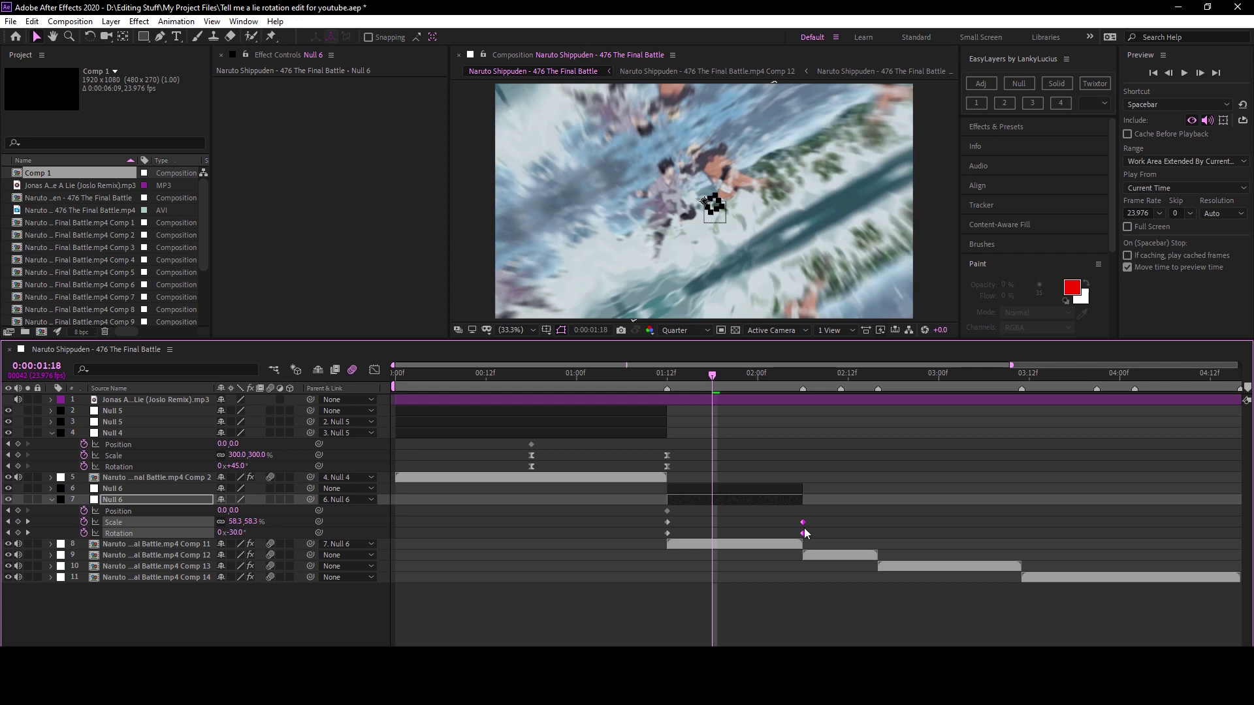
key(F9)
click(439, 465)
Shape the Scale and Rotation graphs to start fast and settle with long eases.
click(129, 522)
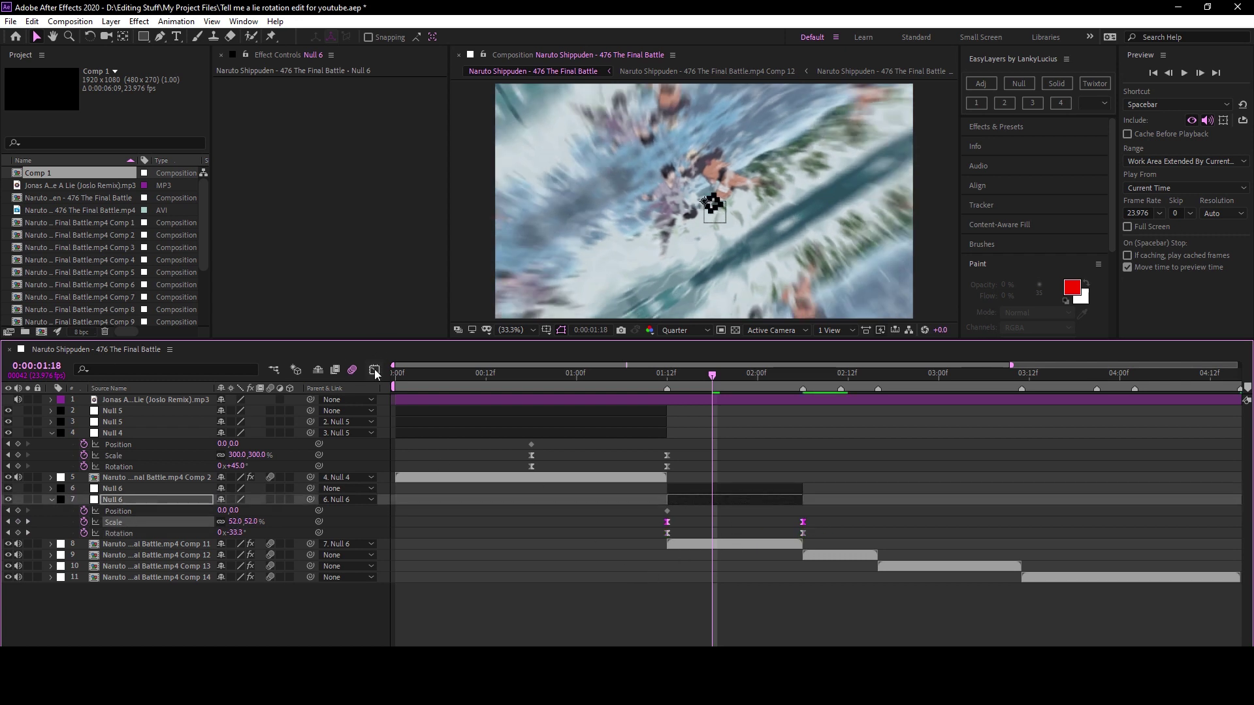
click(374, 369)
drag(711, 628, 669, 415)
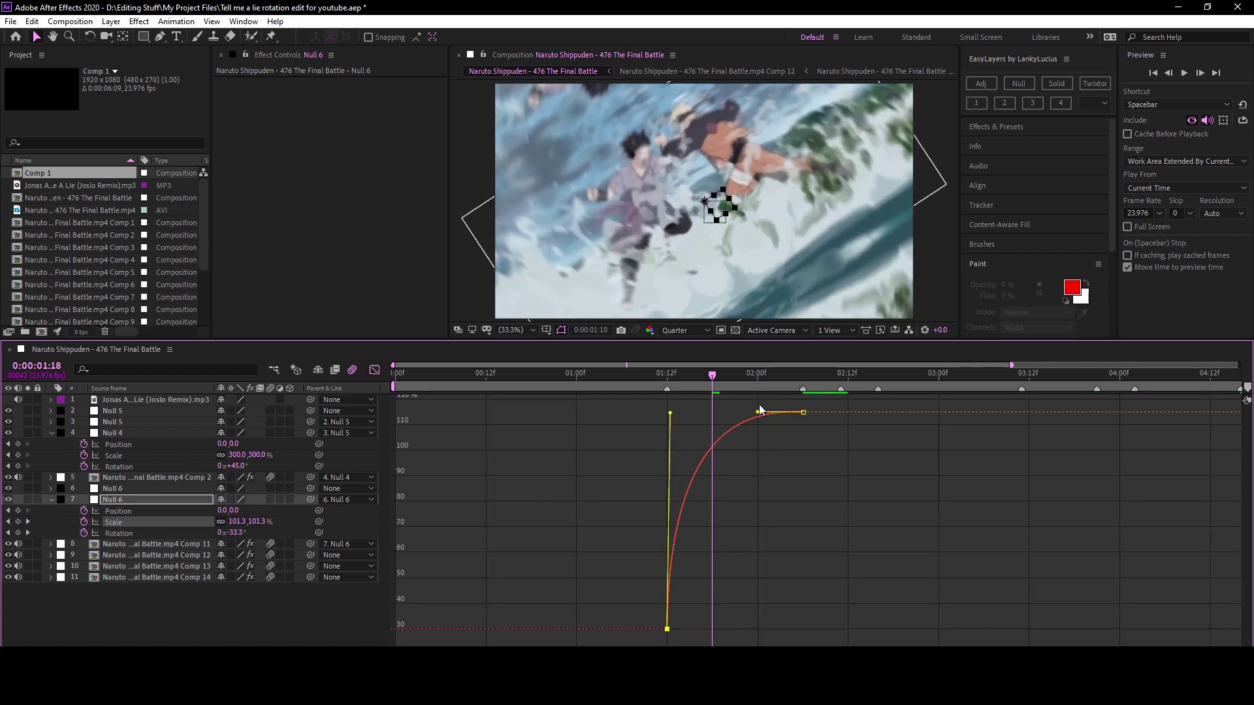
drag(758, 412, 604, 418)
click(104, 533)
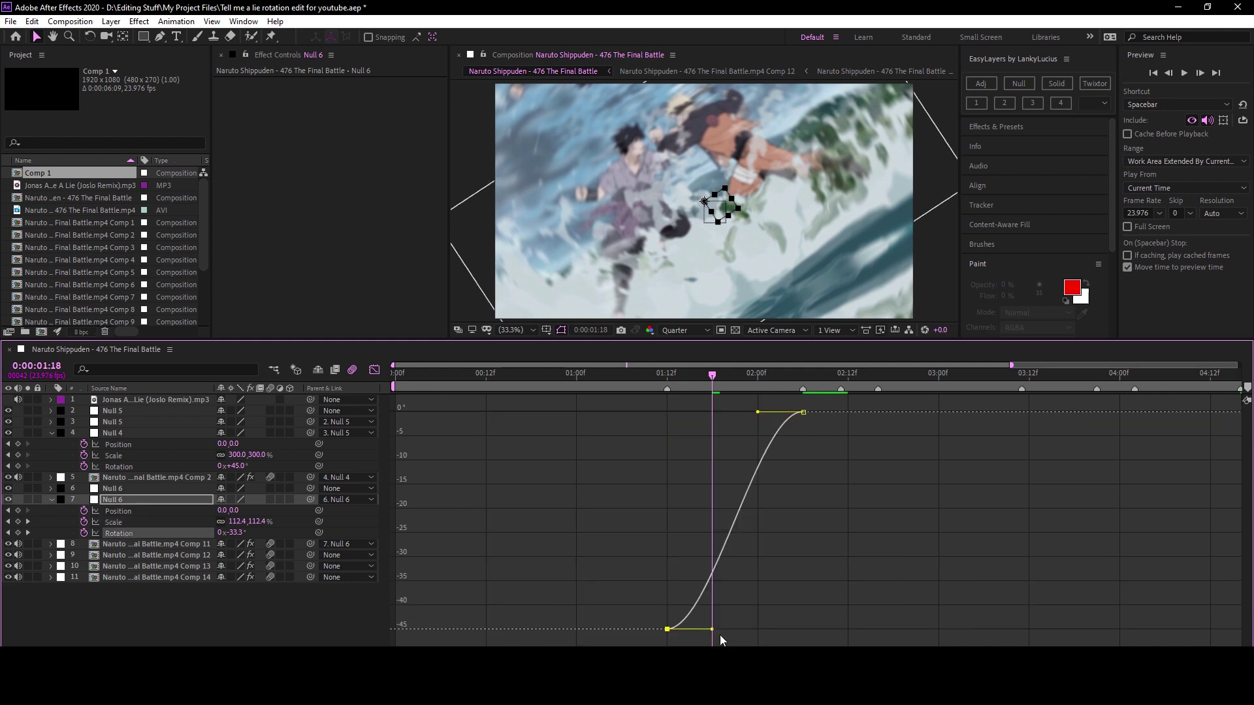
drag(712, 629, 669, 423)
drag(757, 412, 667, 412)
click(554, 373)
key(space)
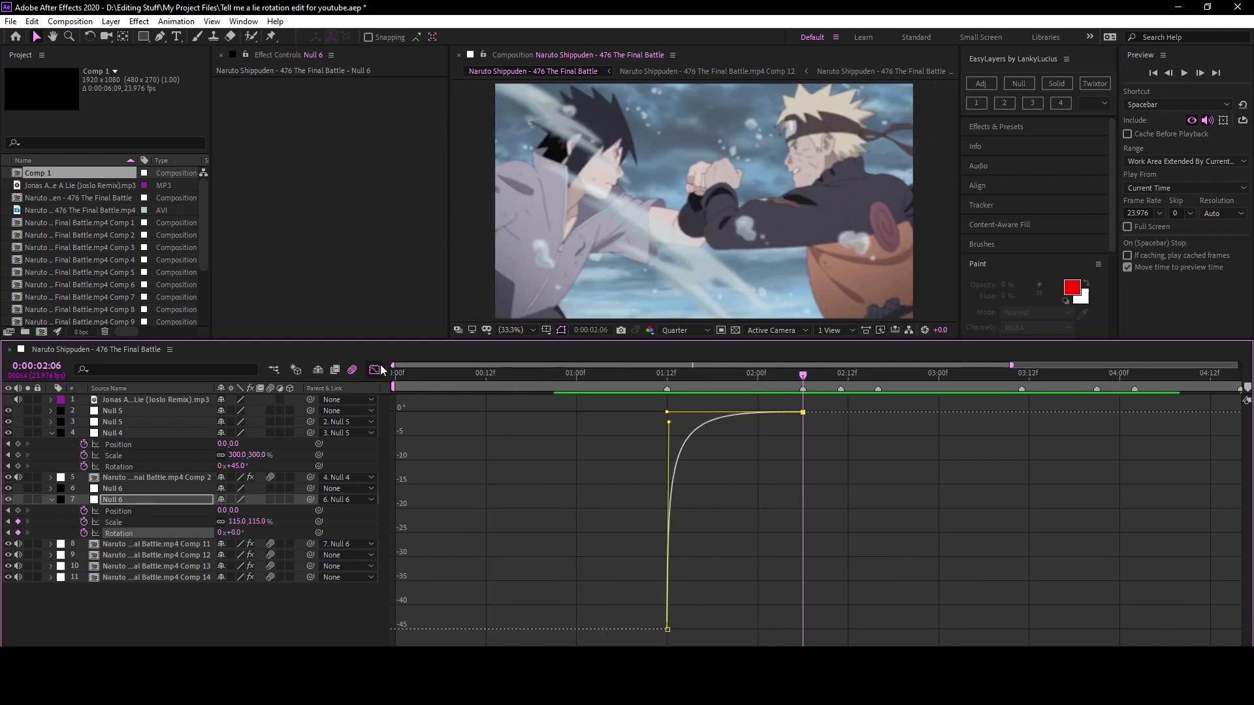
key(shift+F3)
click(697, 485)
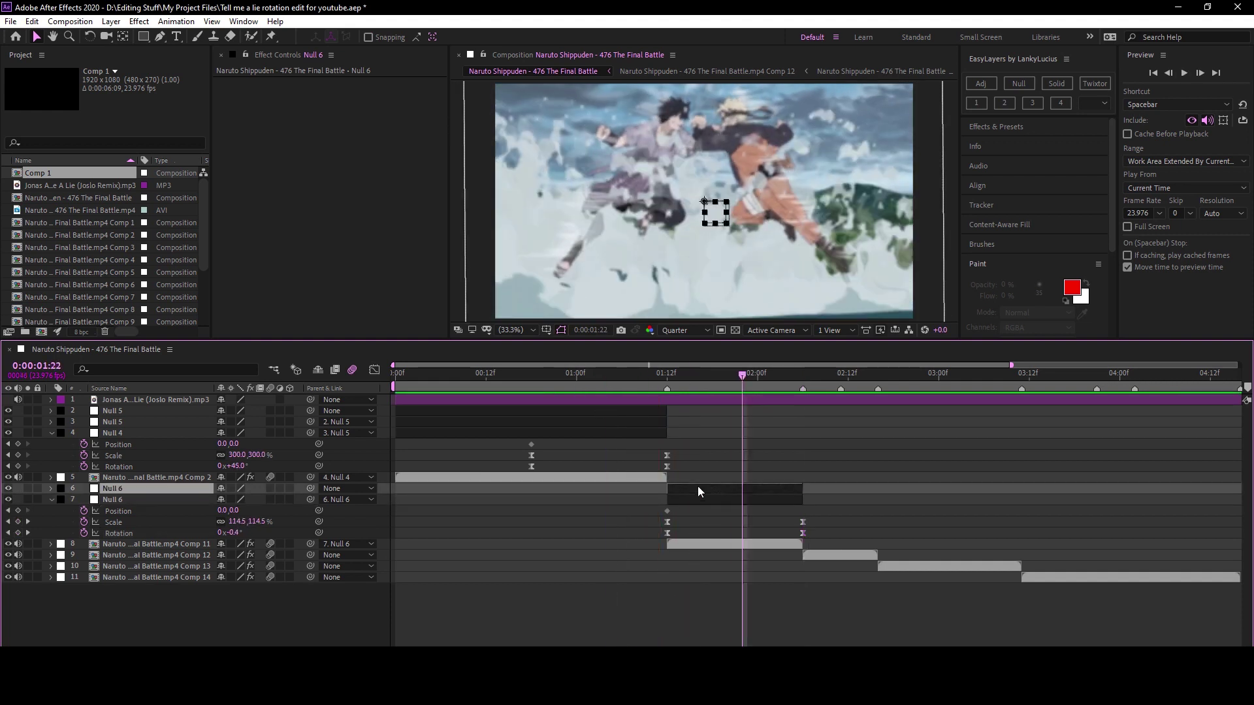
Set starting Position, Scale and Rotation keyframes on the outer Null 6 at 01:13.
key(p)
key(shift+s)
key(shift+r)
click(674, 373)
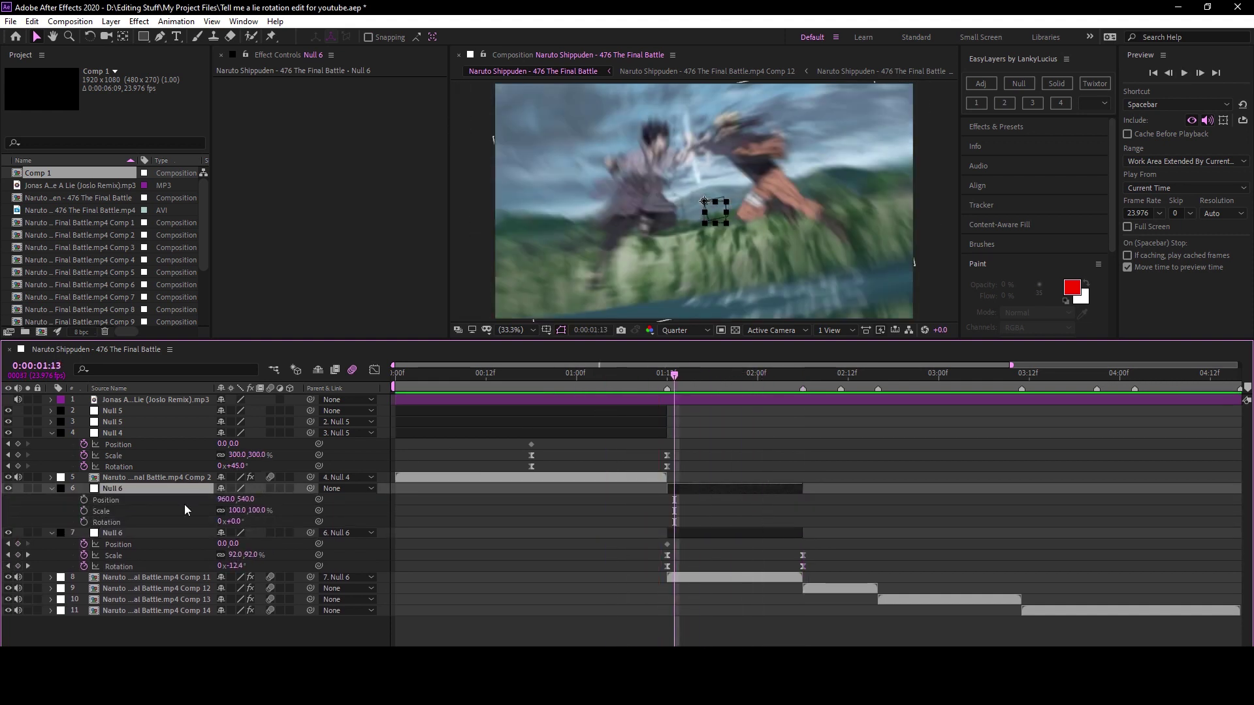
click(84, 511)
key(space)
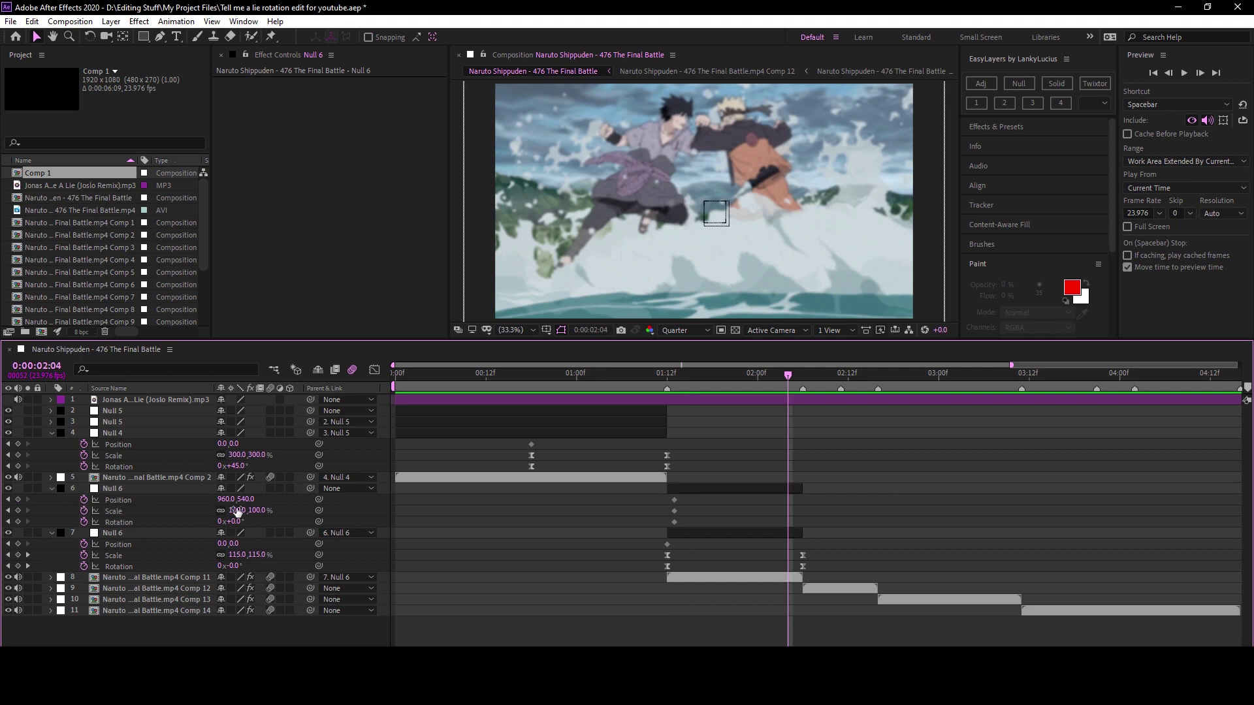
Animate Null 6 to 250% scale, a lower Y position and -45° rotation, with Easy Ease.
text(250)
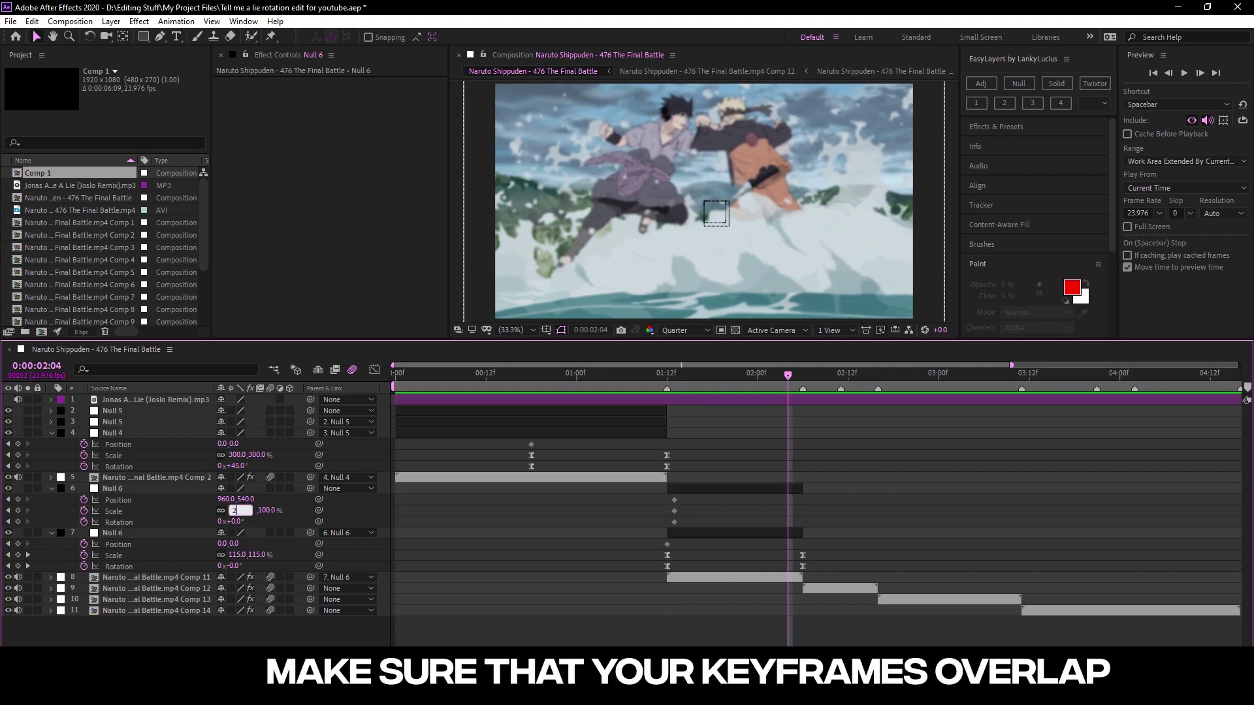
key(Return)
mouse_move(244, 499)
mouse_down()
mouse_move(348, 498)
mouse_move(218, 521)
mouse_up()
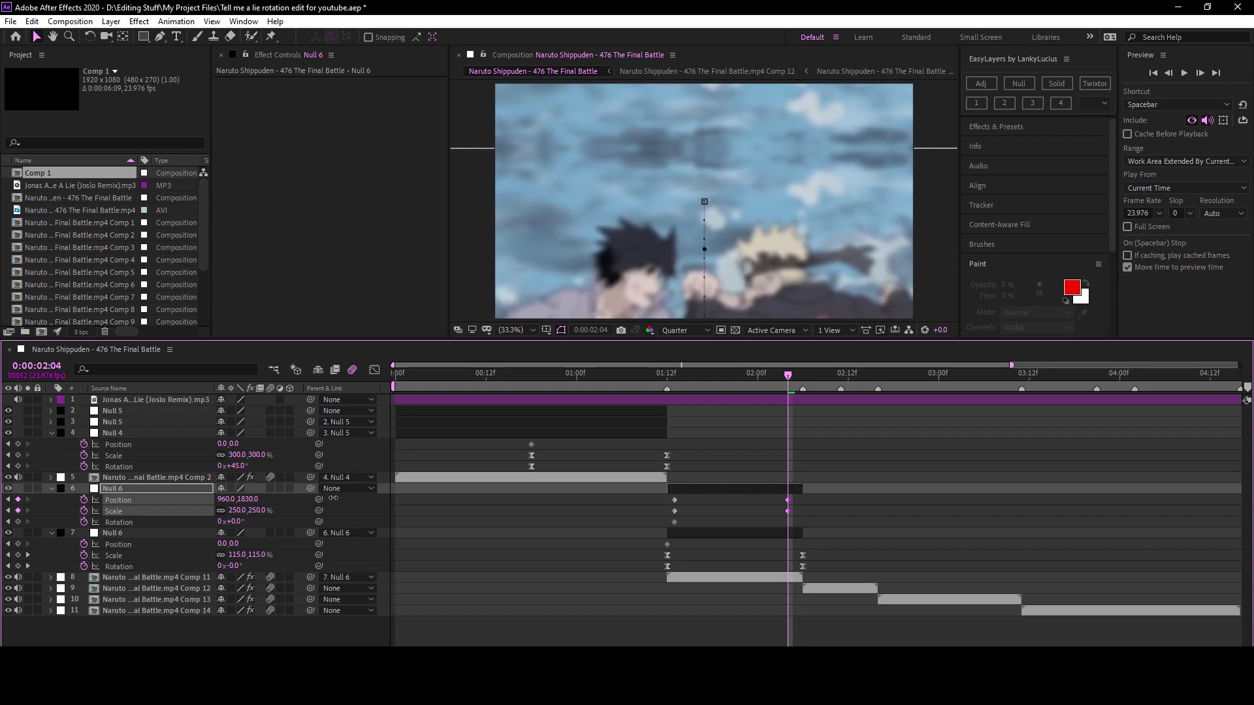
click(233, 521)
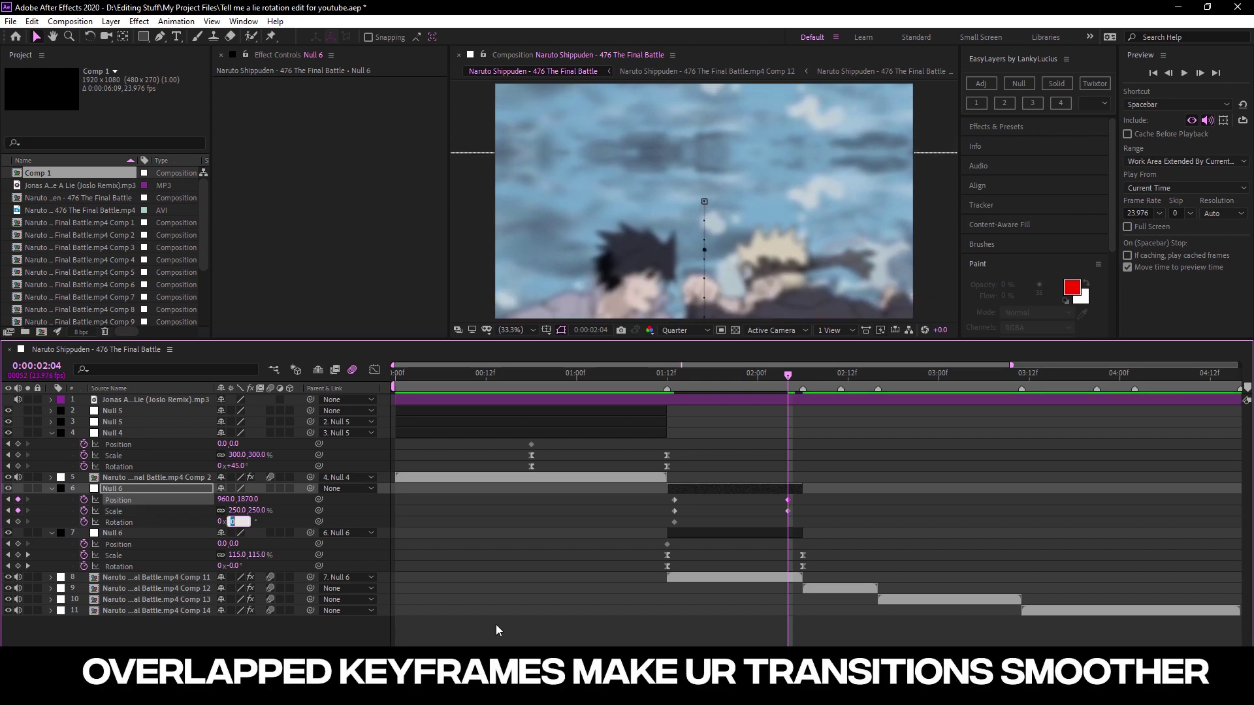
text(-45)
key(Return)
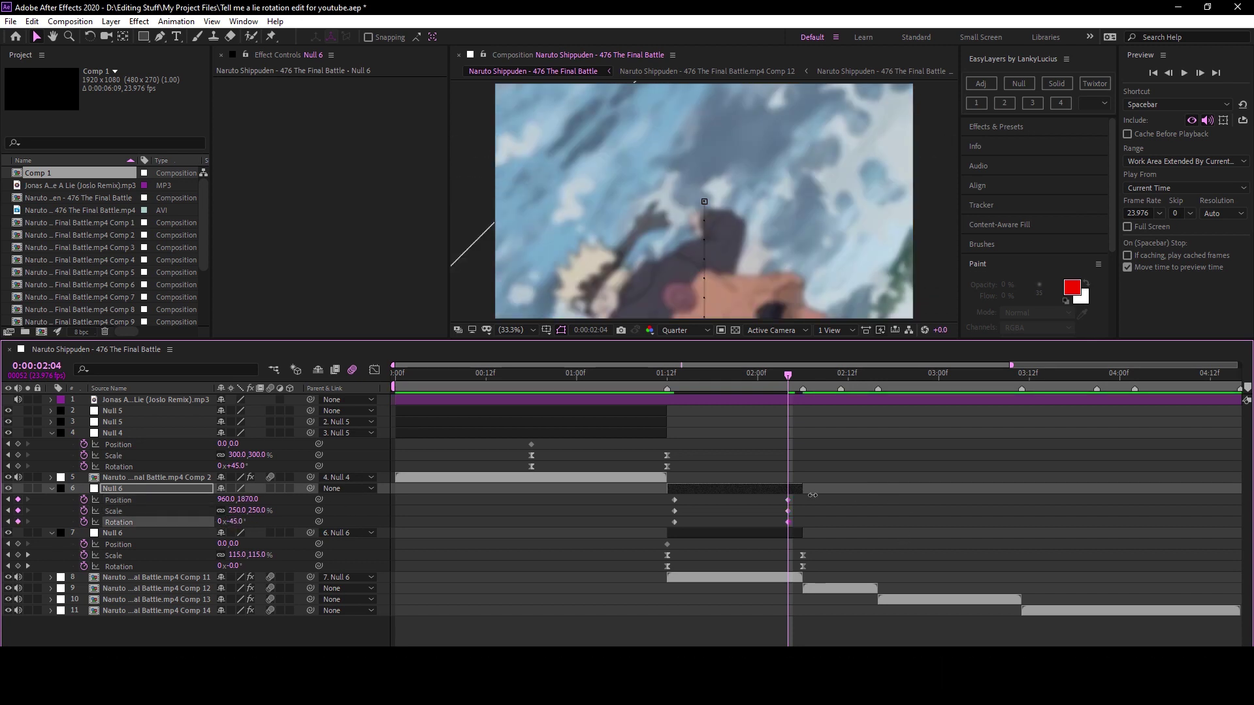
drag(791, 510, 805, 510)
key(F9)
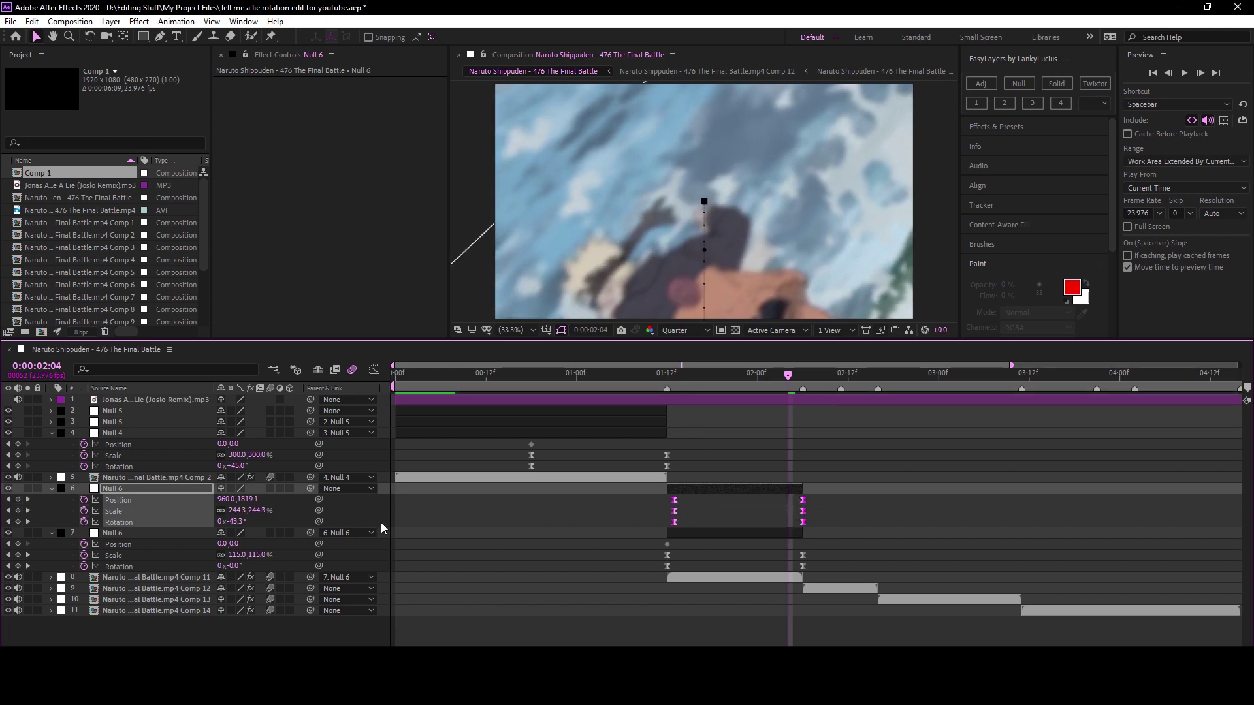
Separate Null 6's Position into X and Y dimensions.
click(130, 499)
right_click(127, 505)
click(111, 499)
right_click(111, 498)
click(189, 534)
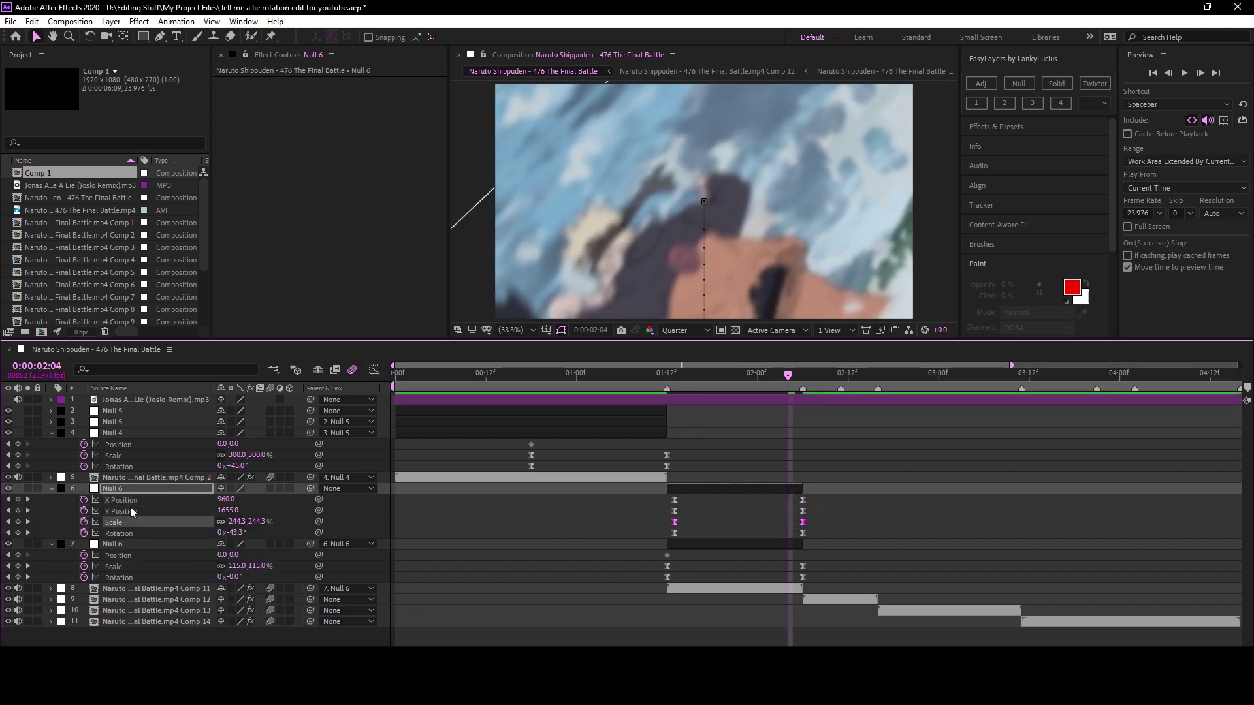
In the Graph Editor, sharpen the Y Position and Rotation eases of Null 6.
click(375, 370)
drag(756, 626, 817, 633)
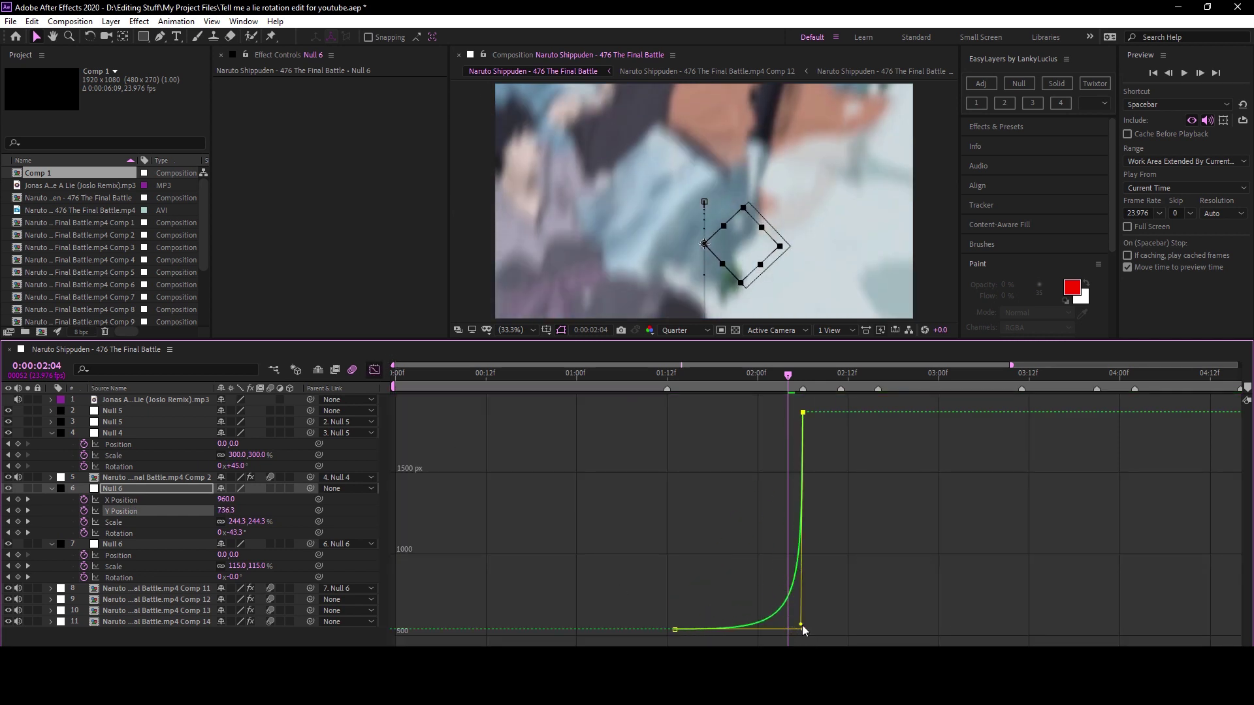
click(141, 534)
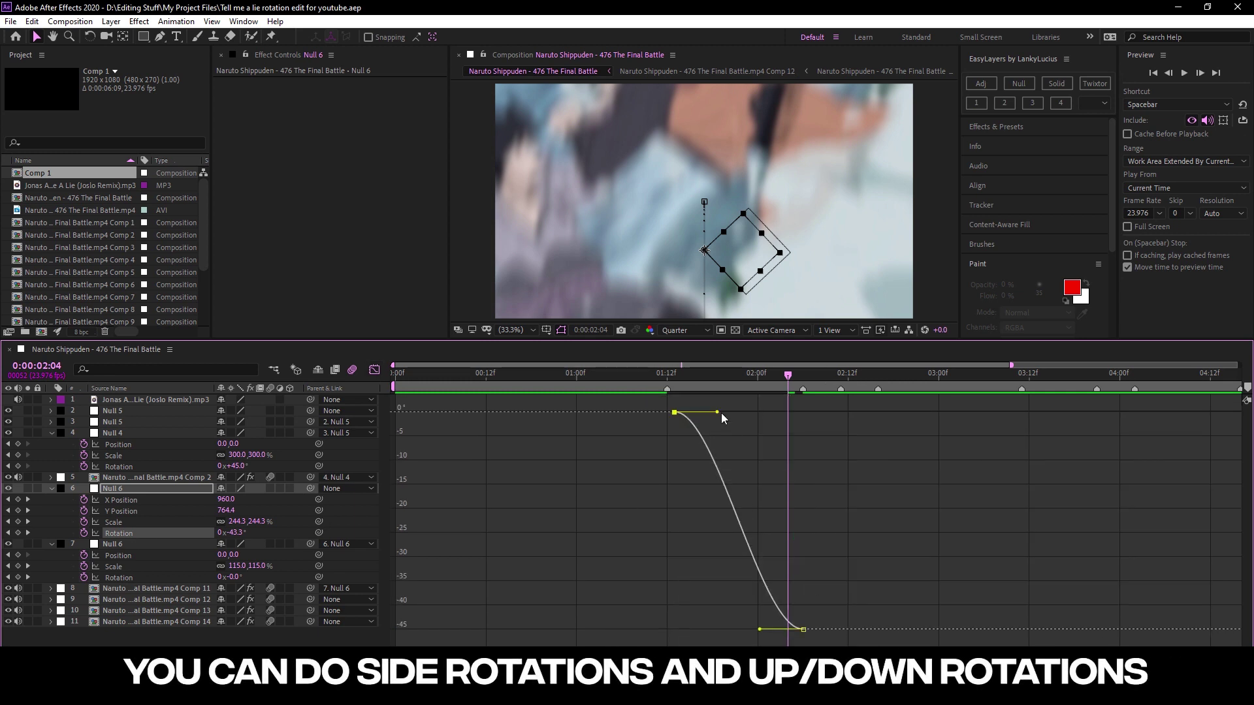
drag(721, 415, 860, 429)
drag(761, 630, 800, 427)
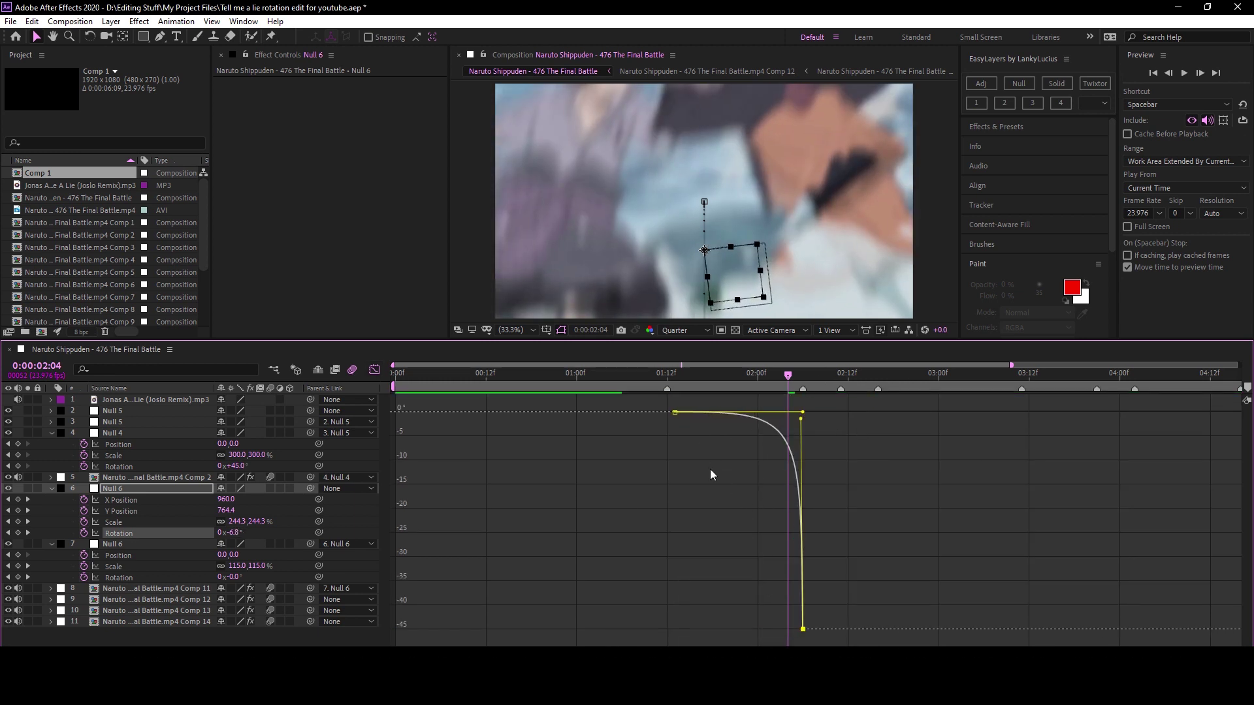
Steepen Null 6's Scale curve so it ramps sharply into the last keyframe.
click(131, 520)
click(747, 526)
drag(739, 629, 801, 629)
drag(759, 412, 800, 624)
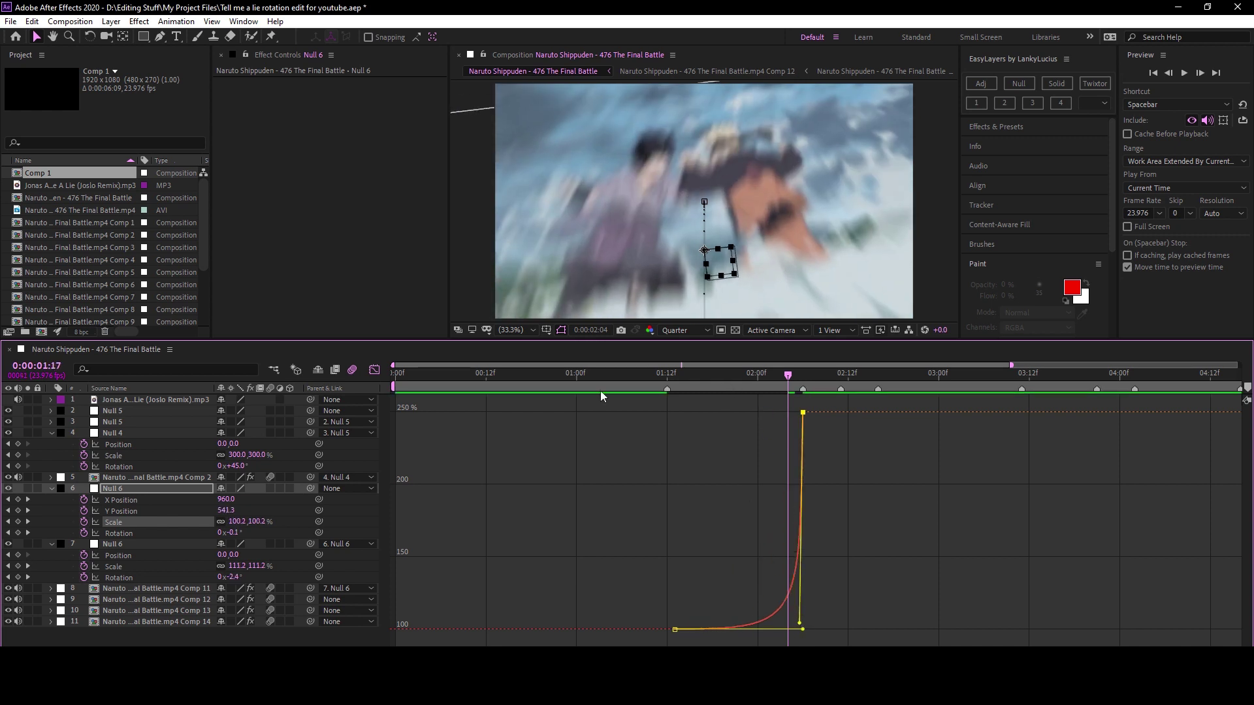
Preview the eased transition, then add a new null layer above Comp 12 at 02:04.
key(space)
key(space)
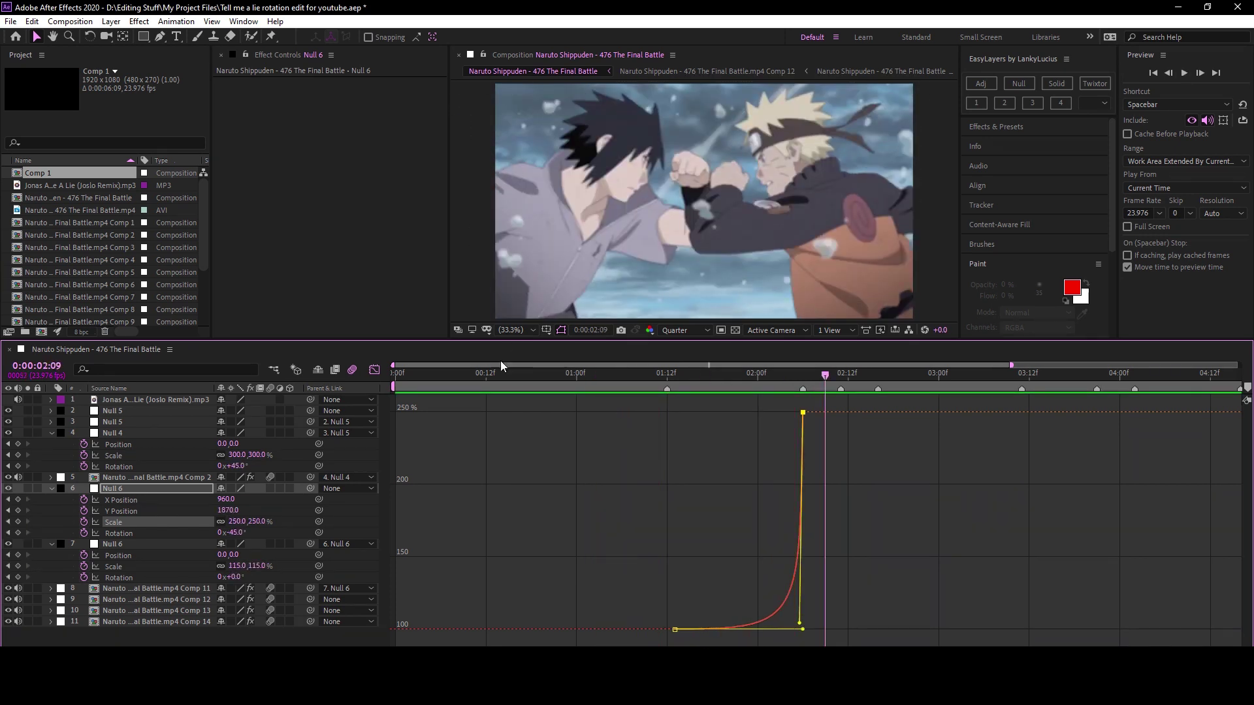
click(501, 373)
key(space)
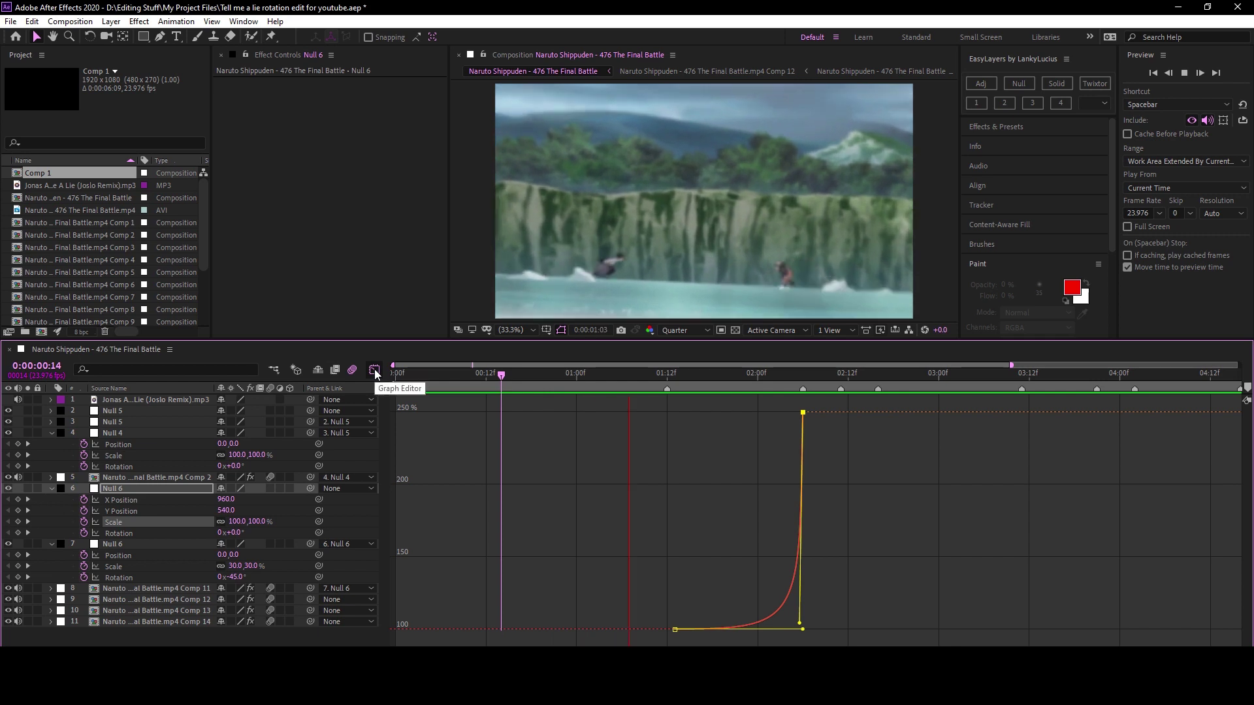
click(374, 370)
mouse_move(803, 377)
mouse_down()
mouse_move(793, 383)
mouse_move(803, 385)
mouse_up()
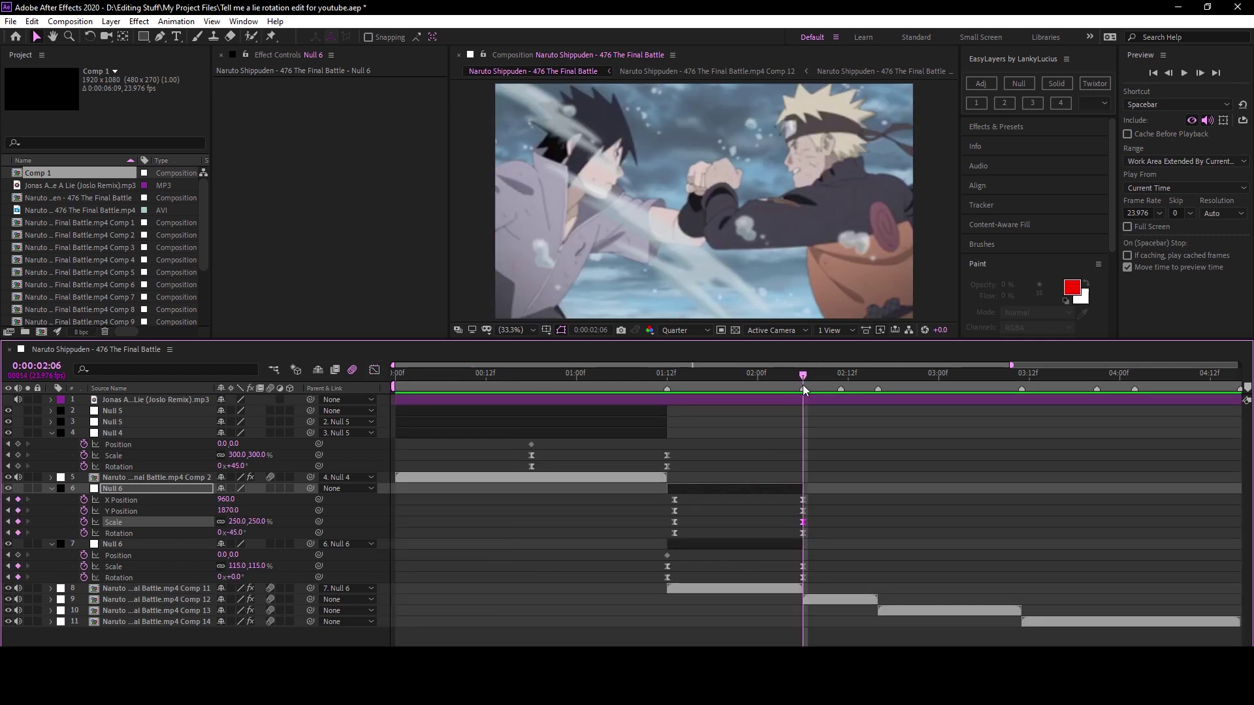
click(820, 600)
key(ctrl+alt+shift+y)
Make three Null 7 layers spanning 02:06–02:16, parented in a chain 11→10→9.
key(ctrl+shift+d)
click(878, 376)
key(ctrl+shift+d)
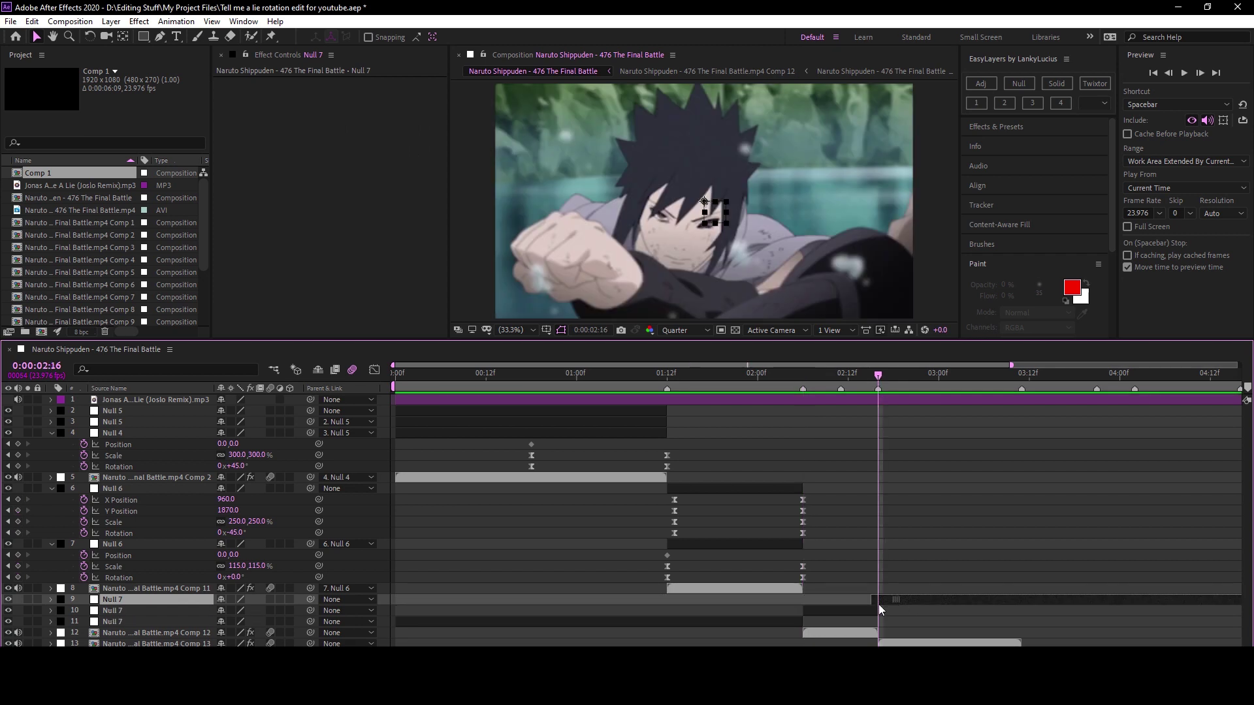
key(Delete)
click(836, 599)
key(ctrl+d)
key(ctrl+d)
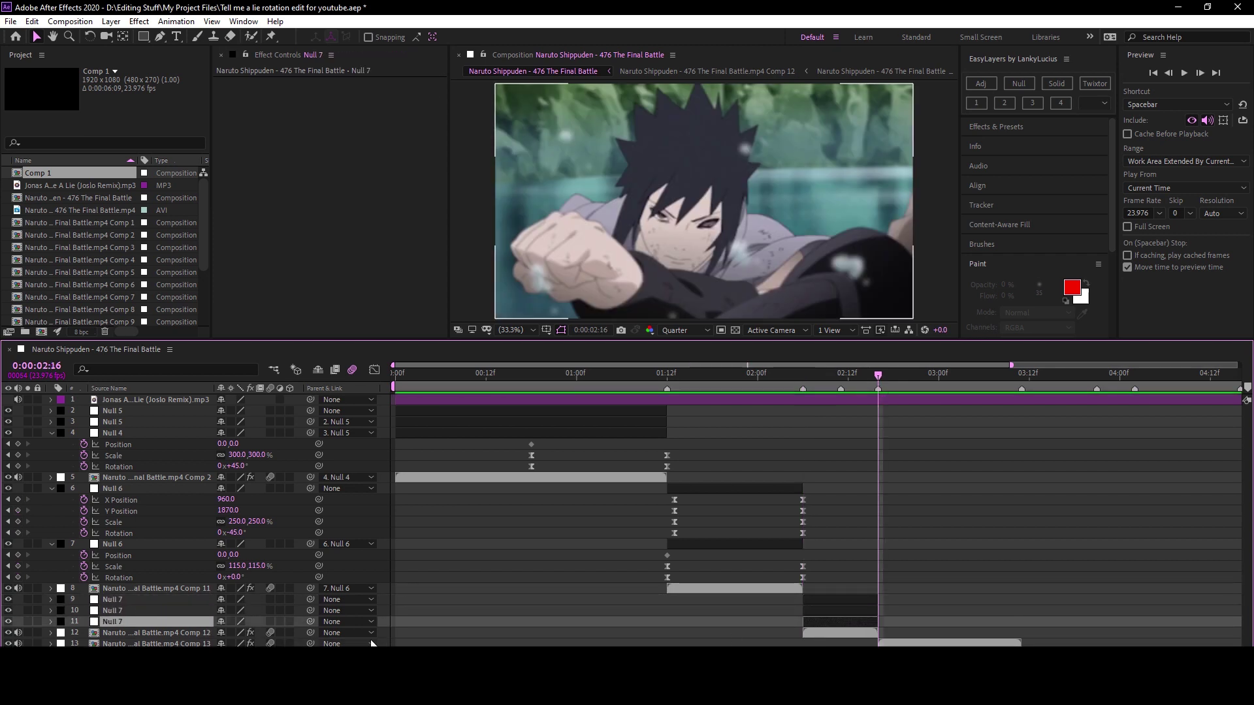
drag(310, 621, 130, 610)
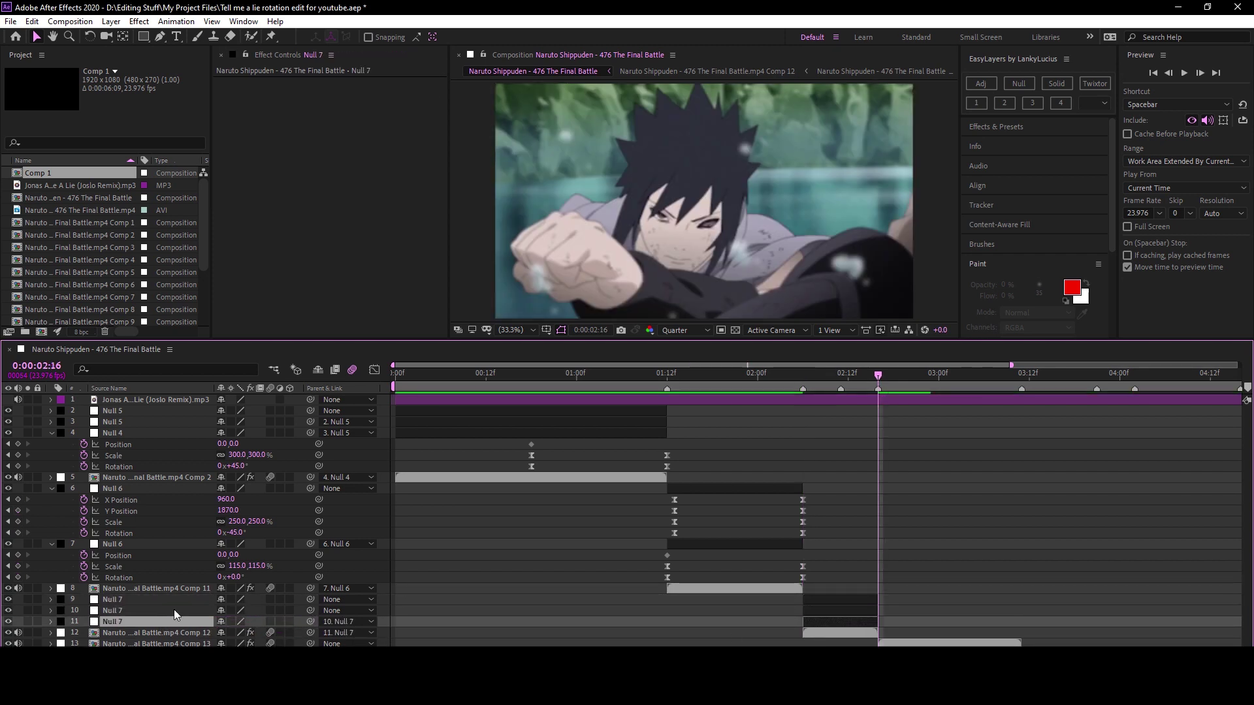
click(131, 610)
drag(310, 610, 130, 600)
Add Position, Scale and Rotation keyframes to the bottom Null 7 at 02:06.
click(128, 621)
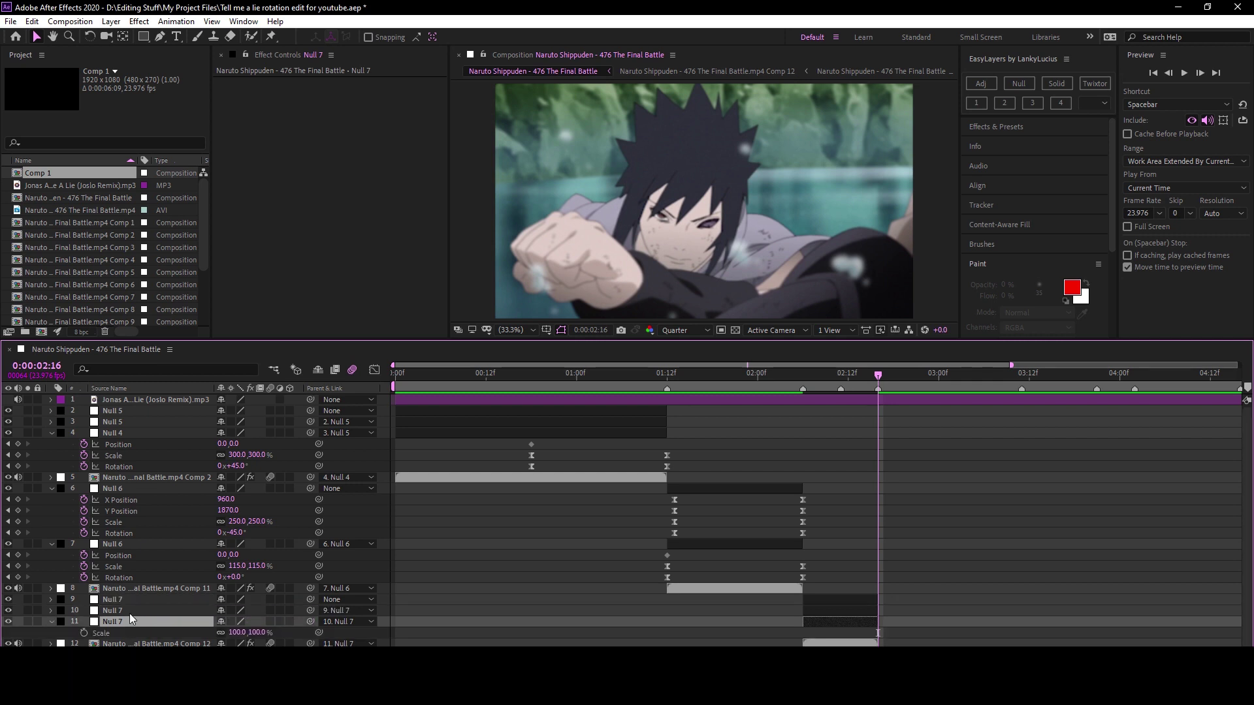
key(p)
key(shift+s)
key(shift+r)
click(803, 377)
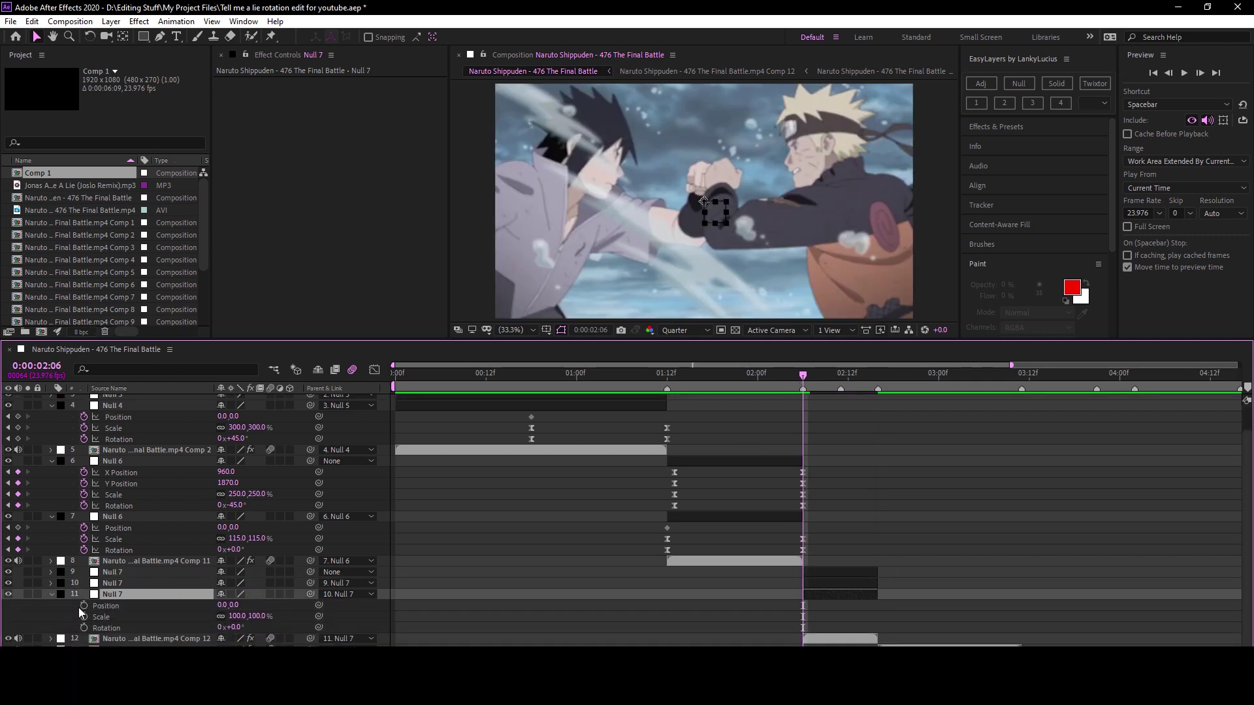
click(84, 618)
click(670, 628)
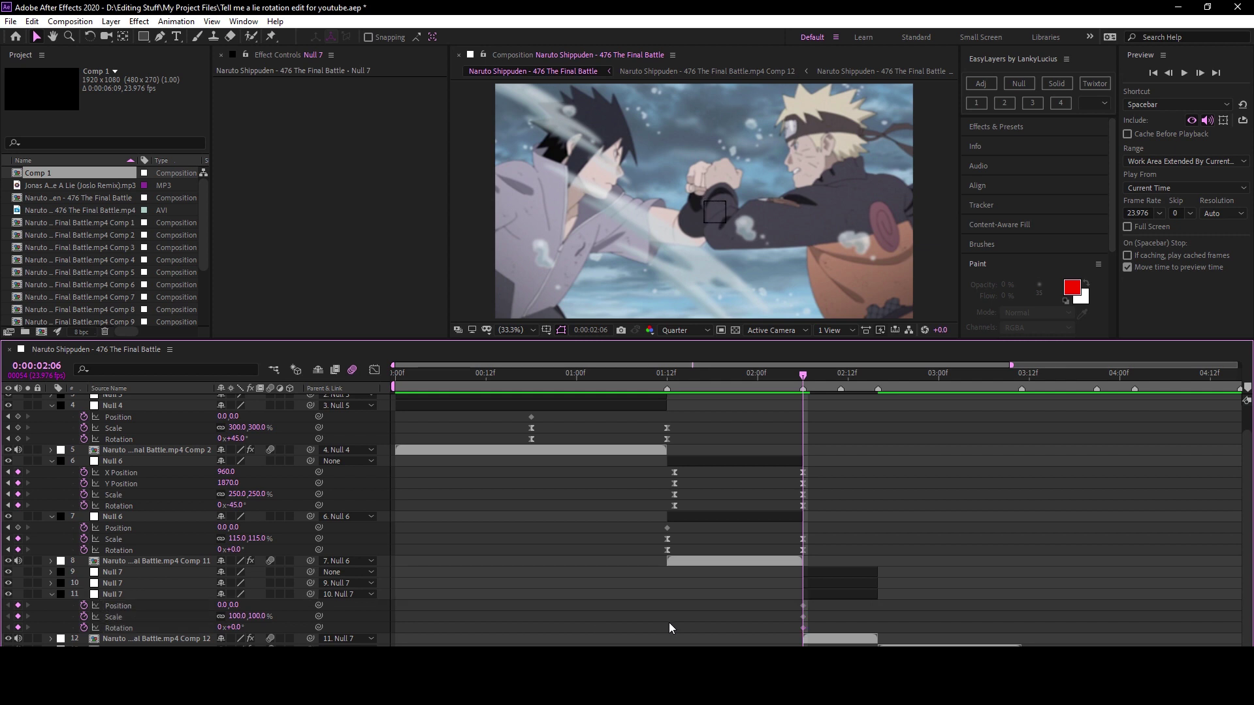
Give the bottom Null 7 starting values of 300% scale, Y -1600 and 45° rotation.
key(space)
key(space)
key(Return)
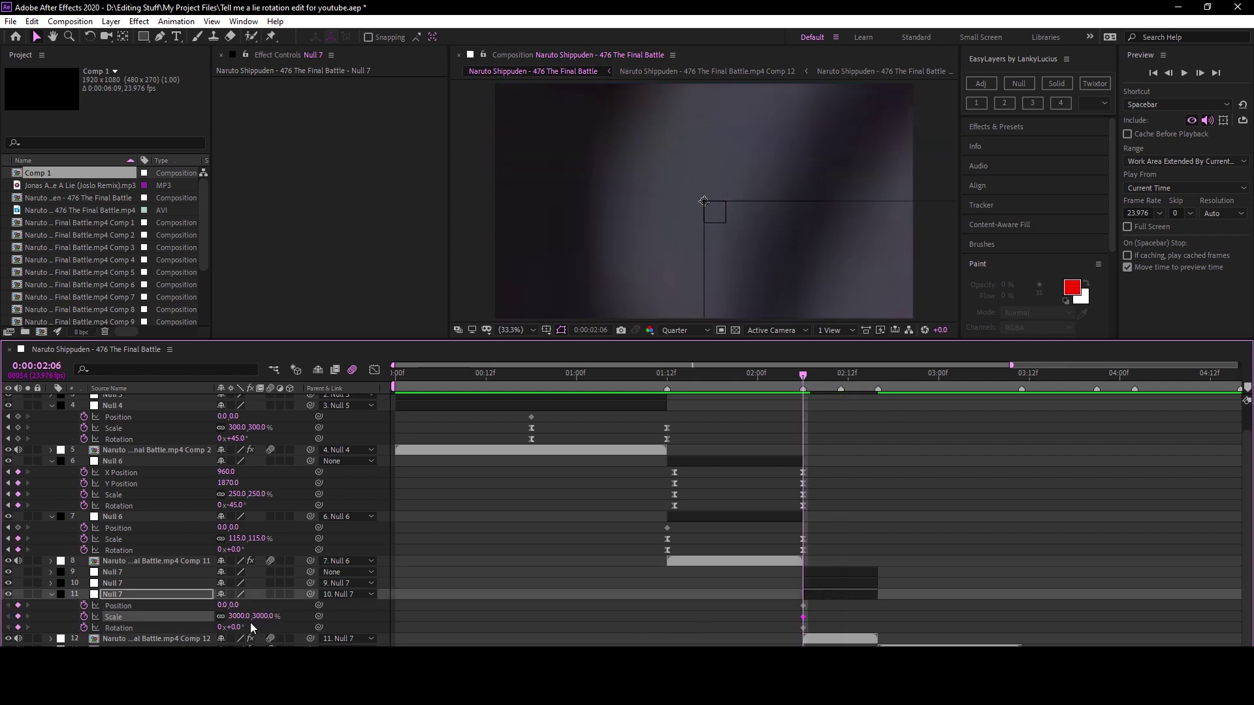
key(ctrl+z)
text(0)
key(Return)
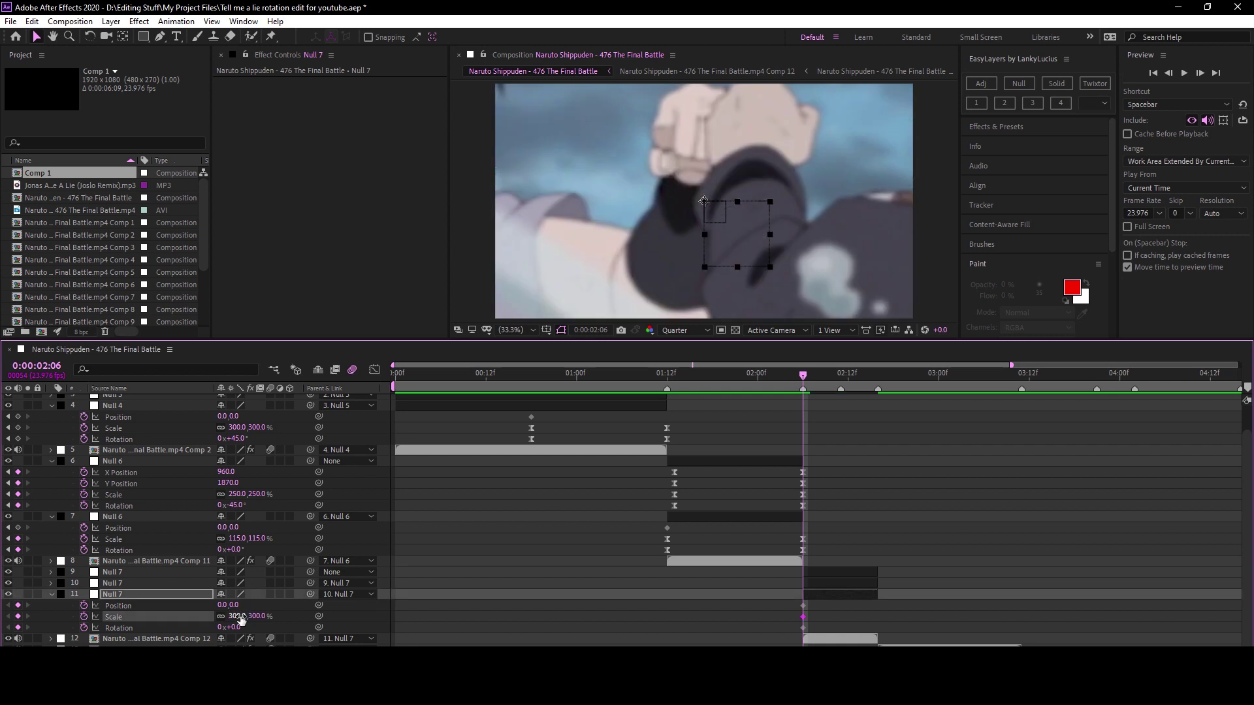
drag(241, 609, 239, 614)
drag(333, 601, 147, 598)
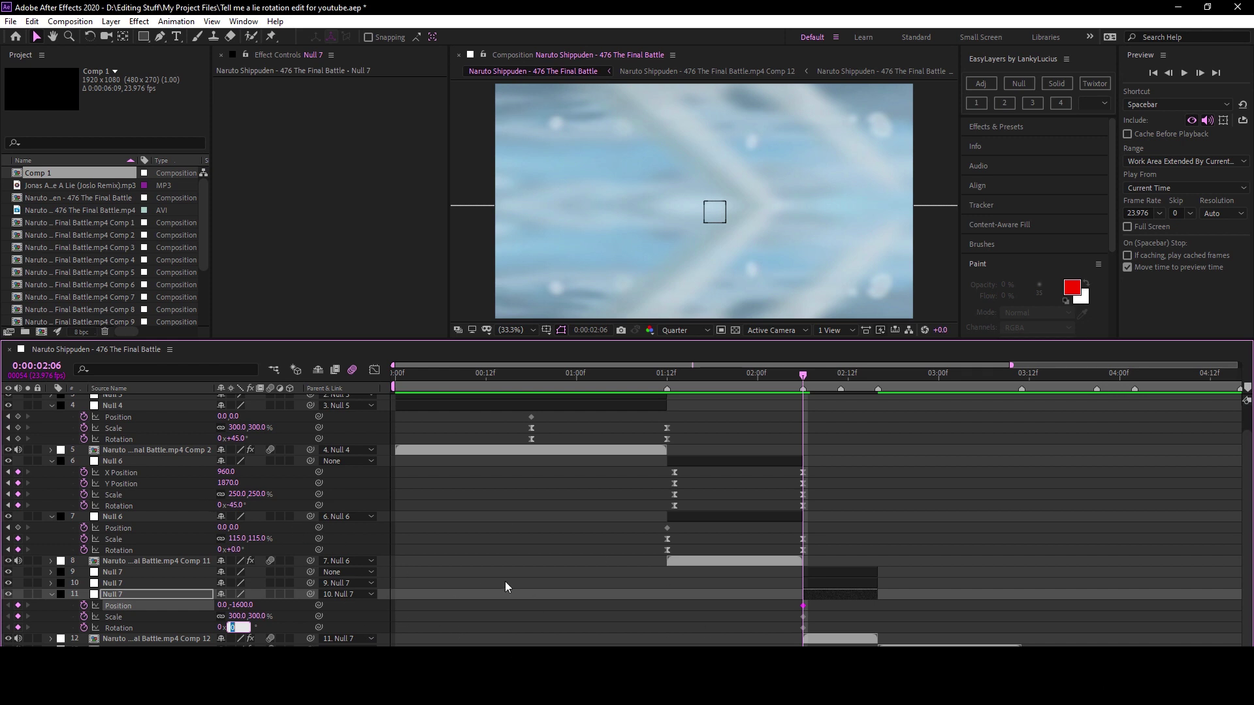
text(45)
key(Return)
Return Null 7 to 100% scale, 0,0 position and 0° rotation, ending around 02:16.
drag(802, 582, 856, 582)
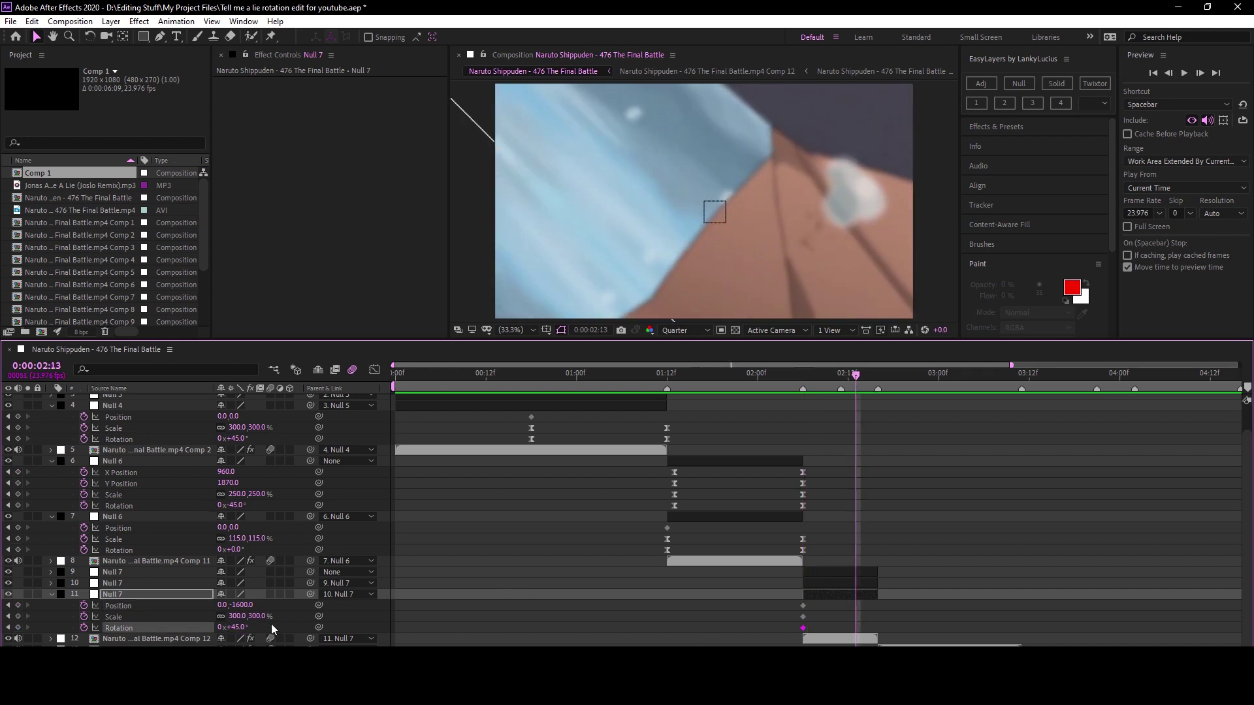
key(Return)
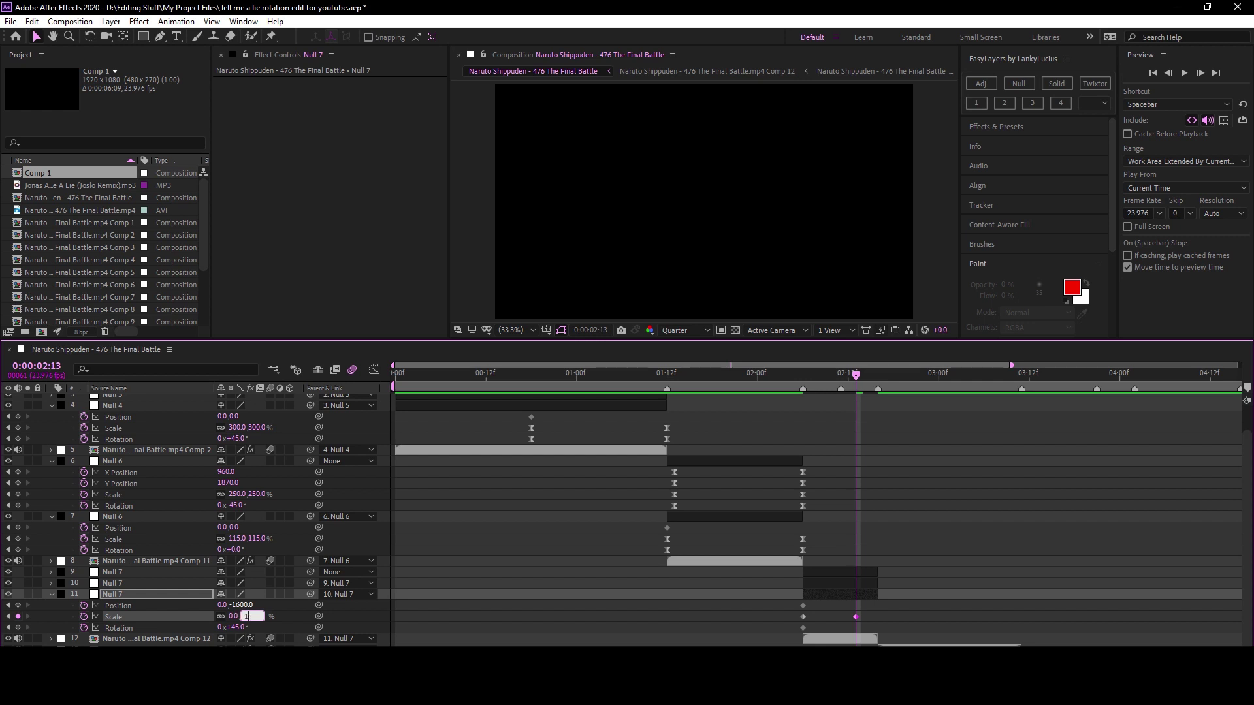
text(00)
key(Return)
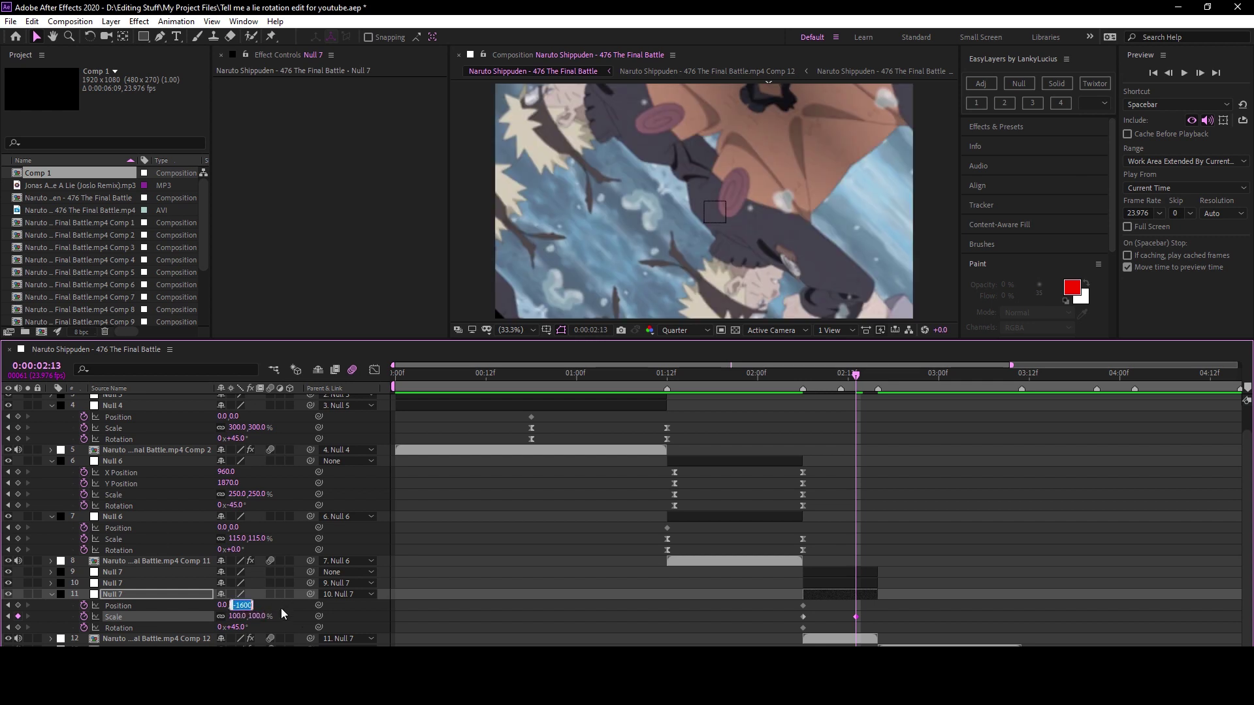
text(0)
key(Return)
text(0)
key(Return)
mouse_move(873, 648)
mouse_down()
mouse_move(847, 602)
mouse_move(878, 617)
mouse_up()
click(645, 619)
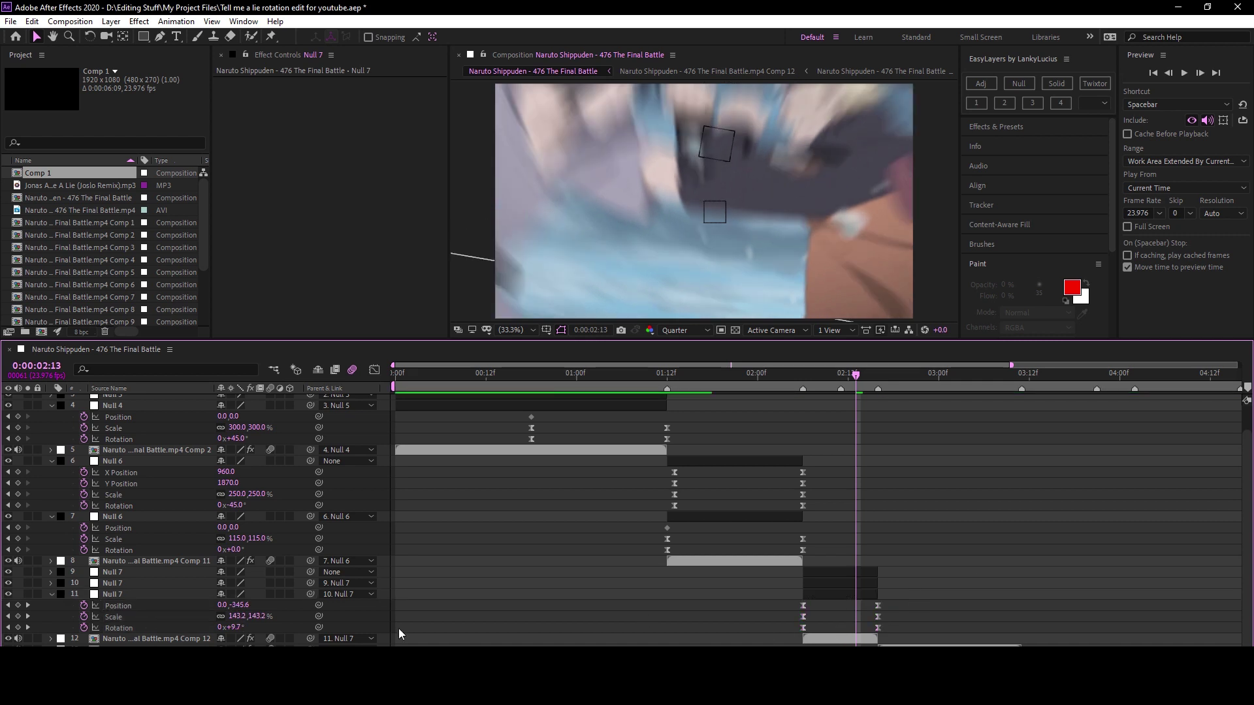
Split Null 7's Position into X and Y and ease Y Position out of its first keyframe.
right_click(105, 607)
click(216, 471)
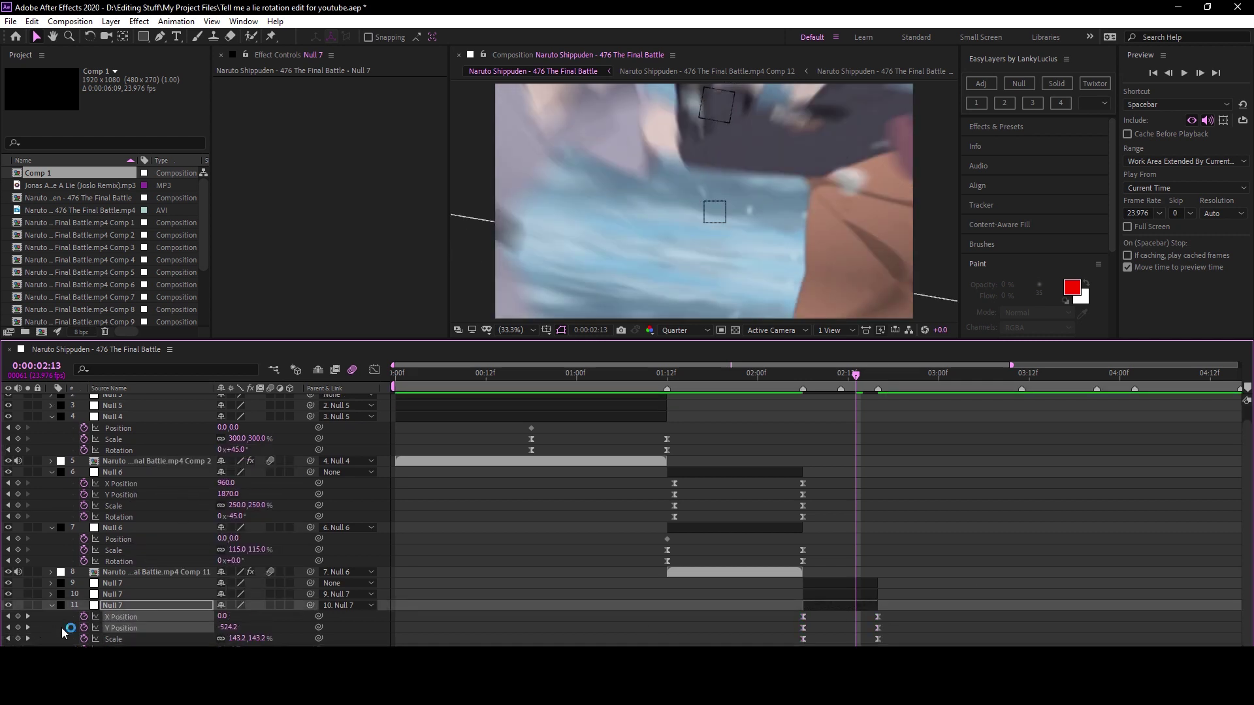
click(374, 370)
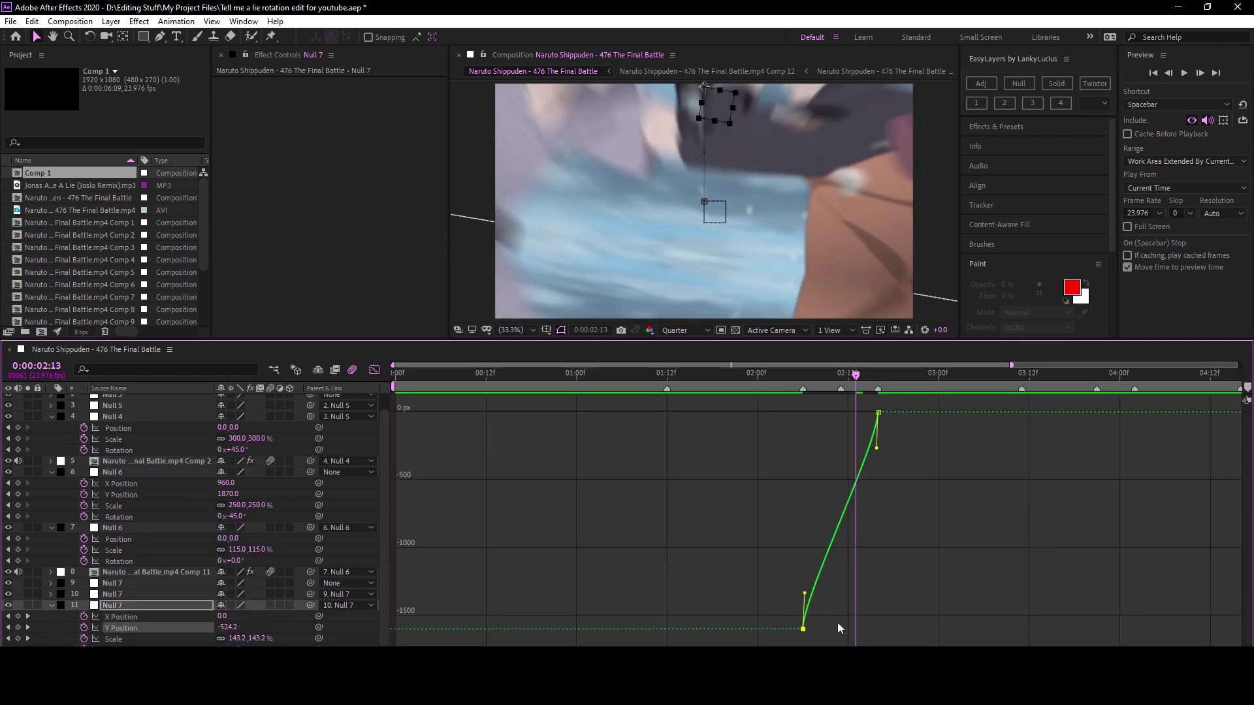
mouse_move(805, 594)
mouse_down()
mouse_move(805, 414)
mouse_move(839, 461)
mouse_up()
Make Null 7's Scale and Rotation curves plunge right after 02:06, then settle gently.
drag(812, 414, 802, 629)
click(868, 428)
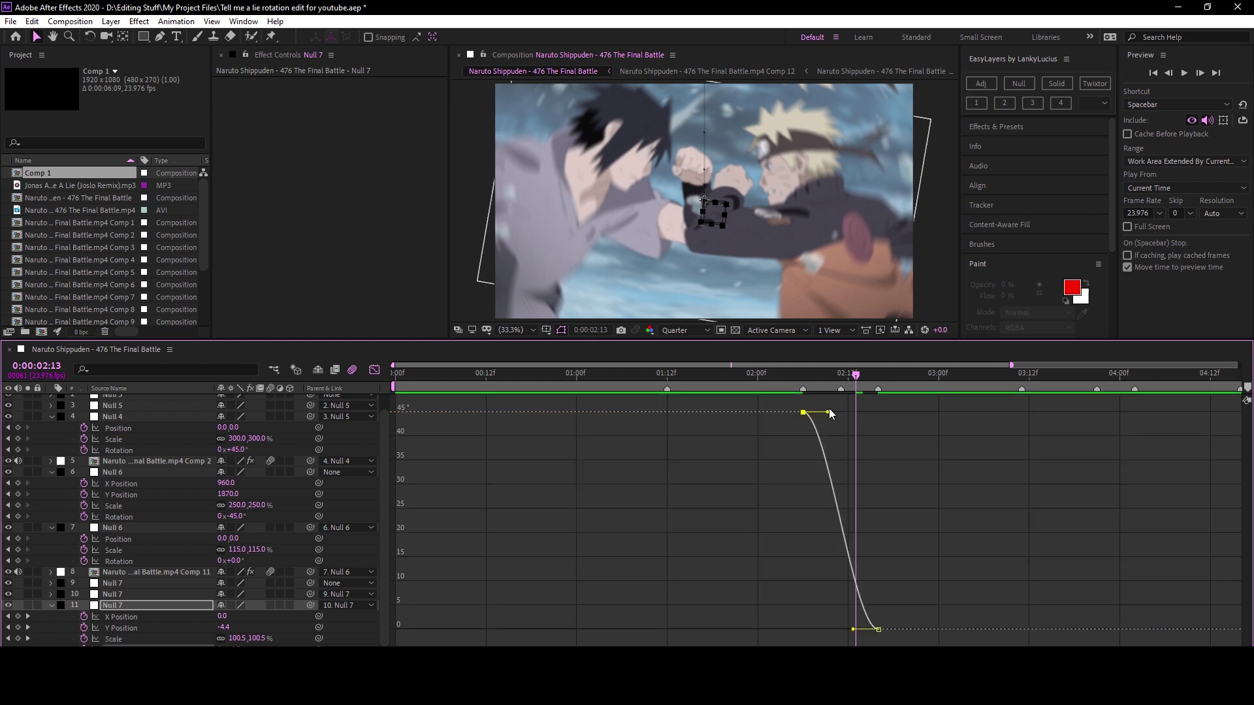
drag(853, 631, 803, 629)
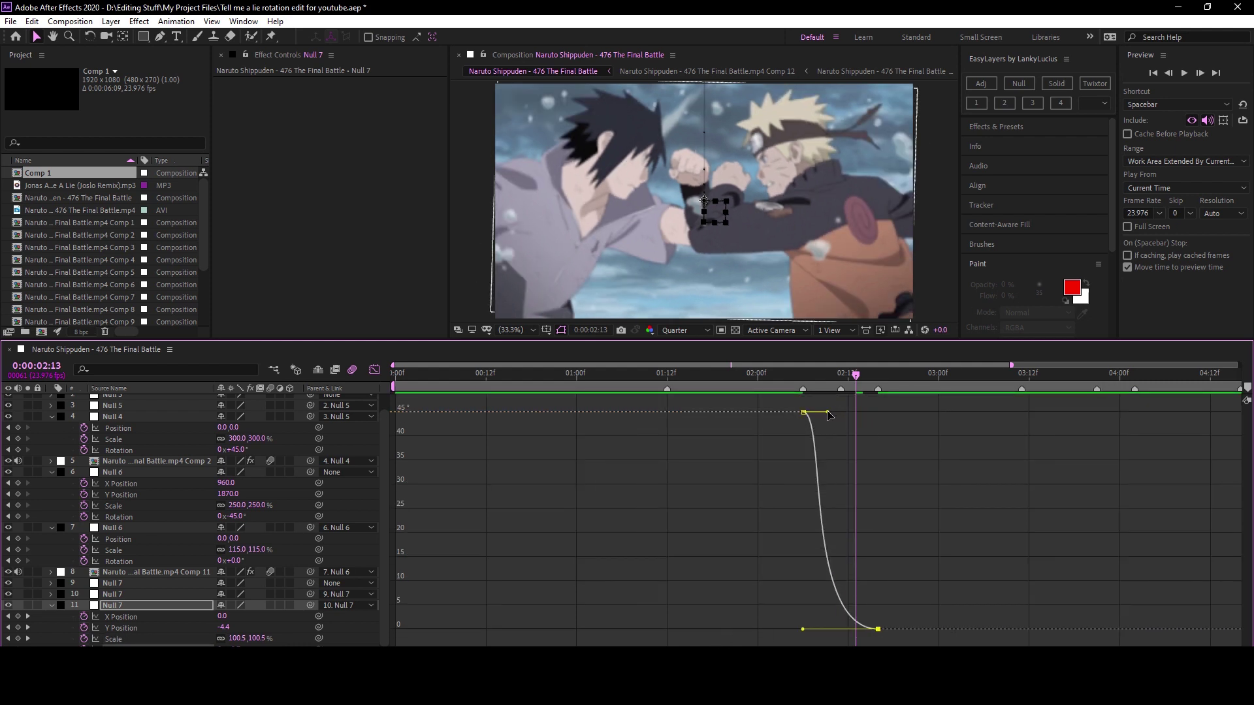
drag(828, 412, 786, 632)
mouse_move(763, 385)
mouse_down()
mouse_move(790, 383)
mouse_move(802, 410)
mouse_up()
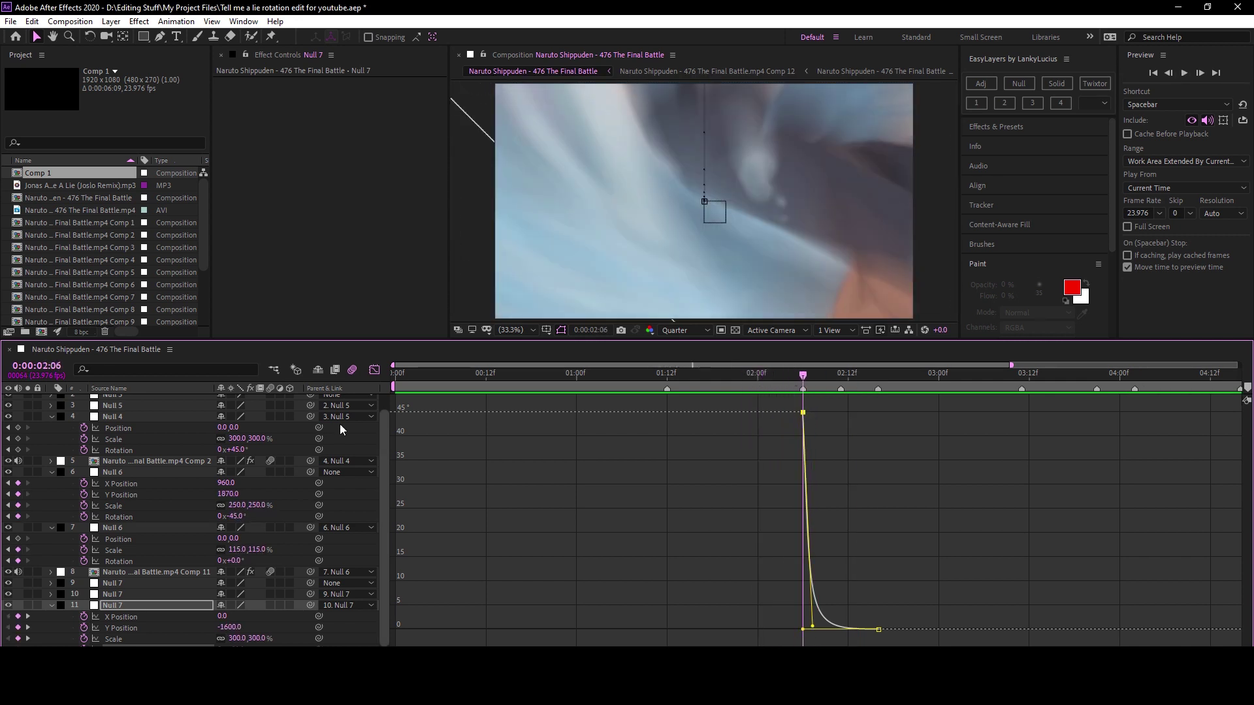
click(373, 370)
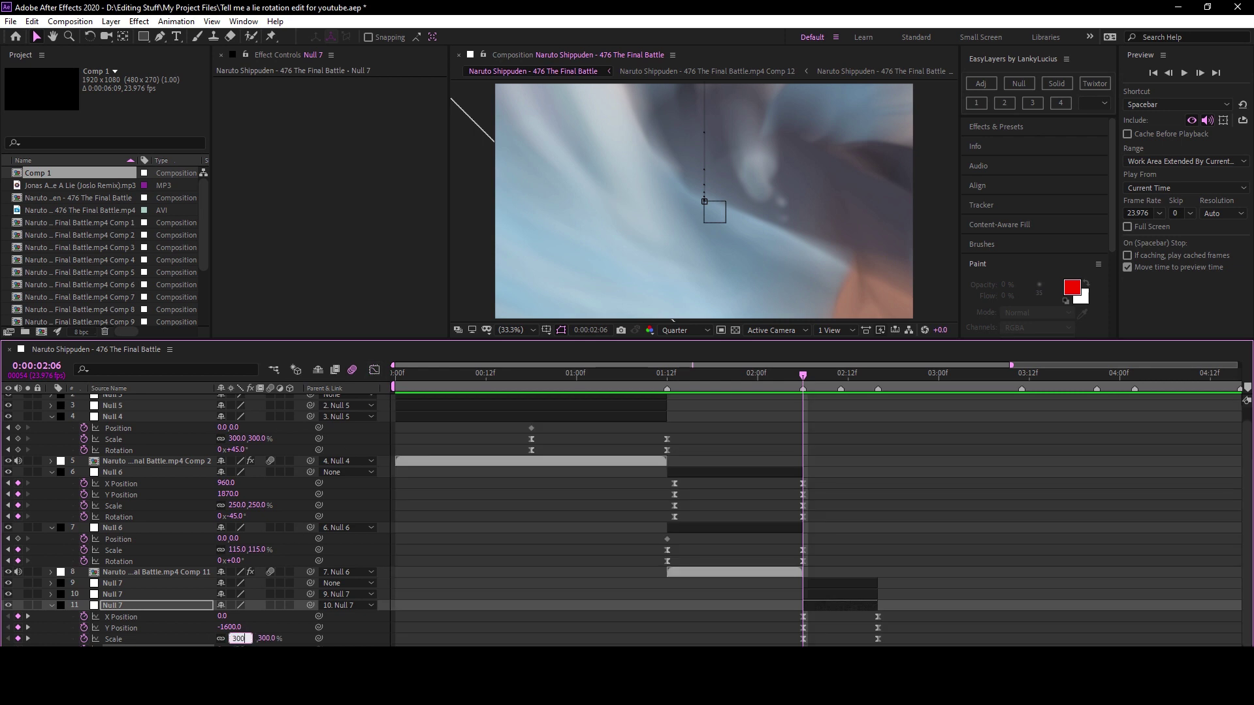
text(30)
Set the bottom Null 7's starting Scale to 30%.
key(Return)
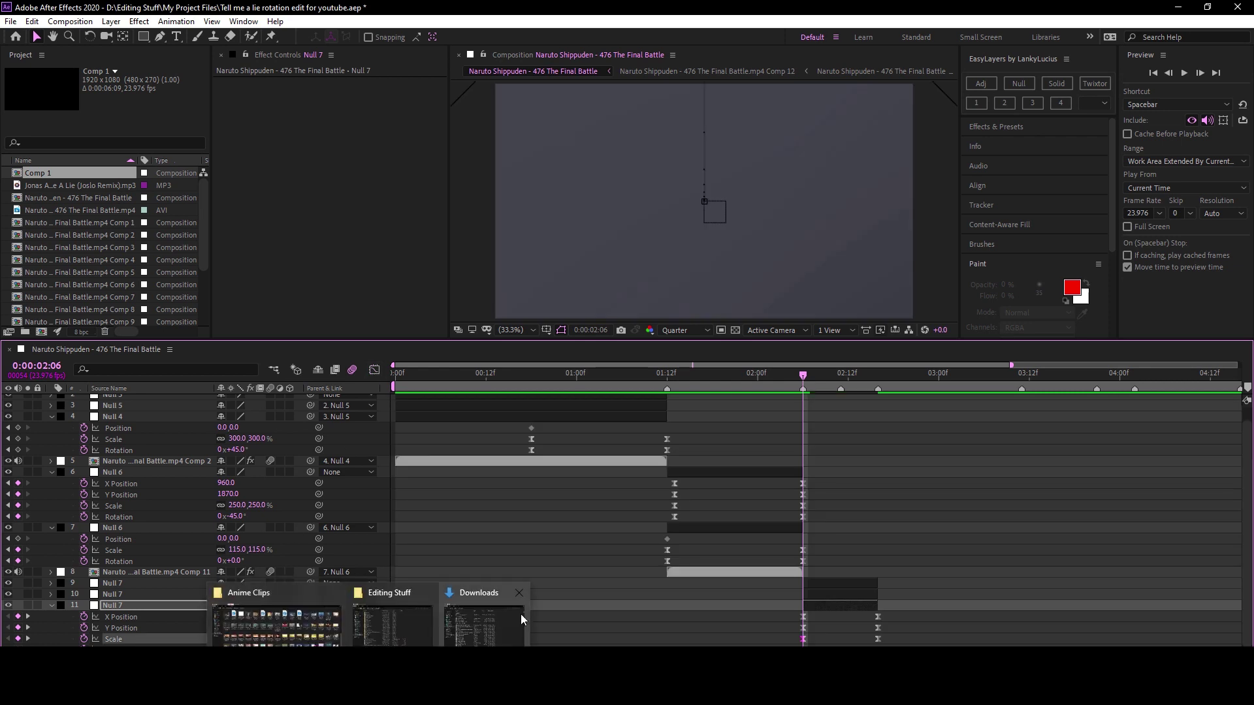
click(849, 606)
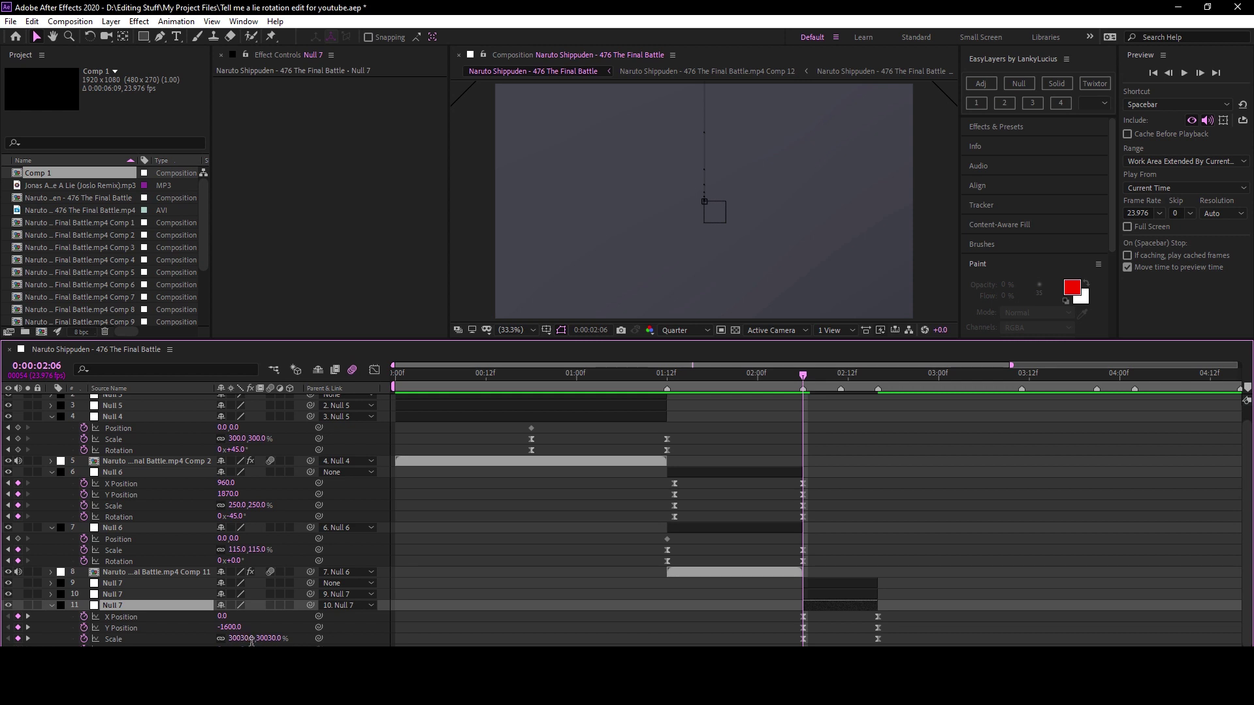
text(30)
key(Return)
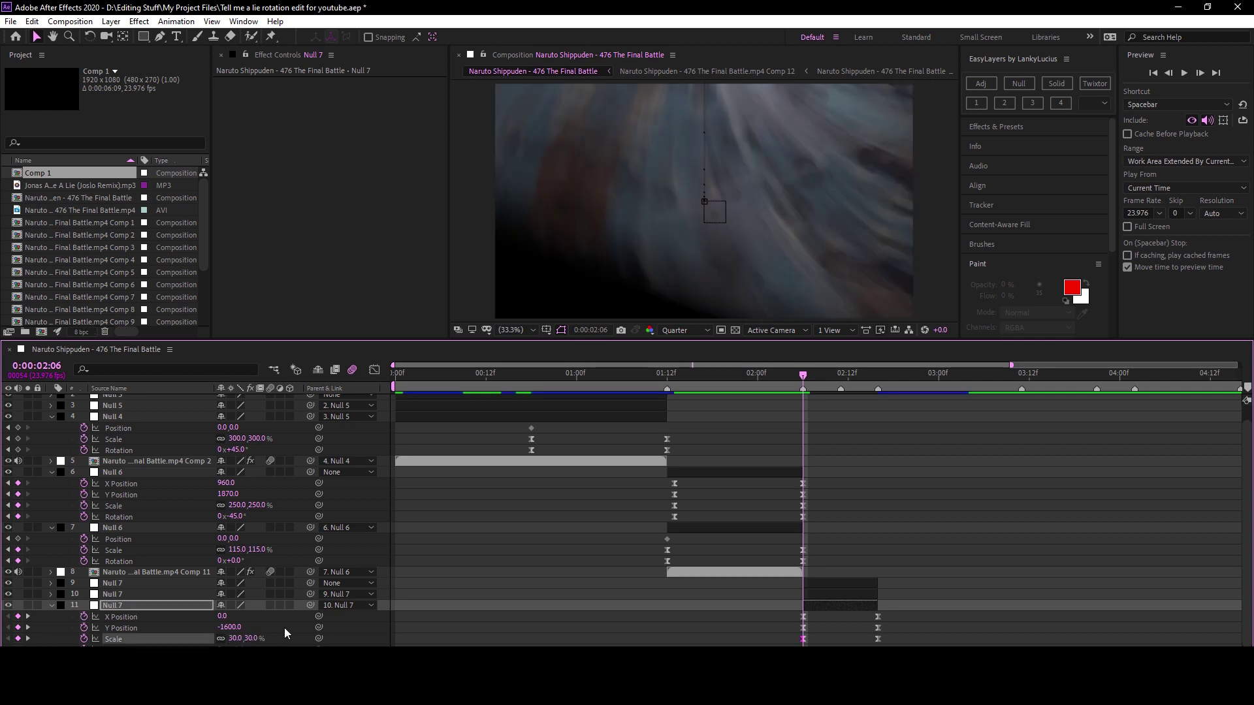
Scrub the clip's Motion Tile output to 660 wide by 1050 high.
click(865, 634)
drag(353, 126, 366, 126)
drag(353, 137, 387, 141)
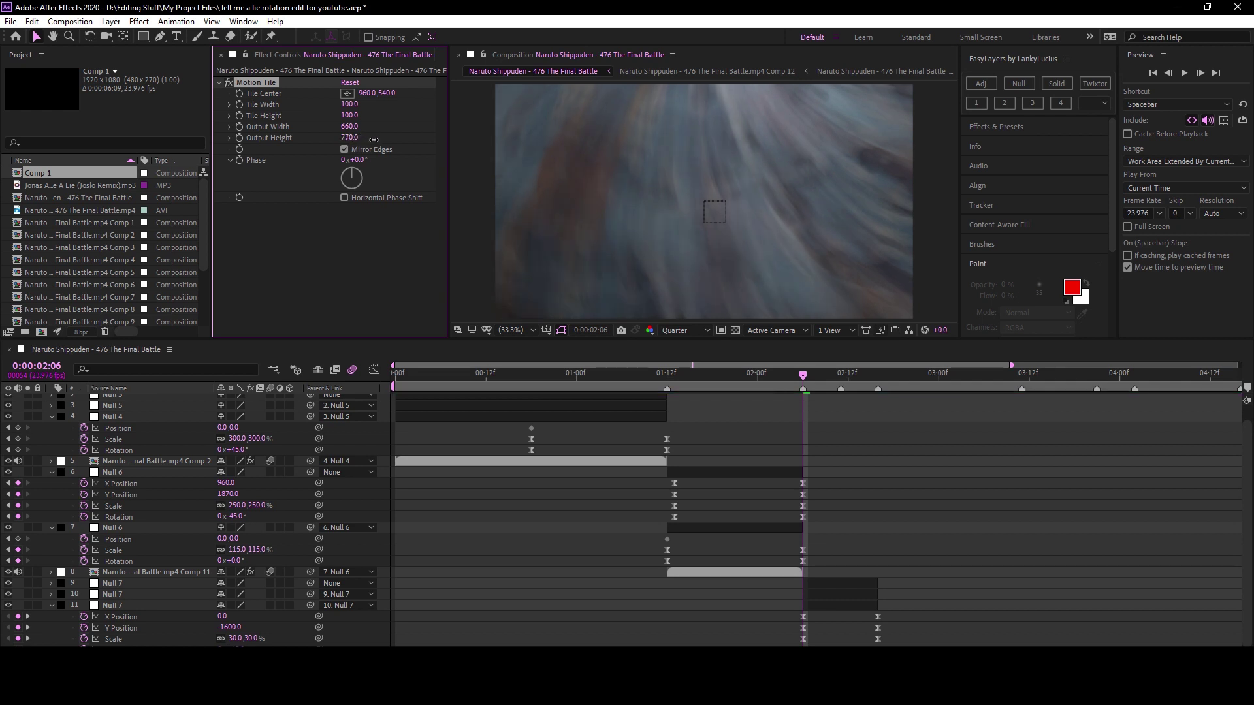
drag(401, 145, 397, 145)
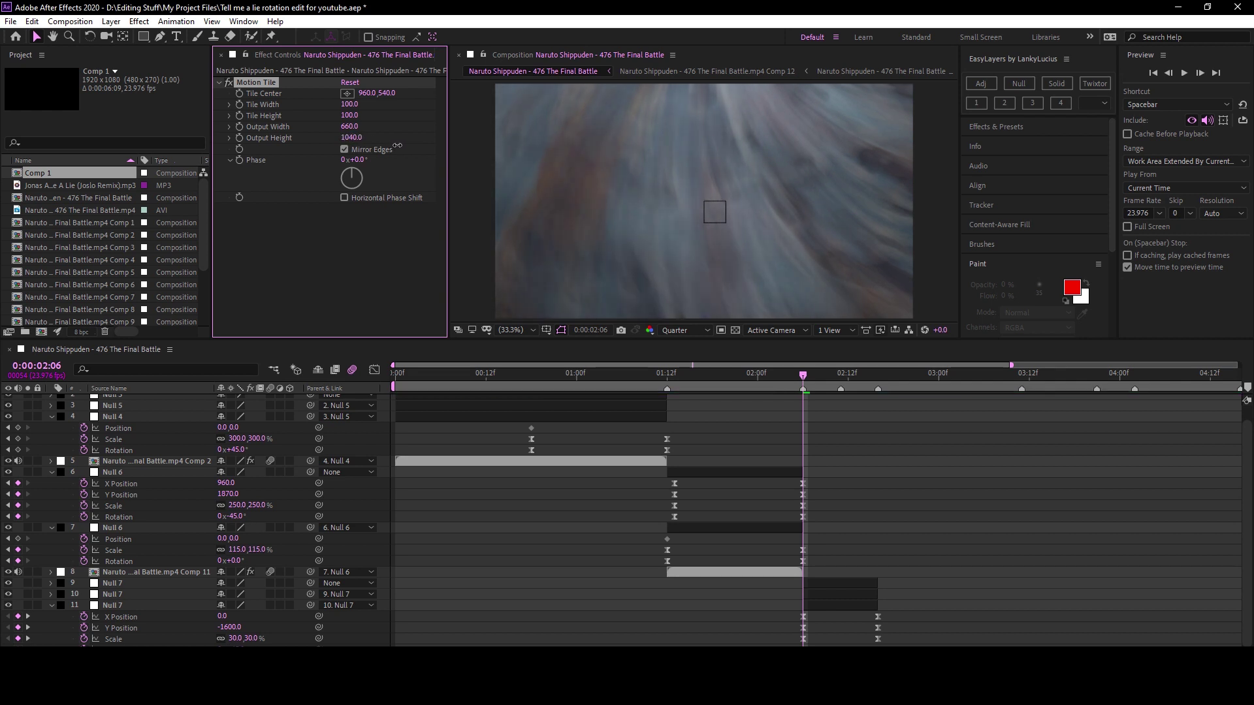
click(177, 640)
click(374, 370)
right_click(758, 614)
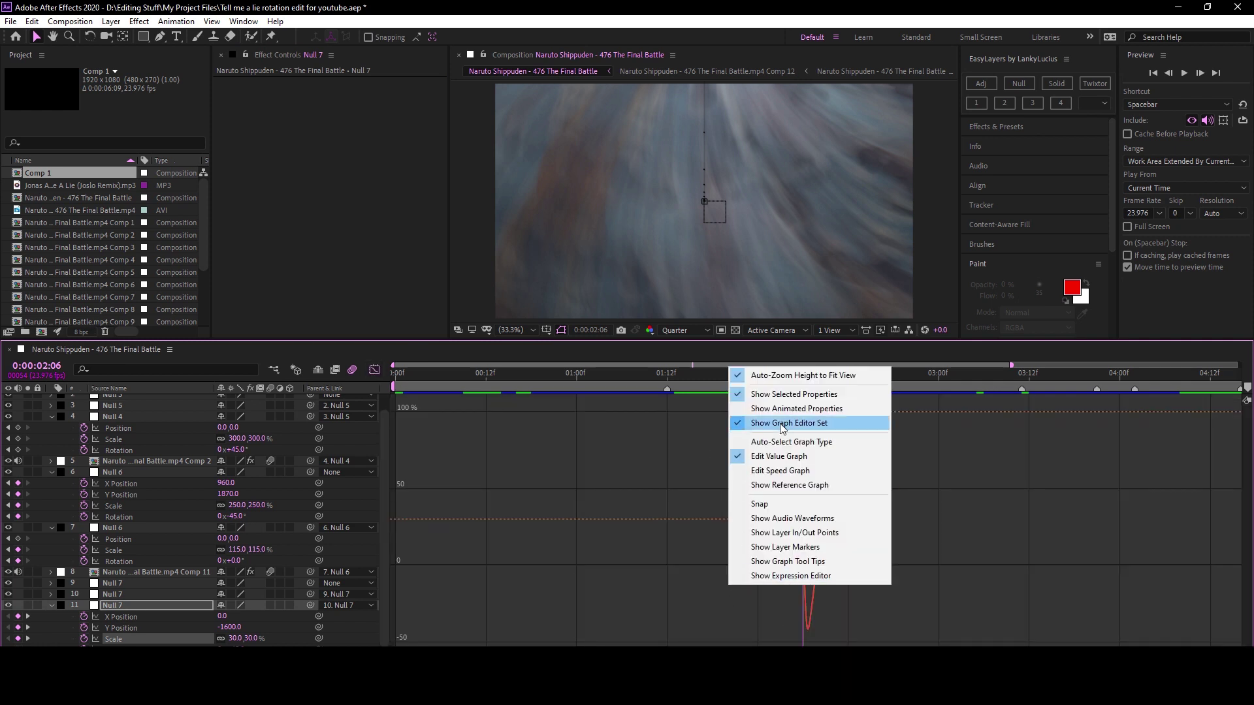
Select Null 7's Scale keyframes and preview the zoom from 01:20.
click(777, 456)
drag(722, 498, 812, 577)
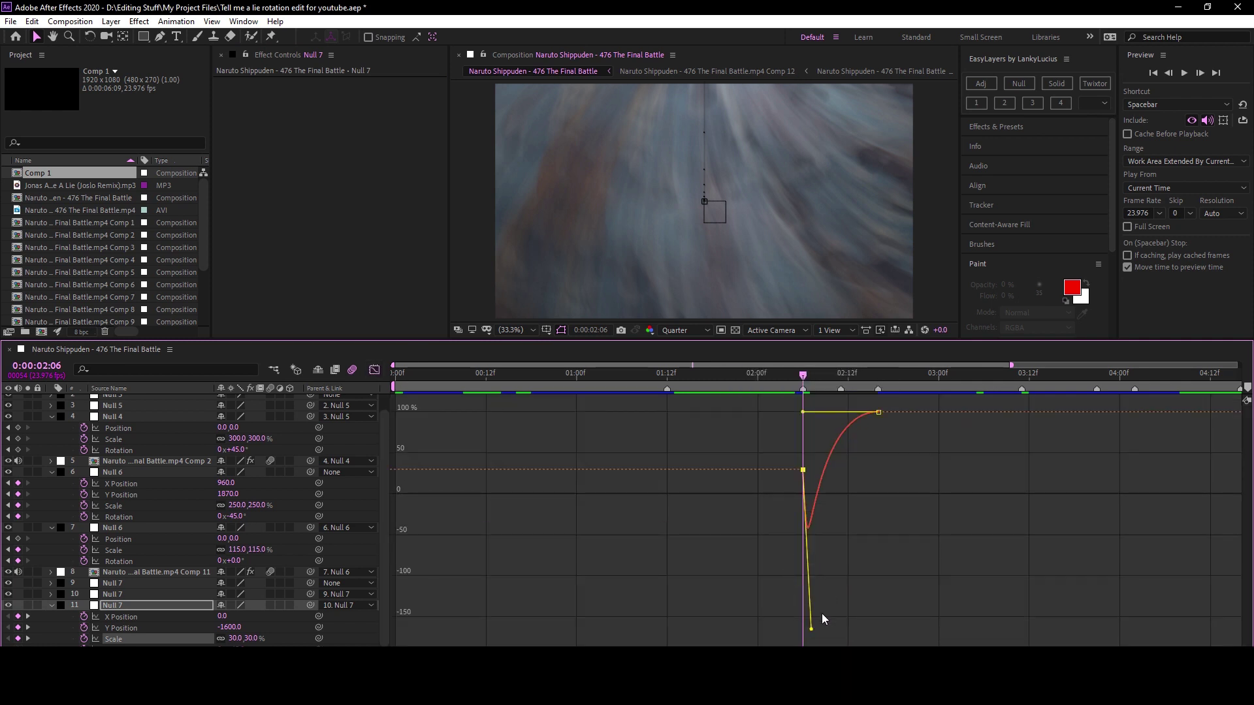
drag(789, 385, 781, 390)
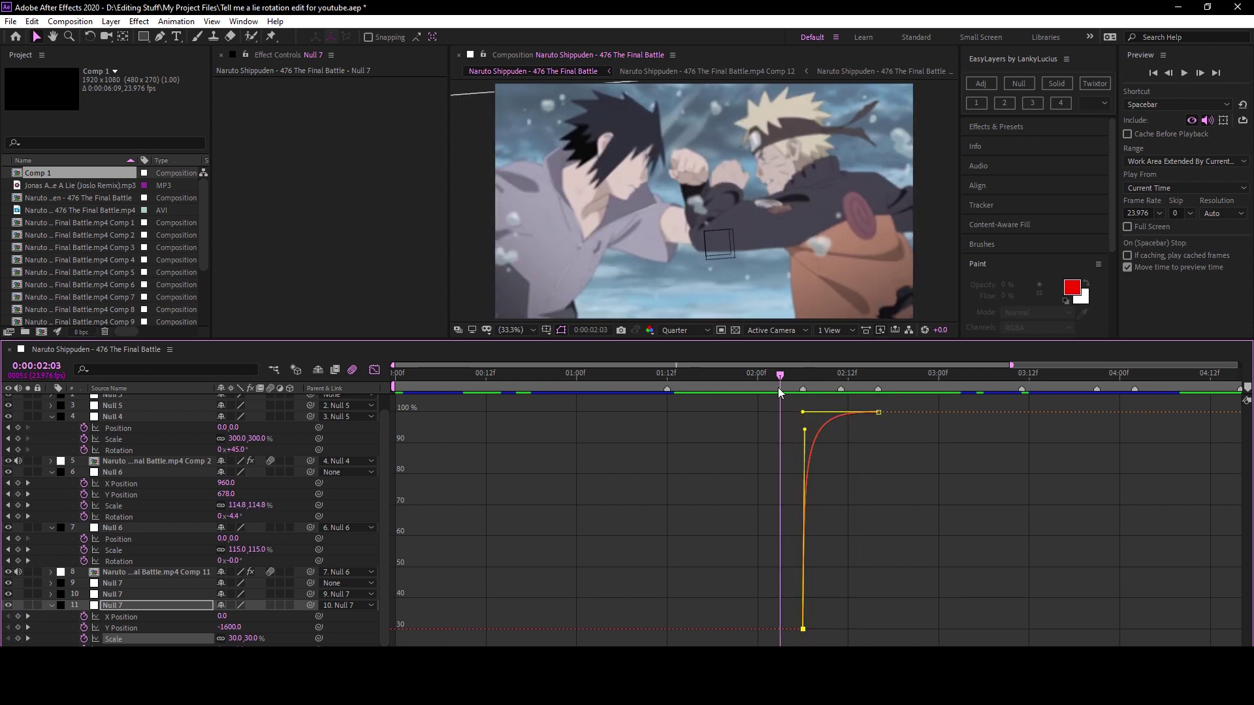
drag(780, 391, 707, 388)
key(space)
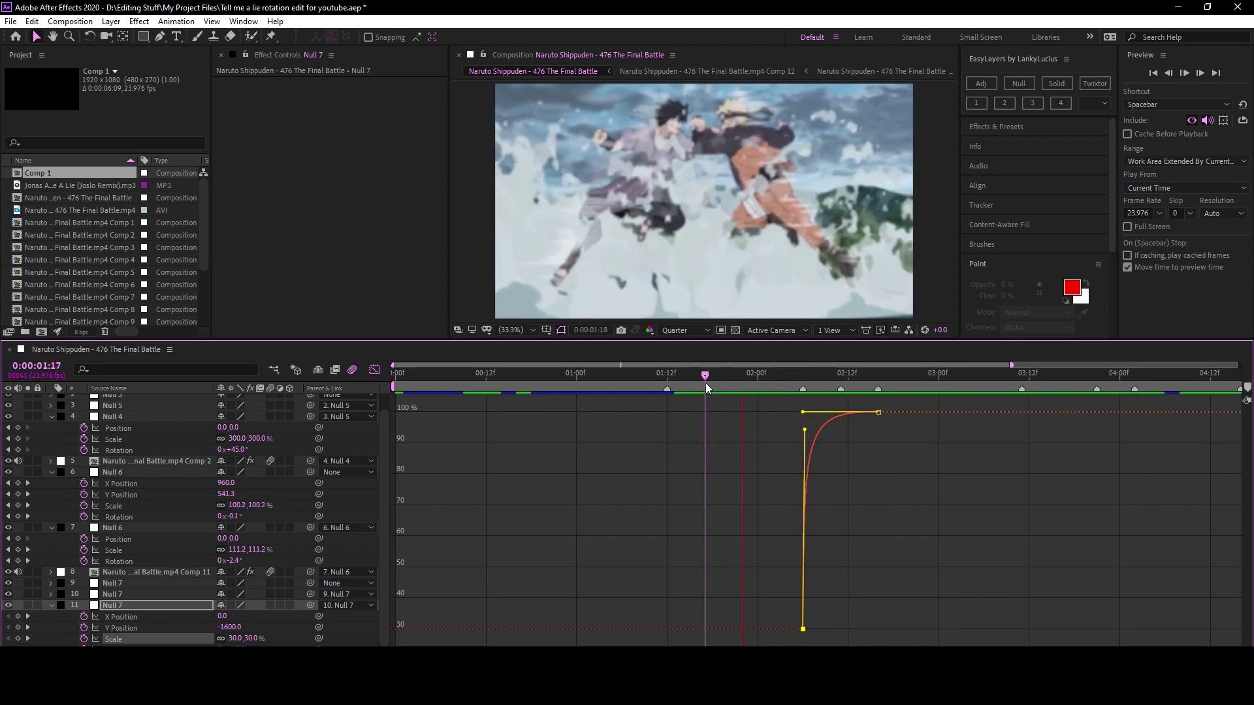
click(375, 371)
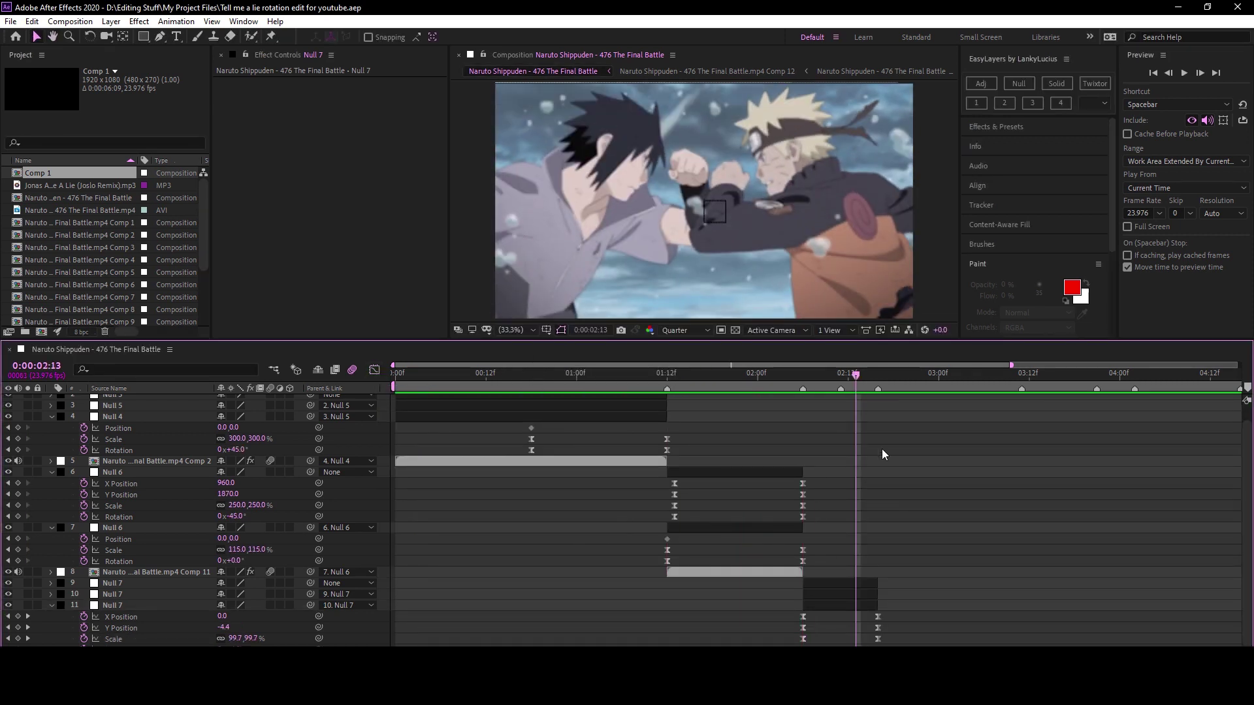
Add a 120% Scale keyframe near 02:16 and steepen the ease into it.
mouse_move(806, 371)
mouse_down()
mouse_move(887, 404)
mouse_move(871, 406)
mouse_up()
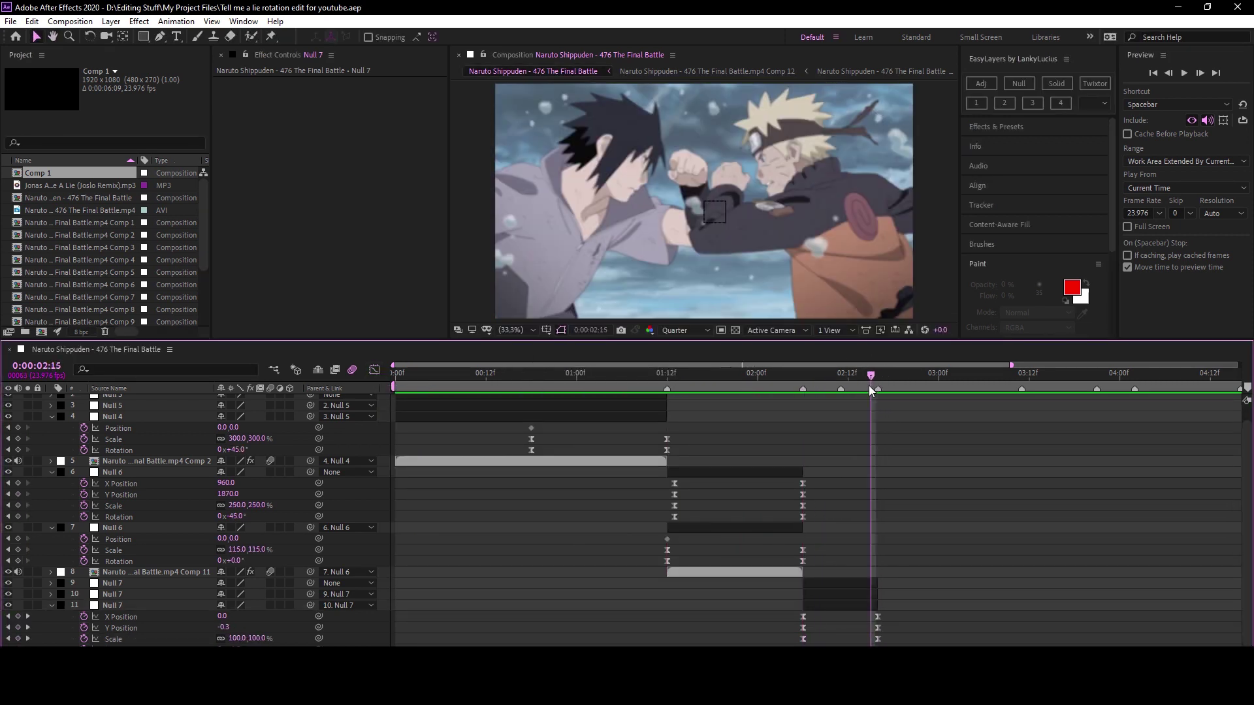
text(120)
key(Return)
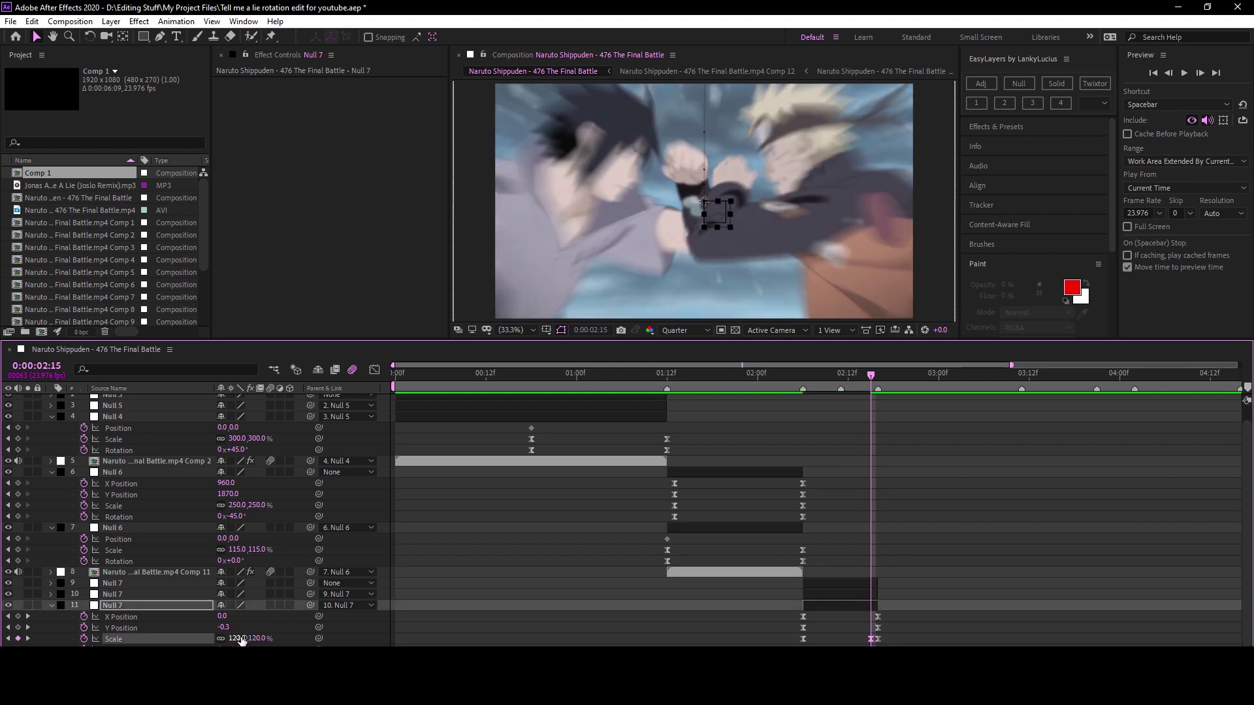
drag(871, 639, 878, 639)
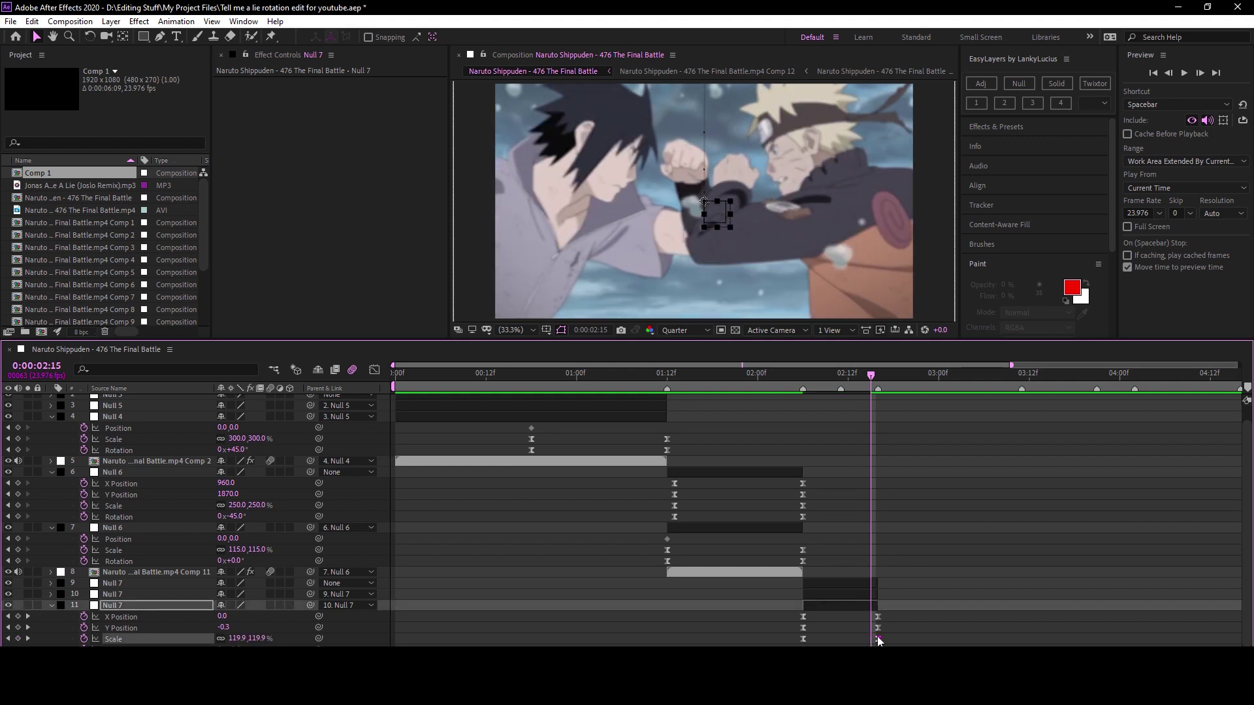
click(374, 370)
drag(804, 464, 807, 414)
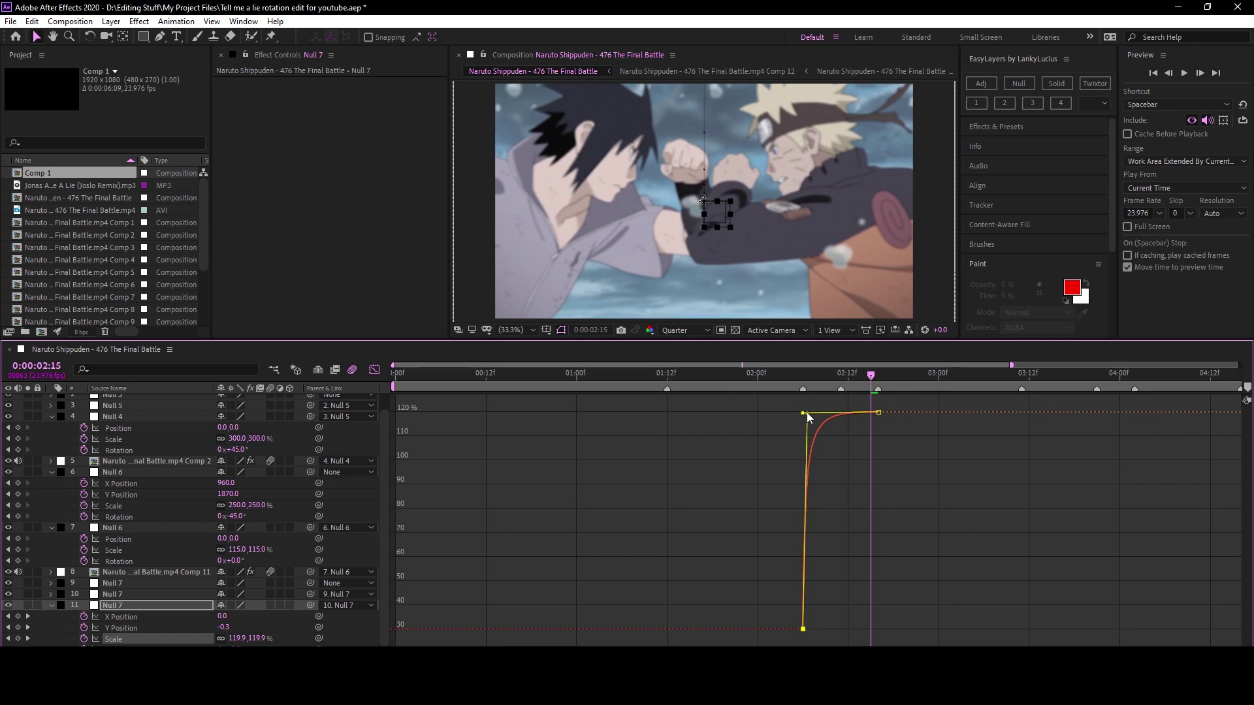
Preview the scale-up from 02:00 and check Null 7's Position curves.
click(771, 377)
key(space)
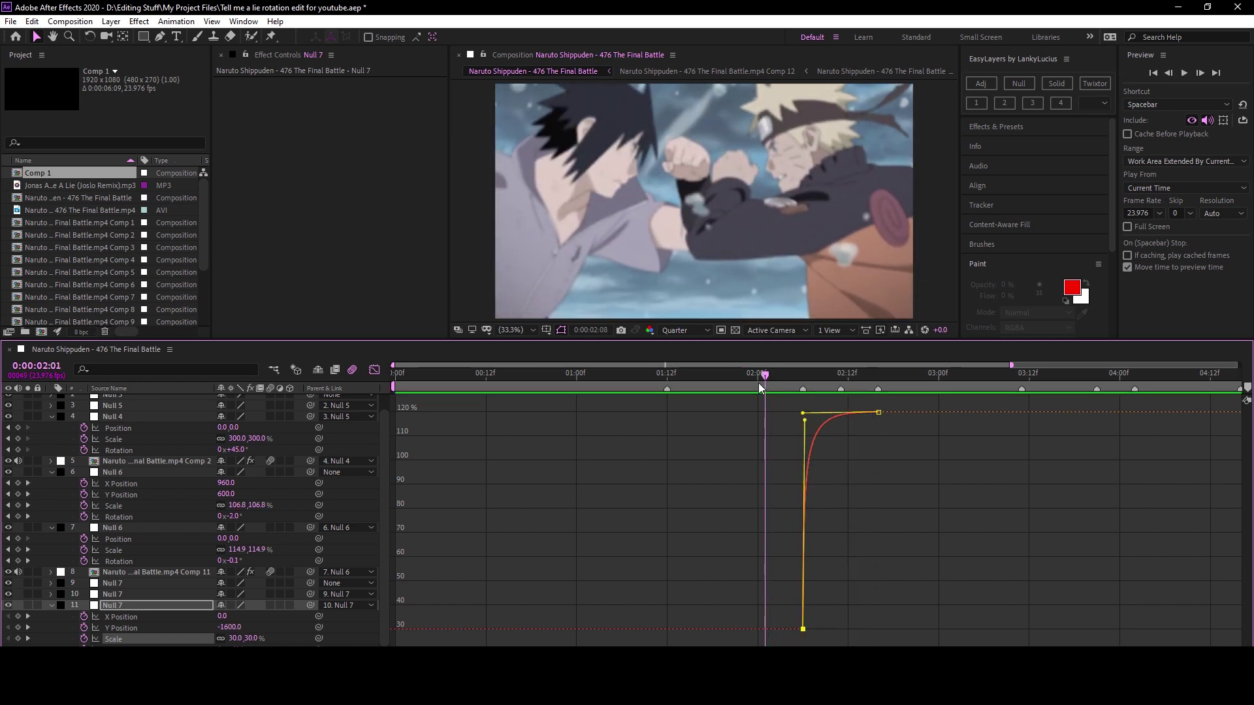
key(space)
click(135, 619)
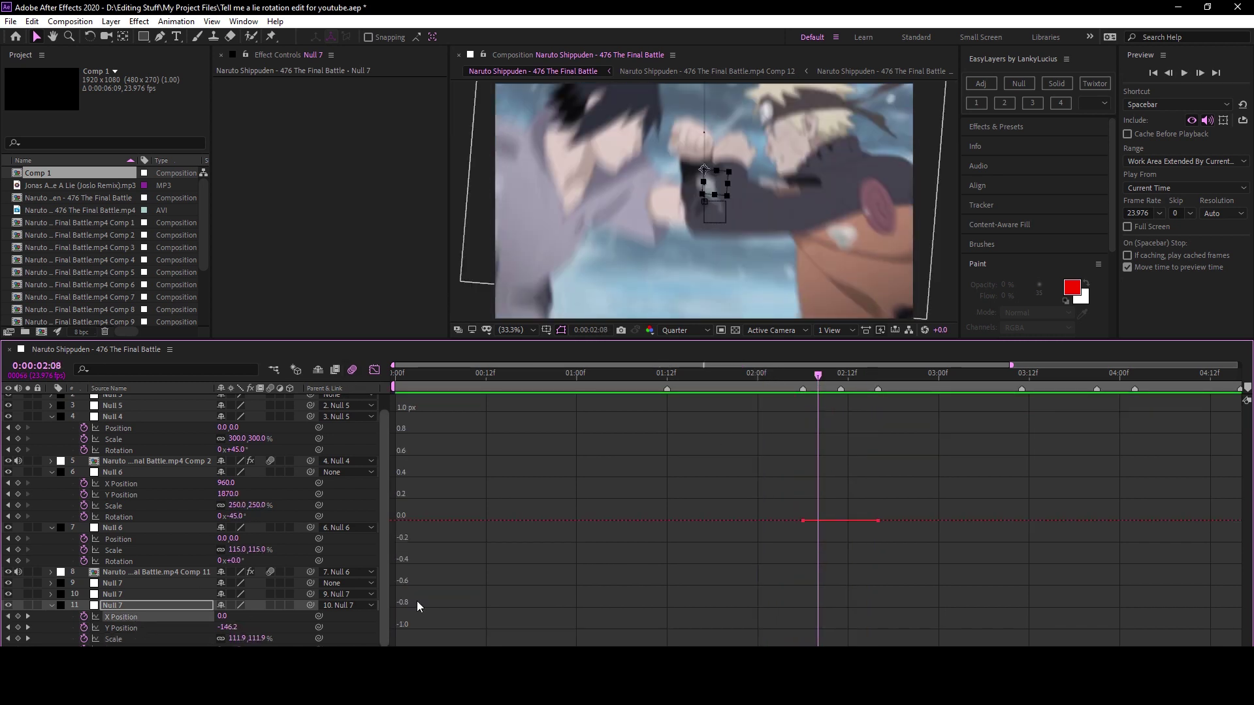
click(136, 629)
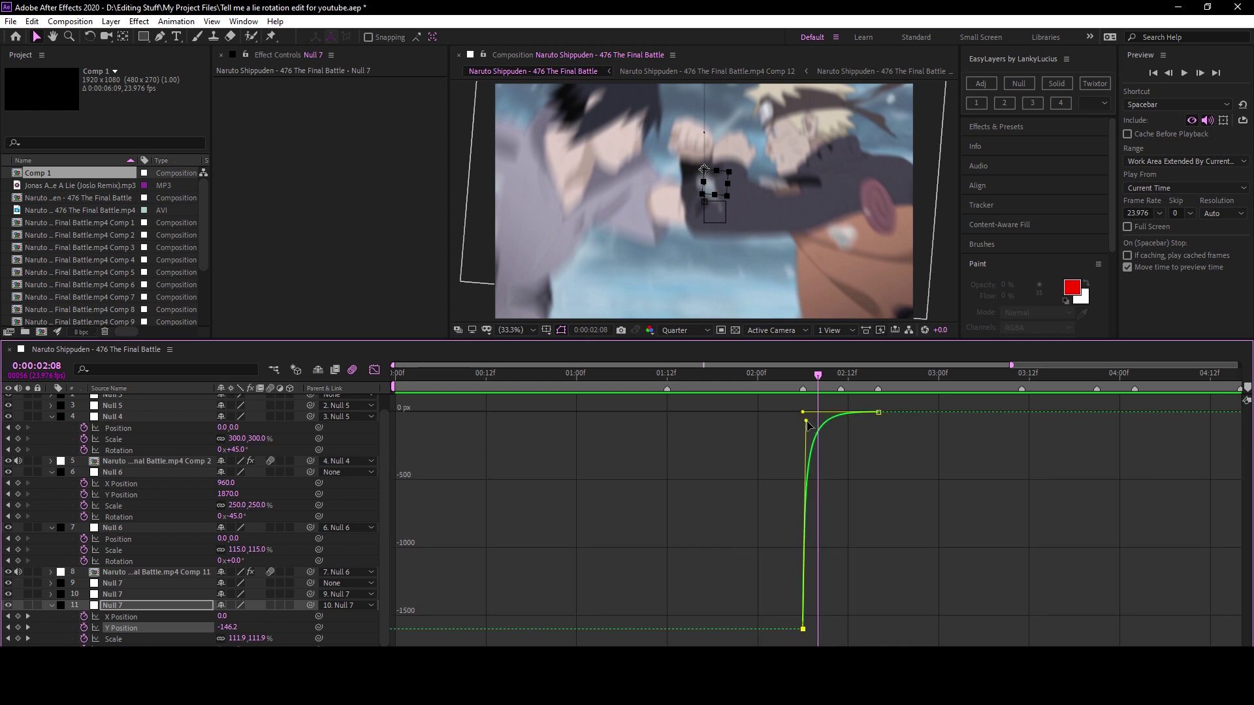
drag(784, 375, 691, 381)
key(space)
click(374, 370)
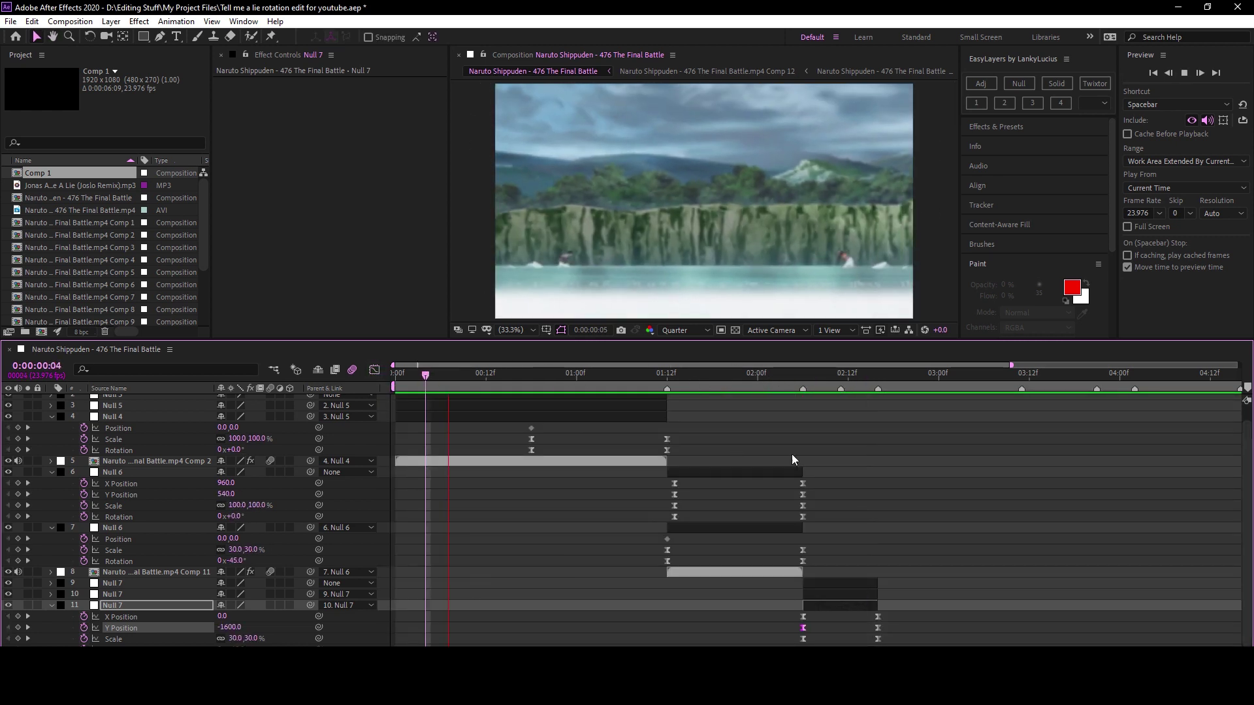
Add Position, Scale and Rotation keyframes to layer 10 Null 7 at 02:11.
scroll(822, 497, down, 1)
click(854, 534)
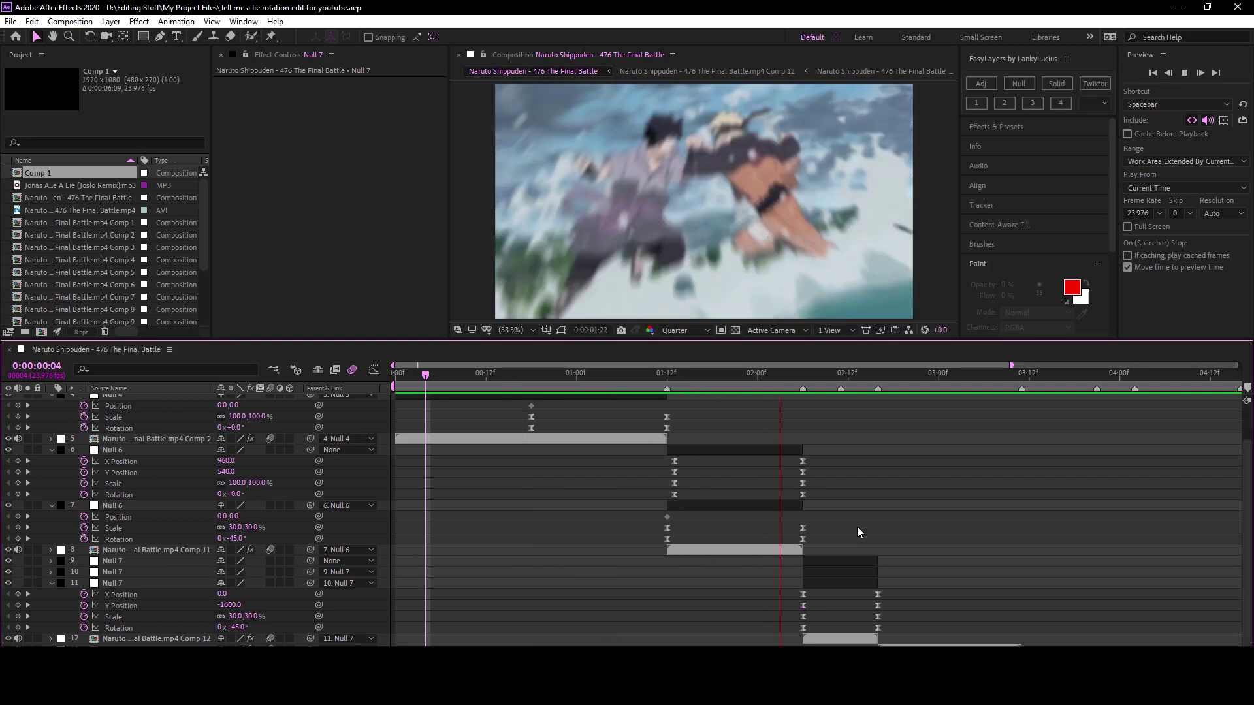
key(space)
click(831, 568)
key(p)
key(shift+s)
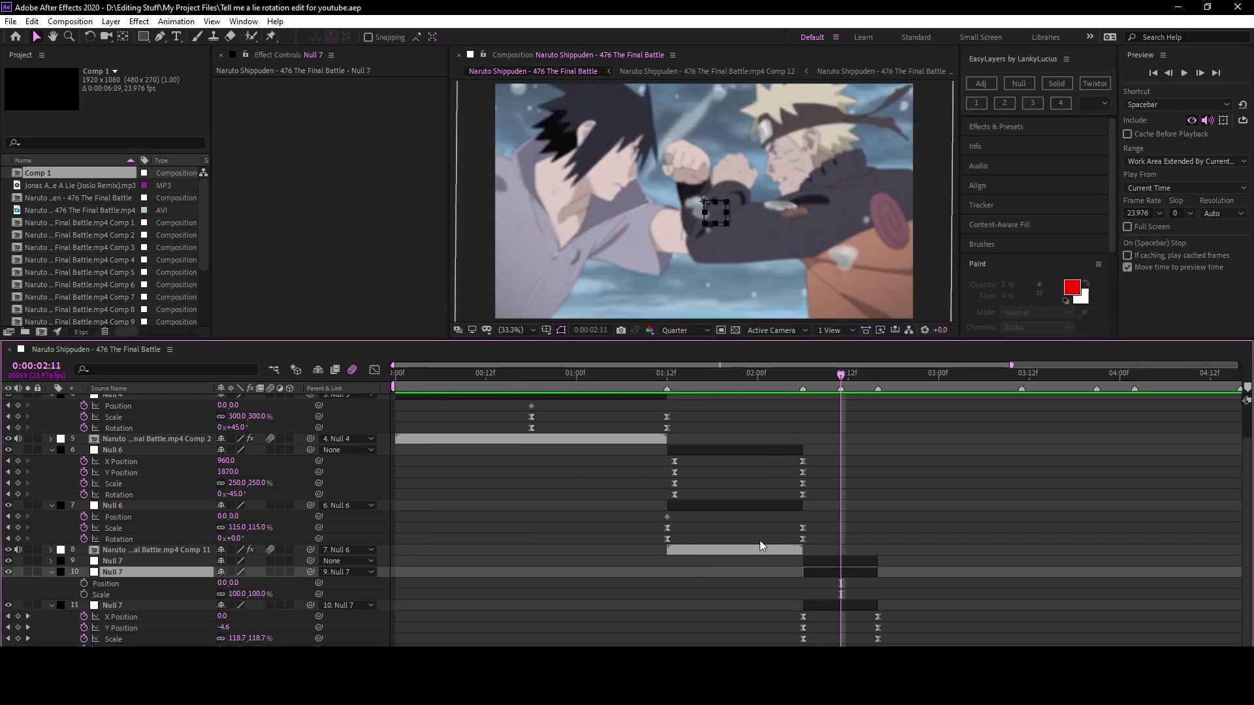
scroll(119, 572, down, 1)
key(shift+r)
click(69, 561)
shift+click(89, 583)
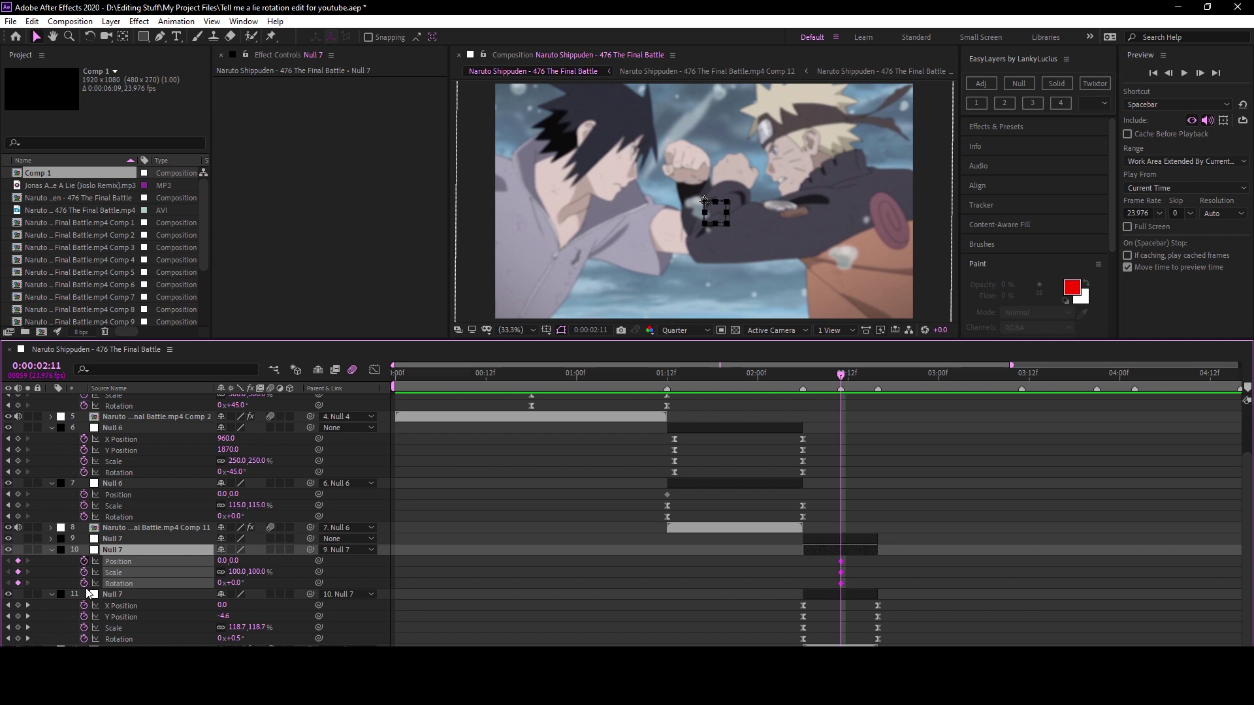
click(302, 576)
Set end values of 121% scale and Y 240, Easy Ease them, and show the speed graph.
mouse_move(248, 573)
mouse_down()
mouse_move(258, 573)
mouse_move(247, 583)
mouse_move(255, 572)
mouse_move(123, 571)
mouse_move(251, 587)
mouse_up()
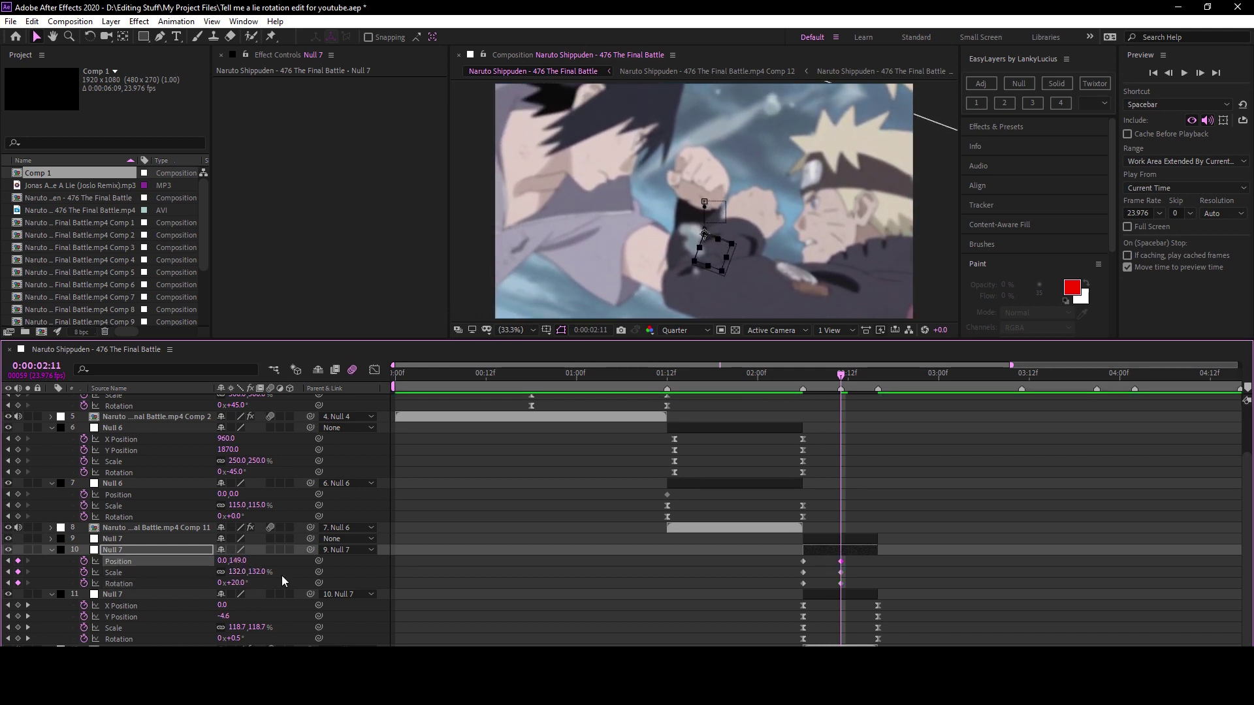
drag(841, 573, 877, 573)
key(F9)
click(374, 369)
right_click(644, 512)
click(679, 406)
click(765, 629)
key(equal)
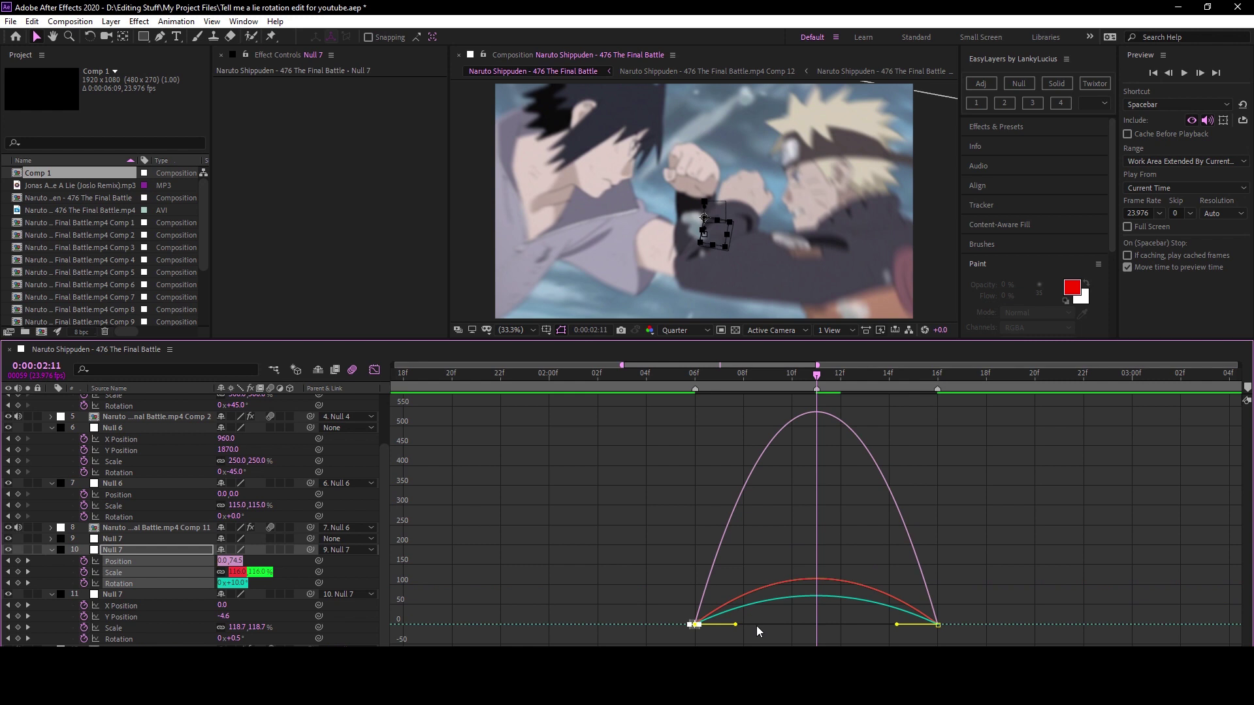
Adjust the speed influence handles for a sharp mid-move spike and preview it.
drag(735, 624, 801, 625)
click(897, 625)
drag(897, 625, 833, 625)
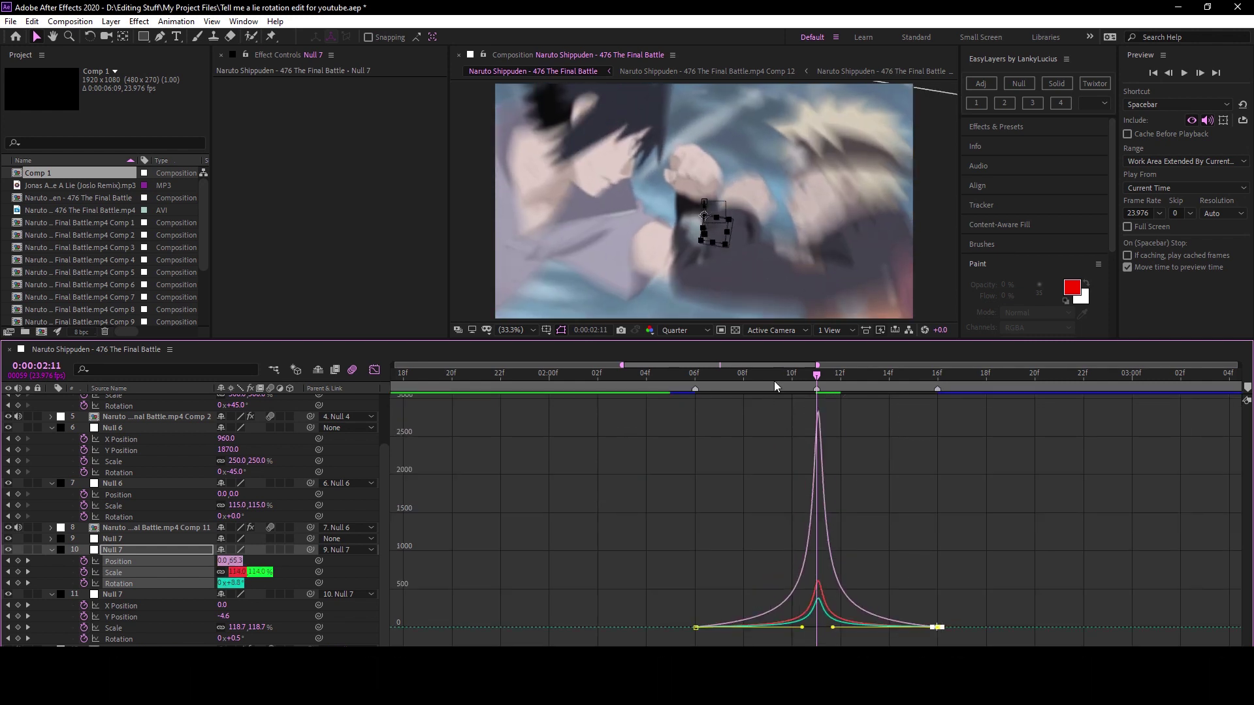
key(space)
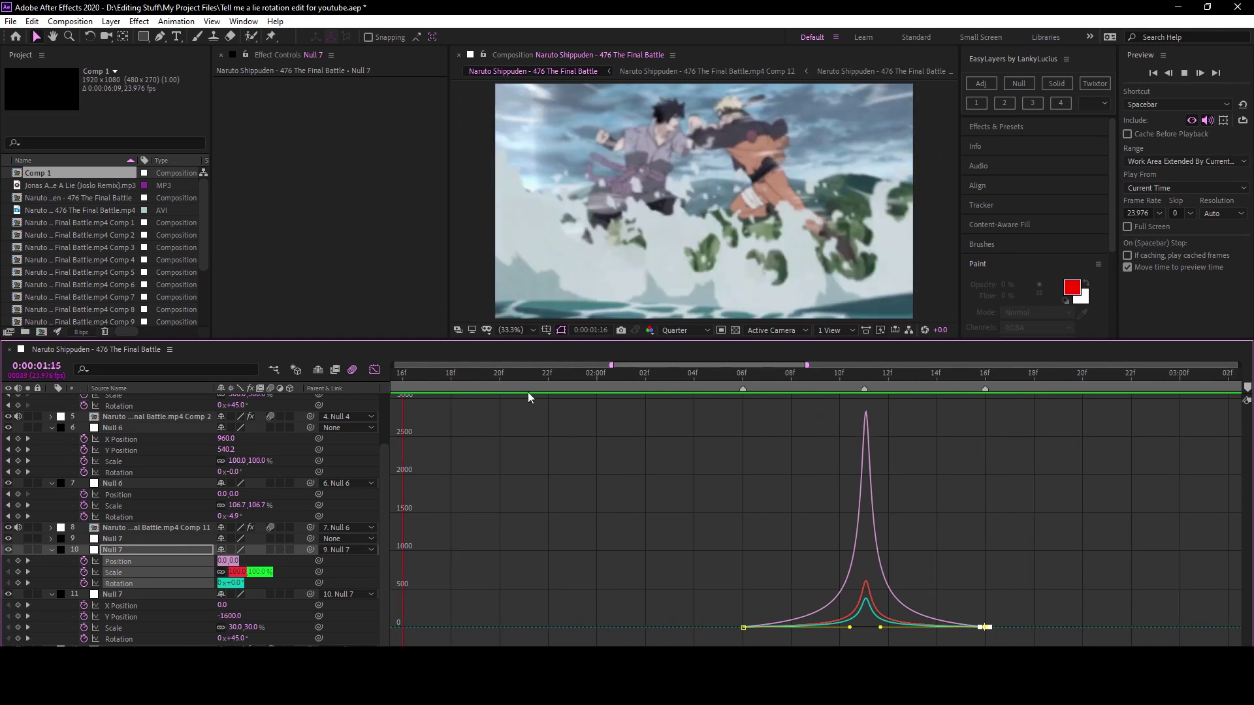
mouse_move(848, 627)
mouse_down()
mouse_move(839, 625)
mouse_move(886, 625)
mouse_up()
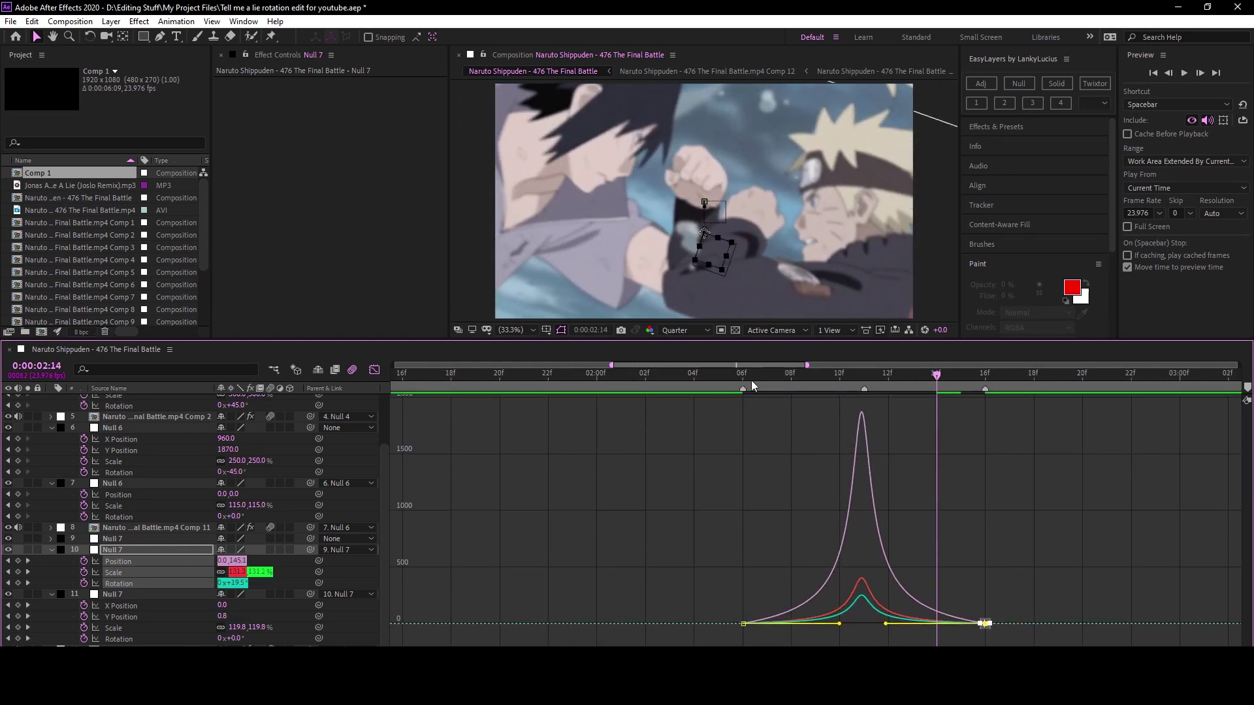
key(space)
click(374, 369)
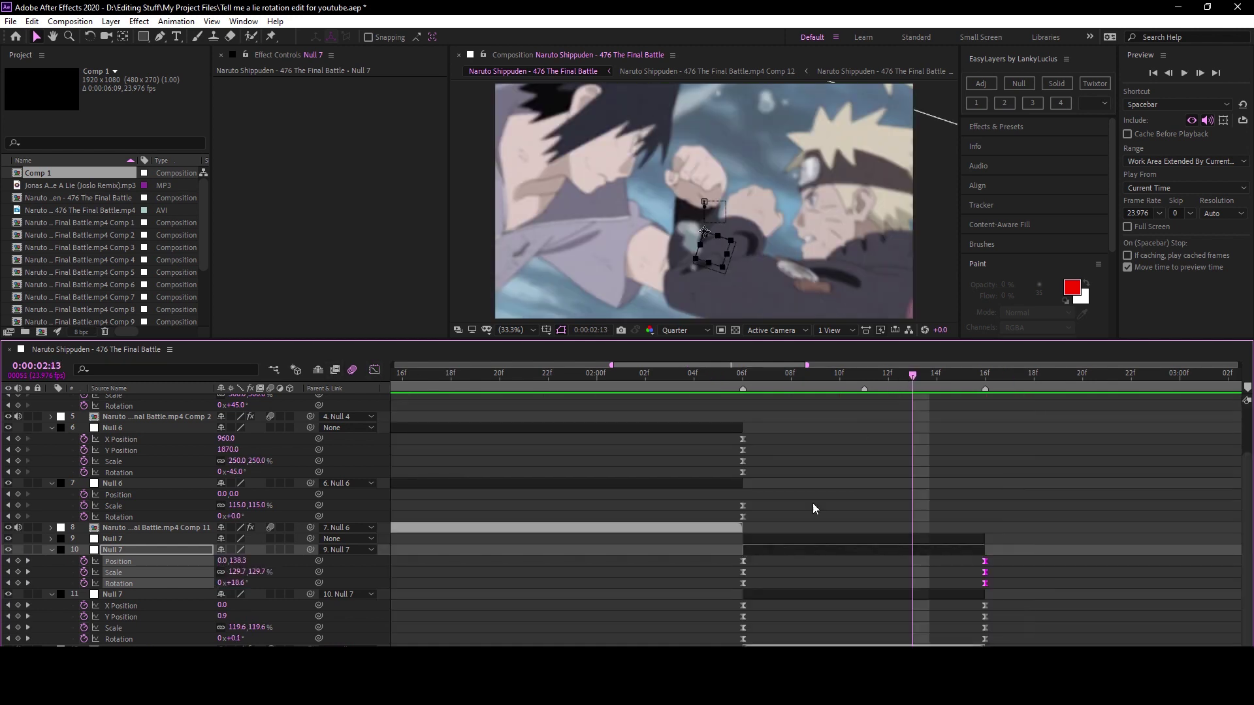
Keyframe Null 7's Scale, Position and Rotation at 02:13, then move to 02:15.
click(808, 538)
key(s)
key(shift+p)
key(shift+r)
click(84, 561)
drag(914, 576, 915, 557)
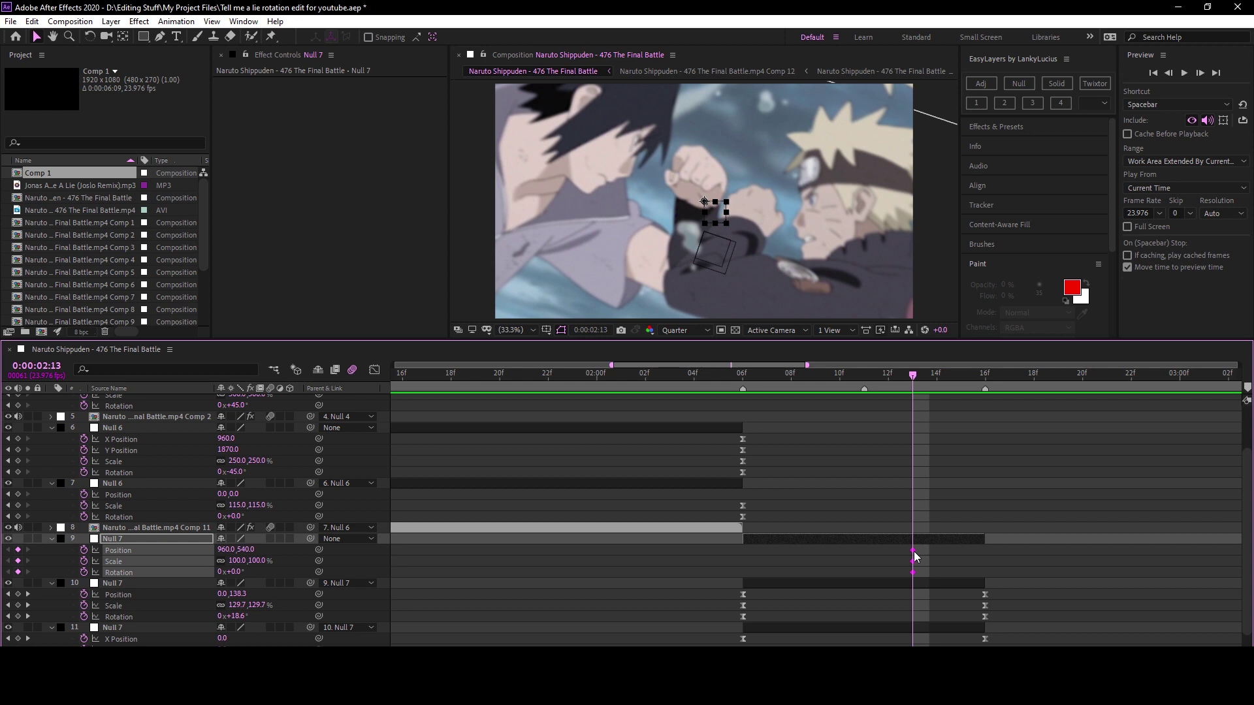
drag(916, 371, 960, 375)
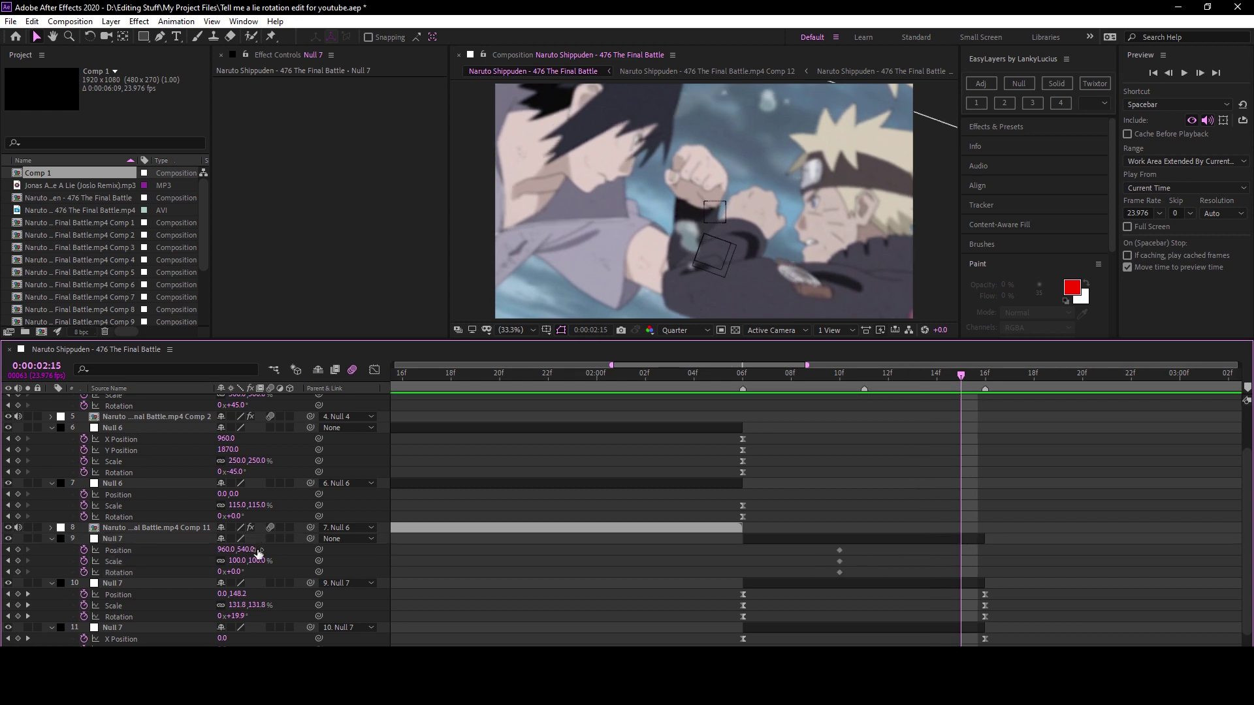
At 02:15, set Null 7 to 20% scale, Position X 280 and 45° rotation.
drag(247, 565, 236, 565)
click(236, 562)
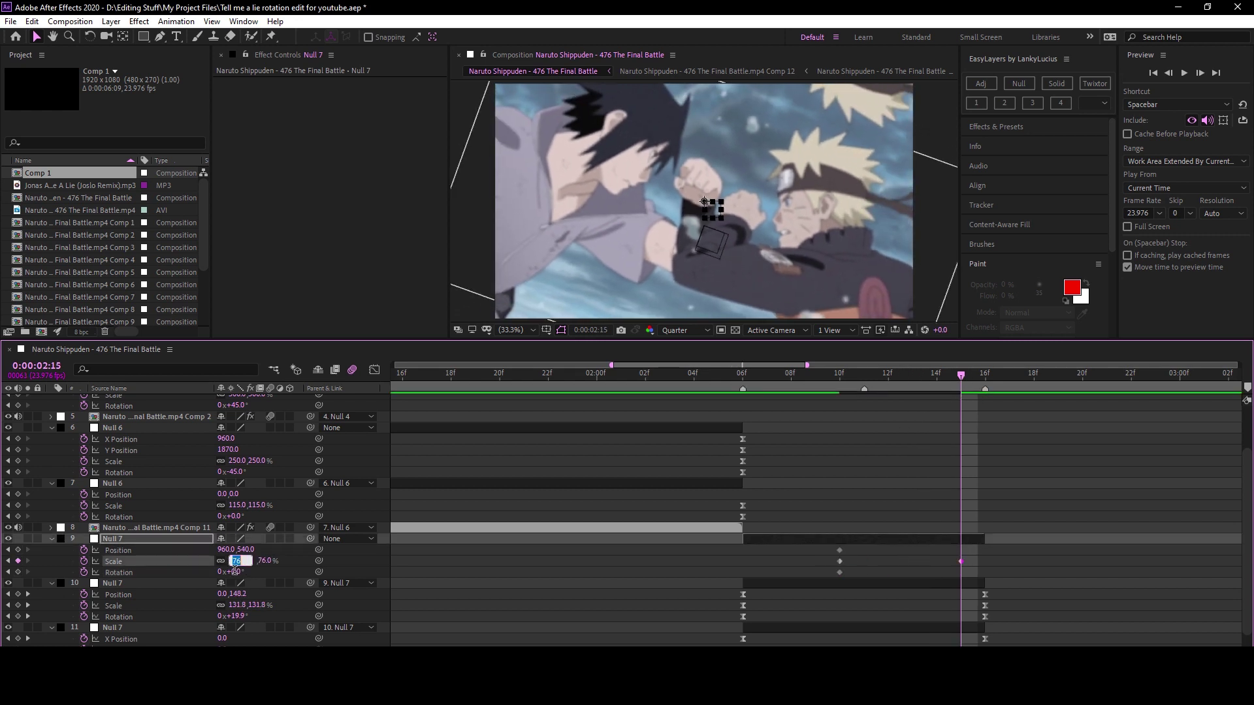
text(0)
key(Return)
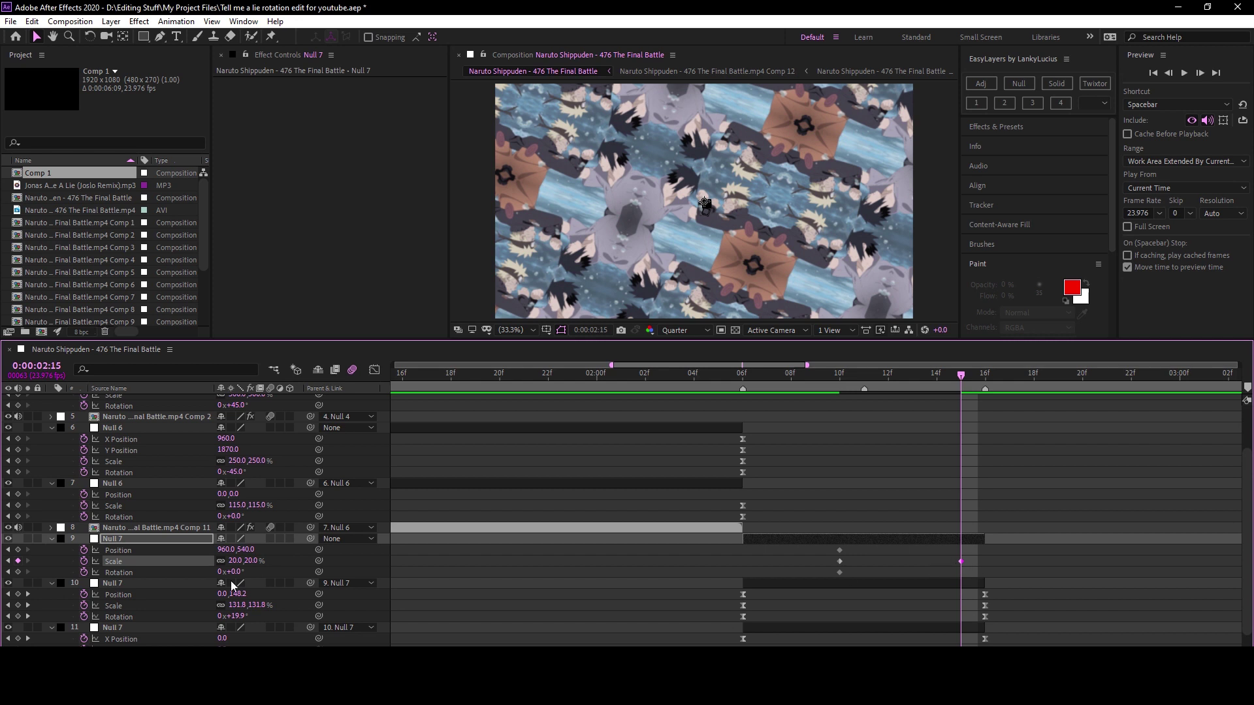
drag(237, 552, 189, 552)
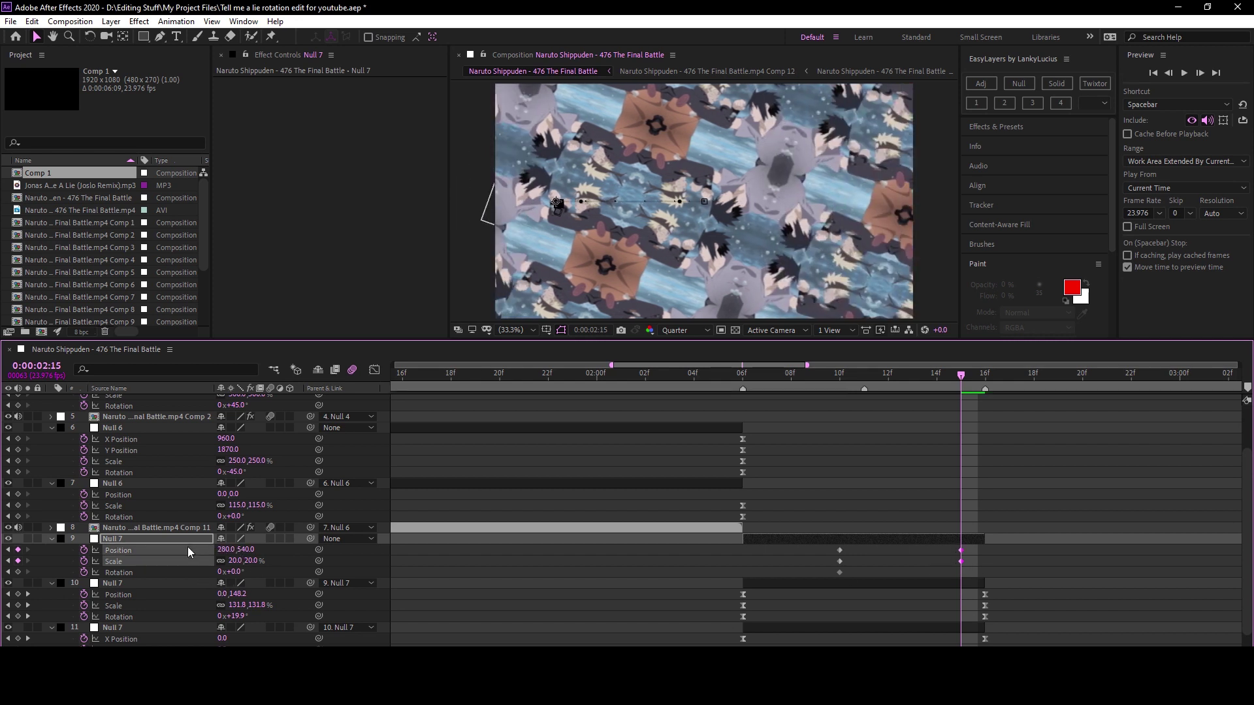
text(45)
key(Return)
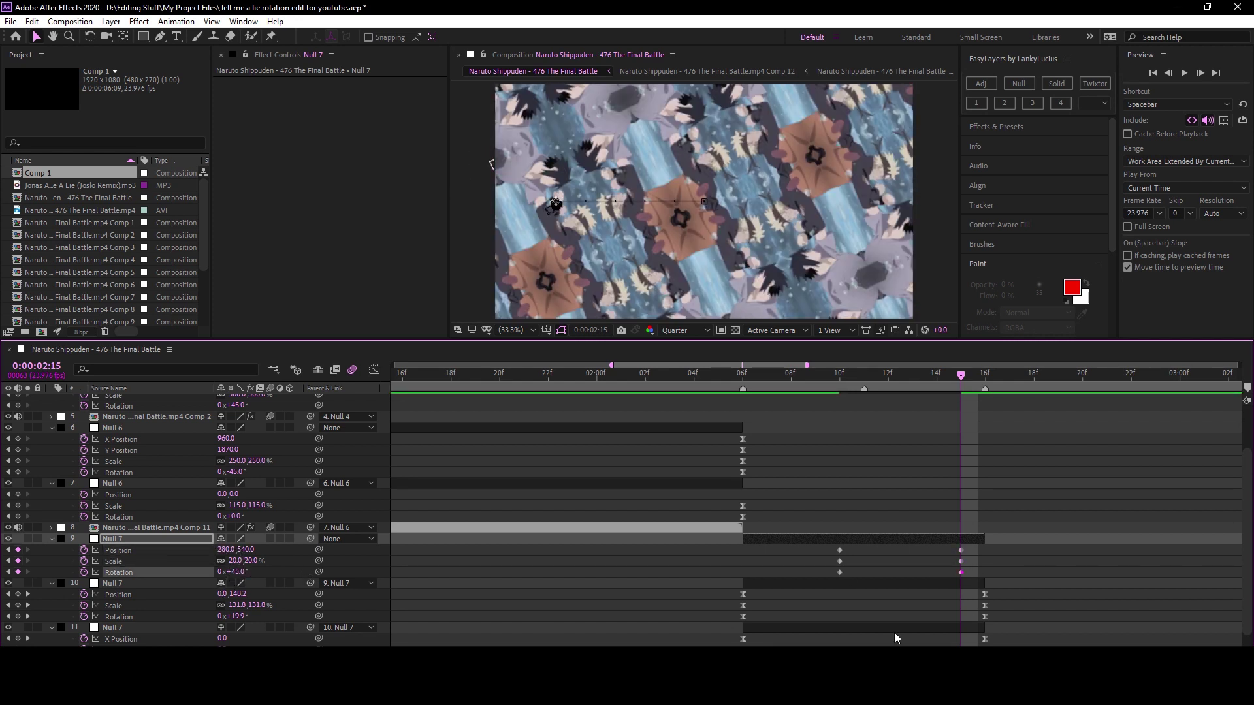
Spread the keyframes a frame apart, Easy Ease them, and separate Position into X and Y.
mouse_move(976, 581)
mouse_down()
mouse_move(952, 545)
mouse_move(985, 561)
mouse_up()
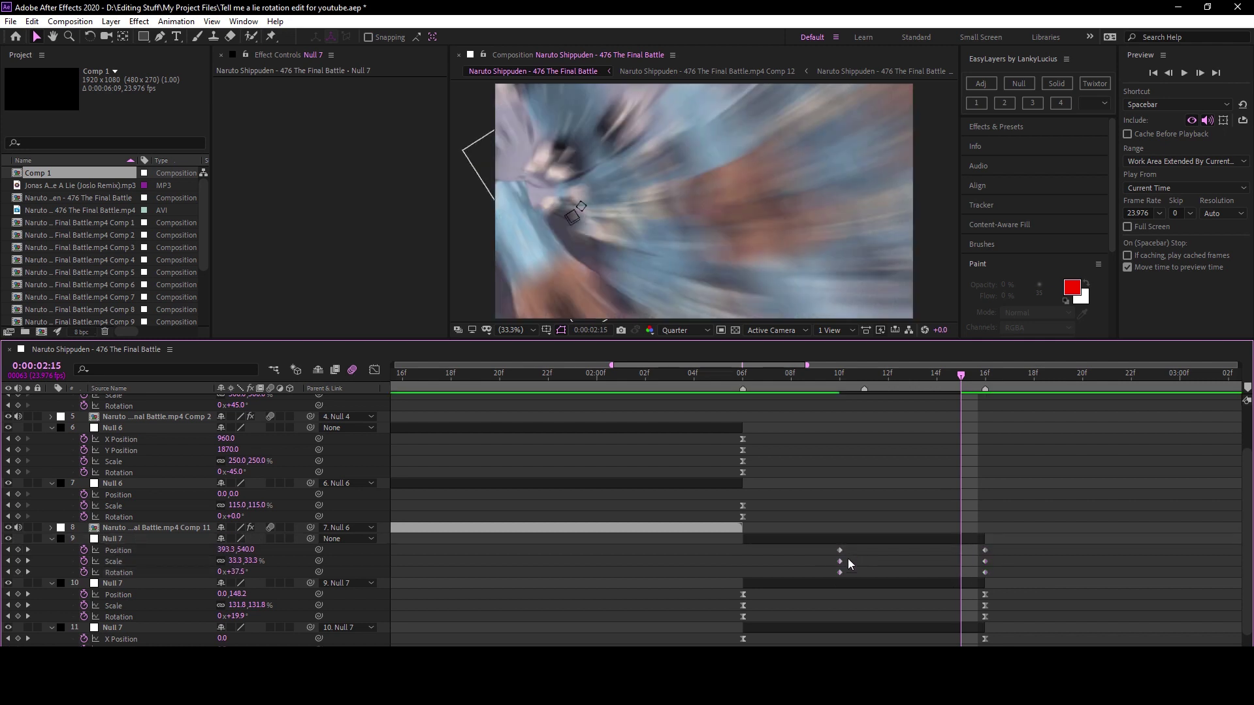
drag(840, 561, 816, 561)
key(F9)
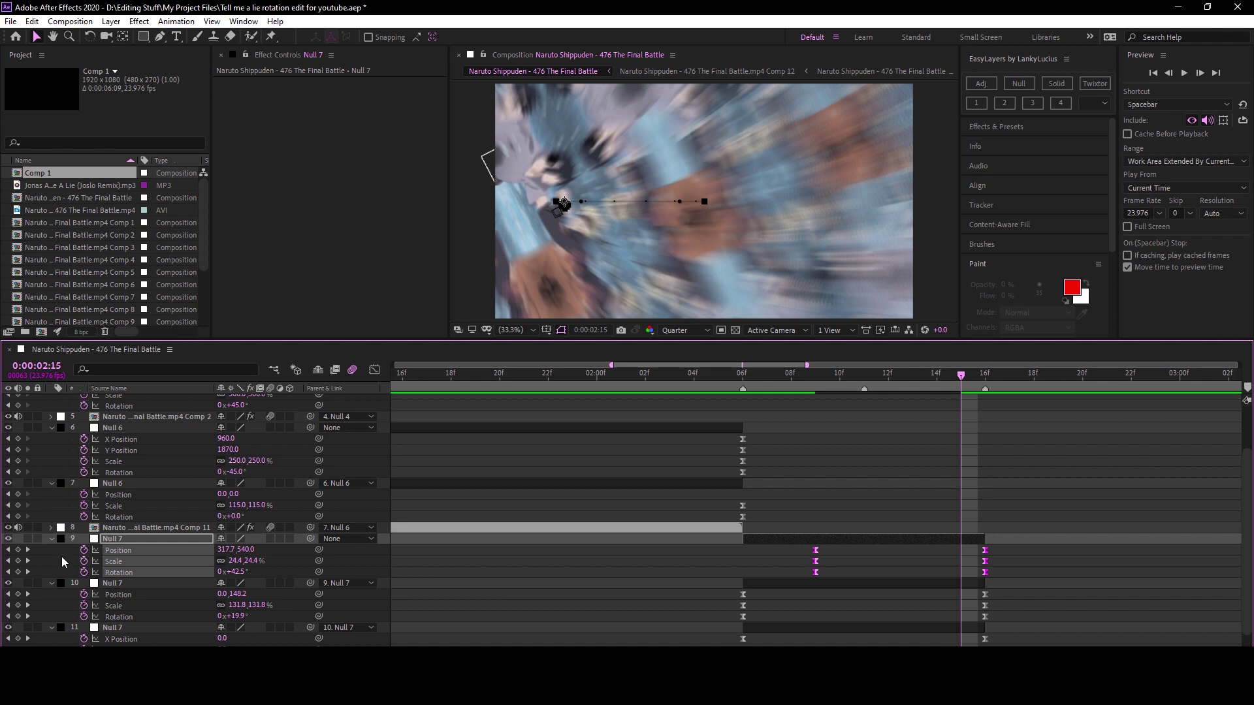
right_click(123, 547)
right_click(123, 550)
click(137, 422)
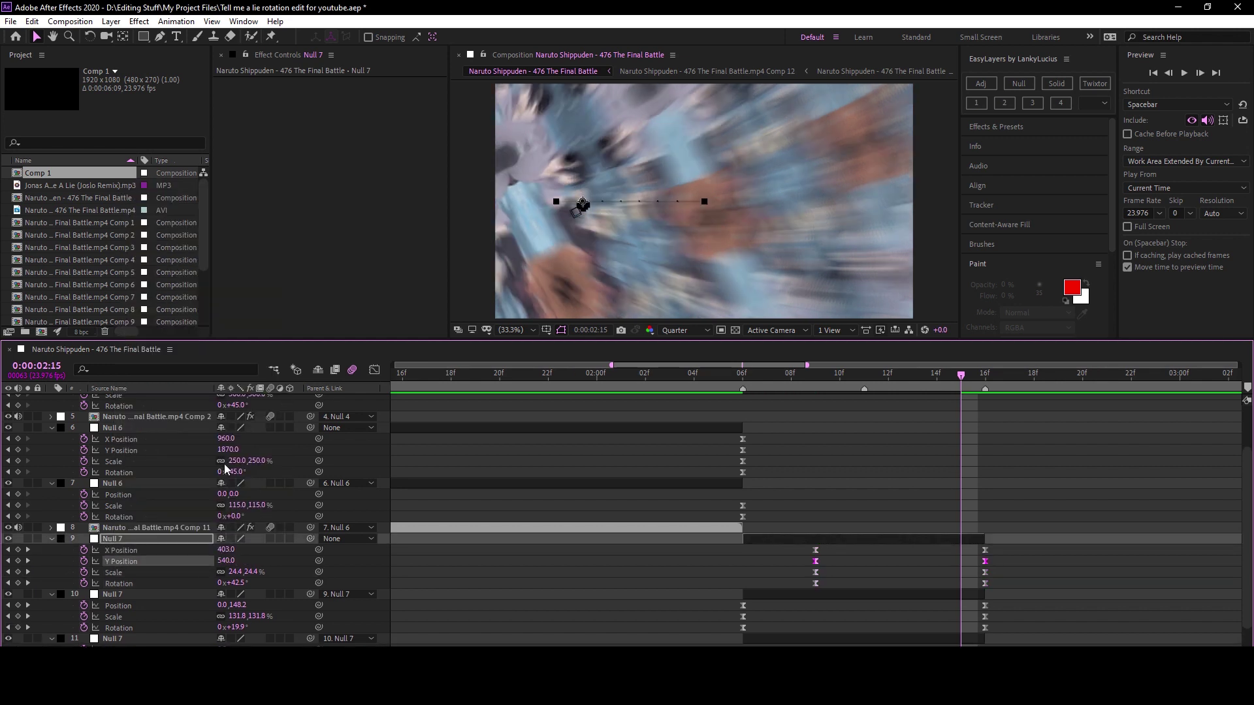
In the value graph, drag Null 7's X Position handles into a steep ease-in.
click(374, 369)
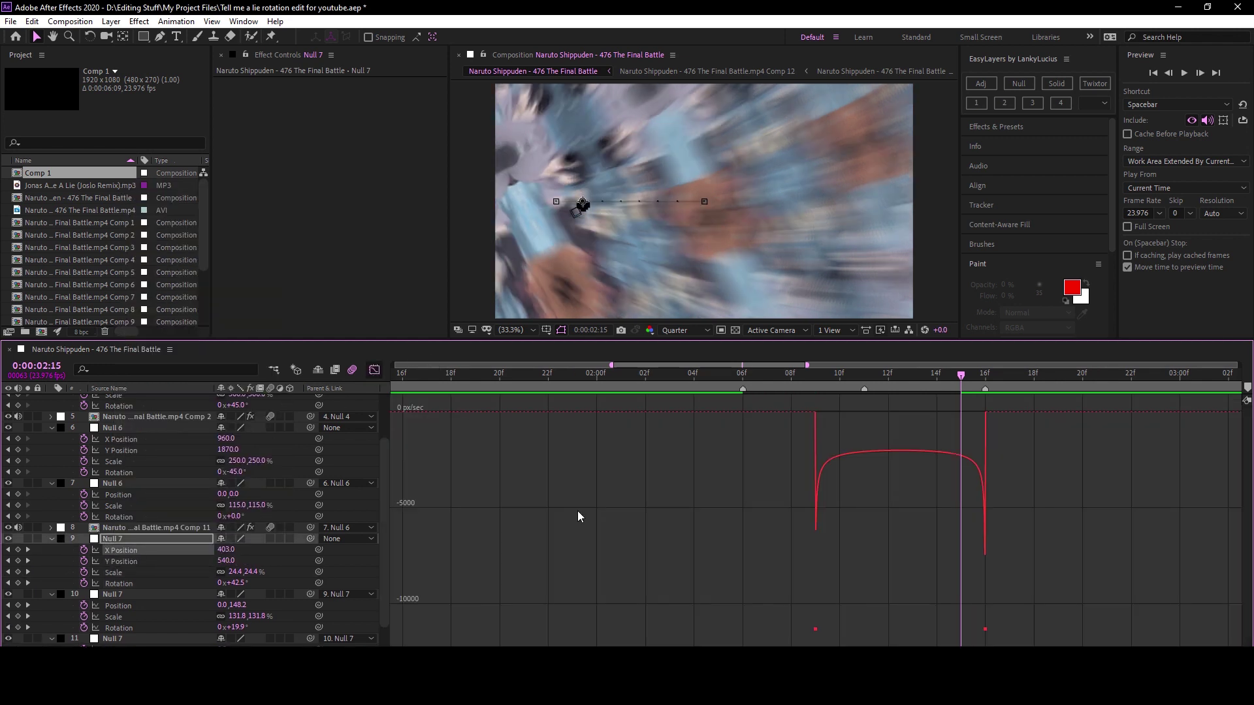
right_click(672, 542)
click(724, 408)
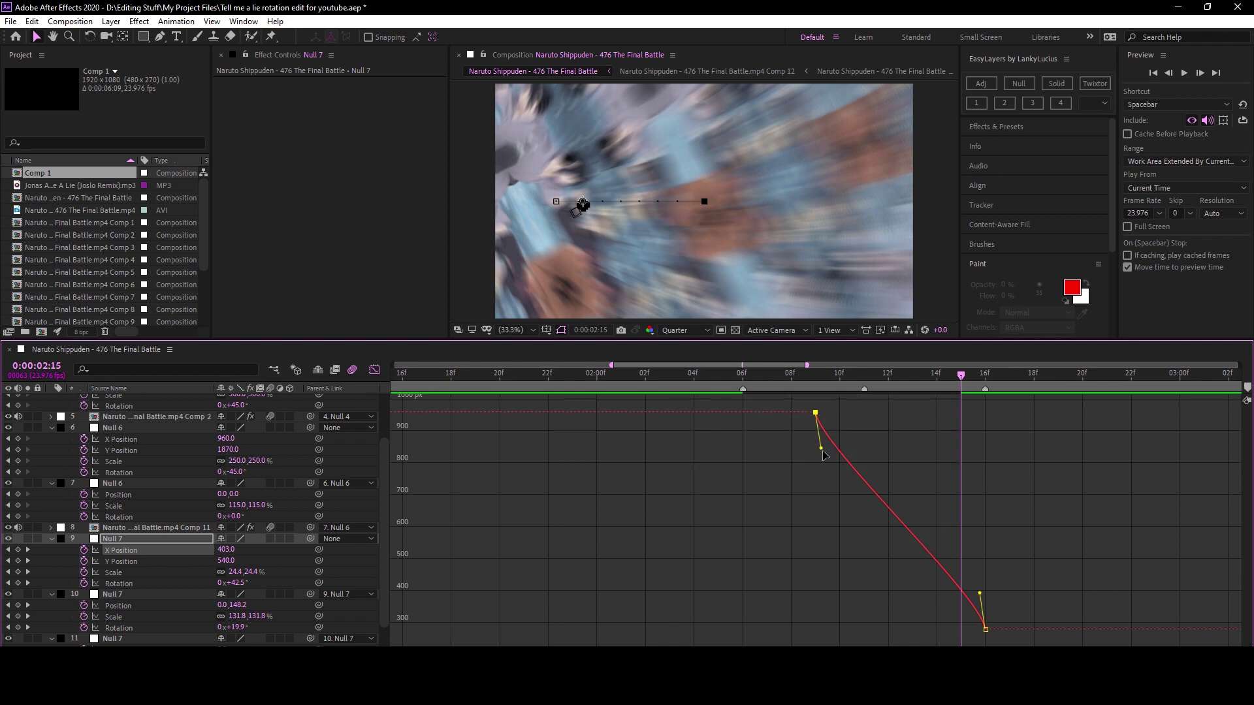
drag(822, 449, 984, 547)
drag(984, 596, 982, 424)
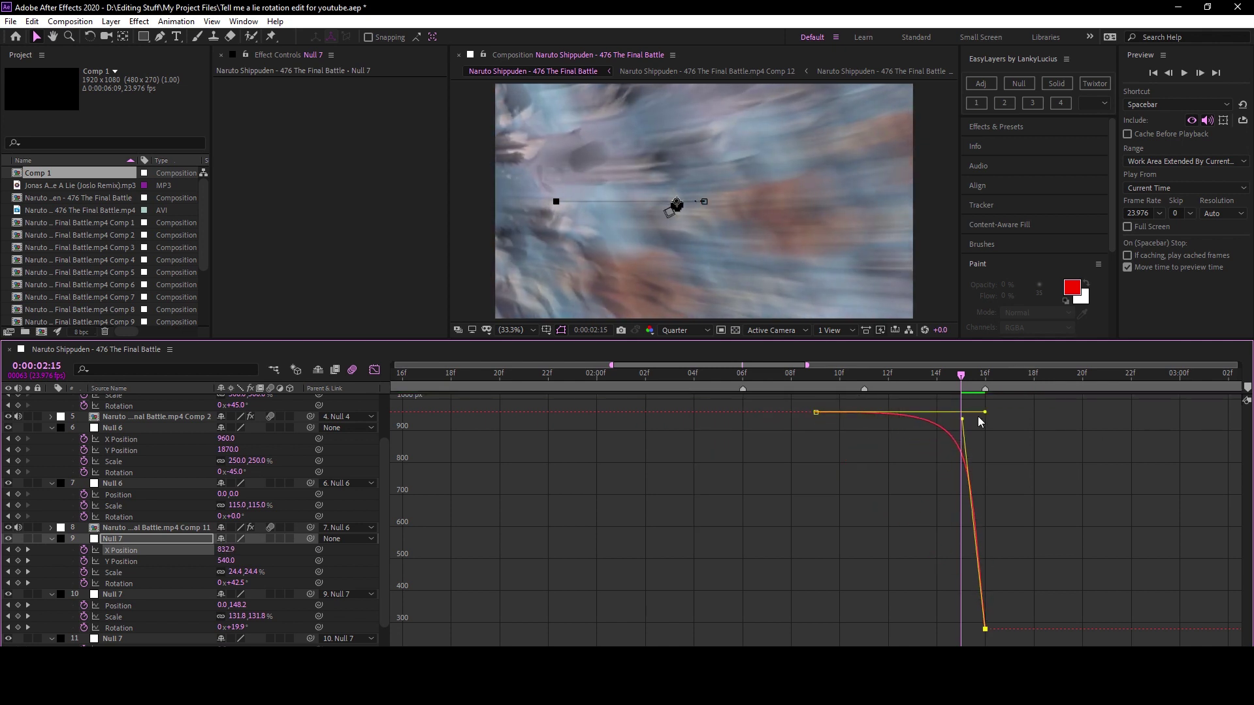
Ease Null 7's Scale keyframes and make Scale ease sharply into its last keyframe.
click(133, 572)
key(F9)
drag(871, 412, 985, 412)
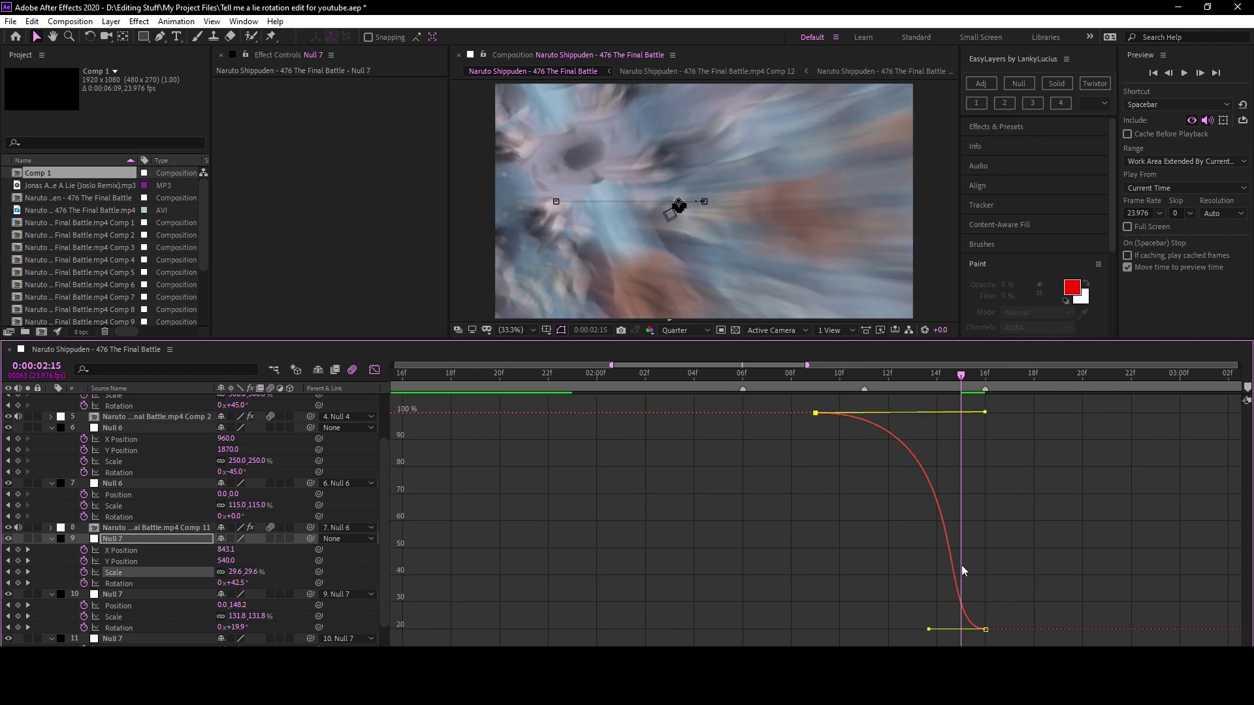
drag(932, 630, 1018, 418)
mouse_move(929, 630)
mouse_down()
mouse_move(966, 415)
mouse_move(968, 426)
mouse_up()
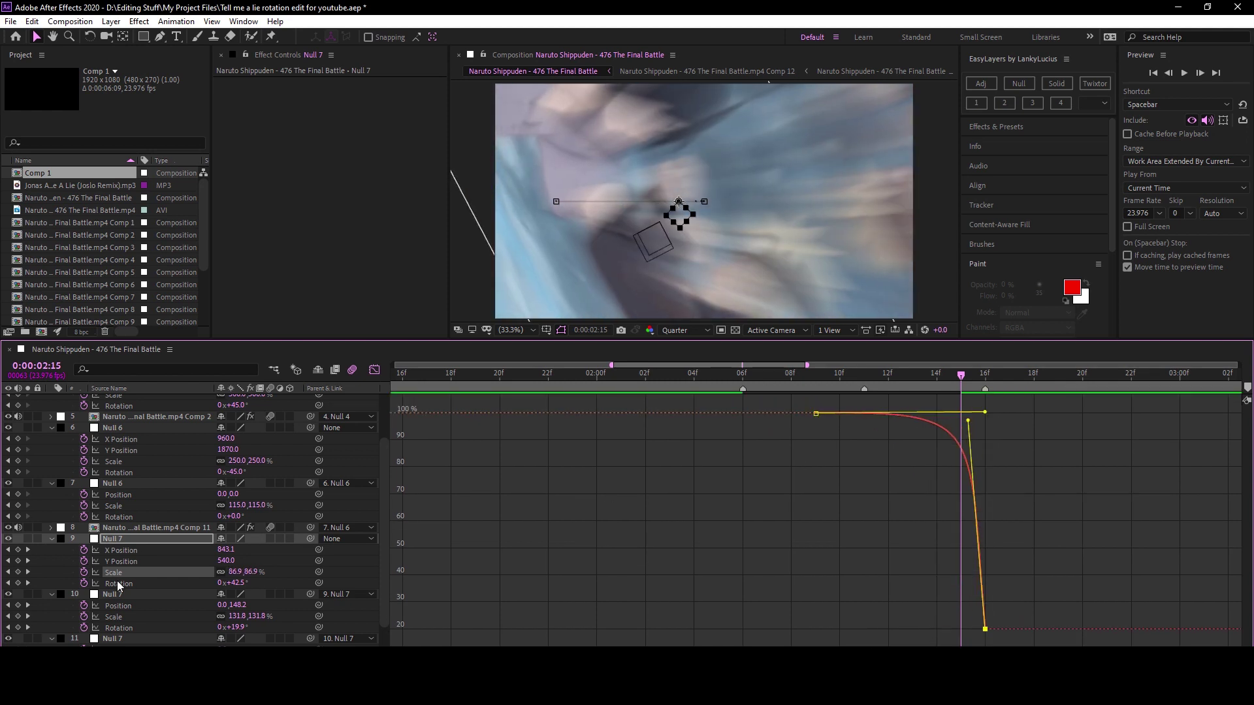
Shape Null 7's Rotation curve with a long ease-out and steep ease-in, then preview.
click(116, 585)
drag(872, 629, 984, 629)
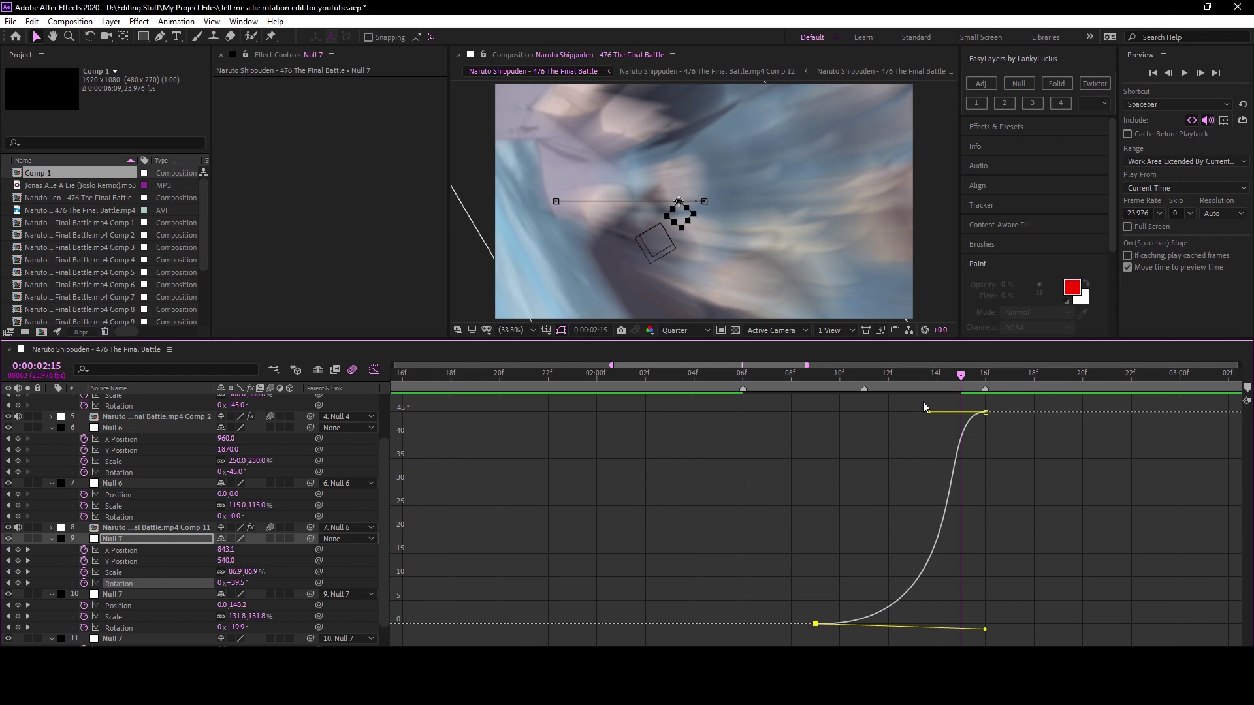
drag(932, 422, 982, 624)
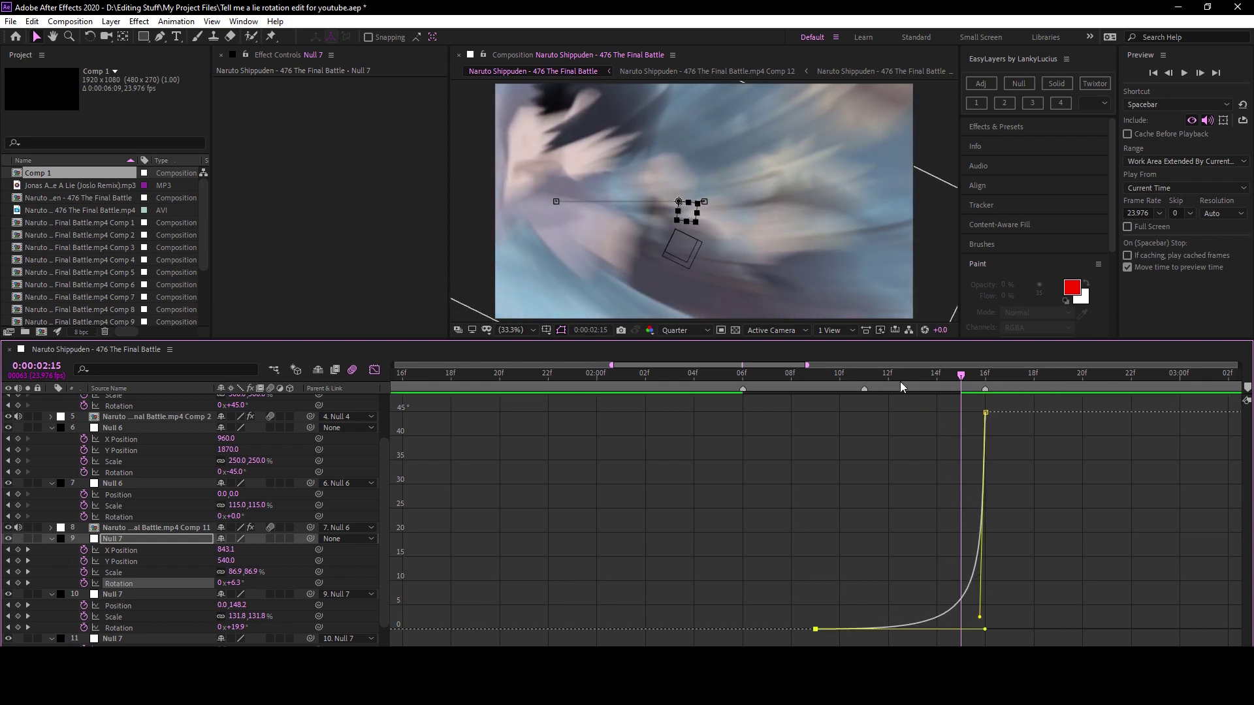
click(767, 375)
key(space)
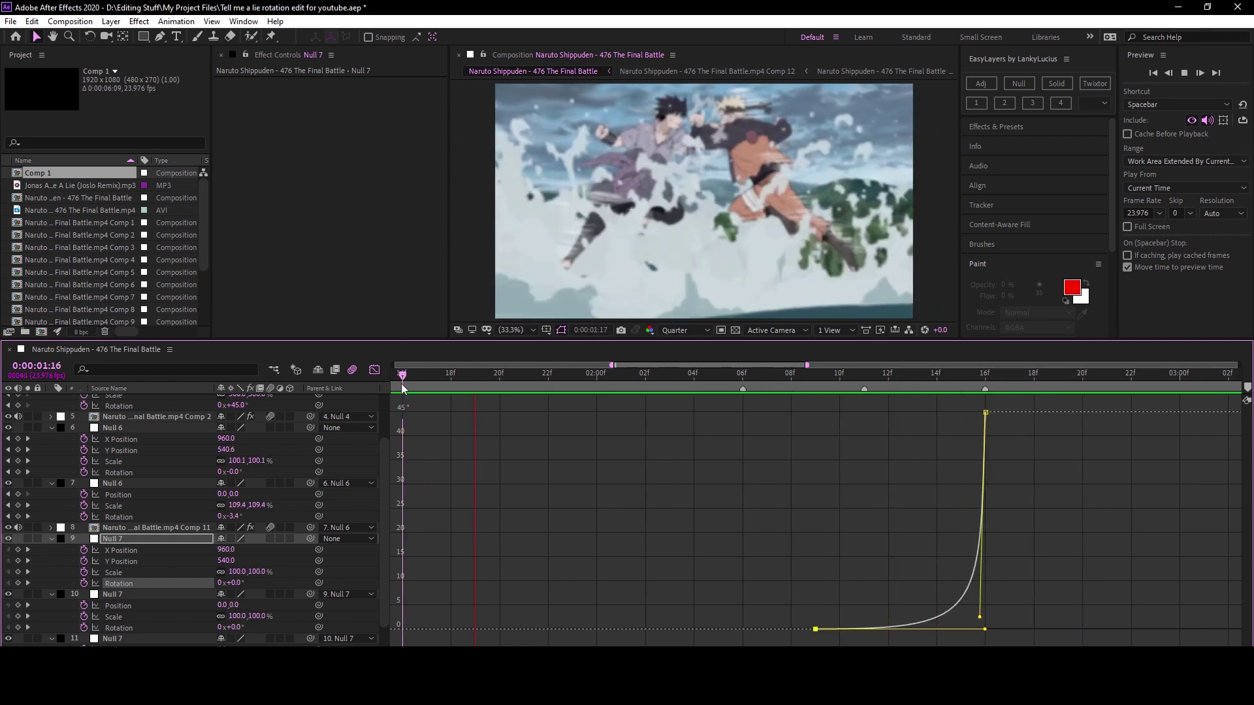
Try retiming the Scale keyframe to 15f, preview it, and undo the move.
click(375, 369)
drag(984, 378, 960, 378)
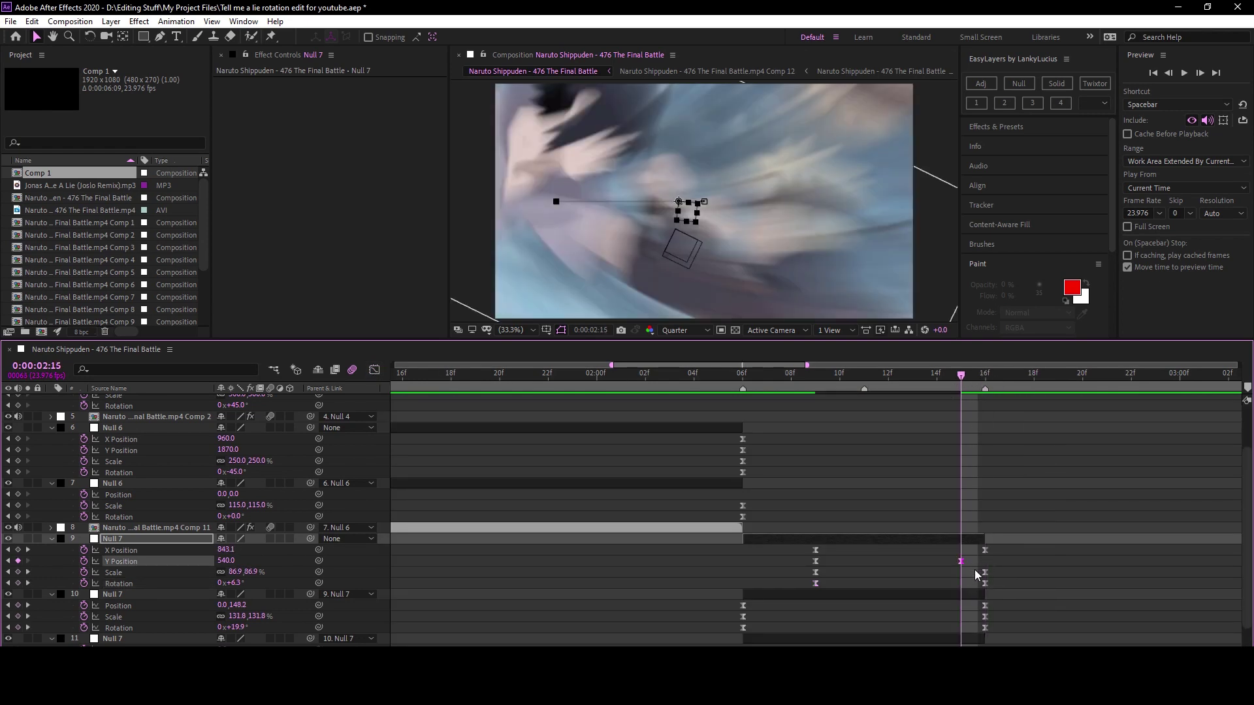
drag(985, 572, 960, 572)
click(895, 378)
key(space)
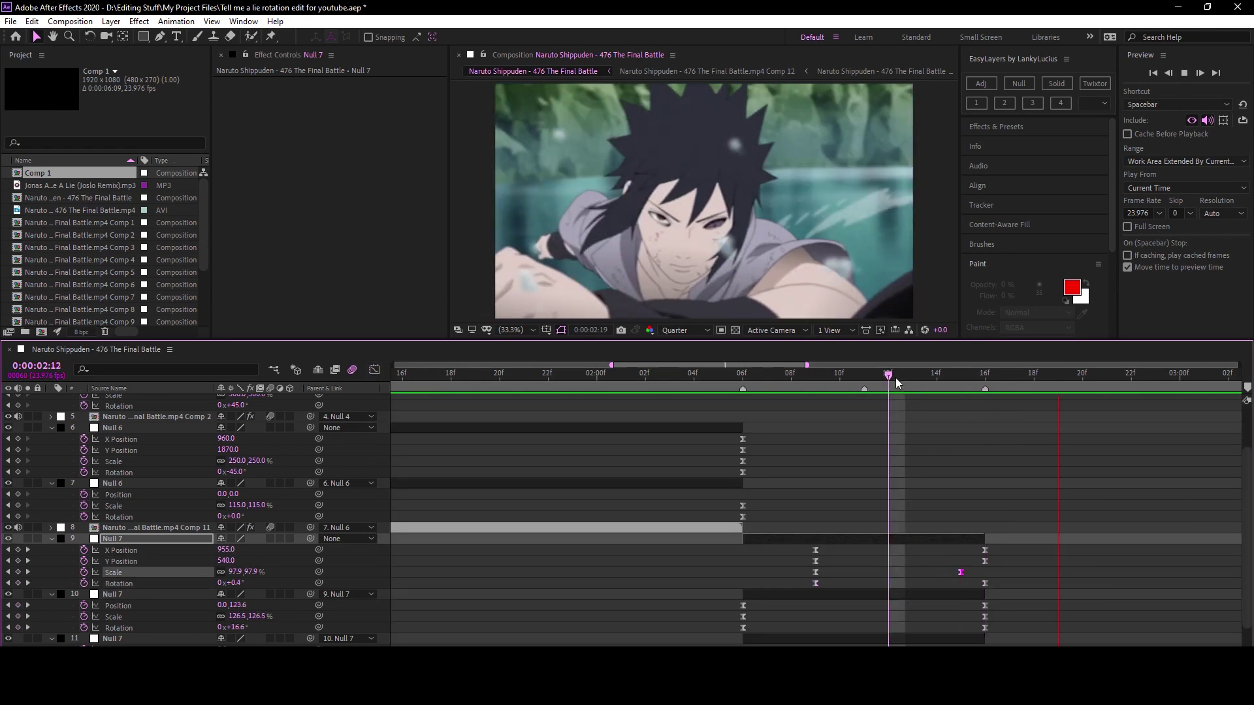
click(951, 381)
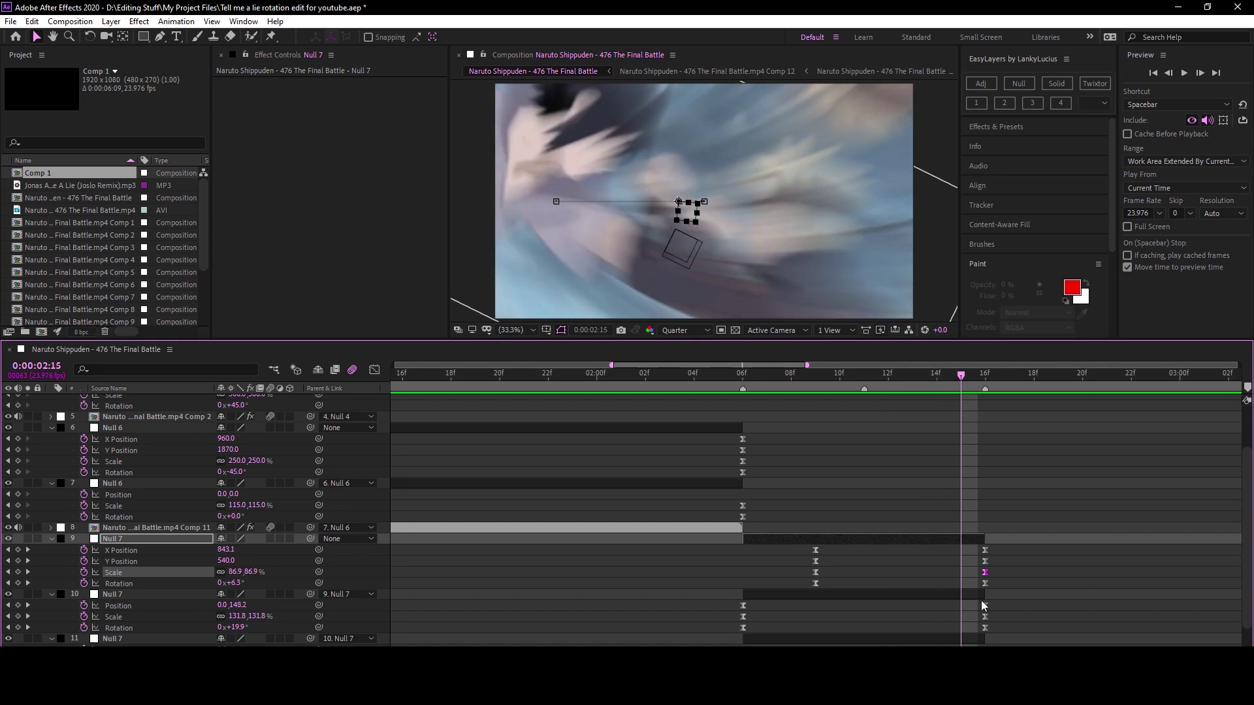
drag(985, 574, 961, 572)
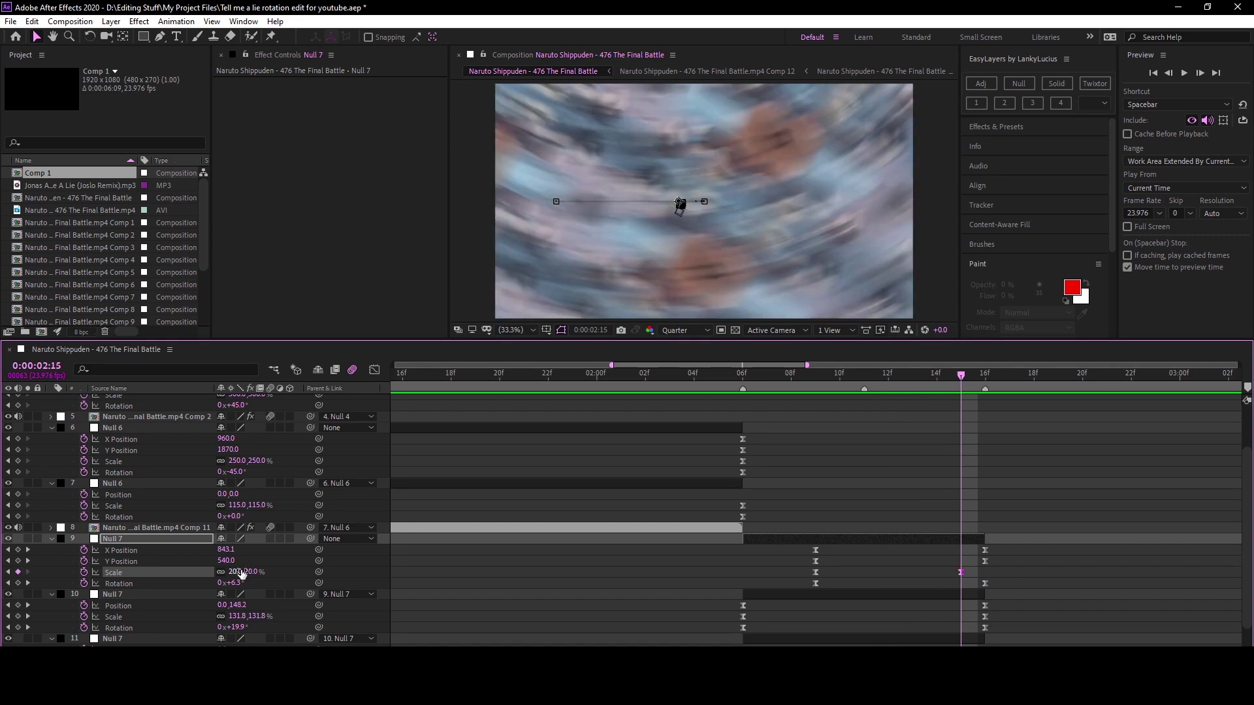
key(ctrl+z)
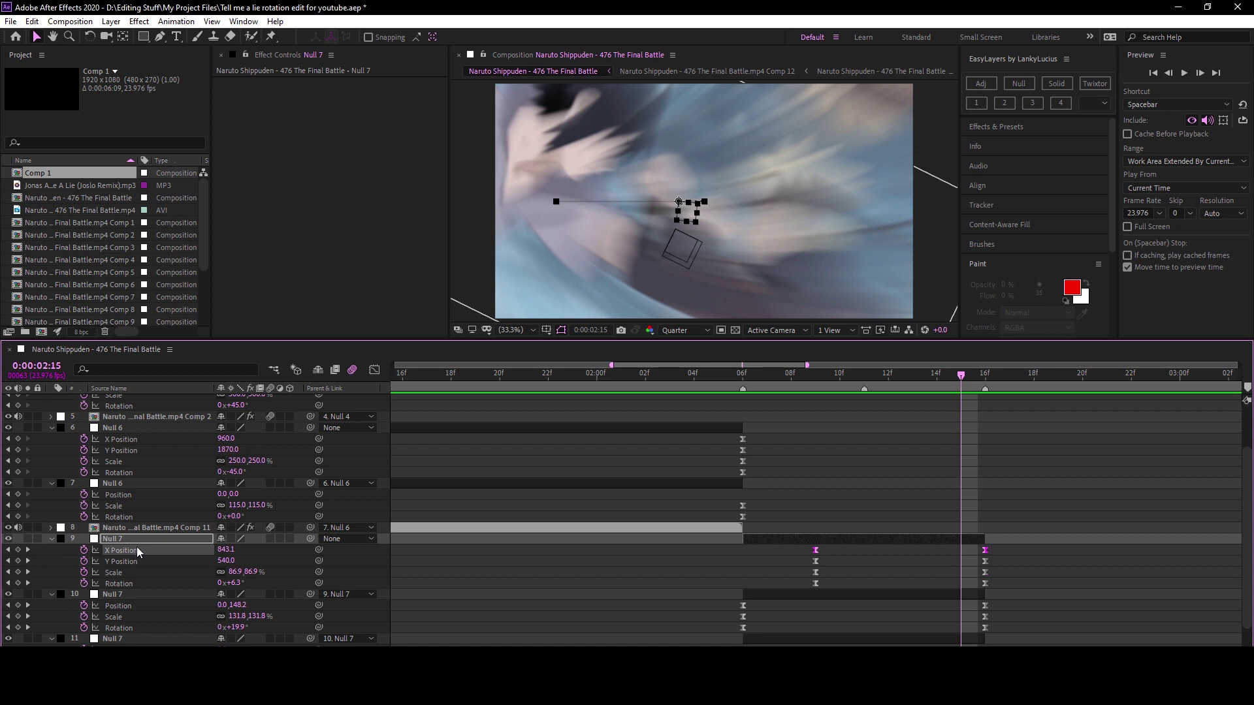
click(997, 556)
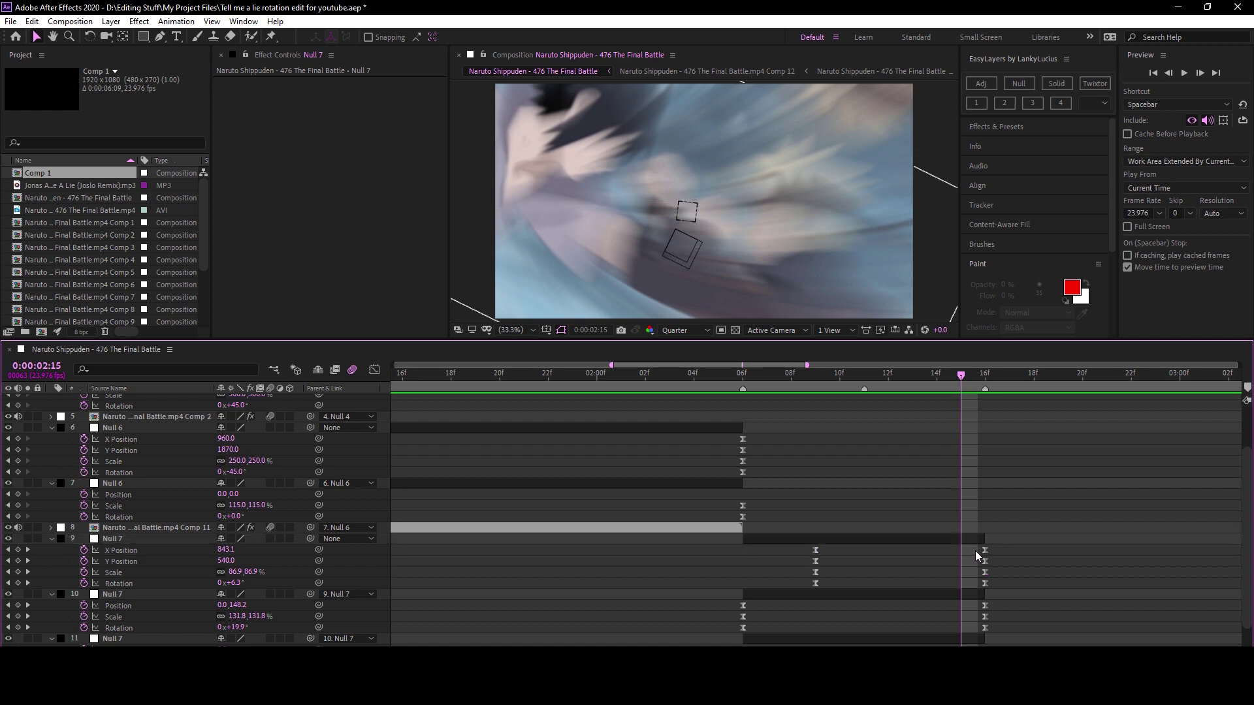
Set Null 7's final X Position to -700 and sharpen its ease-in.
drag(985, 551, 960, 550)
key(comma)
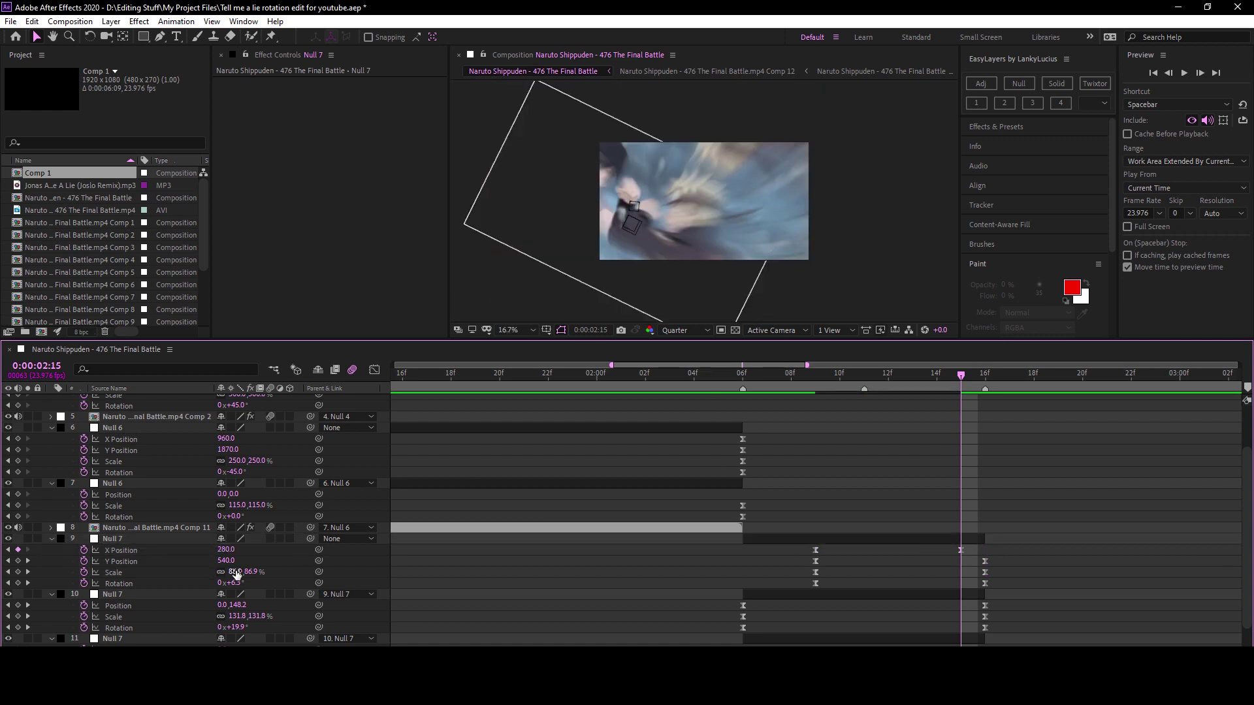
mouse_move(231, 555)
mouse_down()
mouse_move(912, 578)
mouse_move(985, 551)
mouse_move(979, 425)
mouse_up()
key(shift+F3)
click(645, 374)
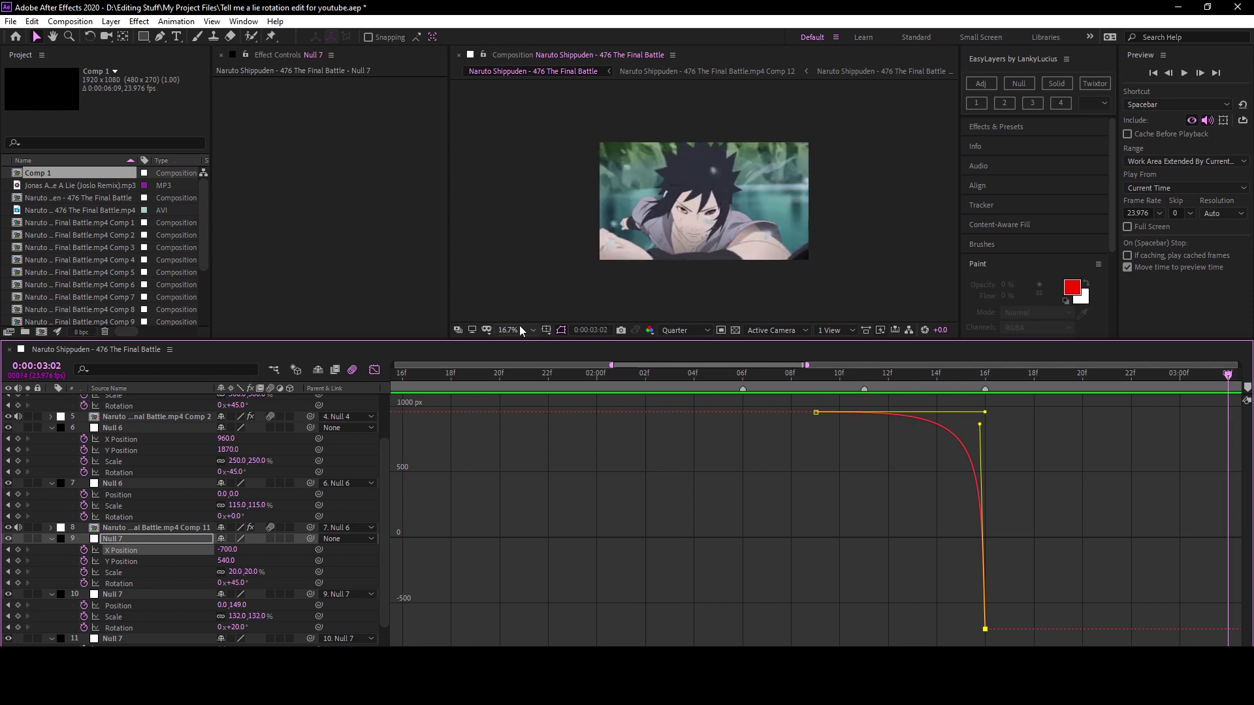
scroll(523, 331, up, 1)
key(space)
Reset the viewer to 33.3% and preview the finished Null 7 transition.
click(374, 370)
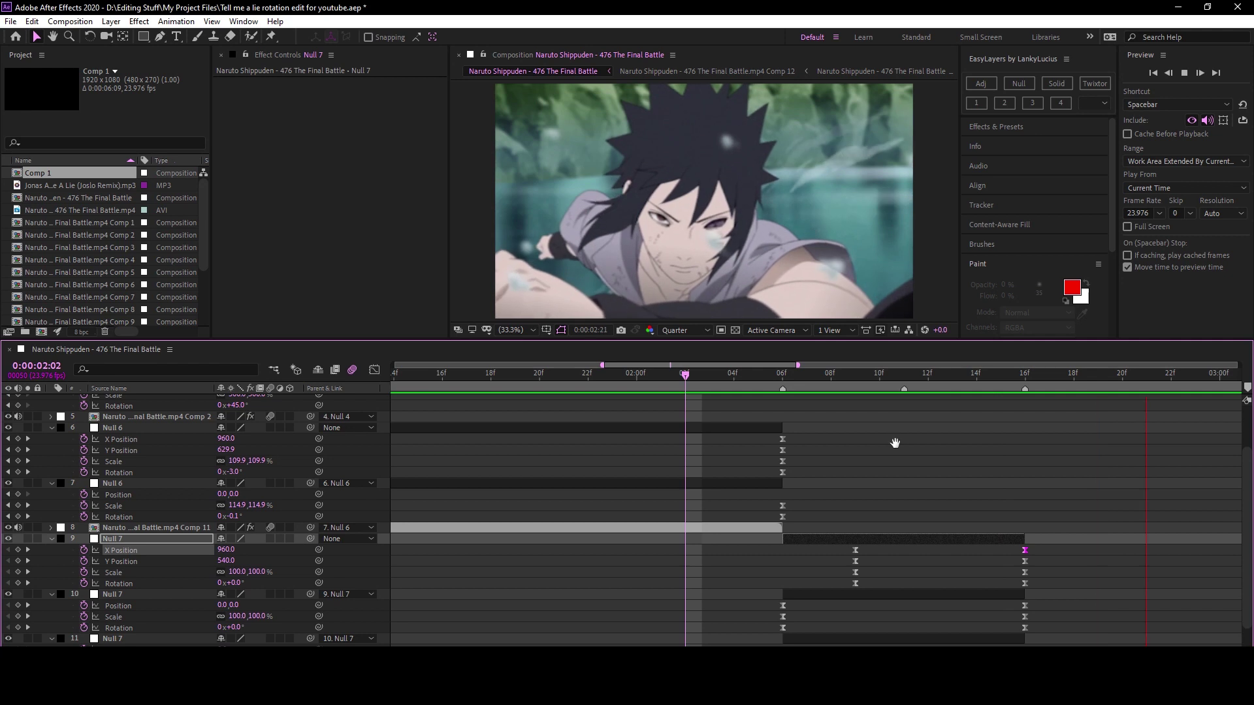
scroll(926, 503, down, 1)
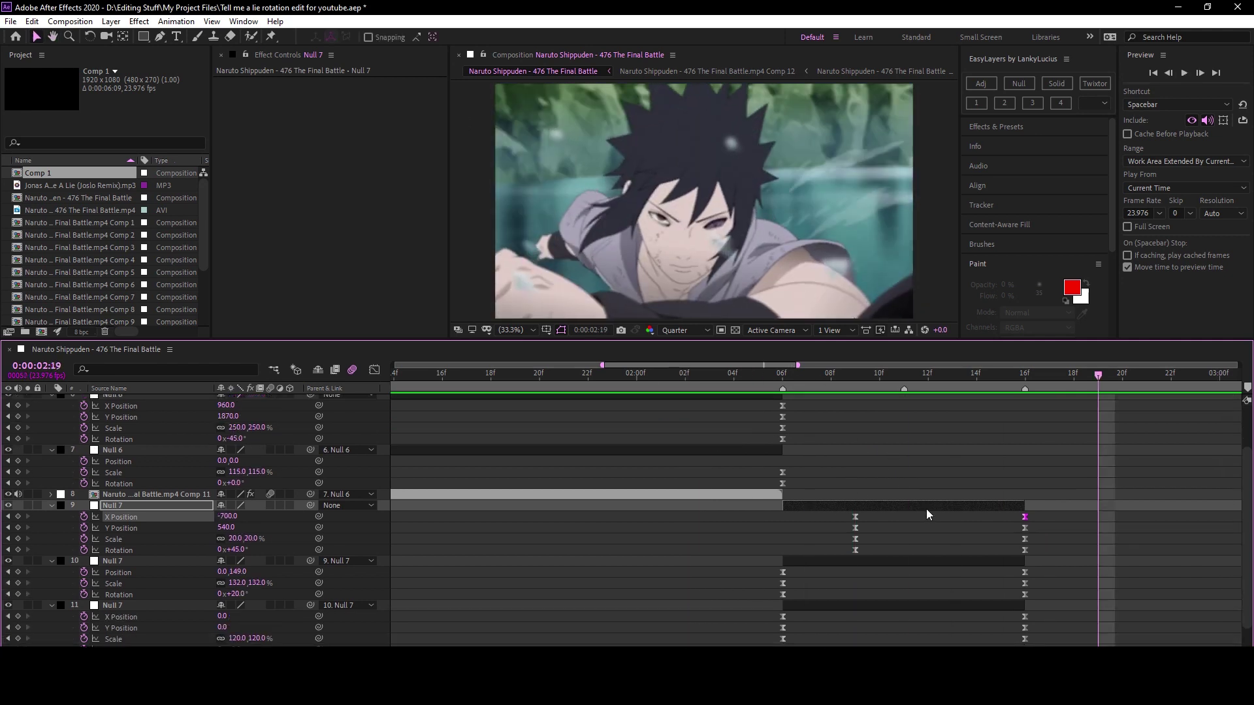
scroll(926, 507, down, 1)
key(j)
key(minus)
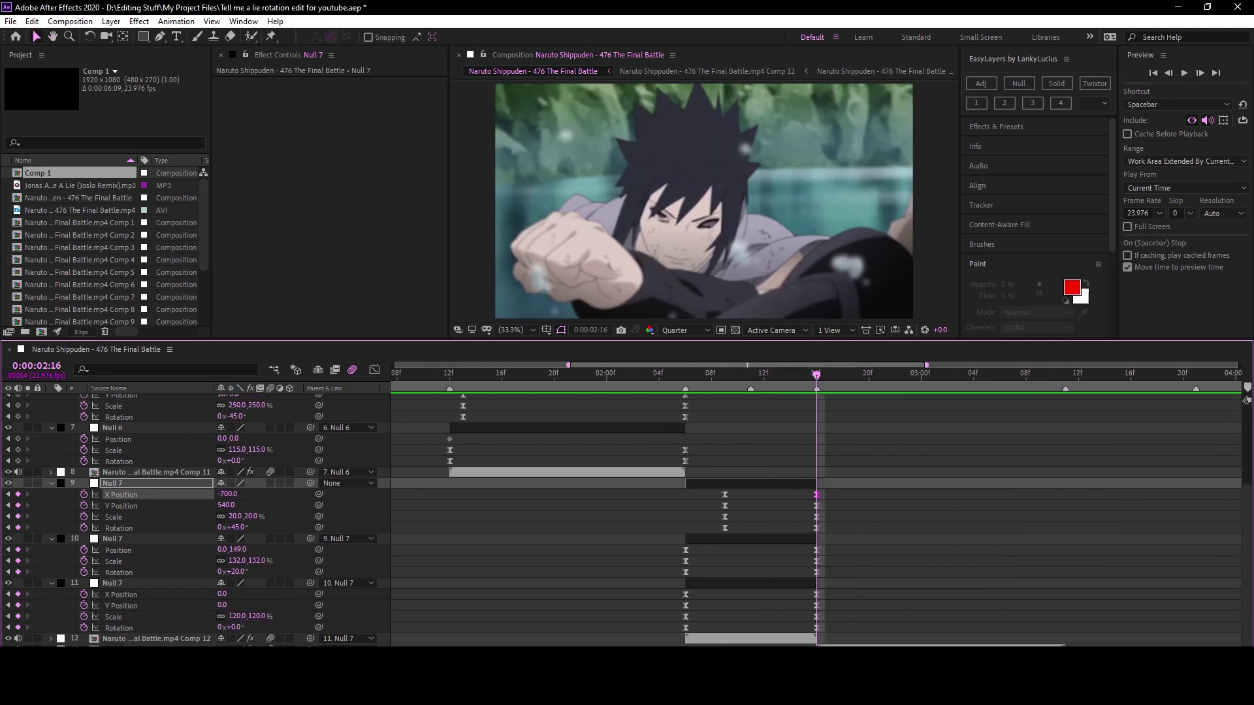
key(space)
key(space)
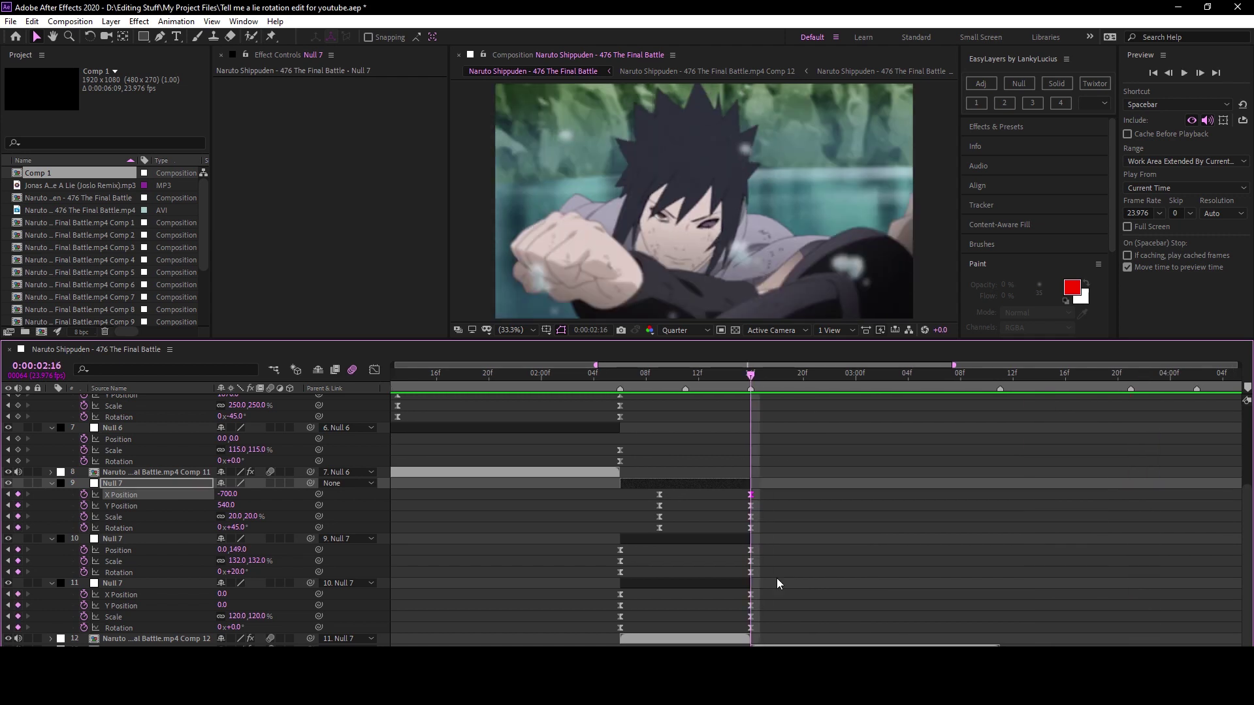
Add Null 8 and trim its start to 3:11 where the next clip begins.
key(ctrl+alt+shift+y)
click(1000, 375)
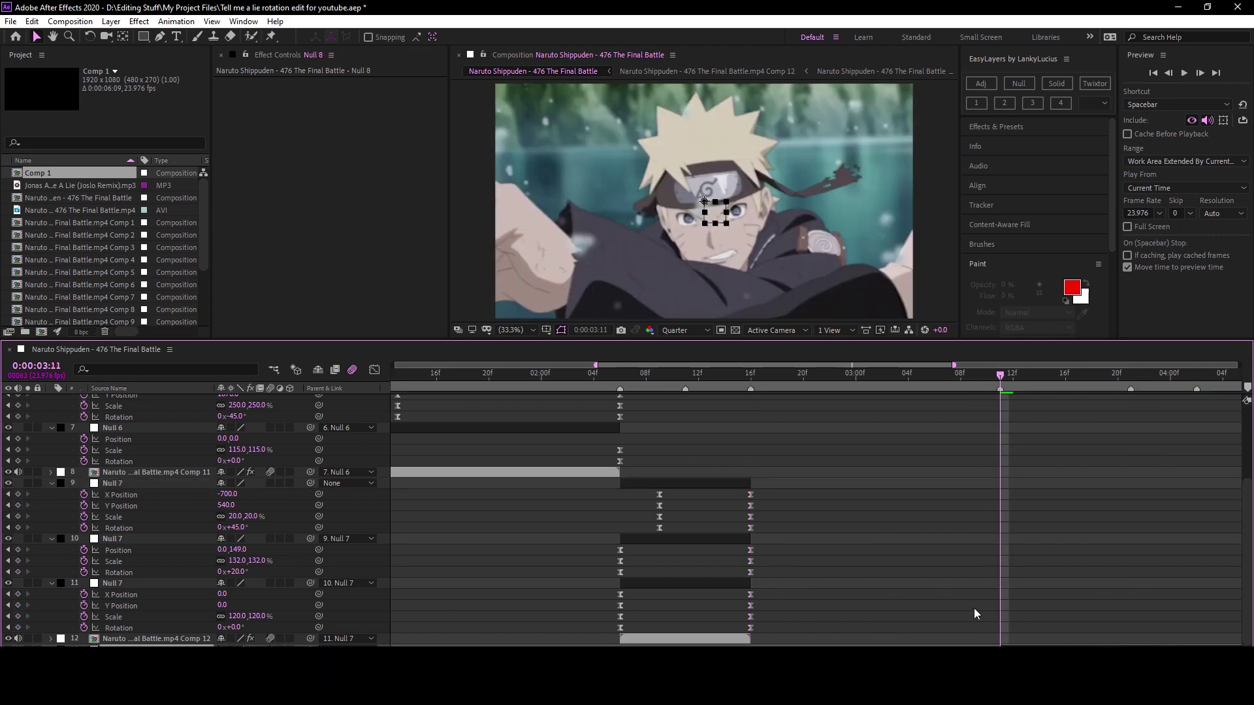
scroll(979, 600, down, 2)
key(alt+bracketleft)
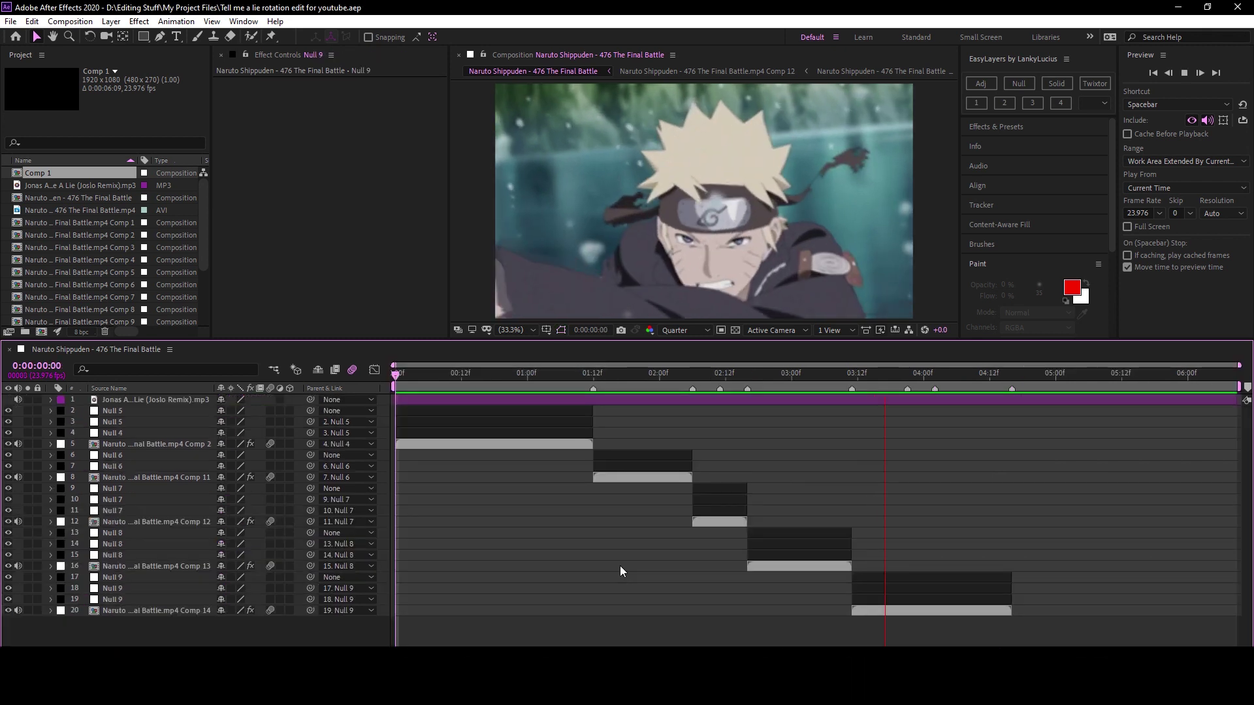
Add an adjustment layer above Null 5, split it at 1:09 and trim its end past the cut.
click(582, 412)
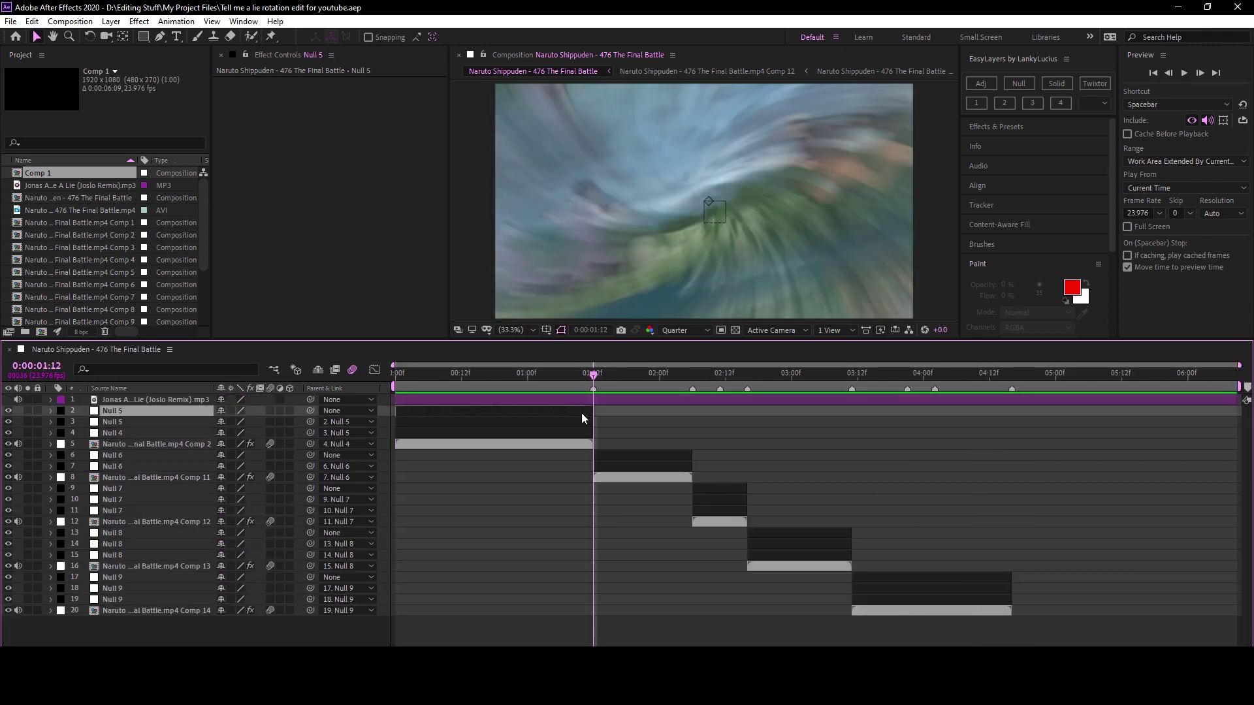
key(ctrl+alt+y)
key(Page_Up)
key(Page_Up)
key(Page_Up)
key(ctrl+shift+d)
key(space)
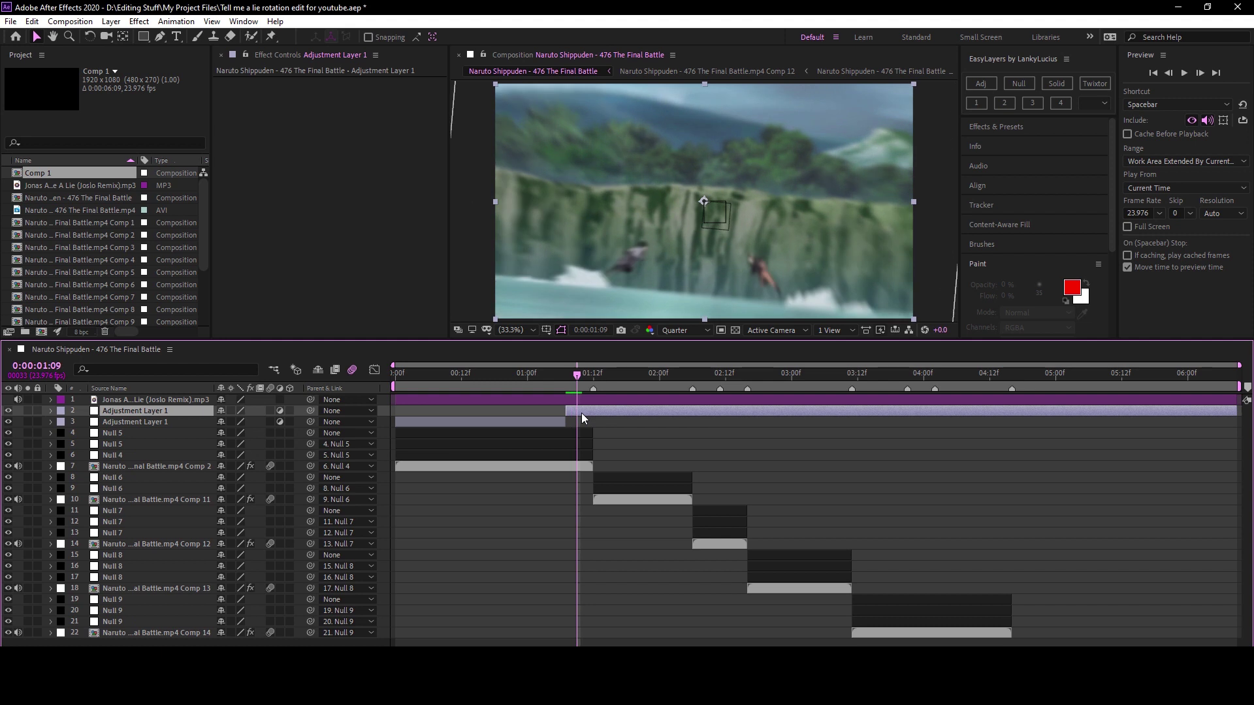
key(Delete)
key(alt+bracketright)
Preview the frames around the 1:12 cut.
click(591, 379)
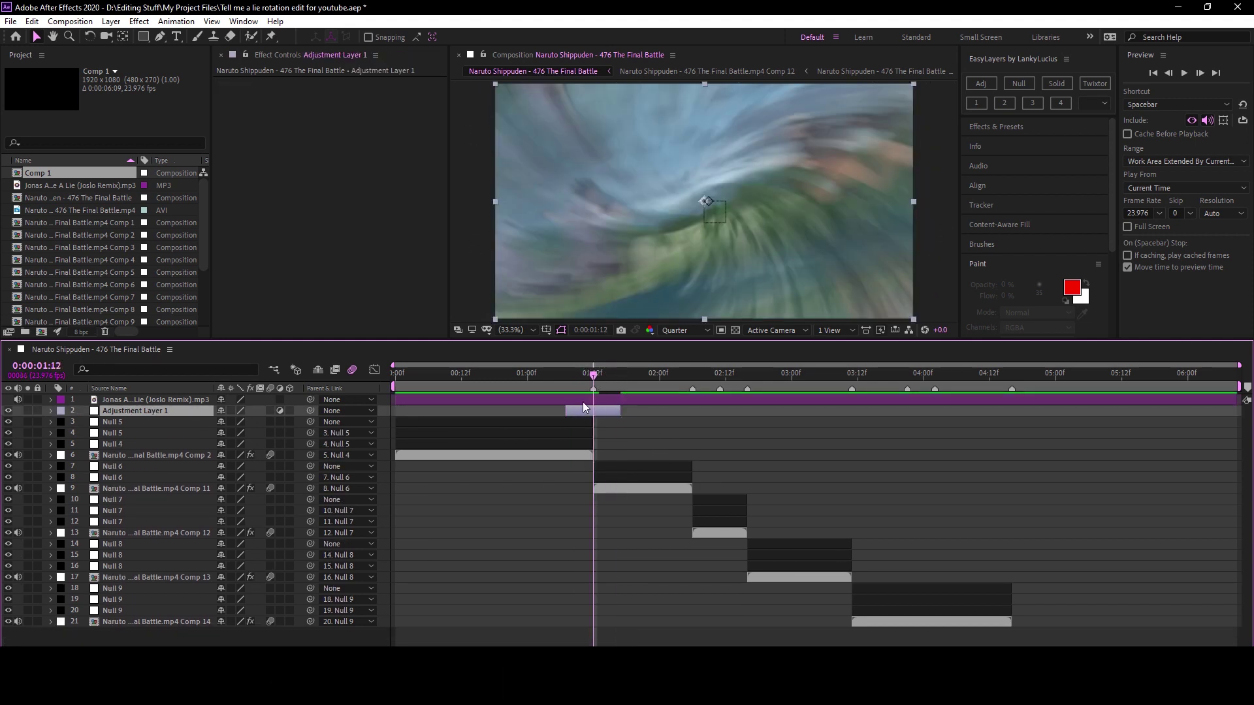
key(Page_Up)
key(Page_Up)
key(Page_Up)
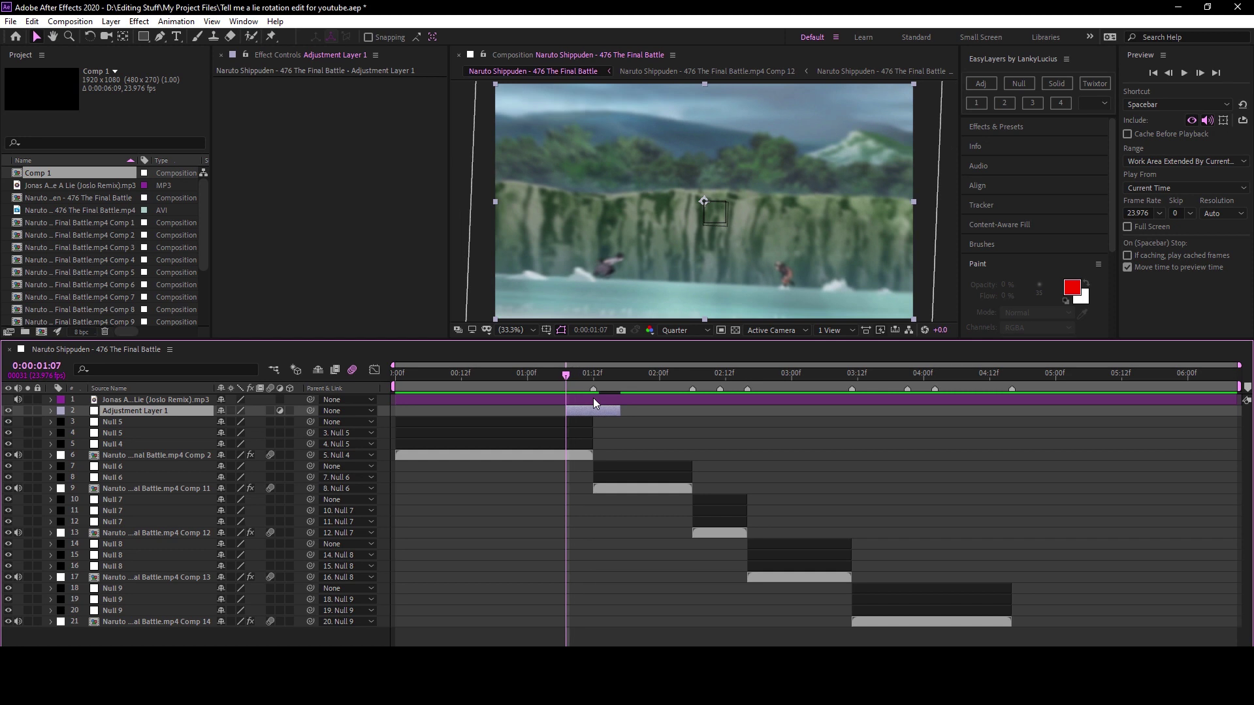
key(space)
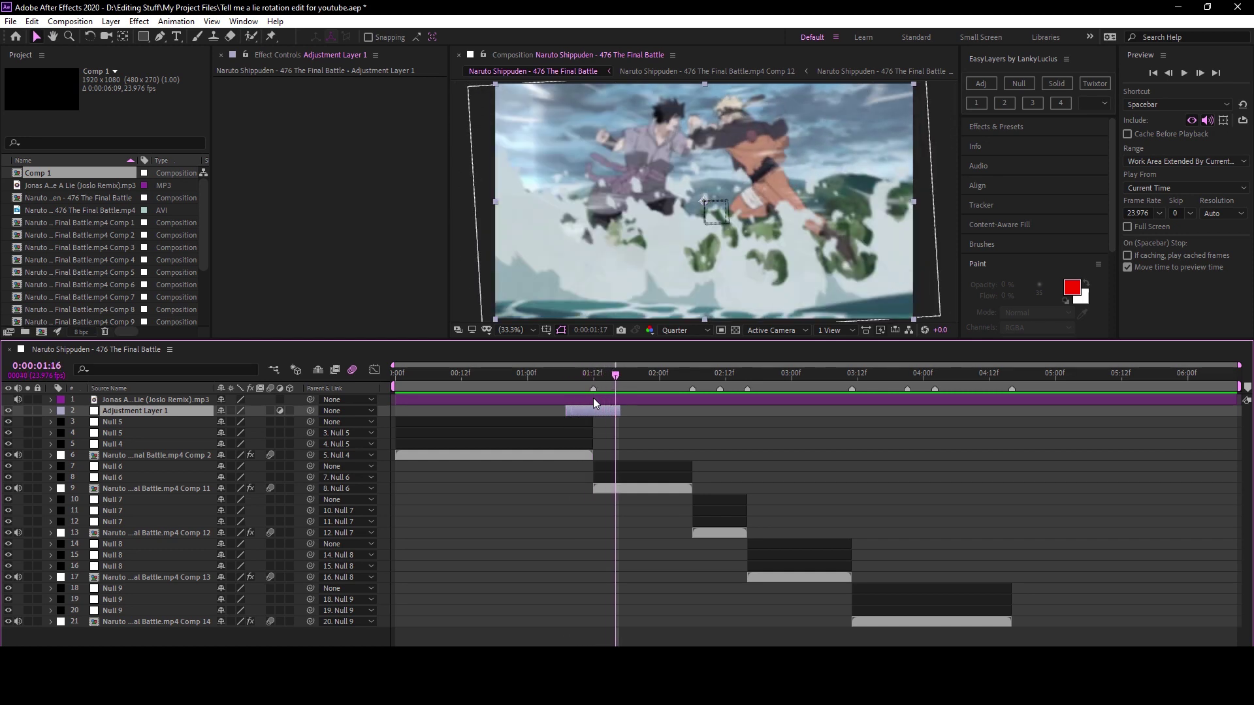
key(ctrl+space)
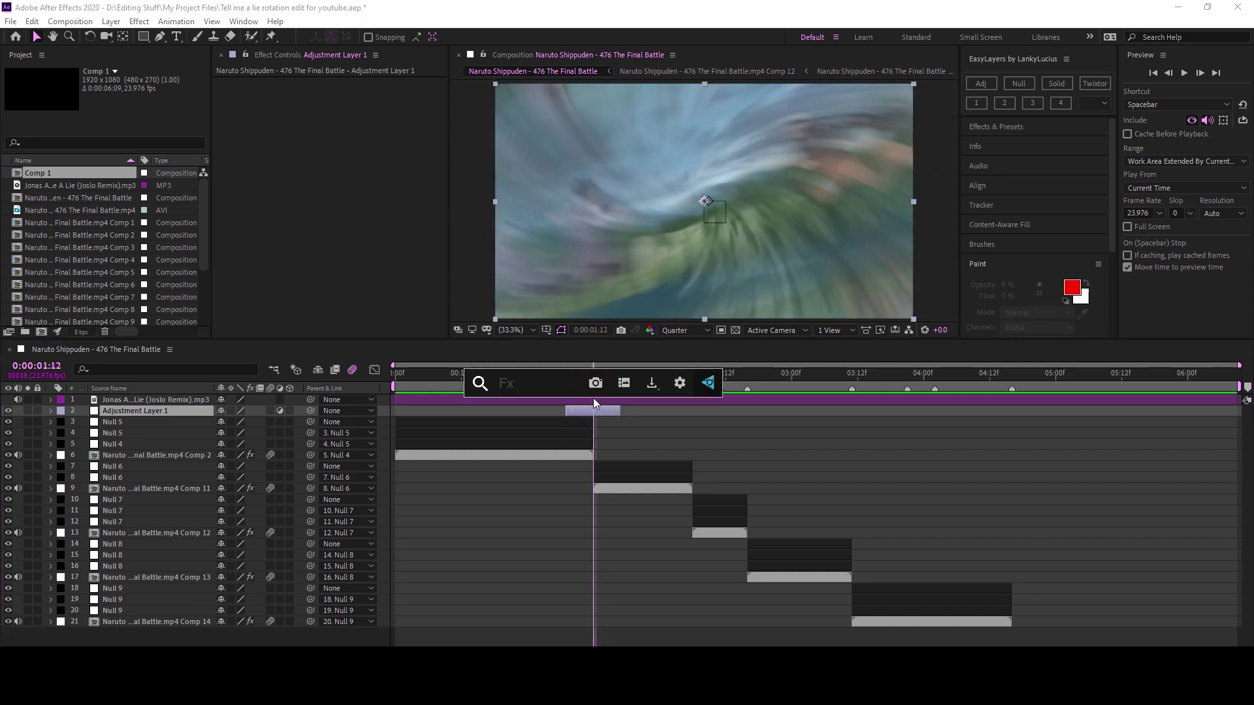
Apply Twitch to the adjustment layer and set its Speed to 12.
text(twitch)
key(Return)
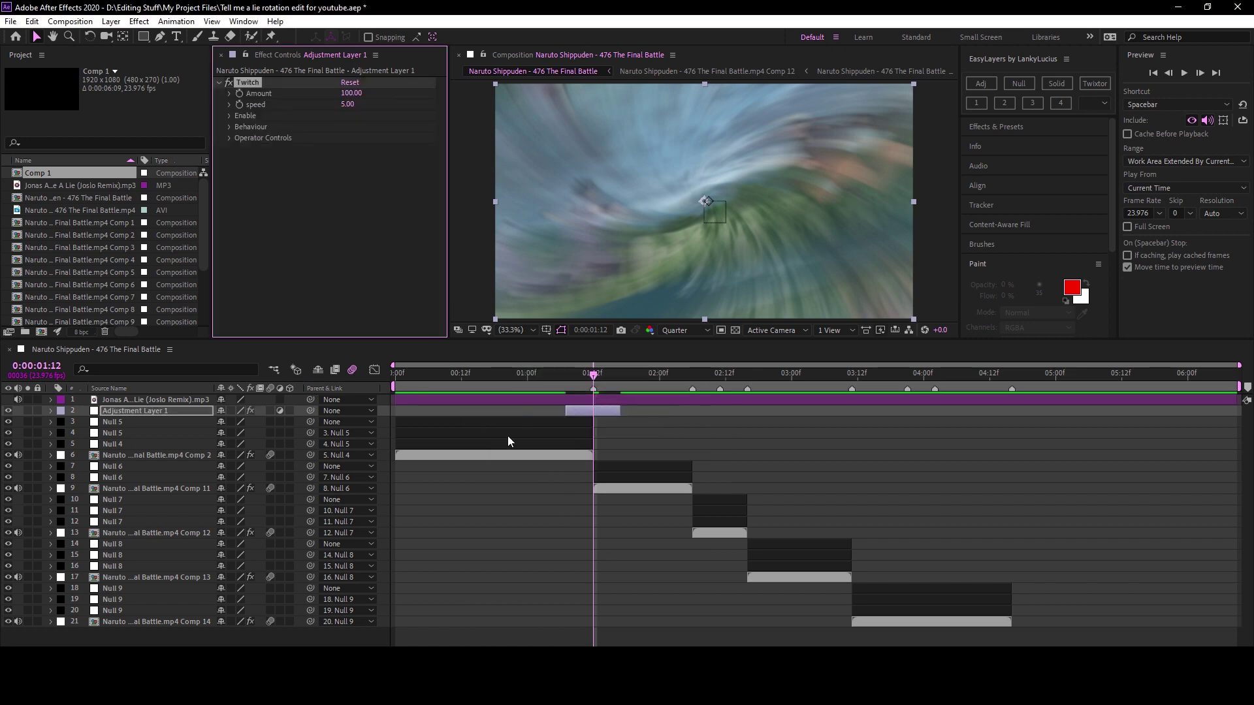
click(502, 452)
click(593, 412)
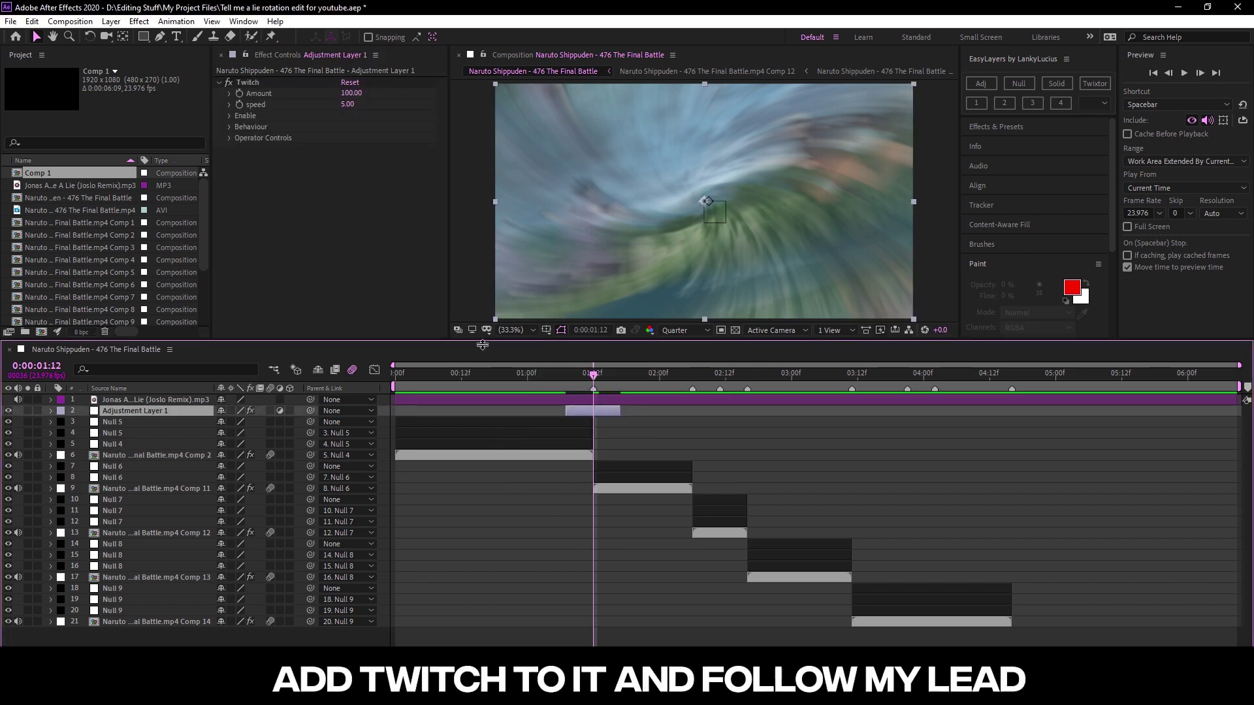
click(347, 103)
text(12)
key(Return)
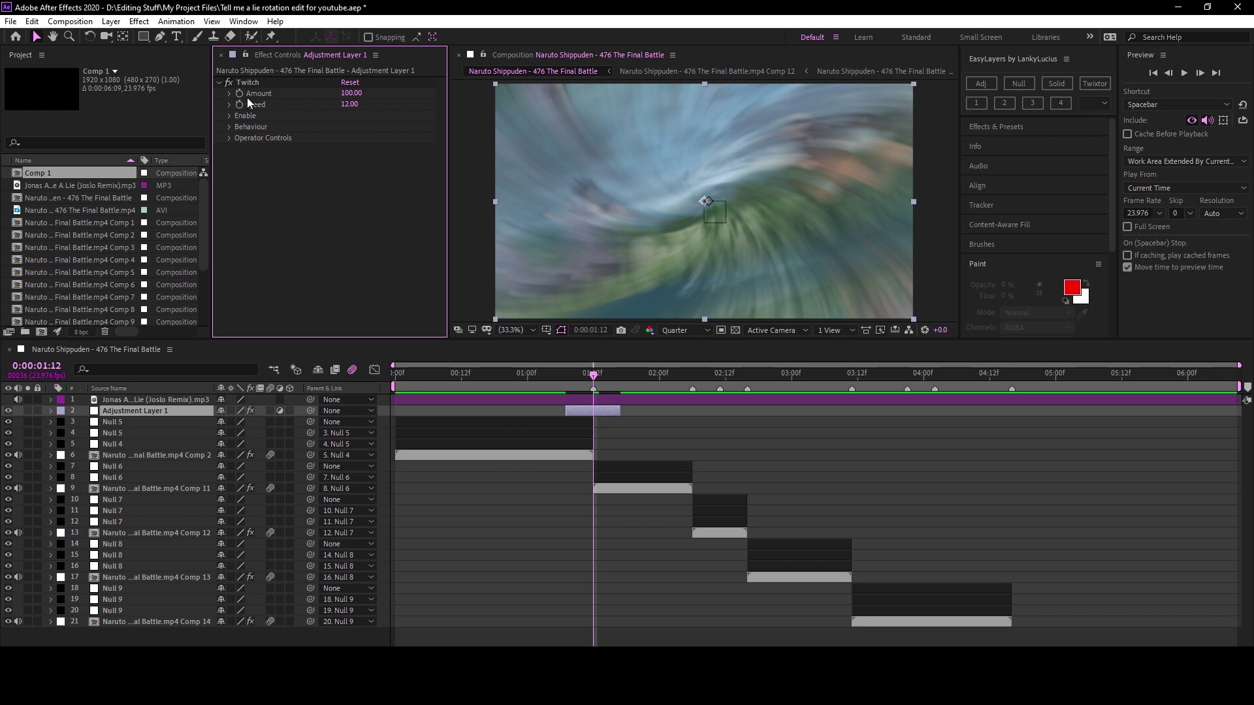
Enable Twitch's Light and Slide operators and scrub Slide Spread to 0.
click(248, 100)
click(227, 137)
click(229, 115)
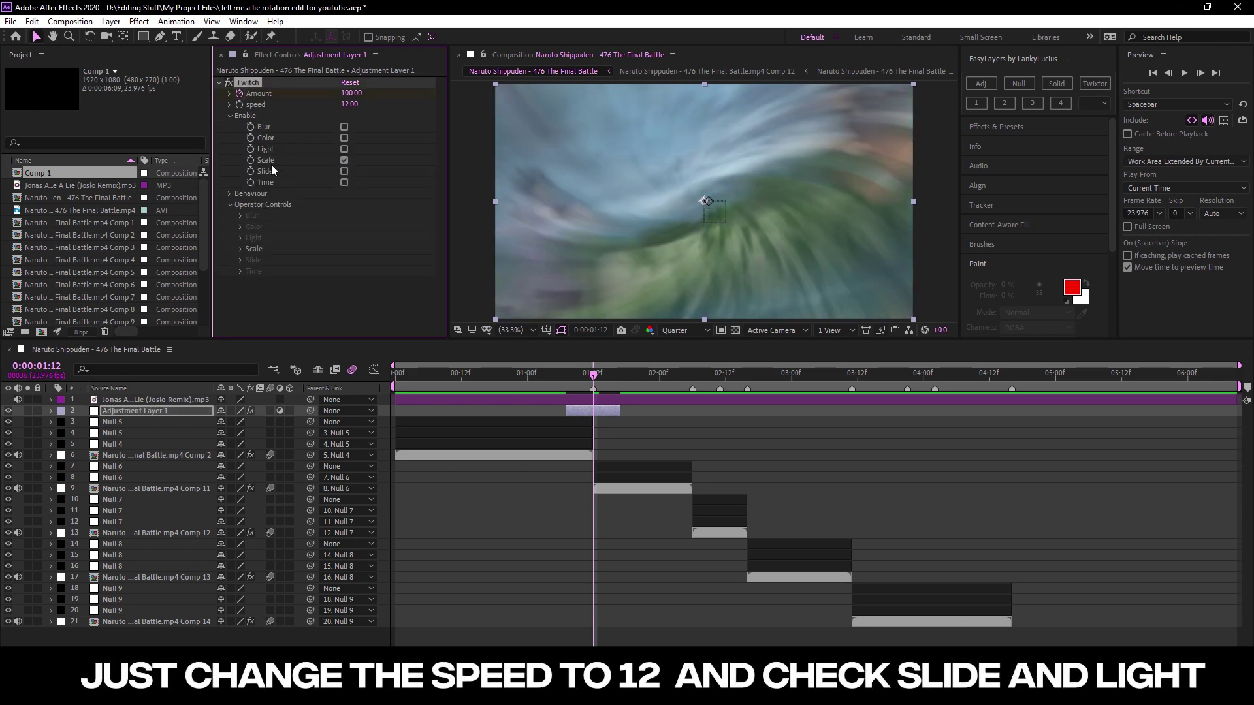
click(338, 153)
click(344, 171)
click(239, 260)
drag(358, 256, 335, 261)
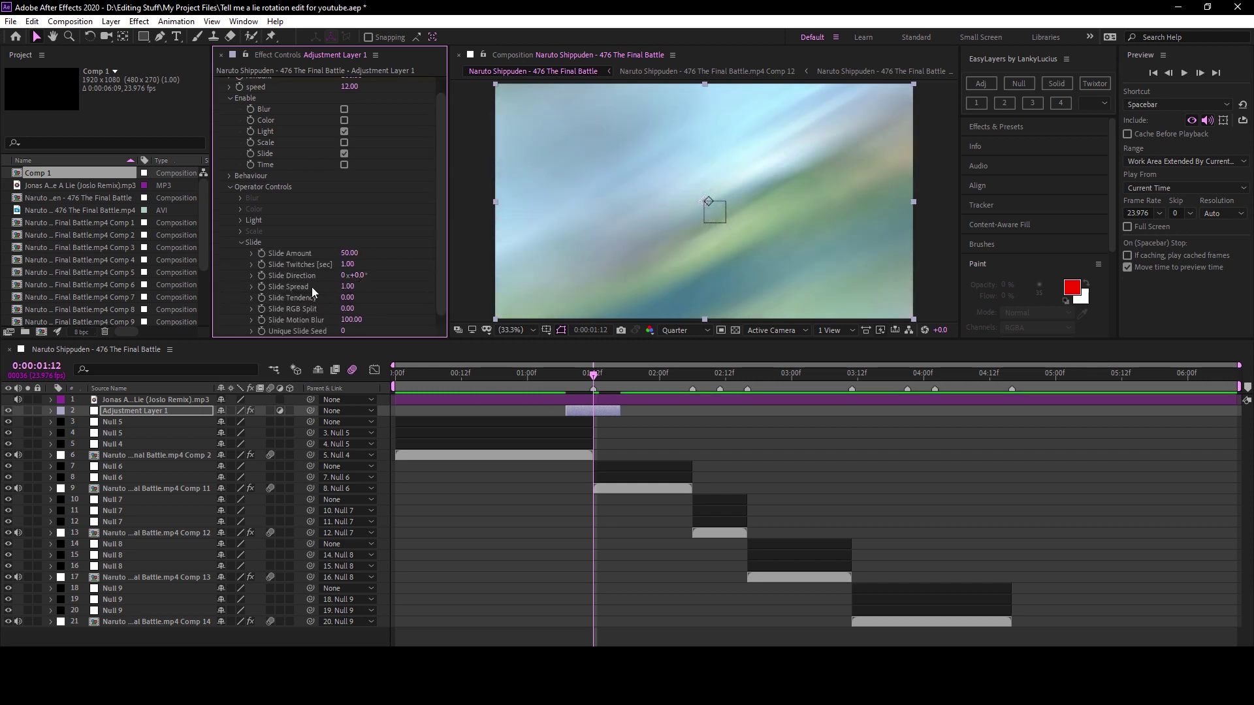
drag(349, 289, 339, 290)
scroll(358, 223, up, 1)
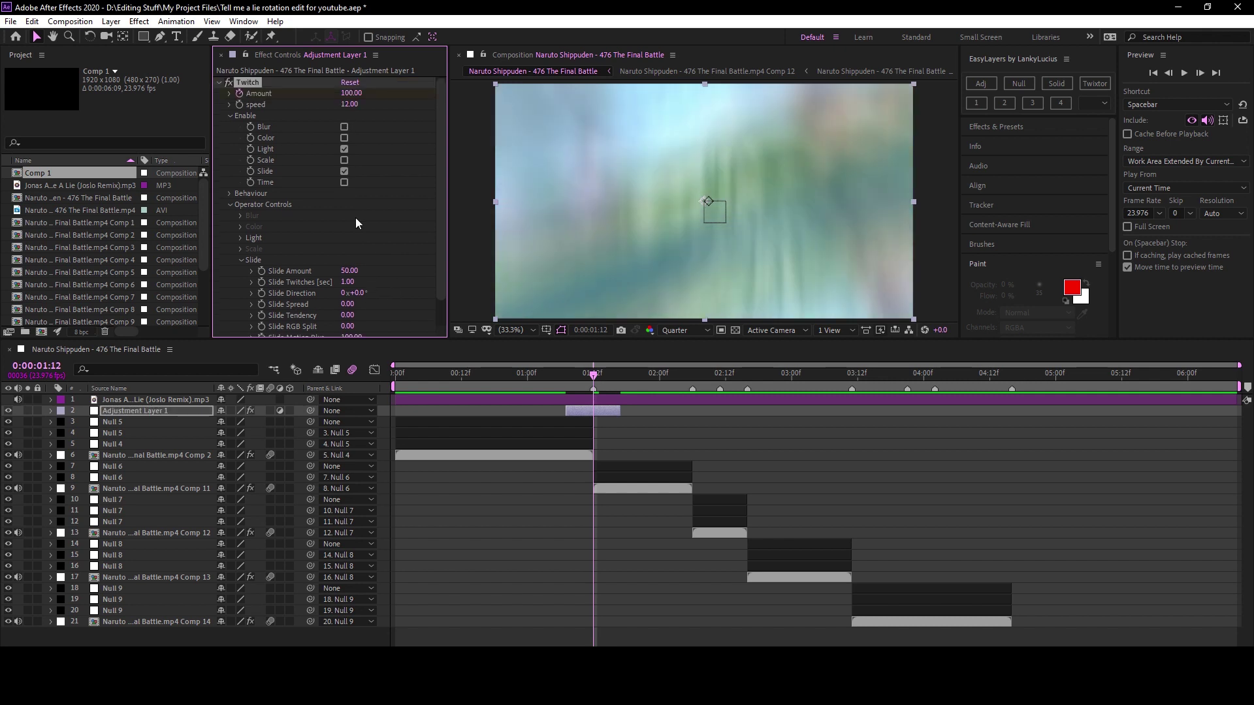
key(u)
key(Page_Up)
key(Page_Up)
key(Page_Up)
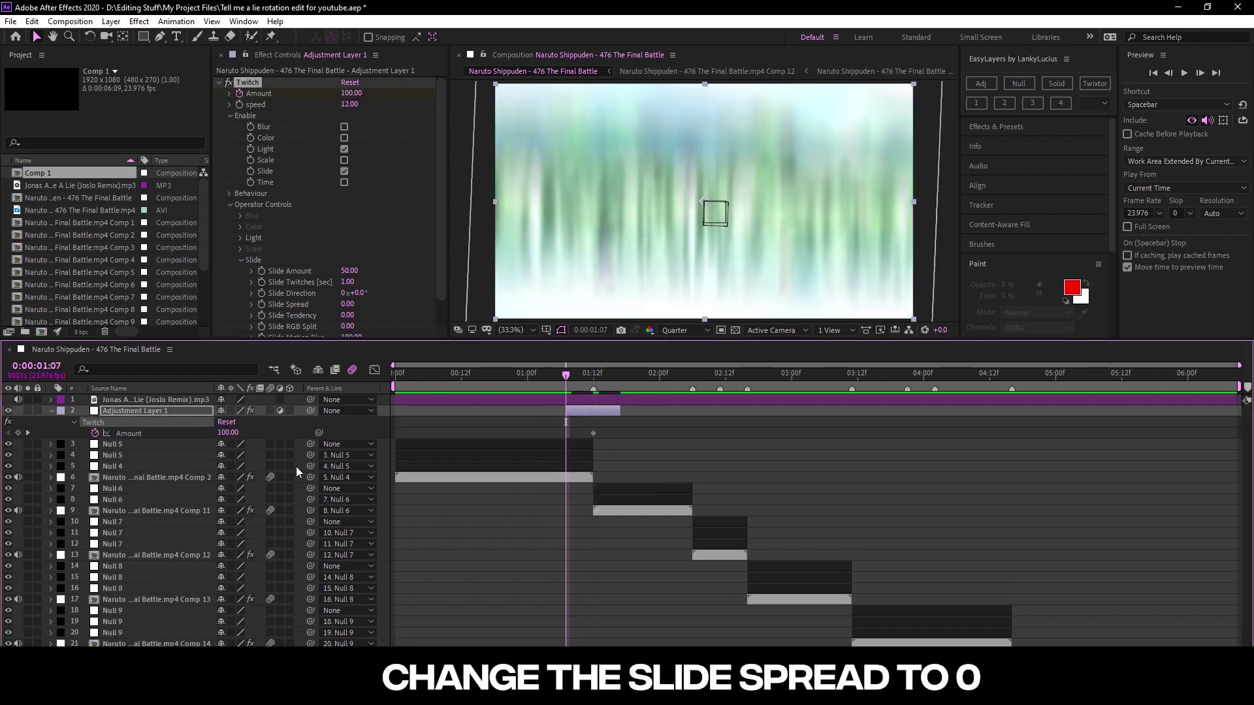
Keyframe Twitch Amount to 0 at 01:07 and 01:17 around the 01:12 peak.
drag(227, 438, 228, 438)
mouse_move(565, 374)
mouse_down()
mouse_move(621, 384)
mouse_move(588, 377)
mouse_up()
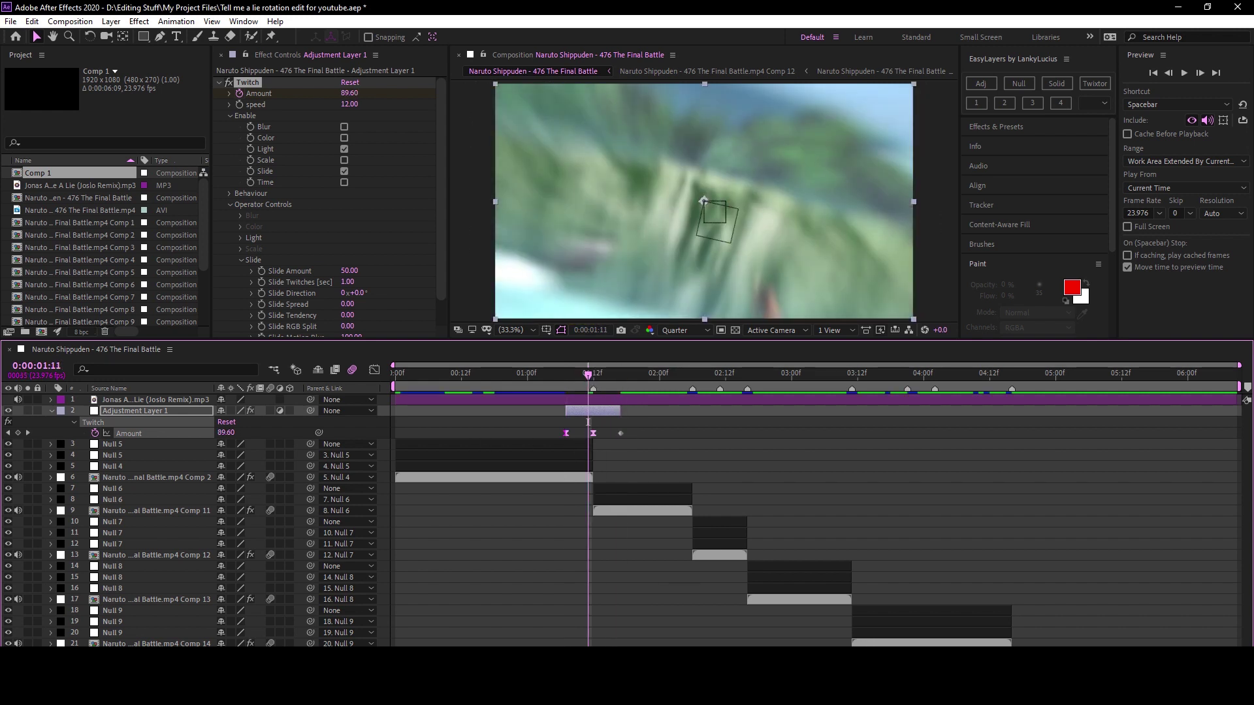
key(equal)
key(equal)
key(equal)
click(836, 375)
Drag the Amount curve's handles into a sharp spike at the peak and preview the shake.
click(374, 369)
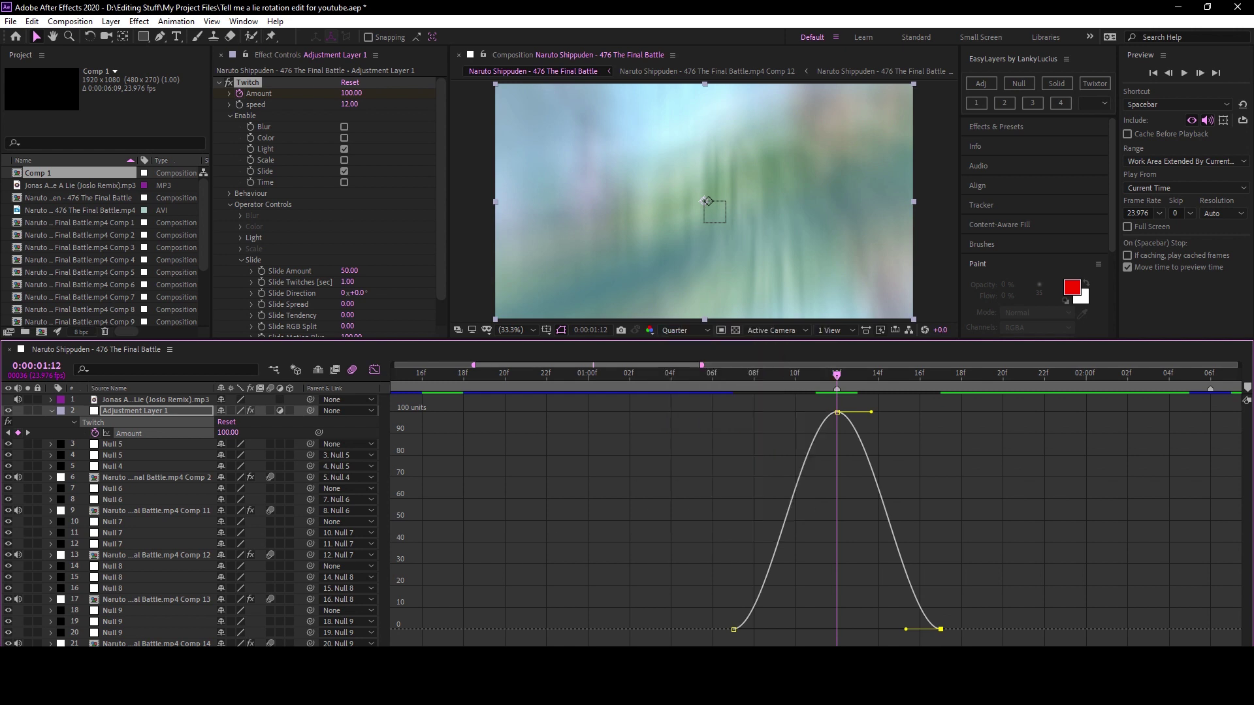
drag(767, 630, 824, 629)
drag(875, 414, 850, 556)
drag(896, 630, 876, 629)
click(683, 392)
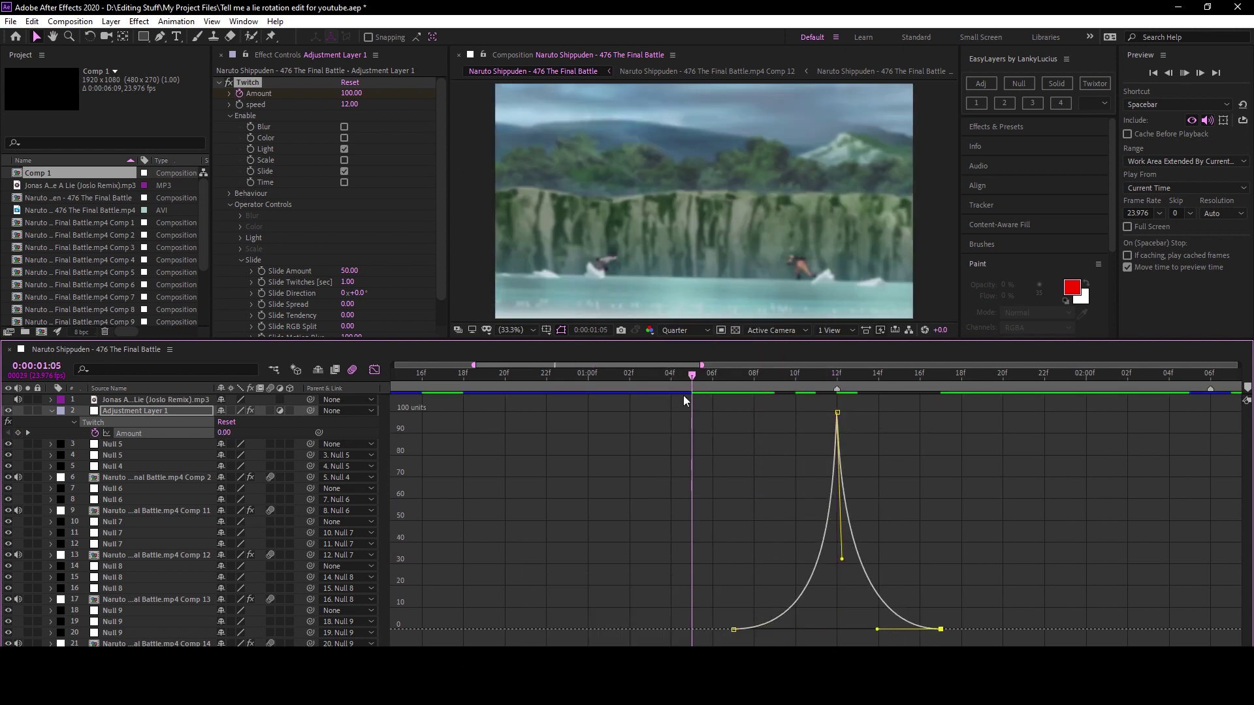
key(space)
click(374, 370)
click(501, 398)
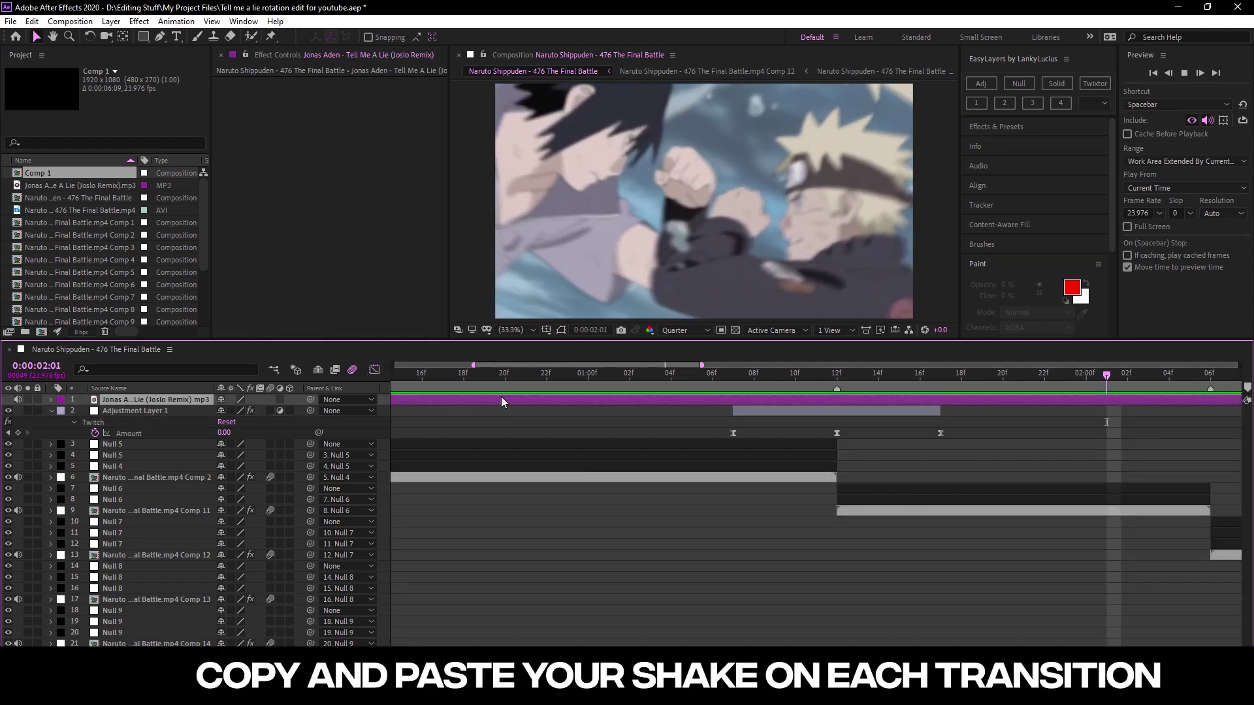
Paste a copy of the Twitch shake layer centred on the 02:06 transition.
drag(516, 375, 230, 382)
click(835, 410)
key(minus)
key(space)
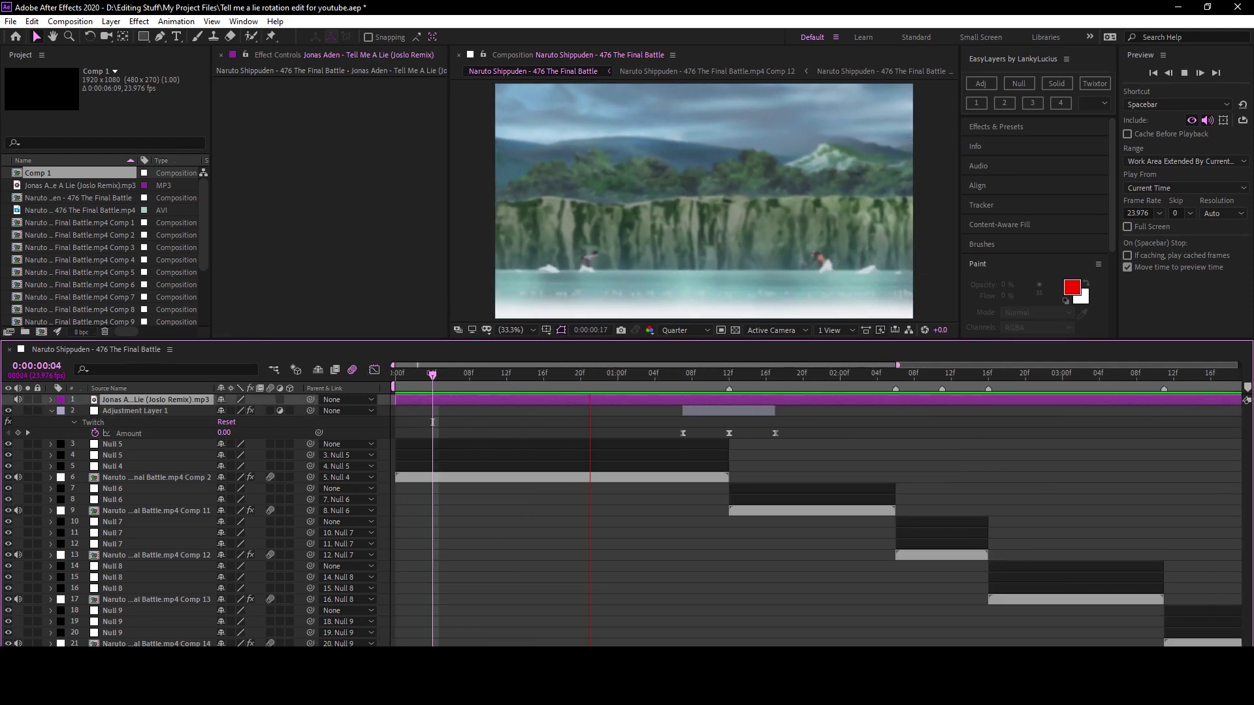
click(912, 376)
key(ctrl+c)
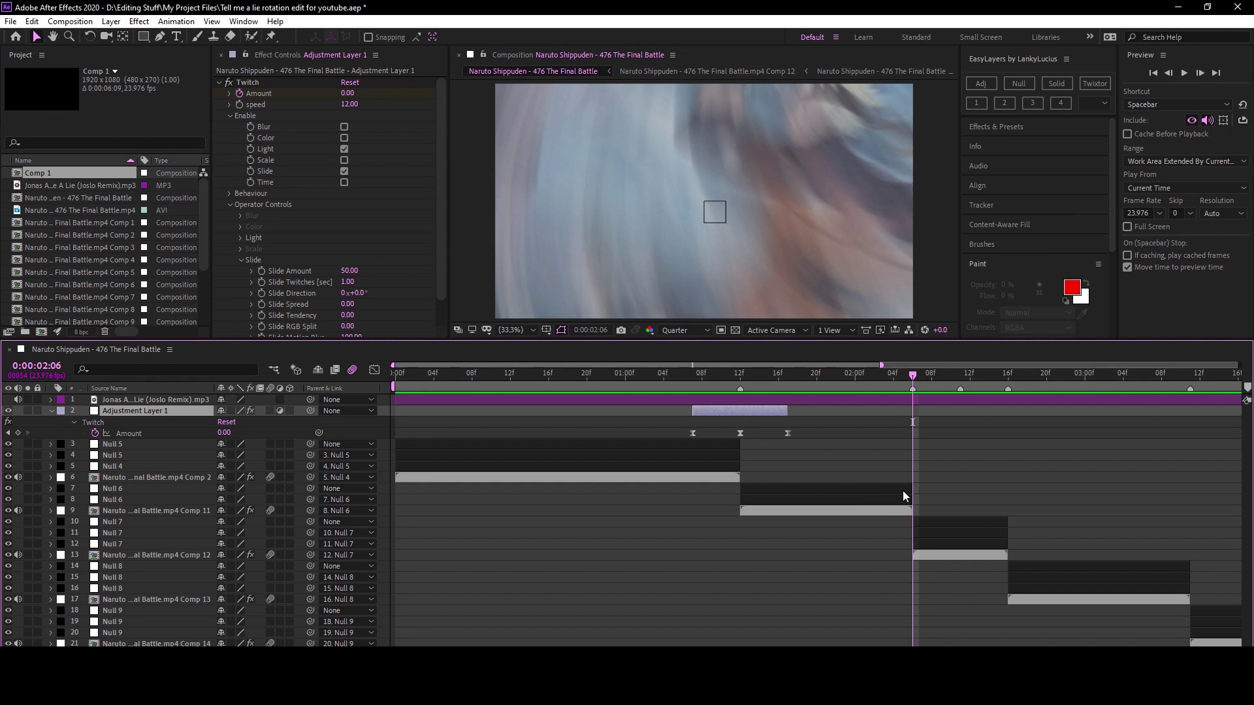
click(903, 491)
key(ctrl+v)
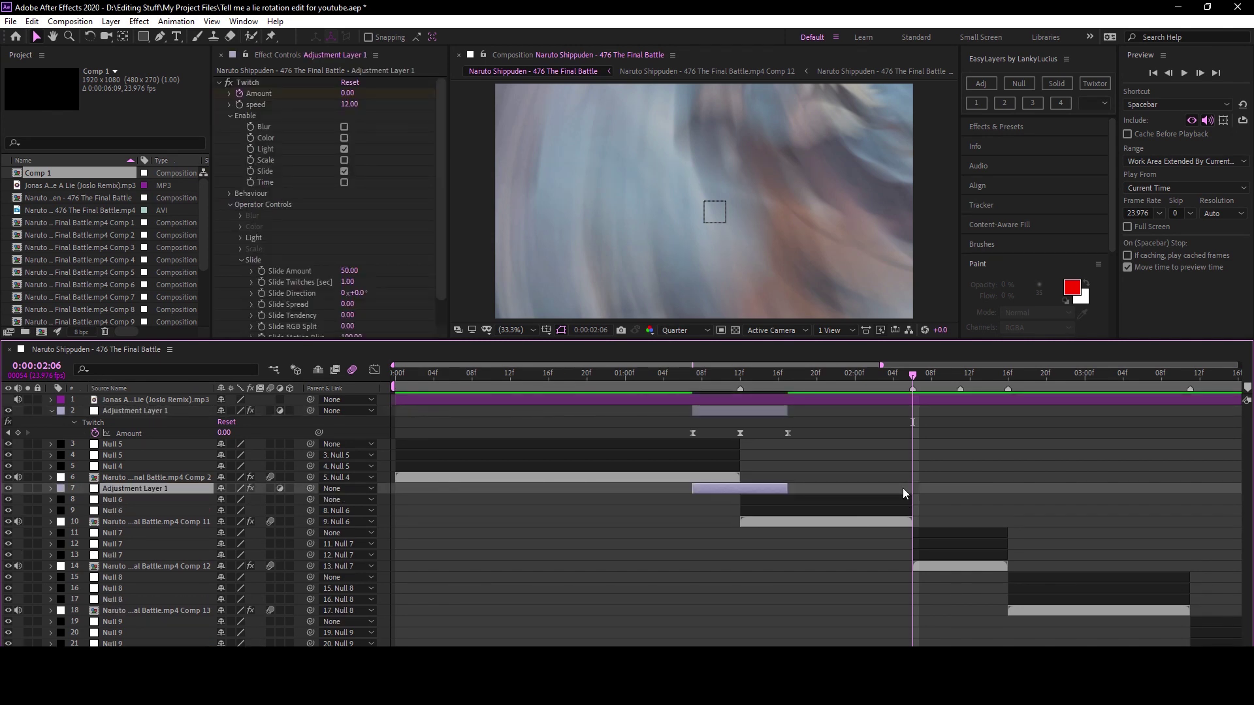
key(bracketleft)
key(u)
drag(952, 488, 890, 489)
Paste another shake copy as layer 11, centred on the 02:16 transition.
click(1008, 373)
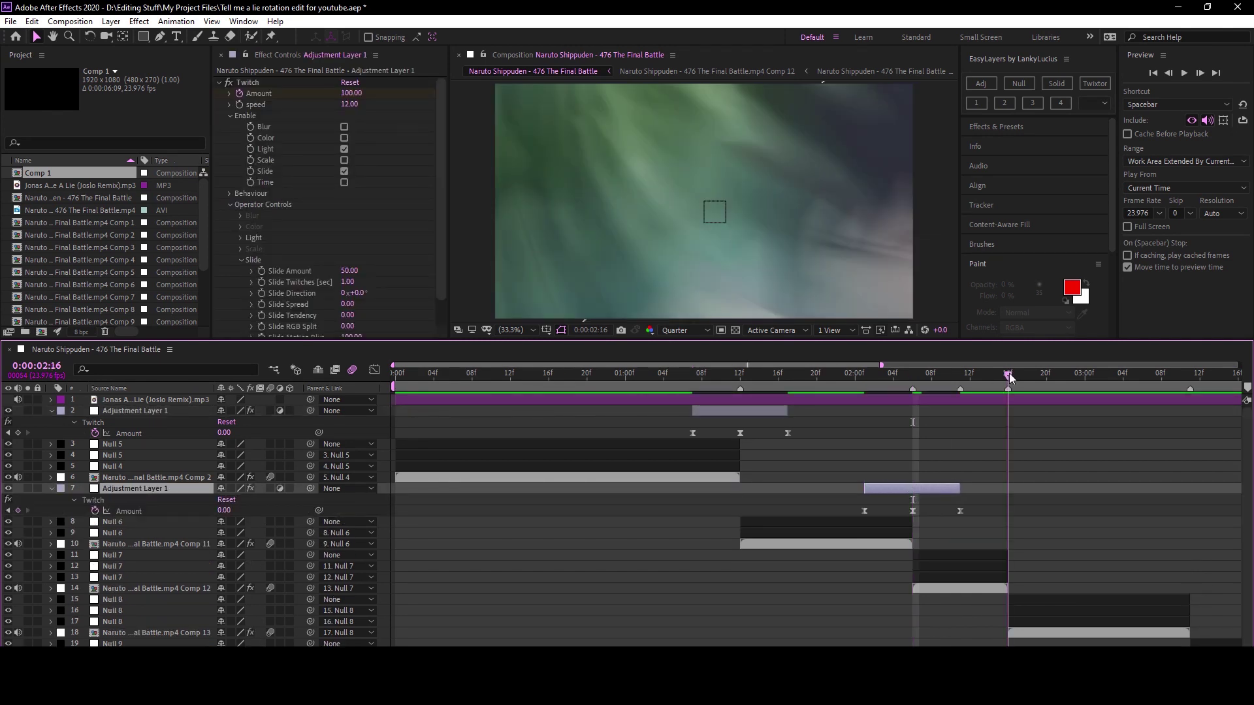
click(993, 554)
key(ctrl+v)
key(bracketleft)
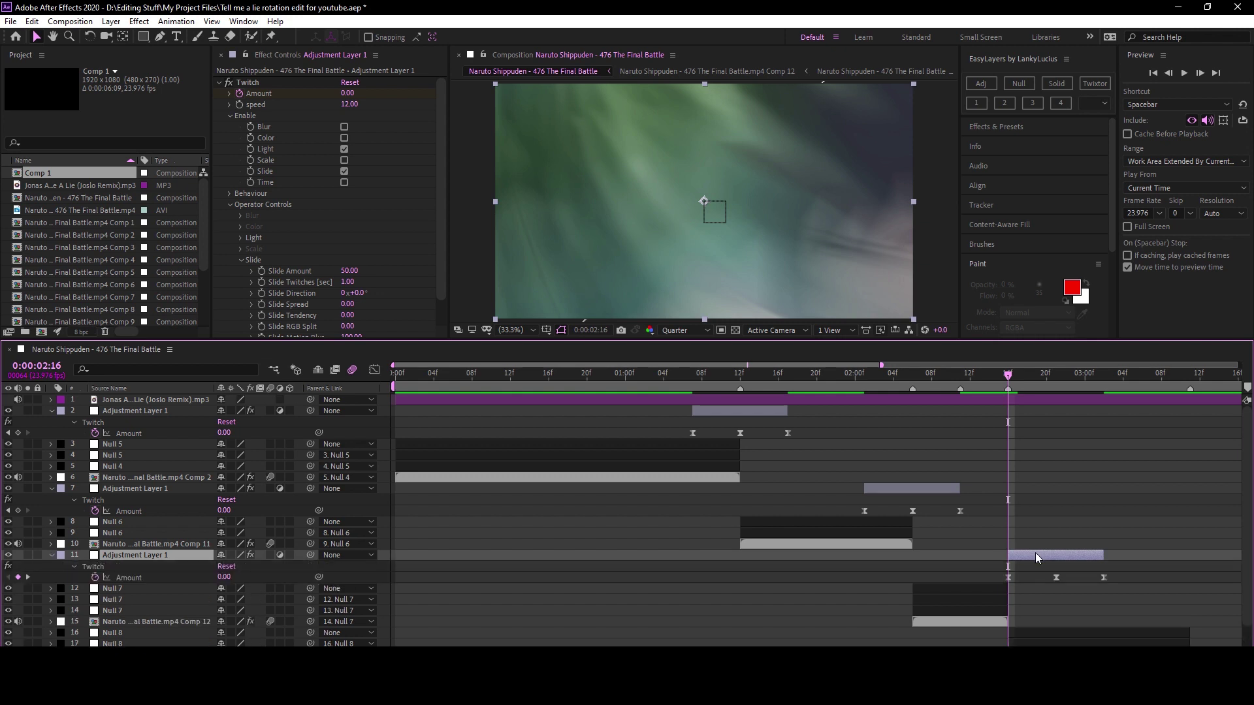
drag(1035, 554, 988, 554)
key(u)
scroll(988, 554, down, 2)
Paste a shake copy as layer 16, centred on the 03:11 transition.
key(space)
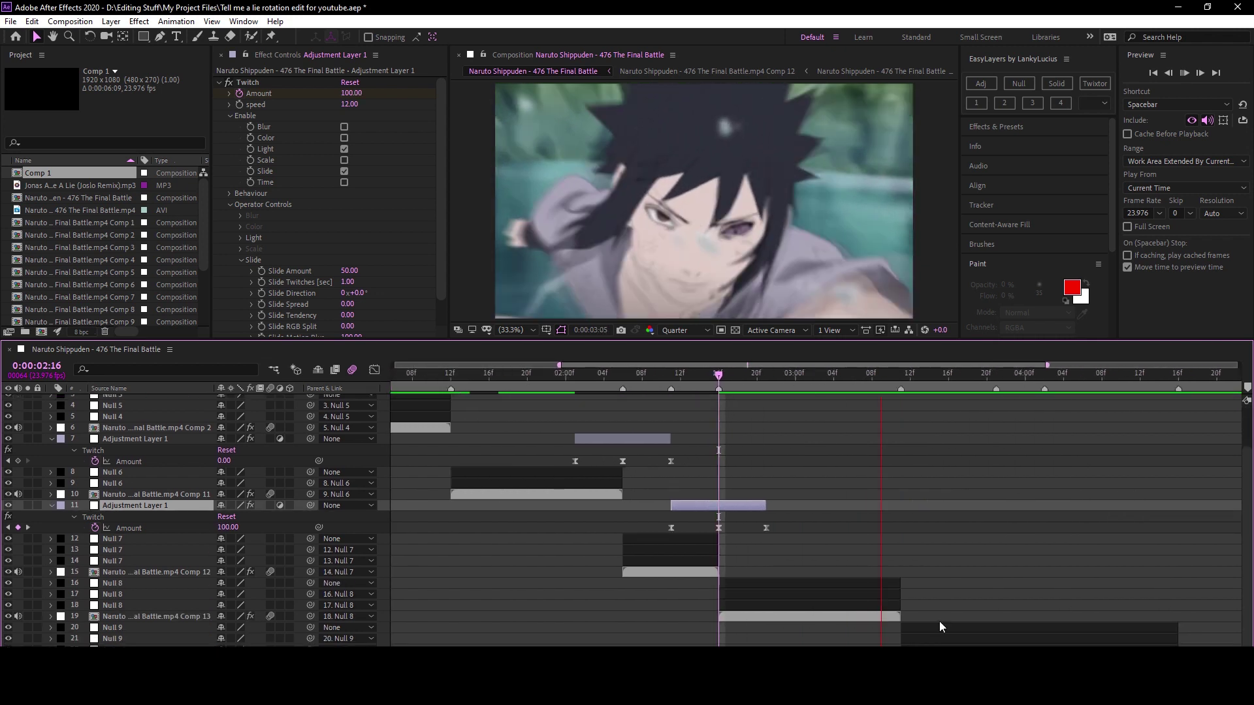
click(883, 581)
click(903, 374)
key(ctrl+v)
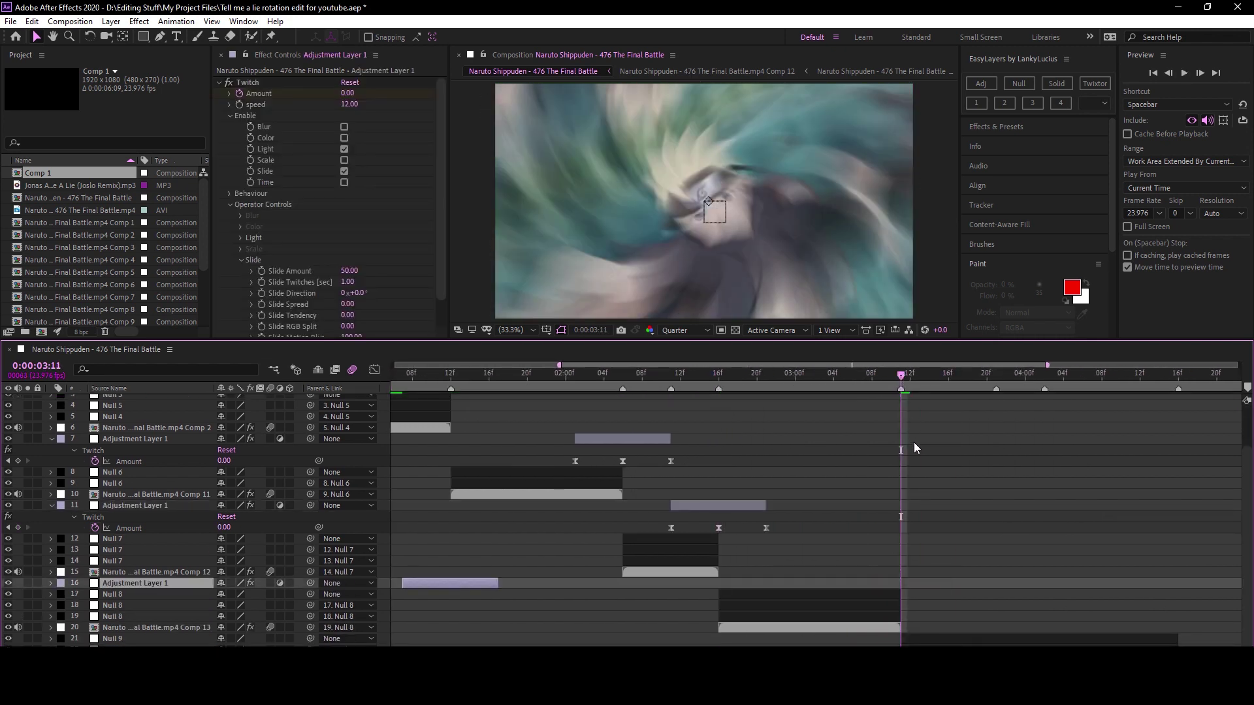
key(bracketleft)
key(u)
drag(939, 578, 891, 579)
Paste a shake copy as layer 21, centred on the 04:16 transition.
key(space)
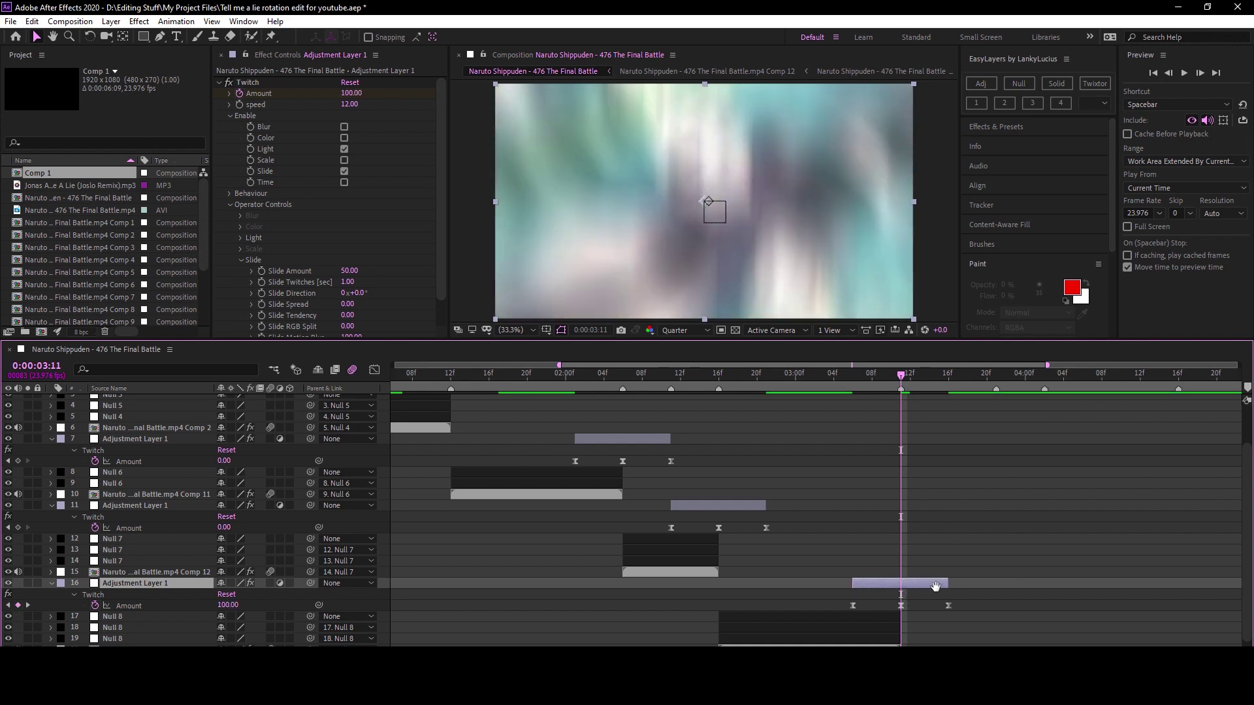
scroll(1066, 537, down, 1)
key(space)
click(1004, 629)
key(ctrl+v)
key(bracketleft)
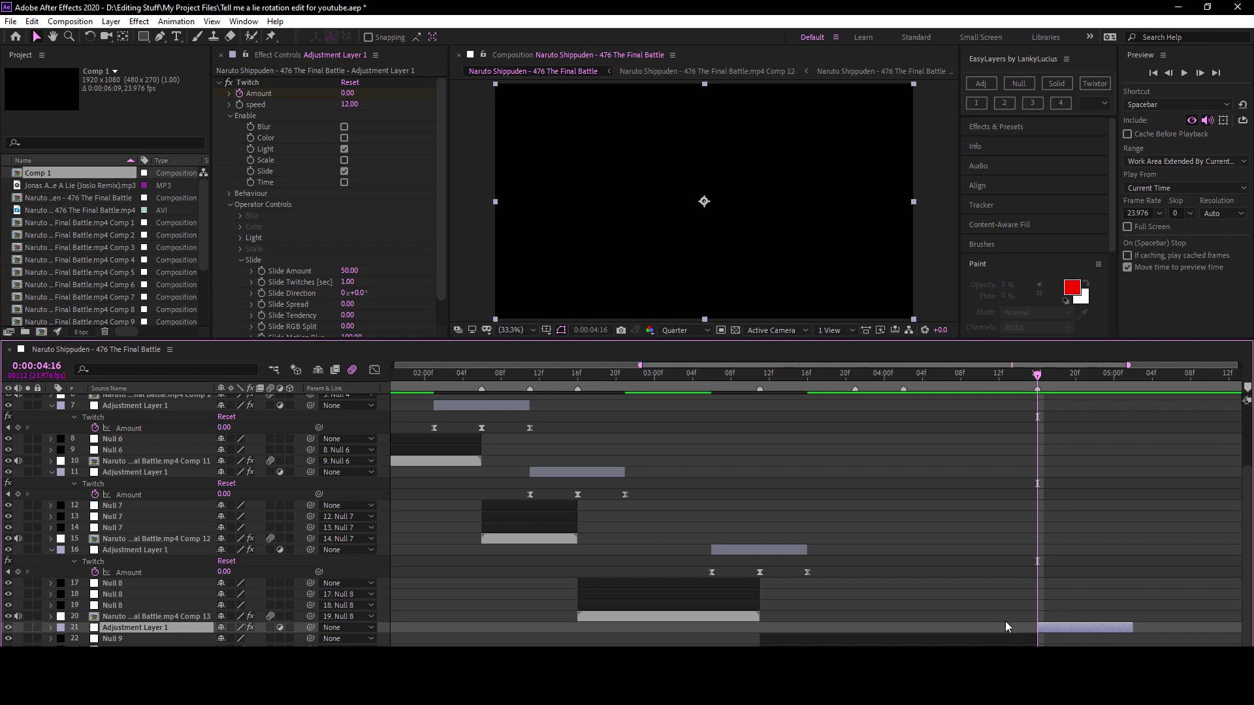
key(u)
drag(1076, 628, 1027, 631)
key(space)
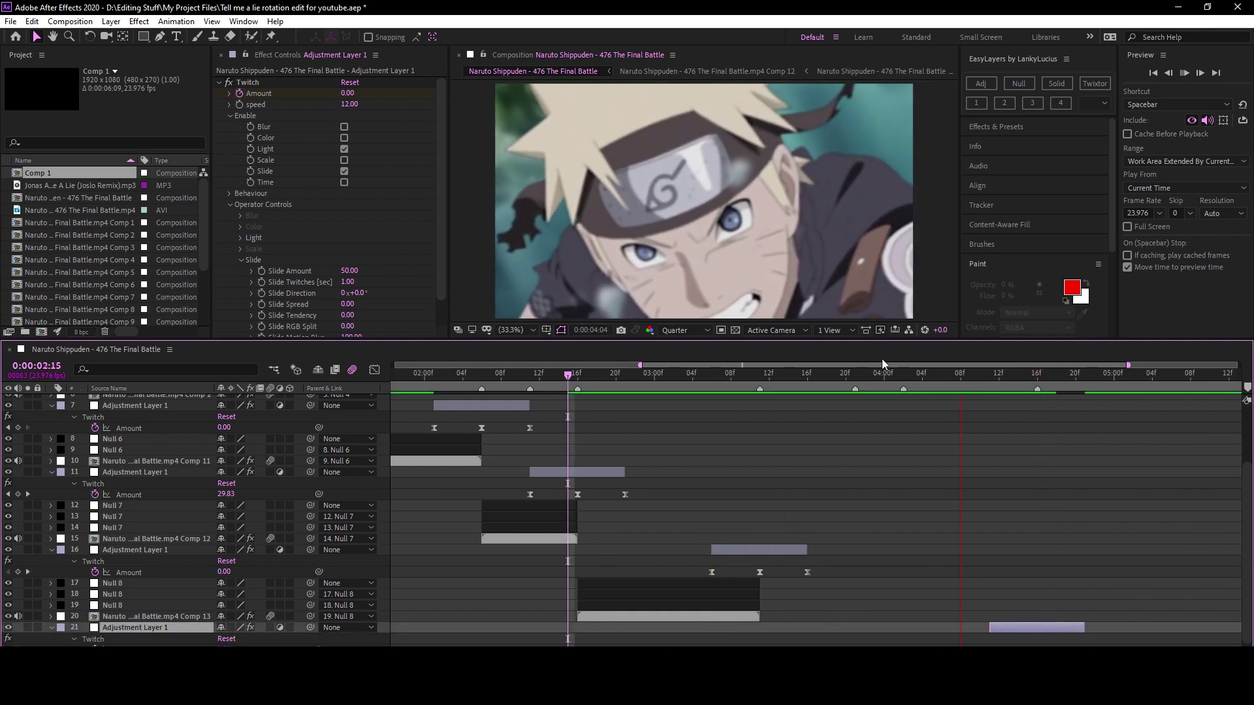
Centre a shake copy on the 03:21 cut as layer 22 and ease its Amount keyframes.
key(ctrl+v)
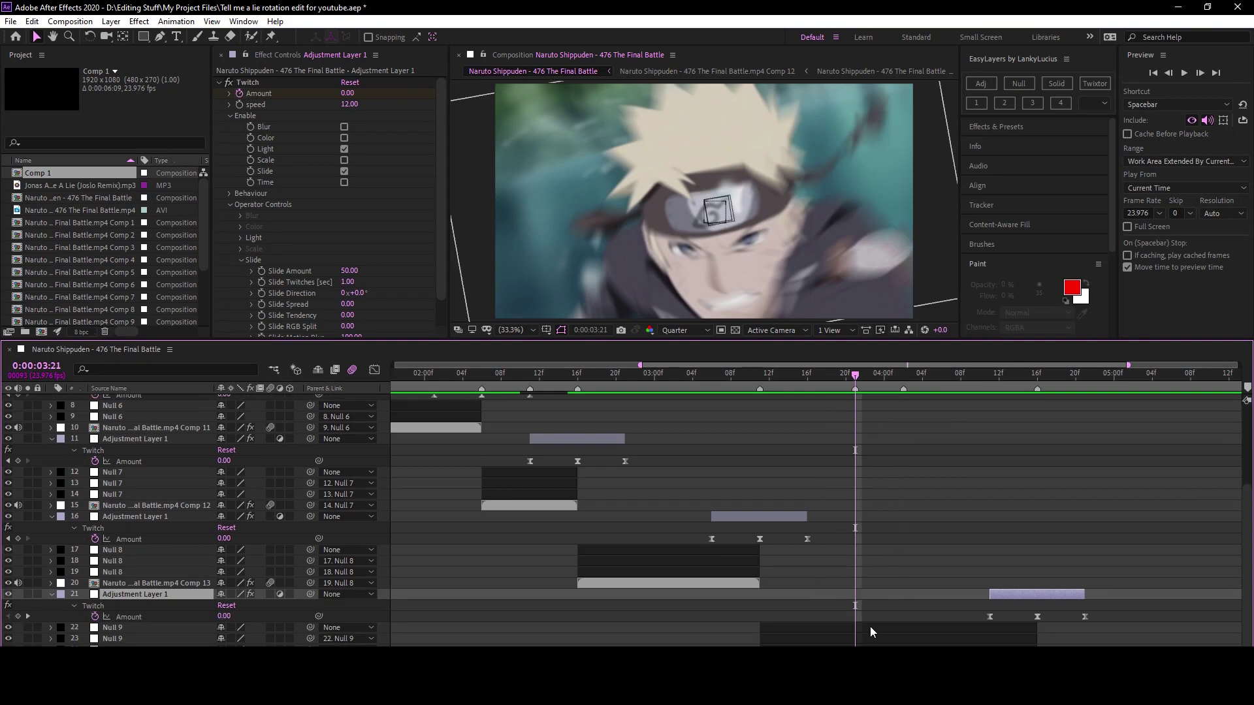
drag(881, 625, 867, 625)
key(u)
click(868, 605)
click(93, 639)
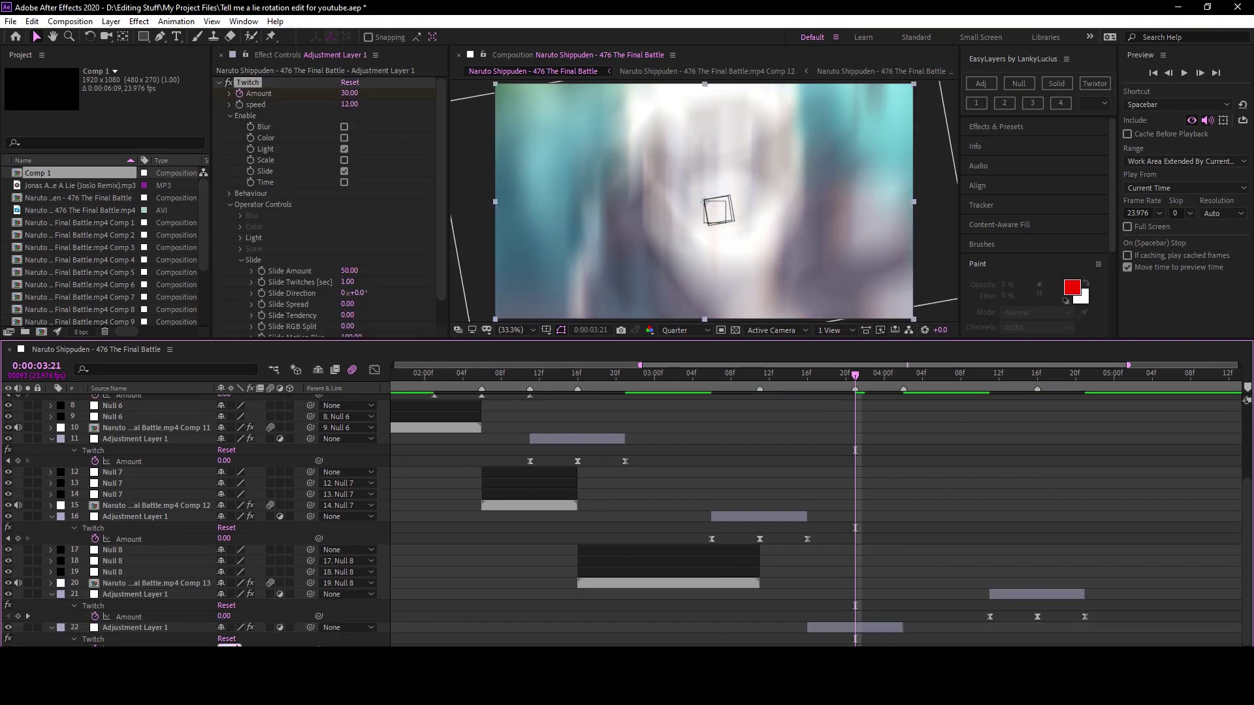
click(374, 370)
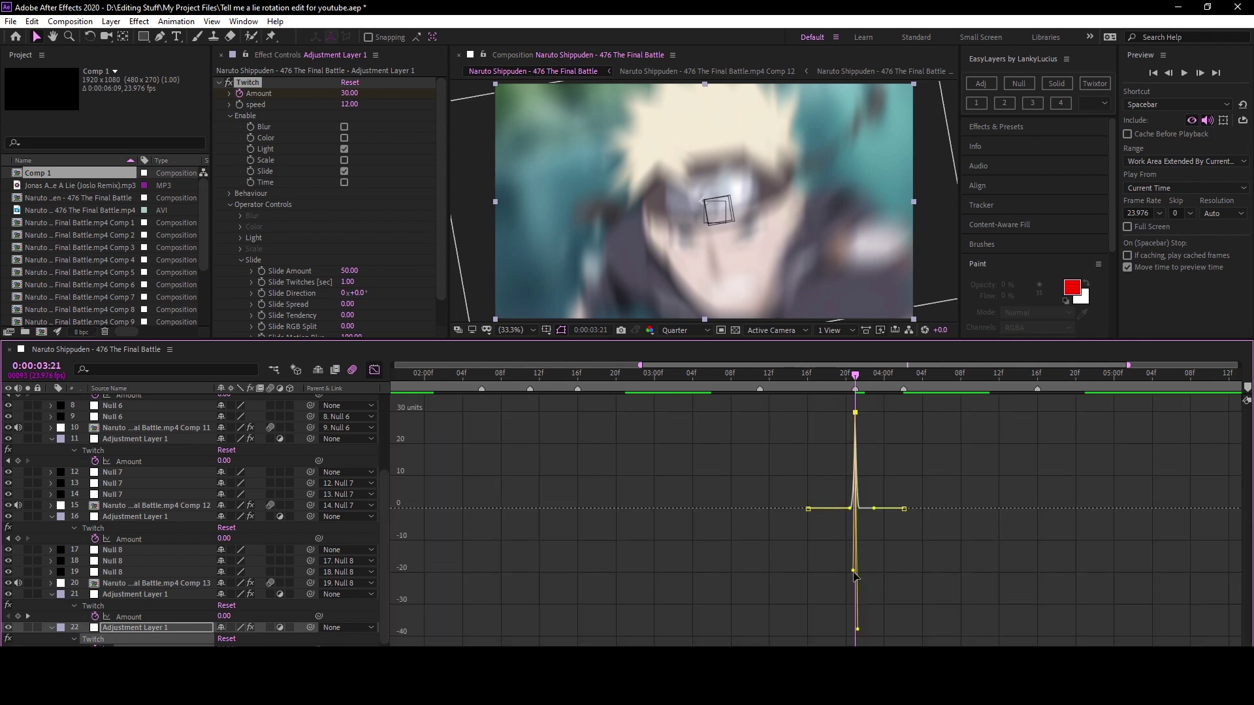
key(ctrl+a)
key(F9)
Preview the shakes from 03:01, then the whole edit from the start.
drag(944, 557, 873, 620)
click(664, 373)
click(374, 370)
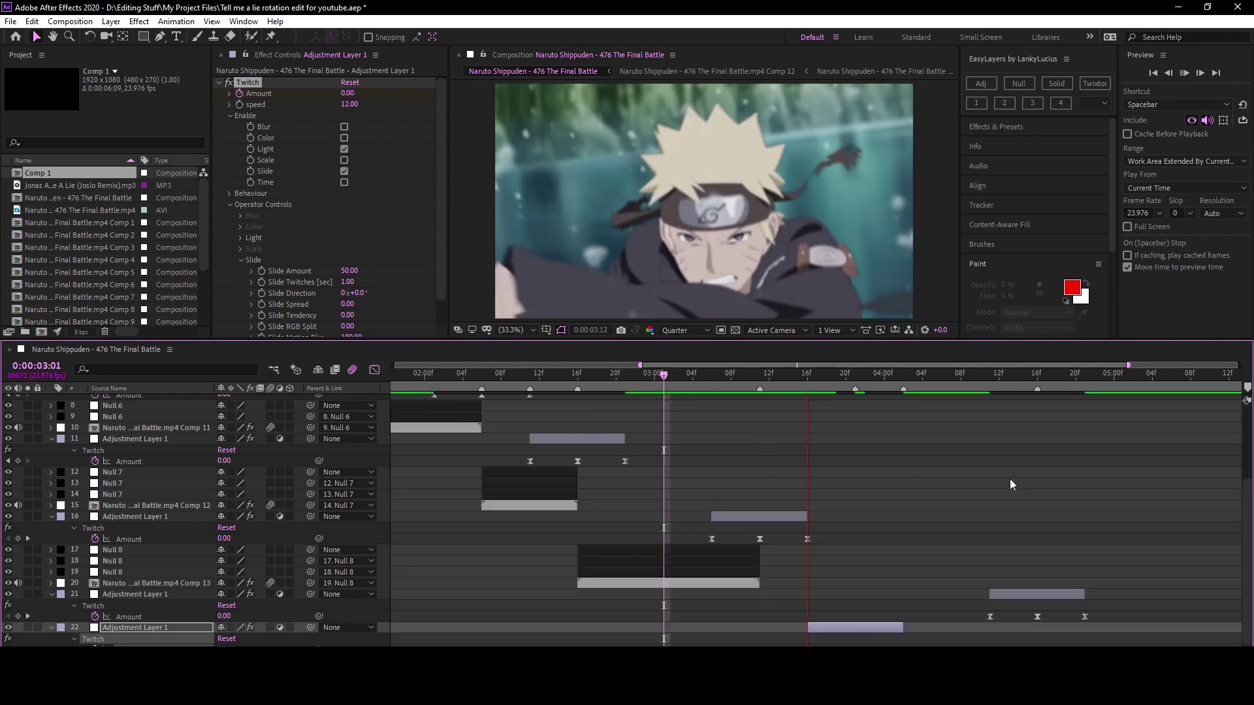
key(space)
key(space)
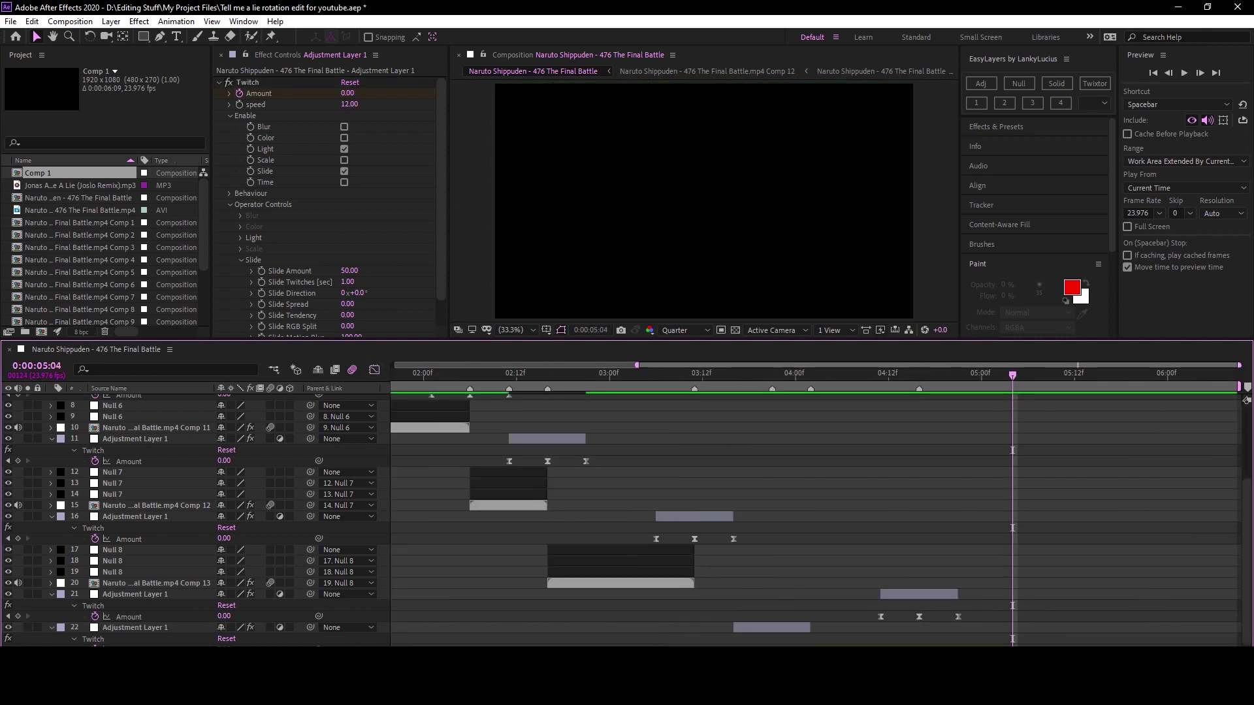
key(Home)
key(space)
scroll(499, 539, up, 4)
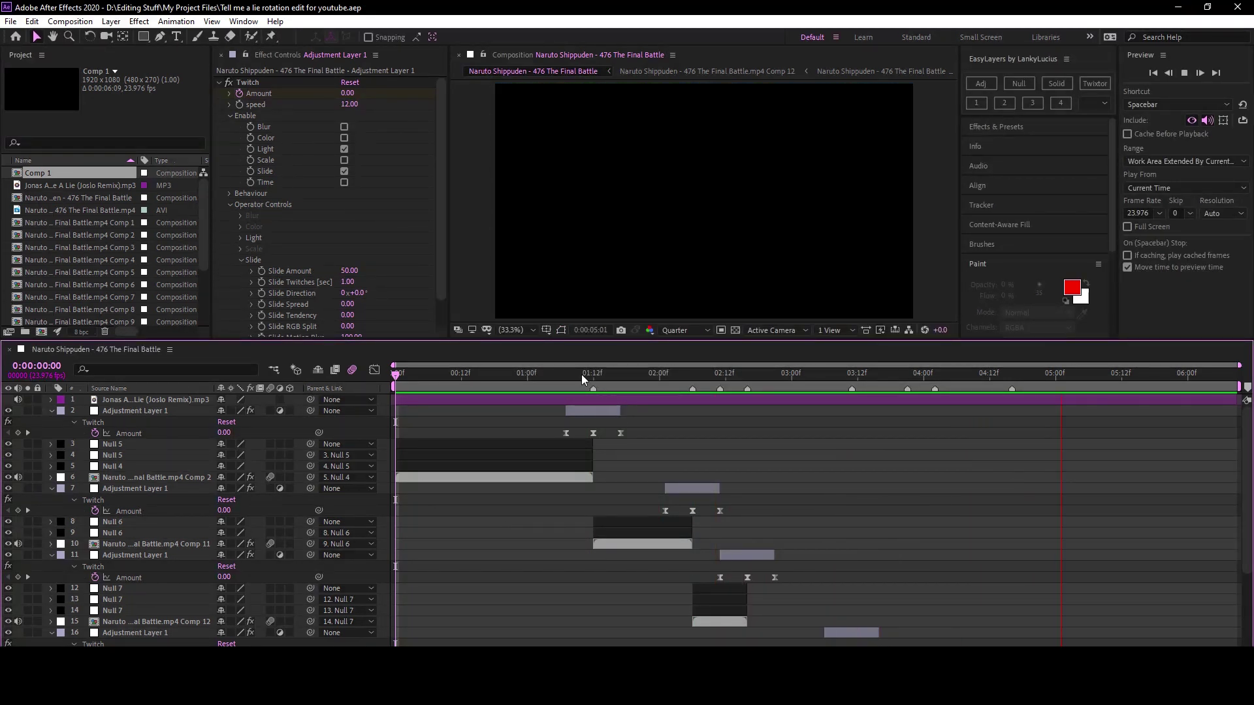
Preview the edit with the motion-tiled clips from the start.
click(565, 373)
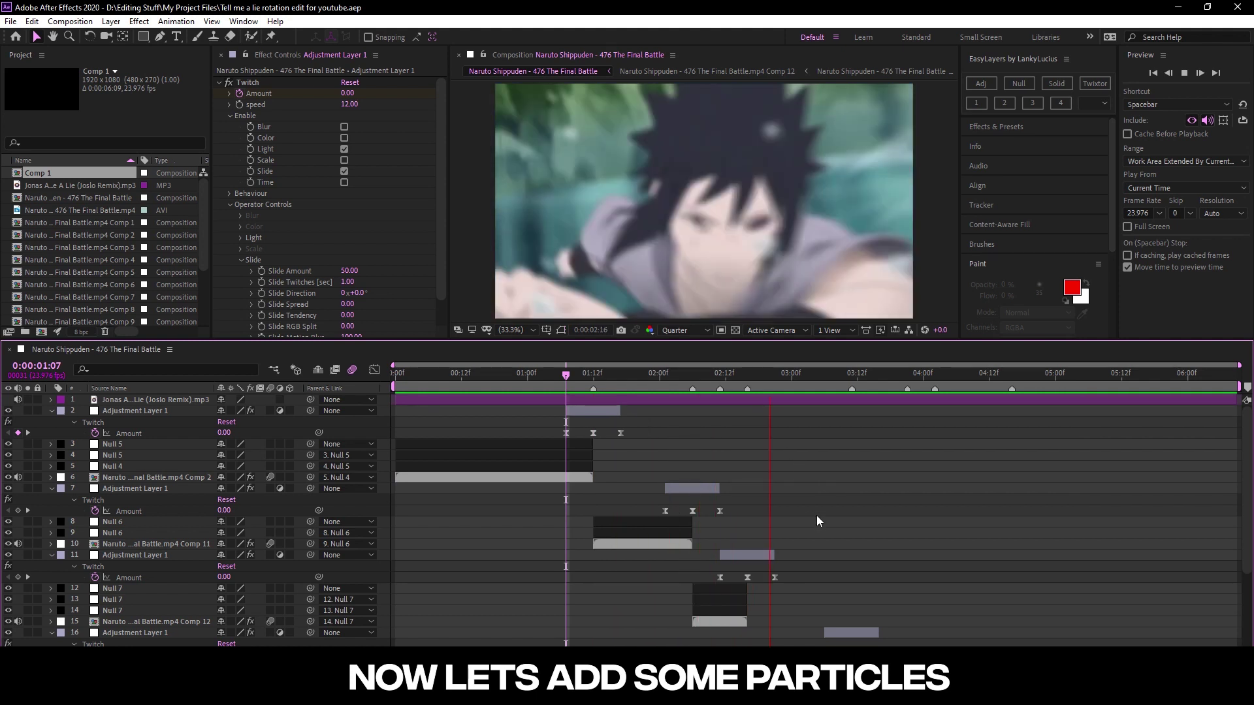
scroll(816, 520, down, 4)
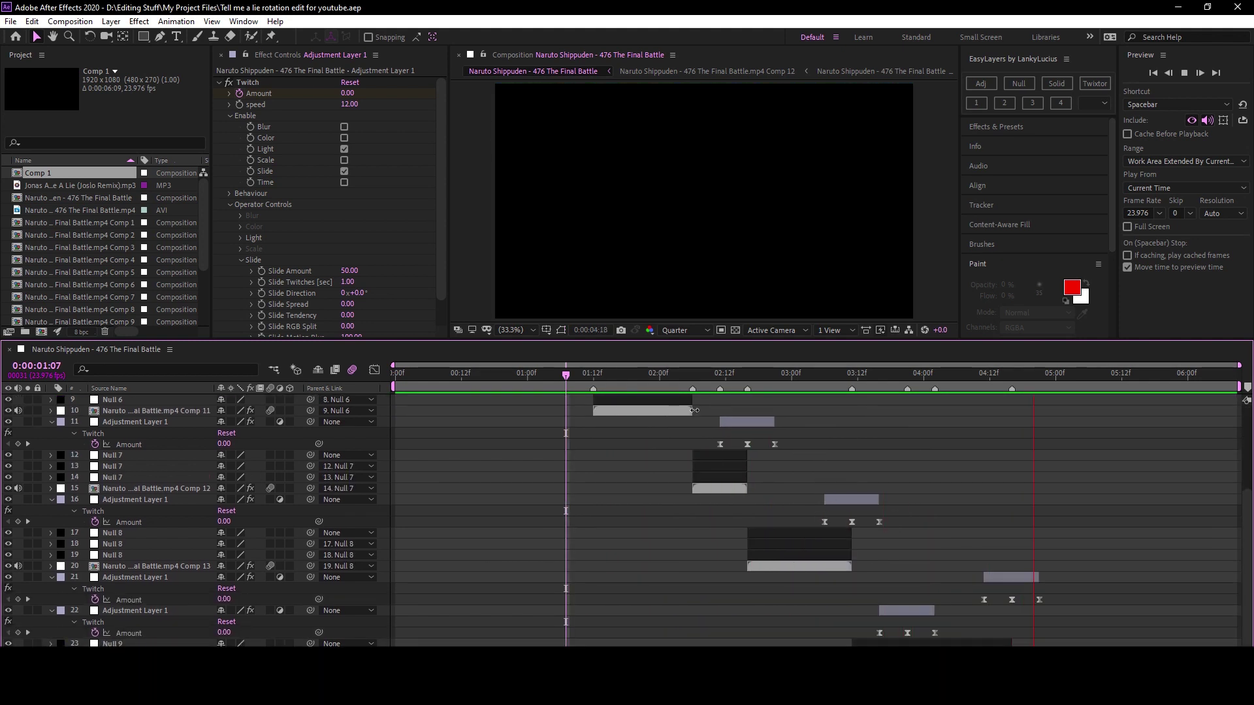
scroll(446, 496, up, 2)
scroll(484, 471, up, 2)
click(482, 476)
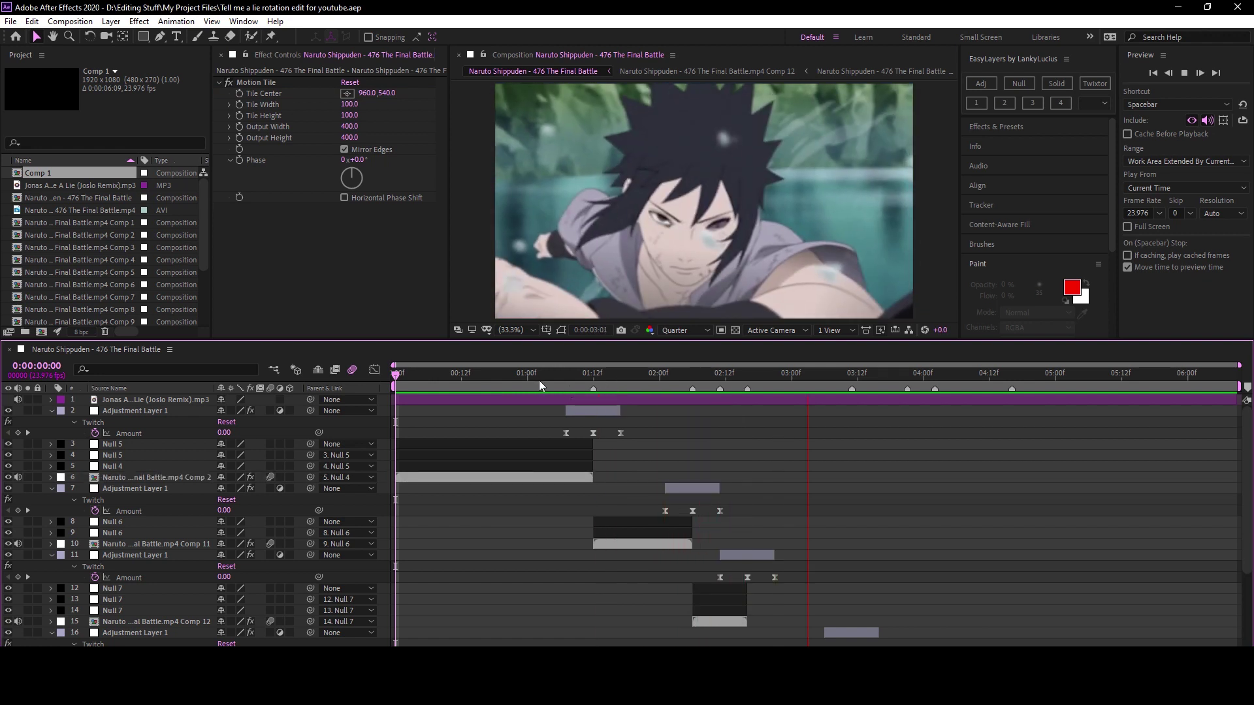
click(426, 455)
key(space)
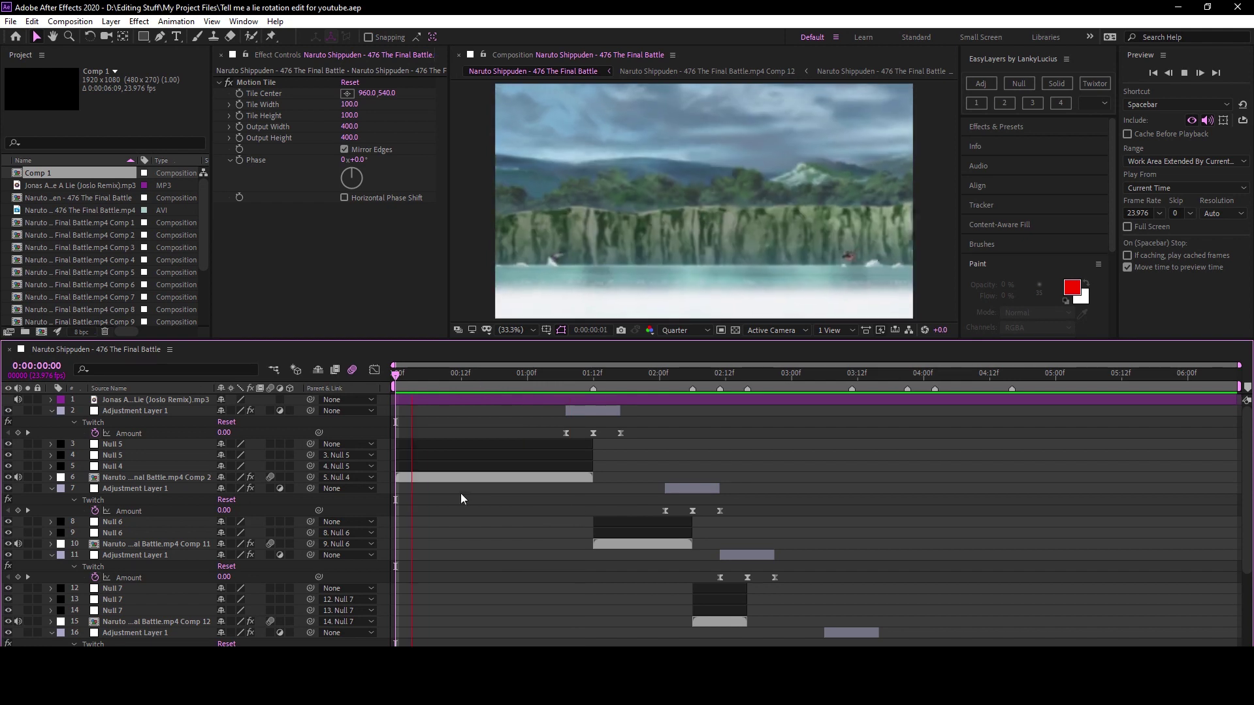
Inside Comp 11, add a black solid, apply Trapcode Particular and go to 19f.
double_click(613, 542)
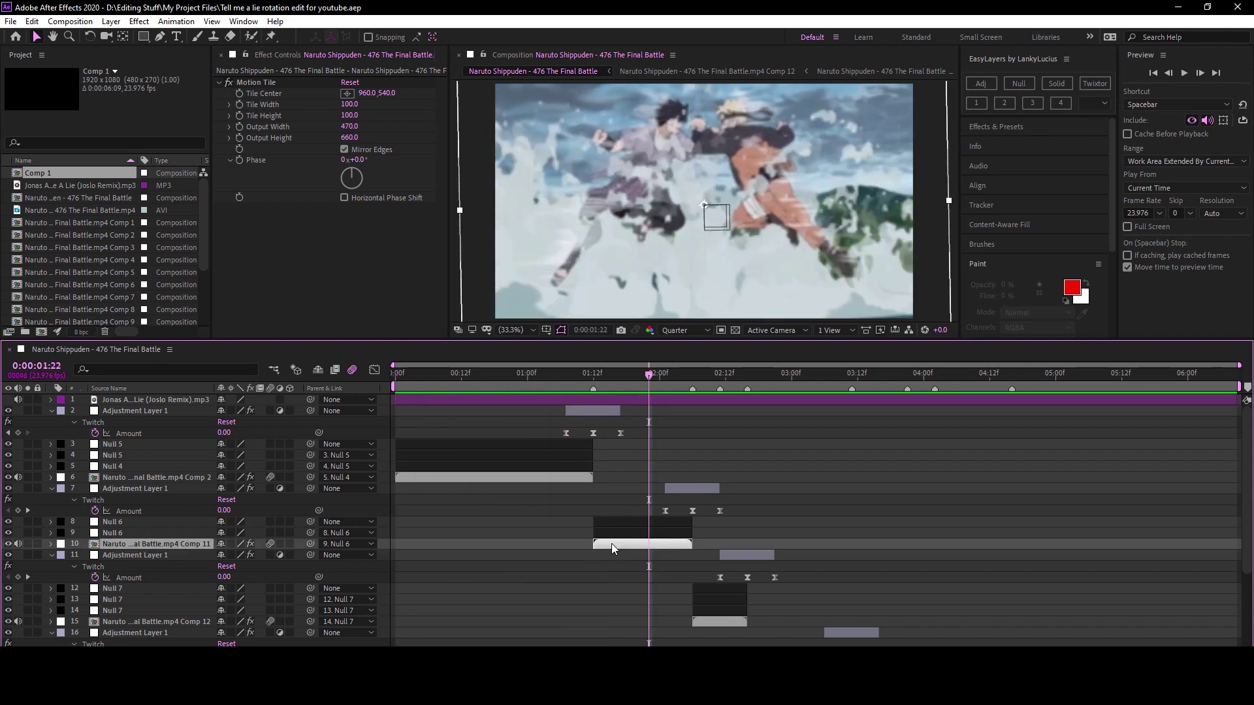
click(549, 409)
key(ctrl+y)
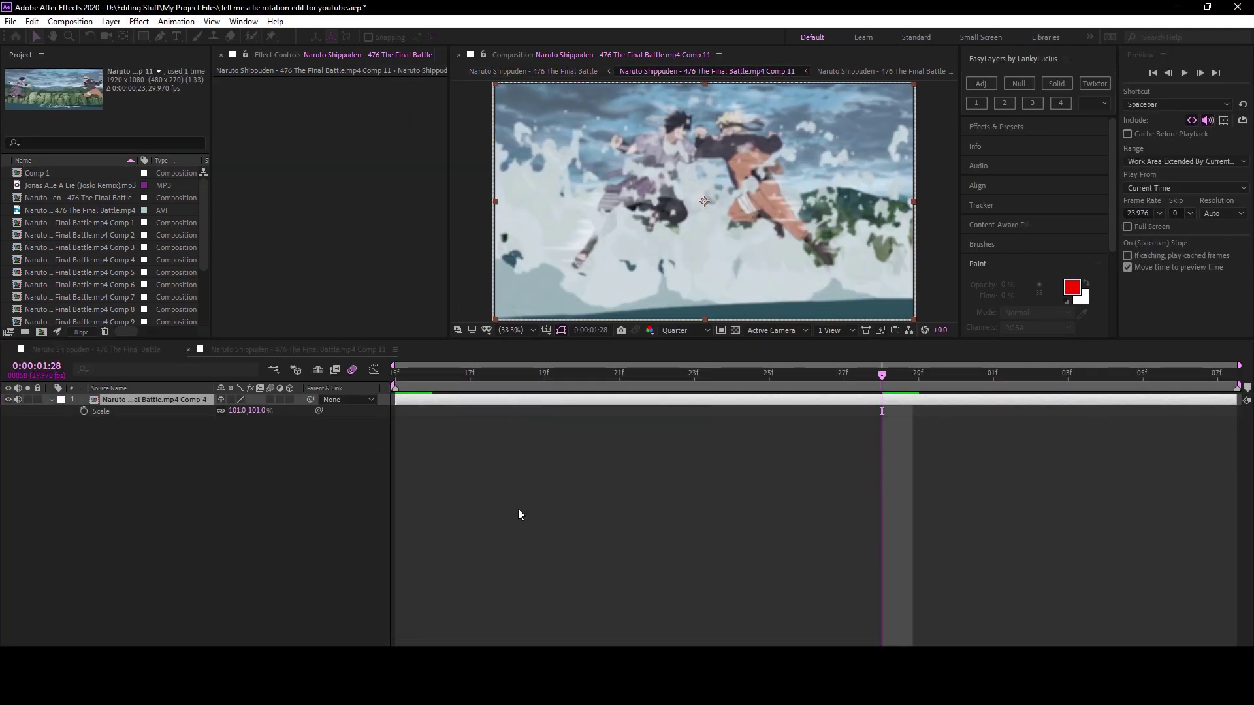
key(ctrl+space)
text(ap)
key(BackSpace)
key(BackSpace)
text(pos)
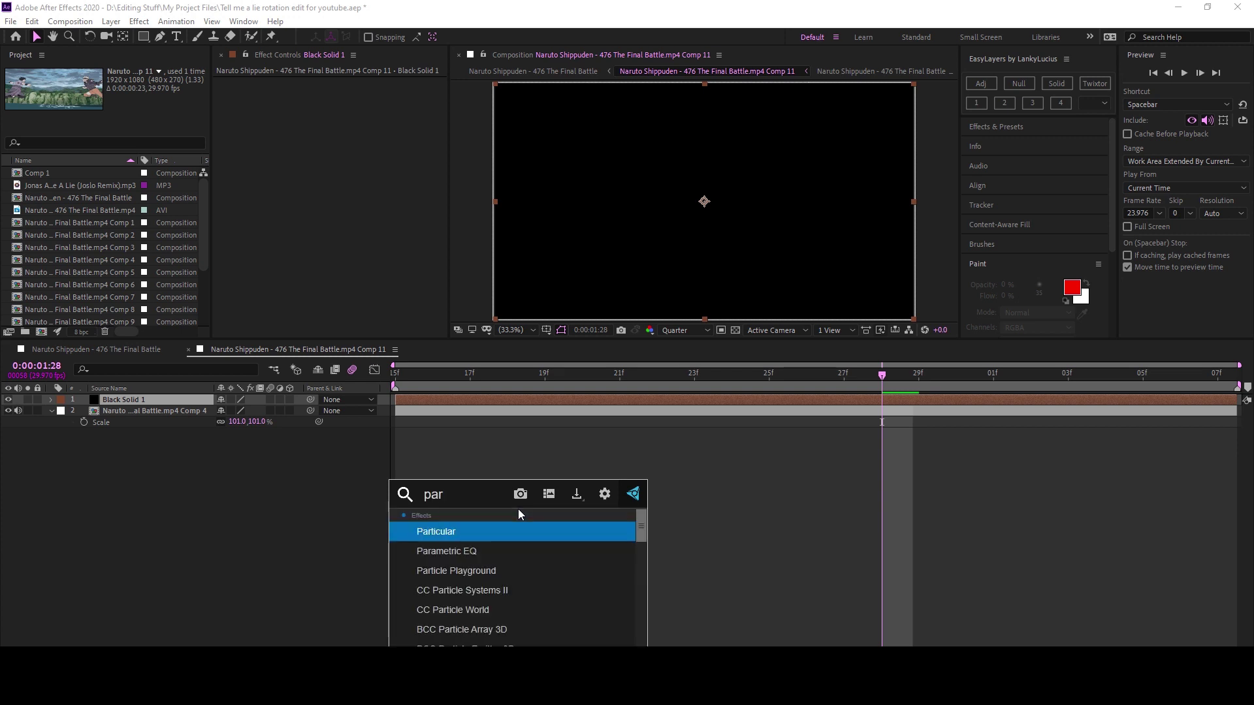
text(ter)
key(Return)
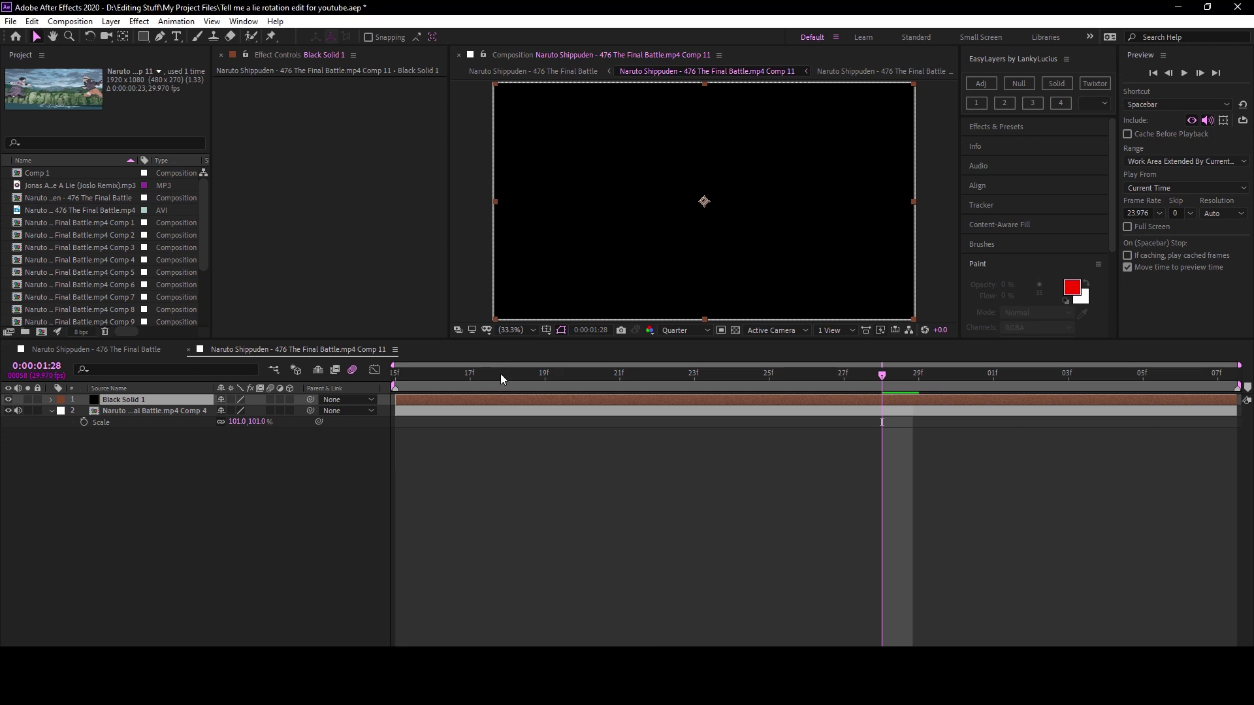
click(545, 374)
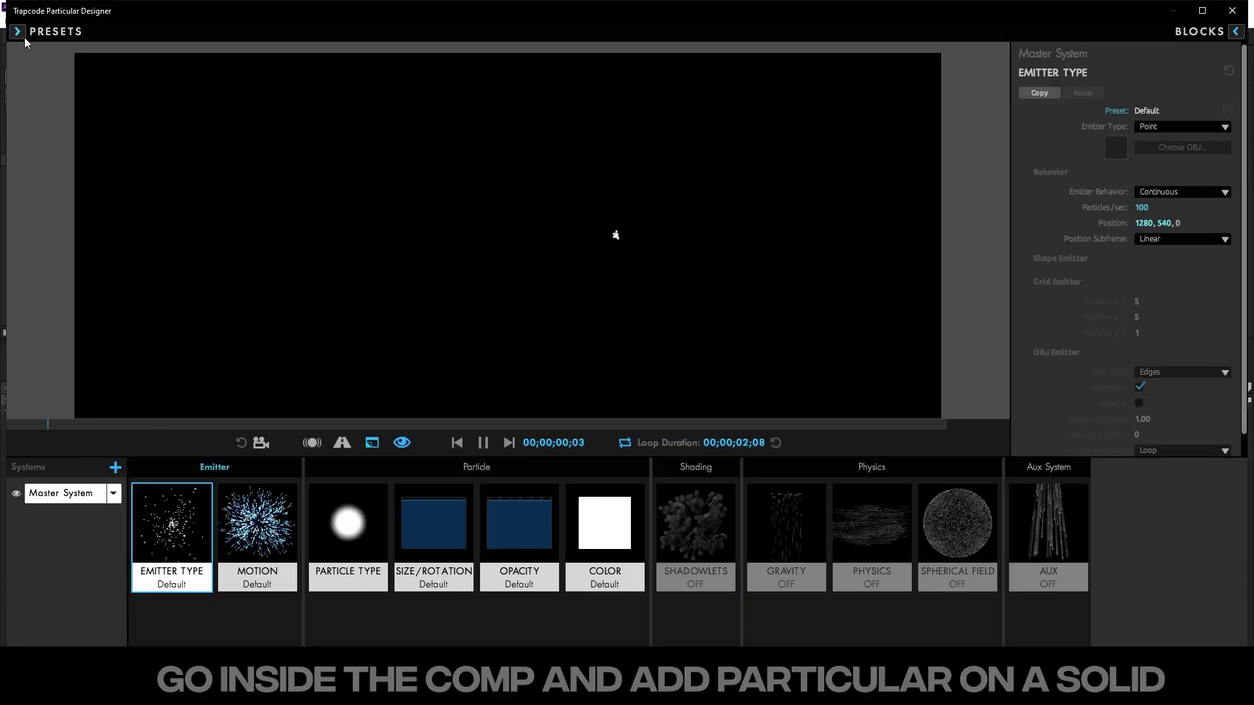
Maximize Particular Designer and apply the Fluid Swirl preset from Single System Presets.
click(1201, 11)
click(17, 32)
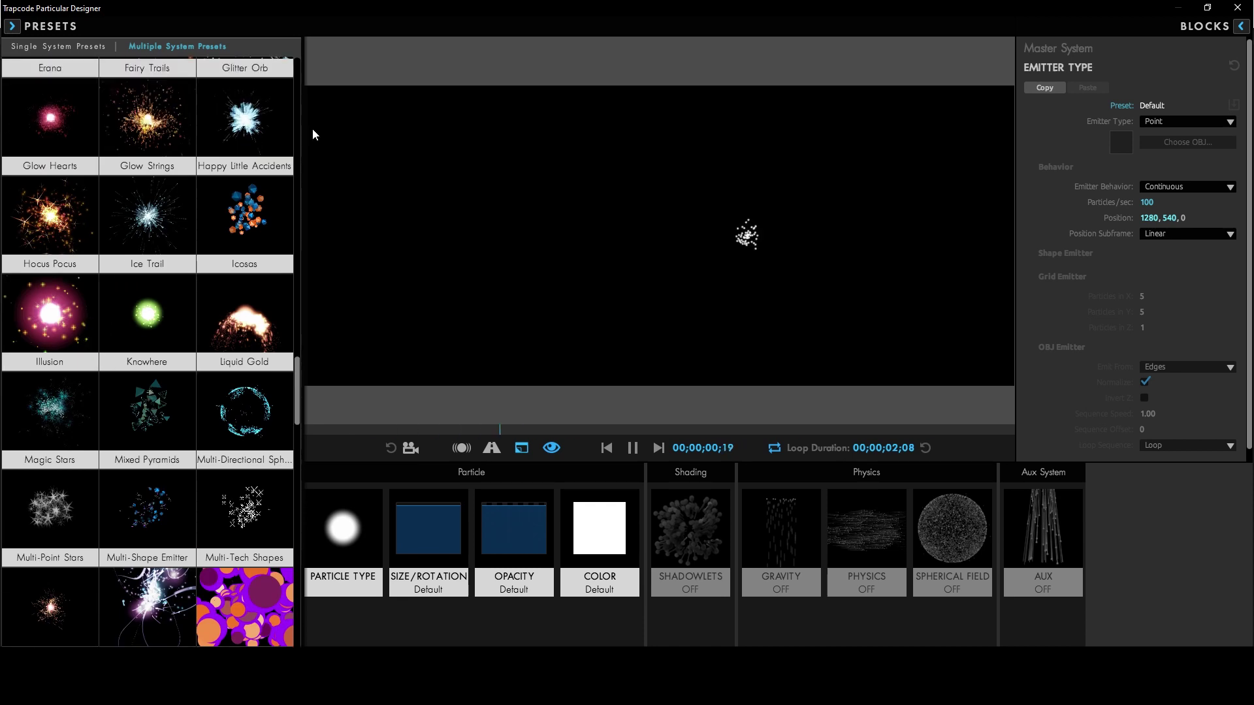
click(51, 46)
scroll(269, 319, down, 3)
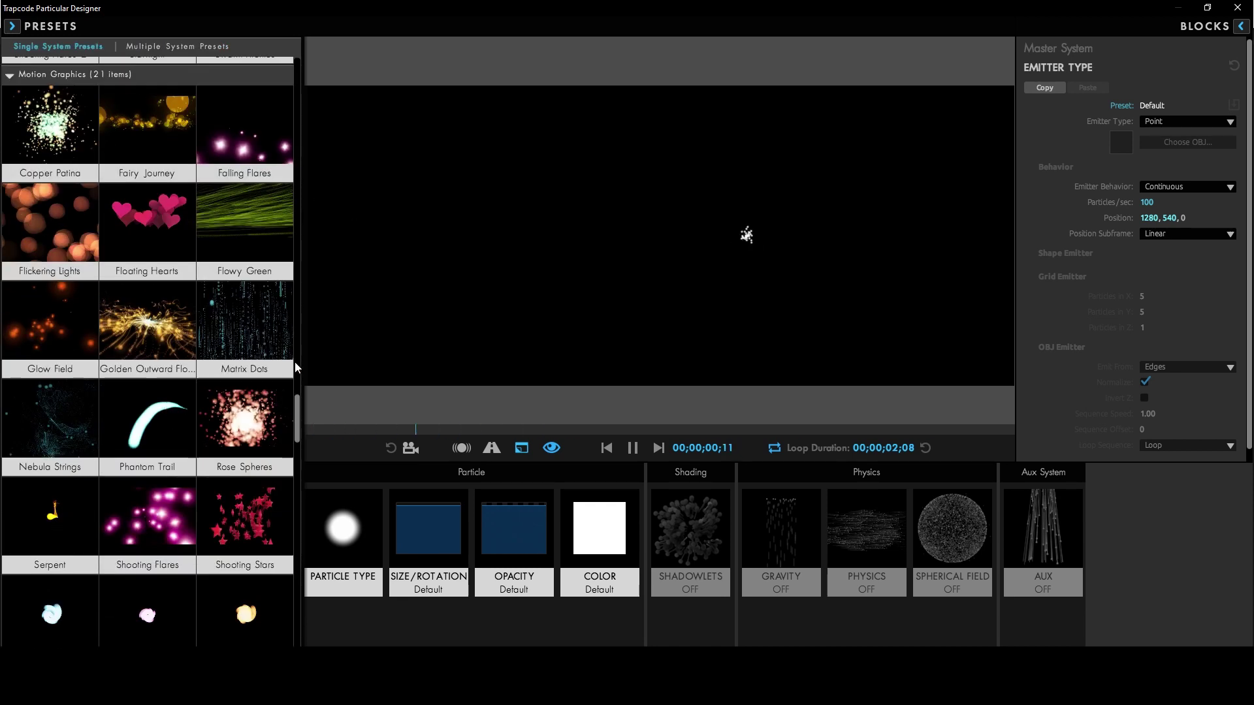
scroll(291, 582, down, 10)
scroll(291, 582, down, 3)
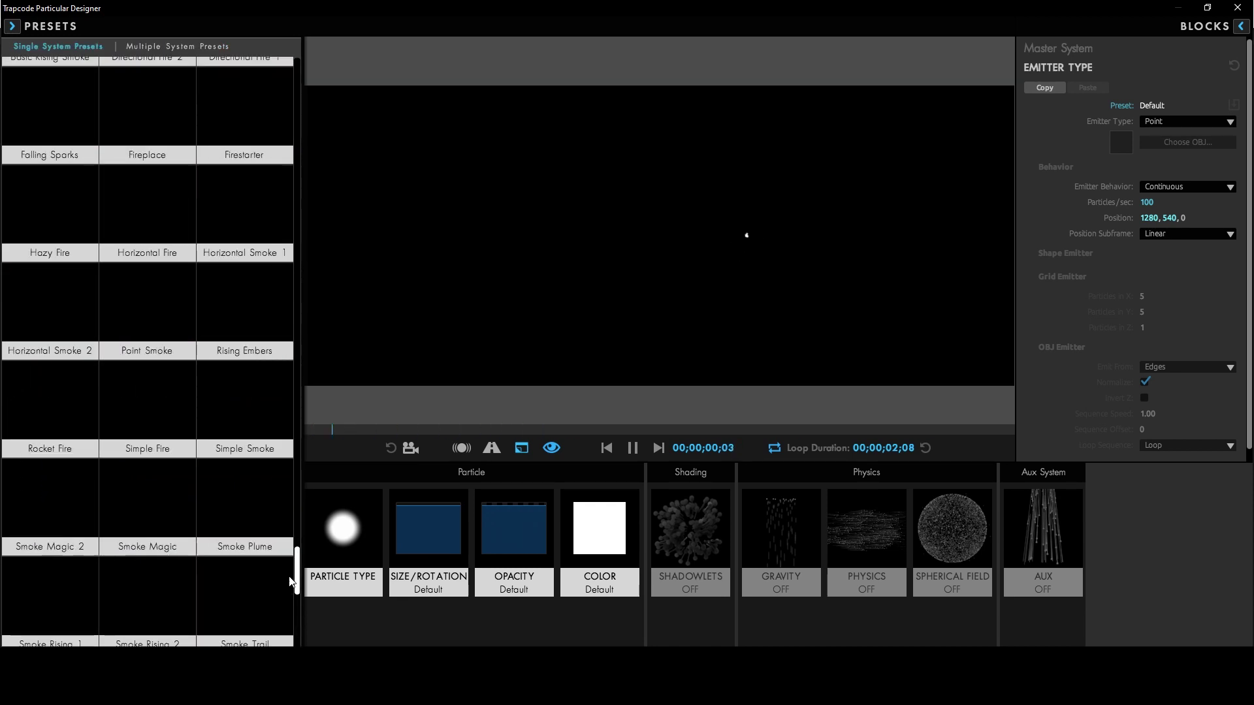
scroll(290, 581, down, 3)
scroll(291, 582, down, 3)
scroll(291, 617, down, 3)
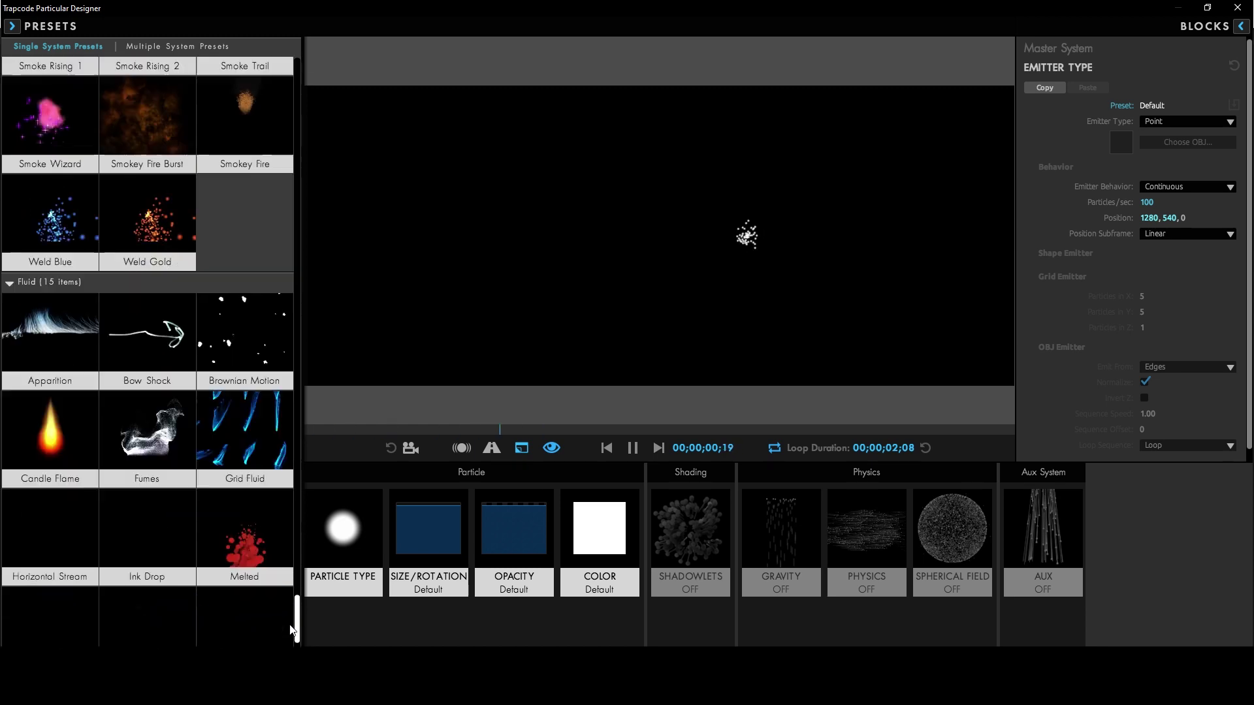
scroll(292, 620, down, 2)
click(279, 593)
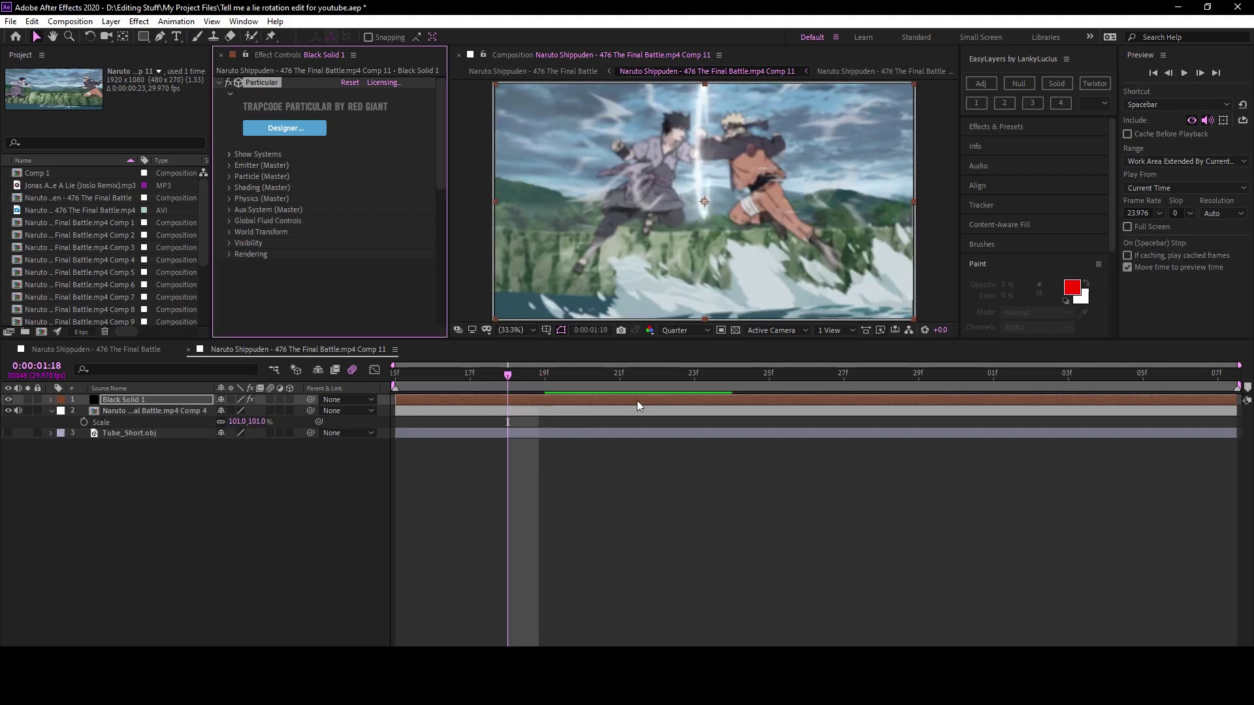
Extend Black Solid 1 to the comp end and expand the Particle (Master) settings.
click(918, 373)
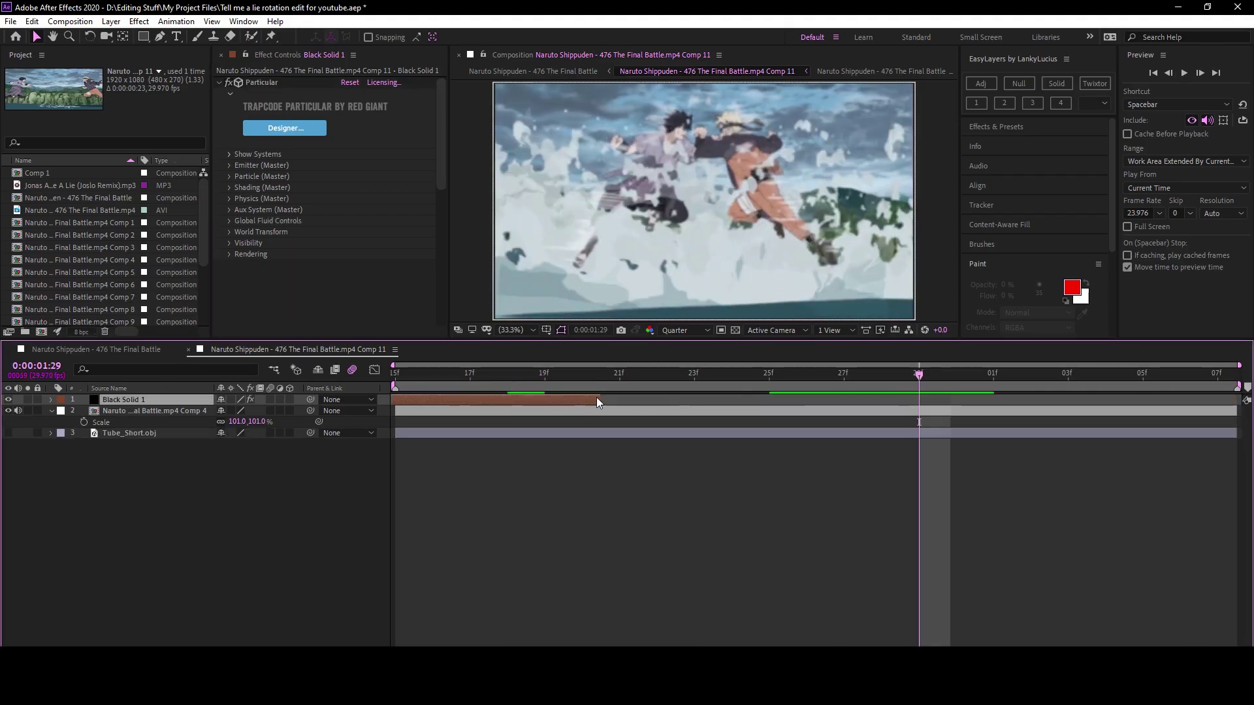
drag(596, 400, 1237, 400)
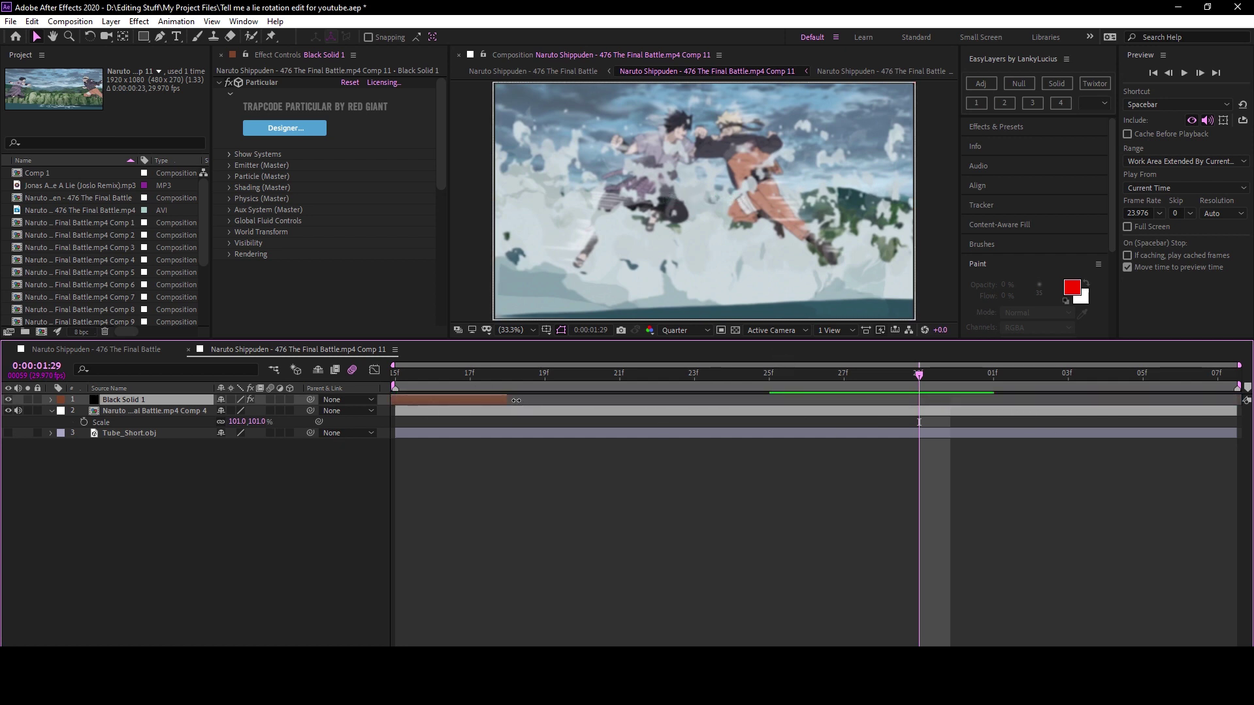
key(ctrl+z)
key(ctrl+z)
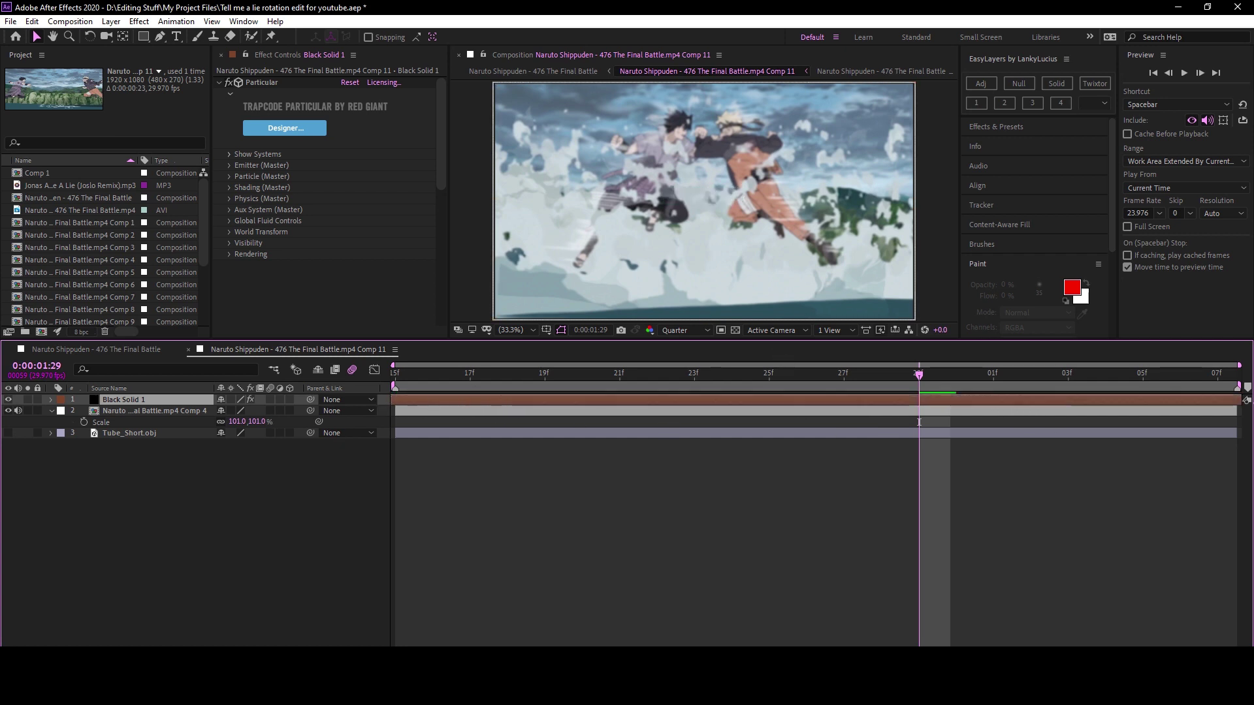
key(ctrl+z)
drag(442, 402, 1237, 399)
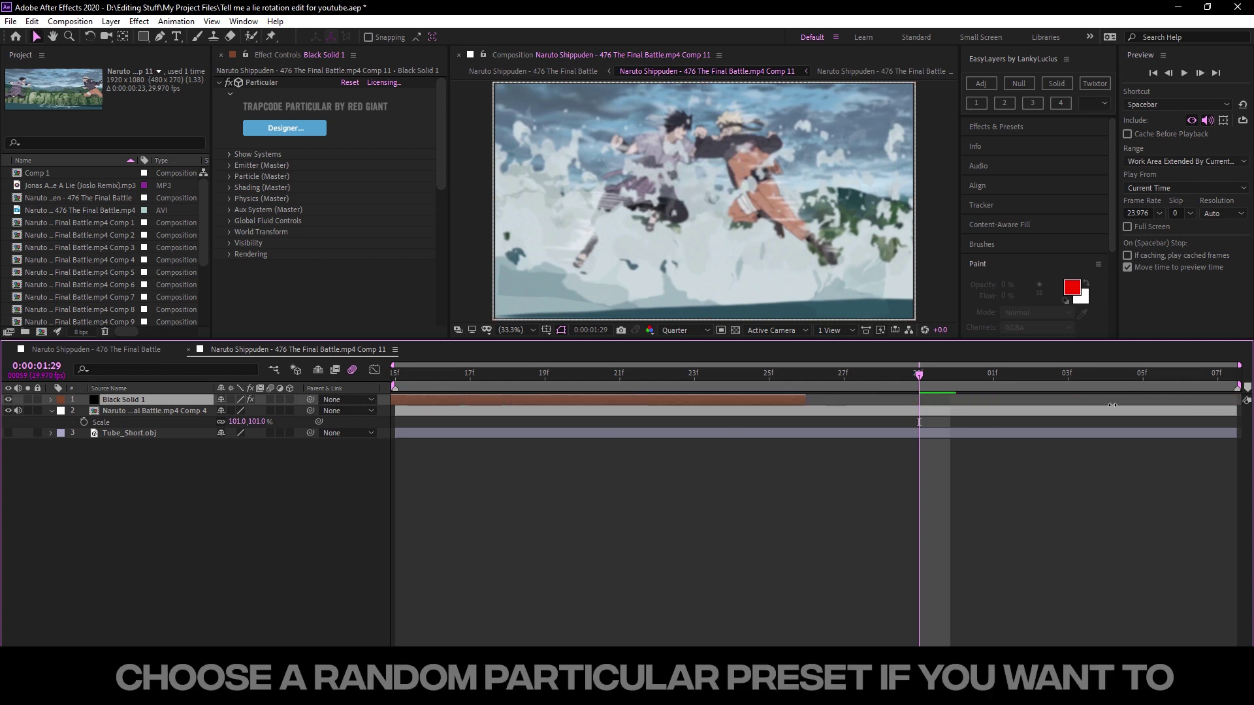
mouse_move(1102, 400)
mouse_down()
mouse_move(389, 397)
mouse_move(1237, 398)
mouse_up()
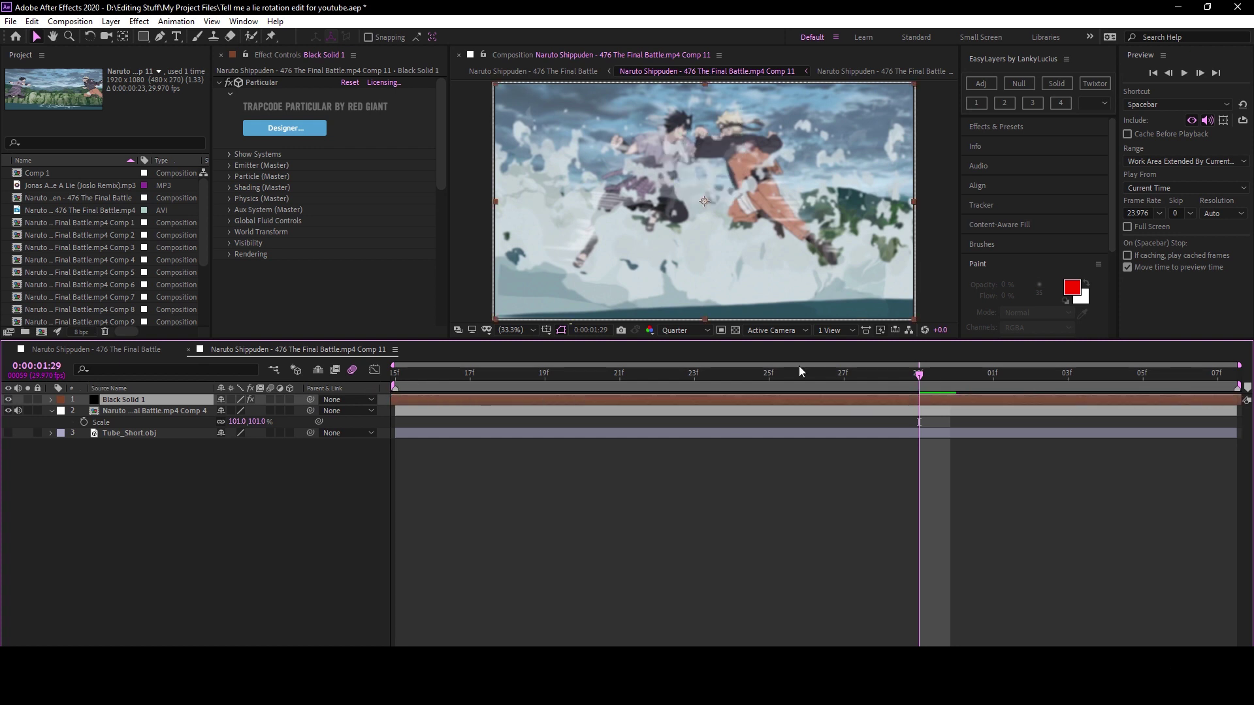
click(229, 171)
scroll(341, 267, down, 5)
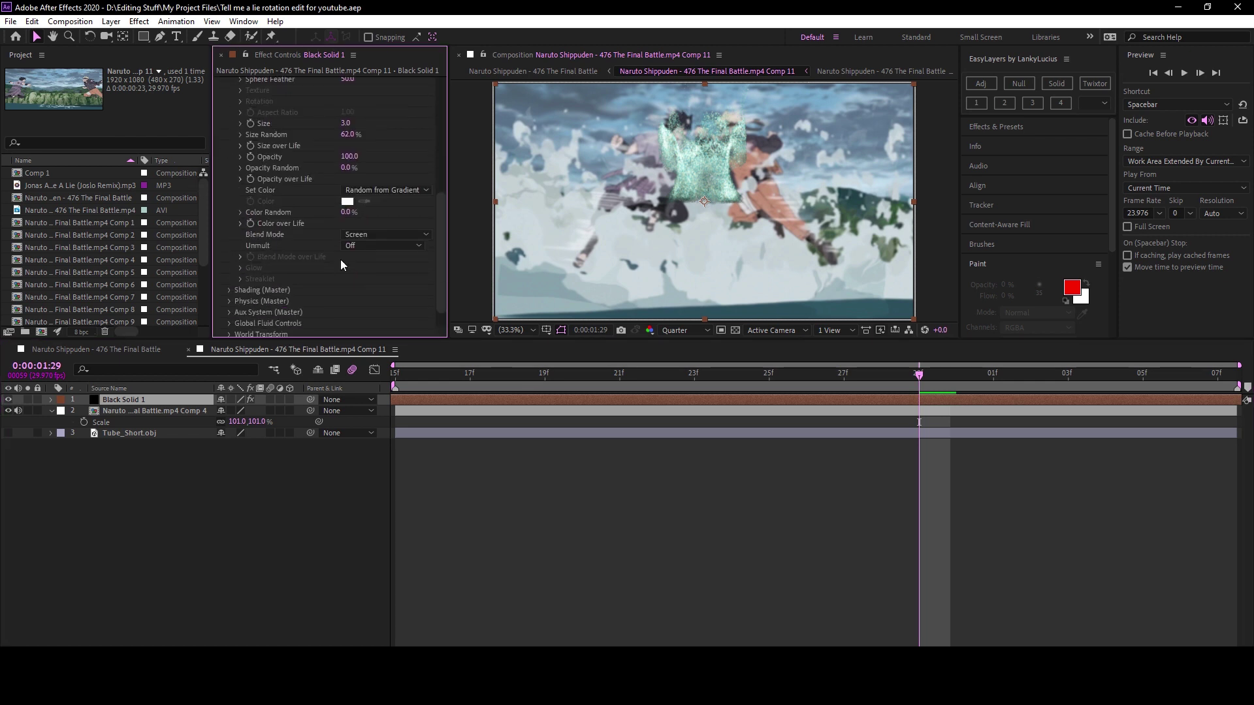
Lower the emitter's Particles/sec and push its Z position far back.
scroll(272, 190, up, 3)
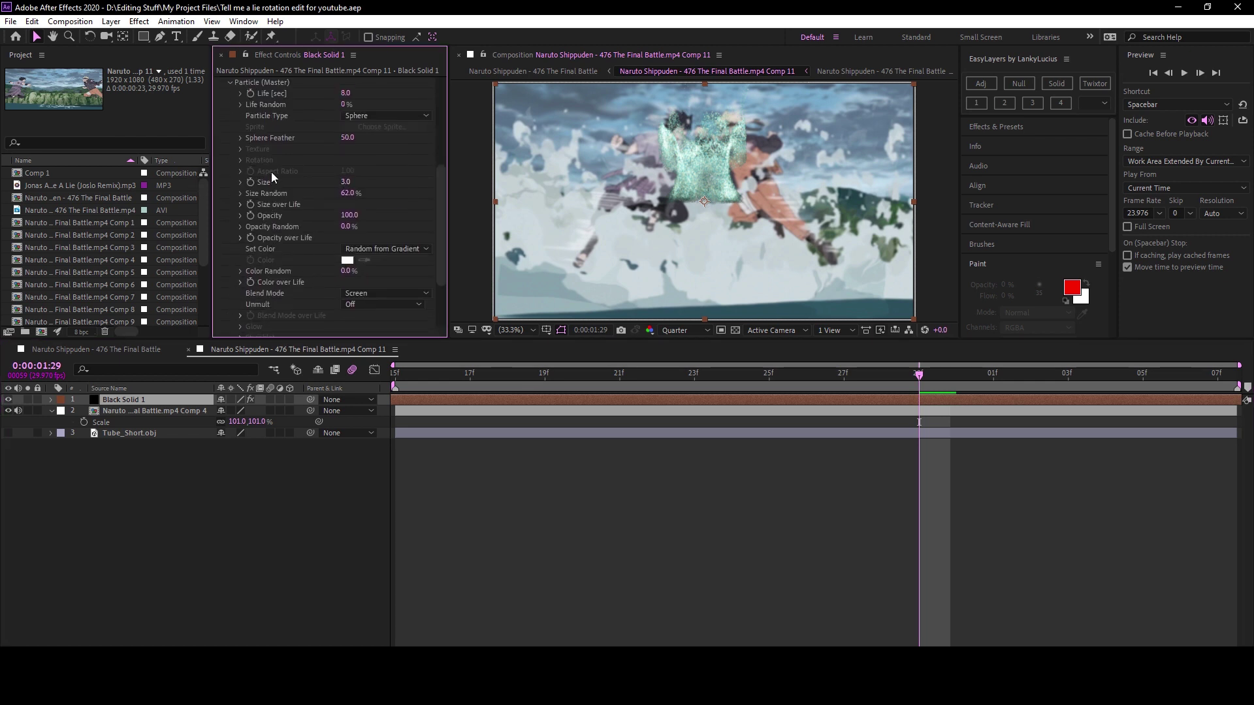
scroll(273, 171, up, 3)
scroll(334, 174, up, 5)
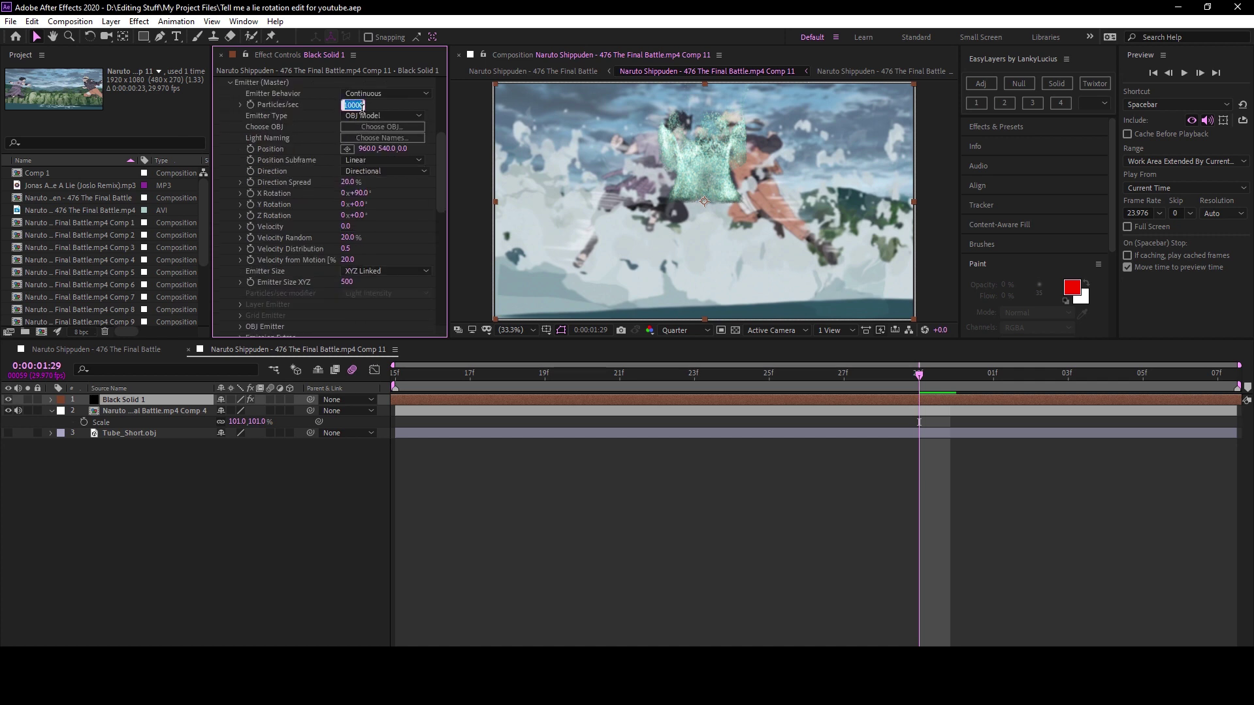
drag(318, 115, 260, 118)
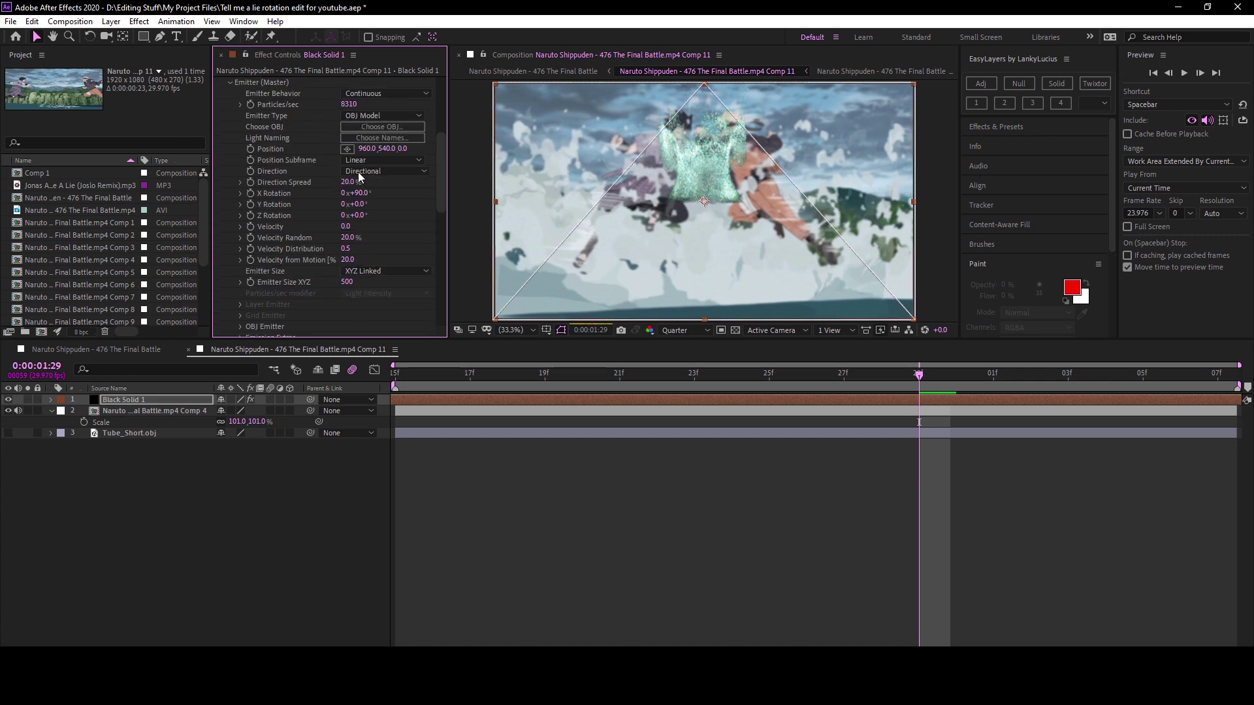
drag(412, 148, 391, 148)
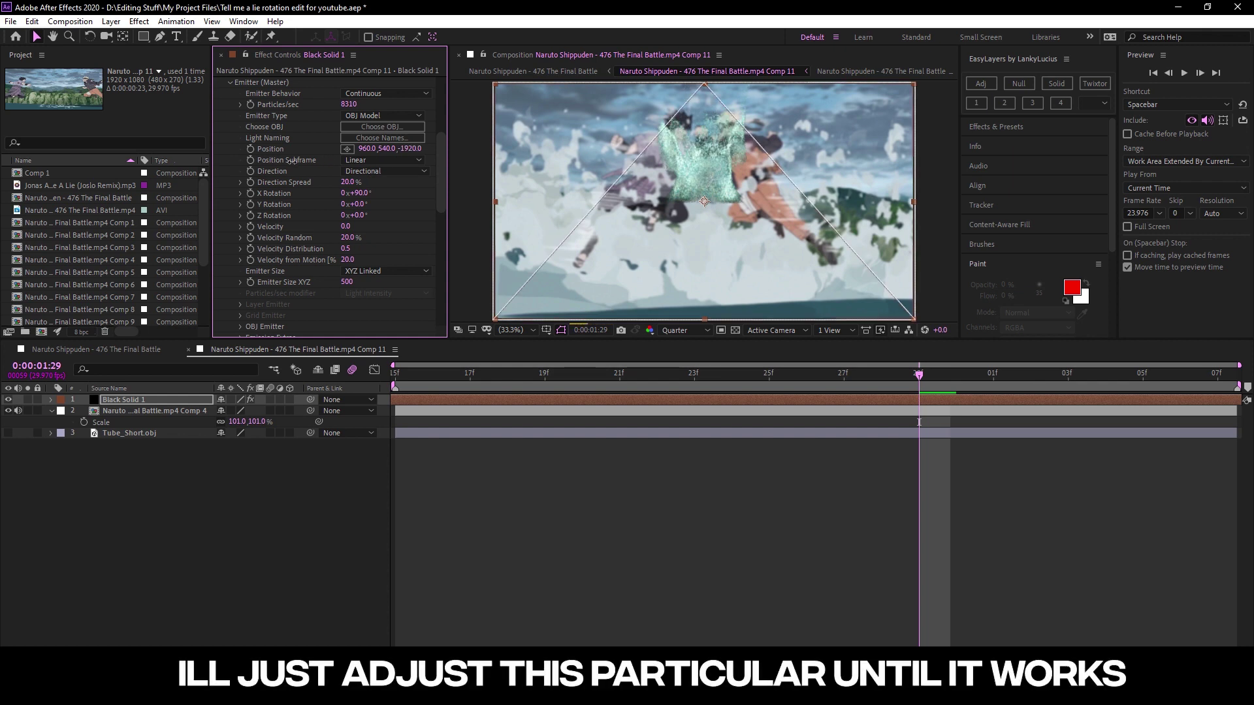
drag(292, 161, 192, 180)
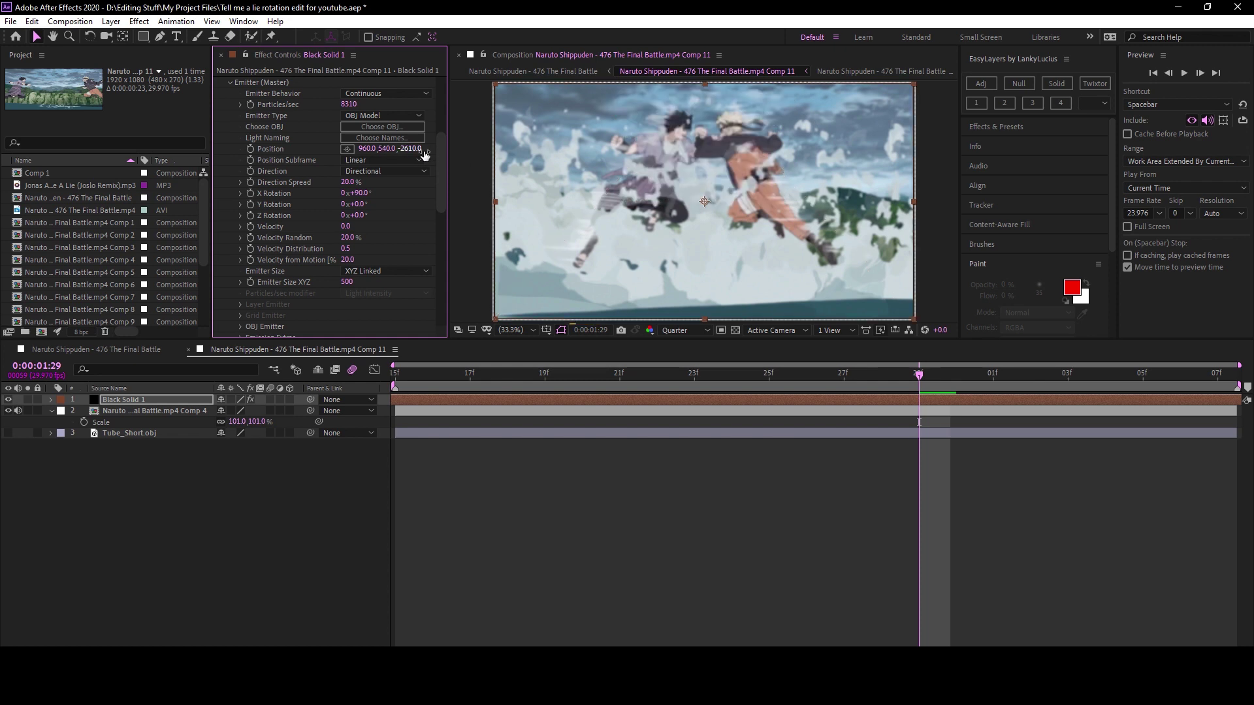
Reposition the emitter's X and Y, entering 540 for Y, so particles fill the lower frame.
drag(463, 141, 472, 141)
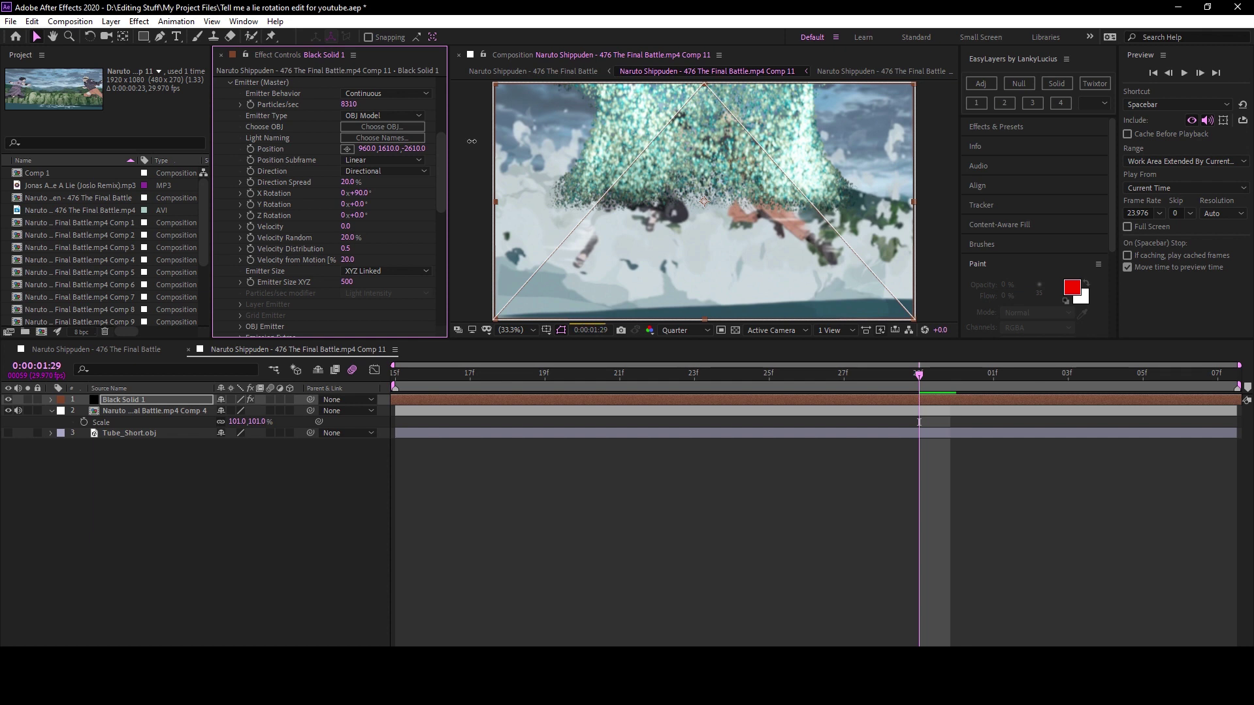
click(390, 148)
text(540)
key(Return)
click(348, 149)
click(696, 276)
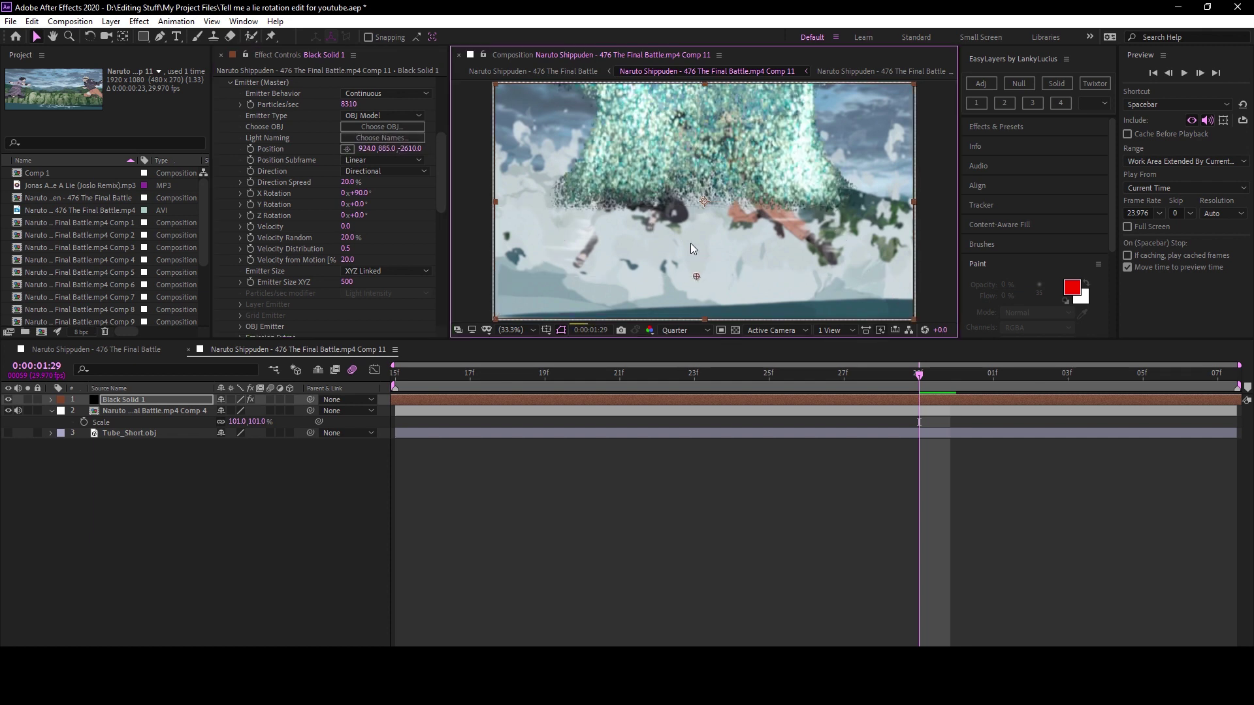
drag(363, 149, 459, 153)
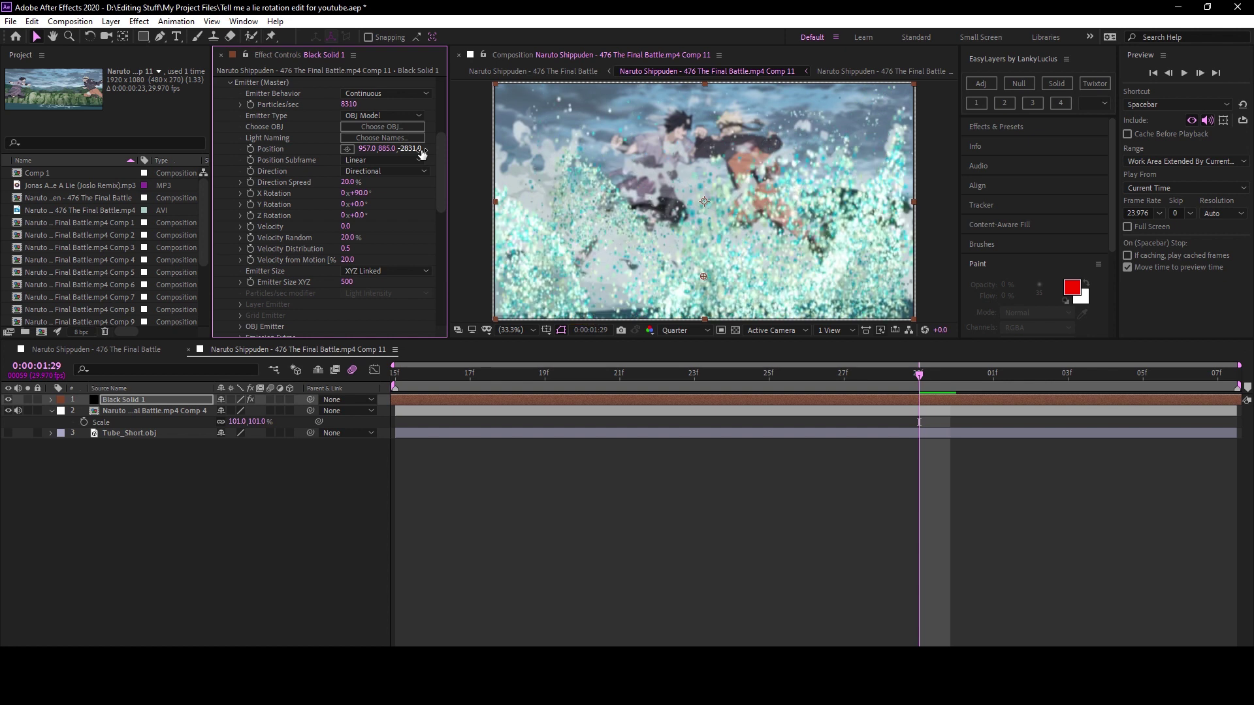
scroll(328, 162, up, 3)
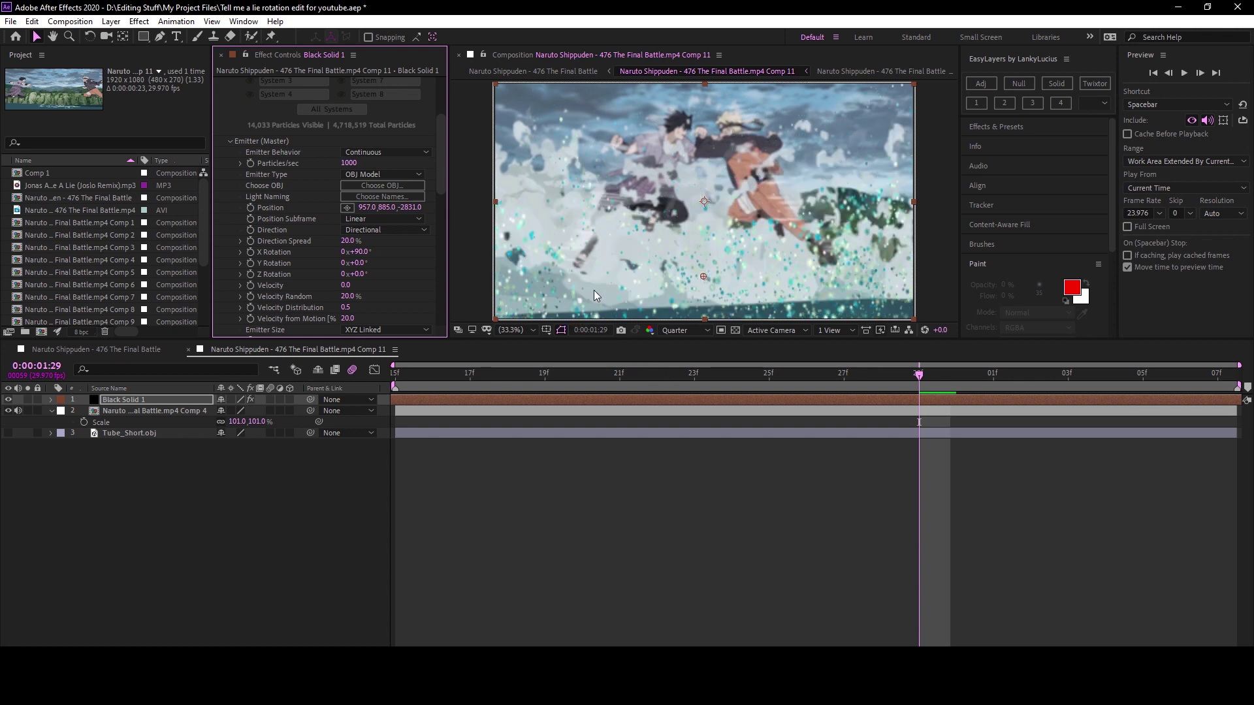
click(544, 373)
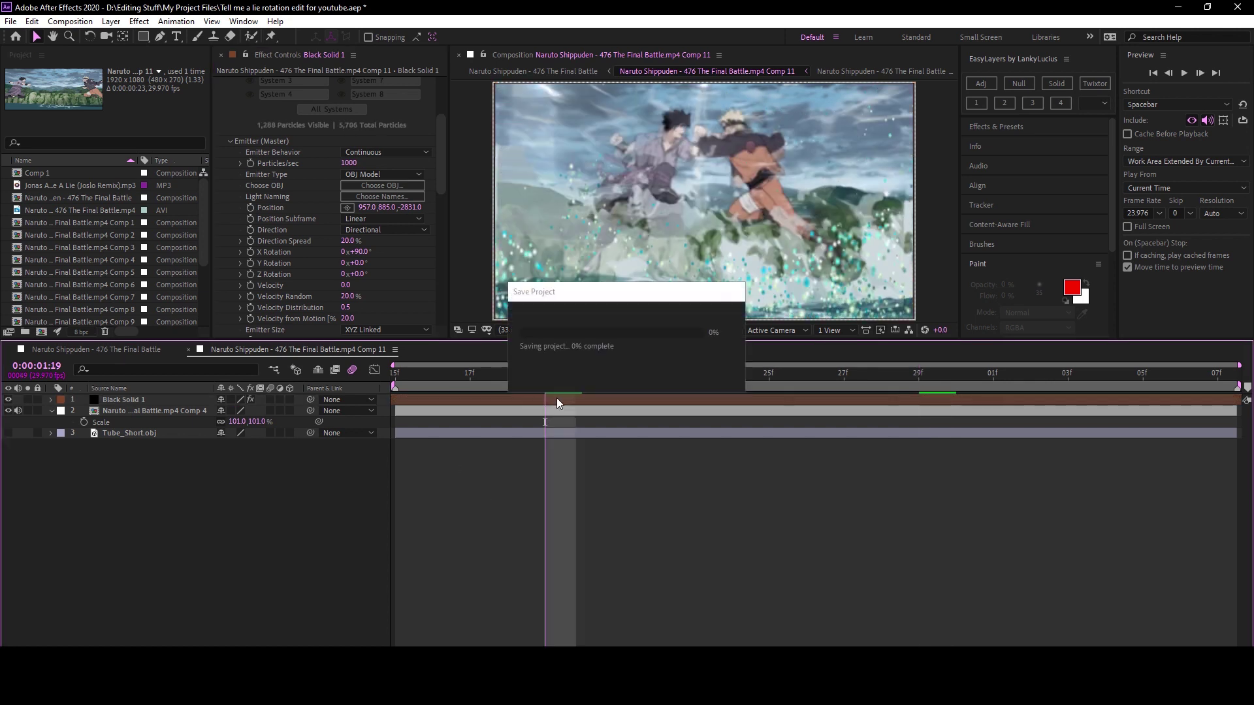
Apply Deep Glow and Tritone to Black Solid 1, with a magenta-purple Midtones colour.
key(ctrl+space)
text(deep)
key(Return)
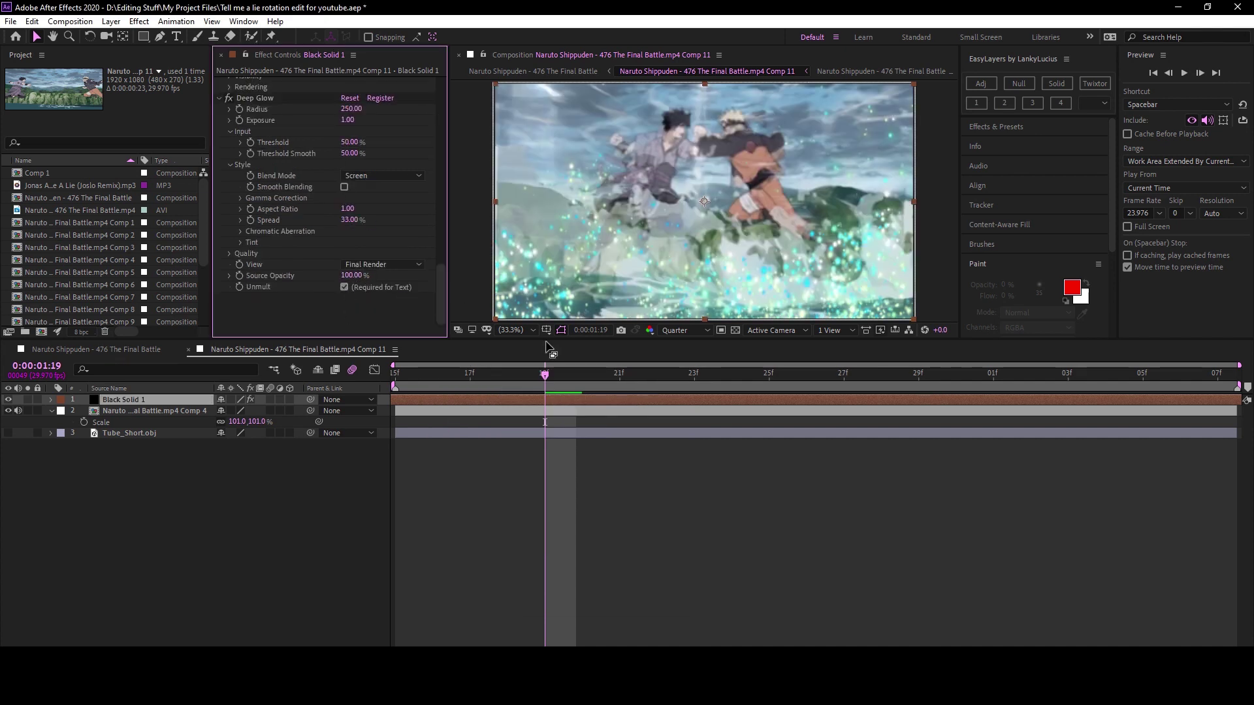
key(ctrl+space)
text(trit)
key(Return)
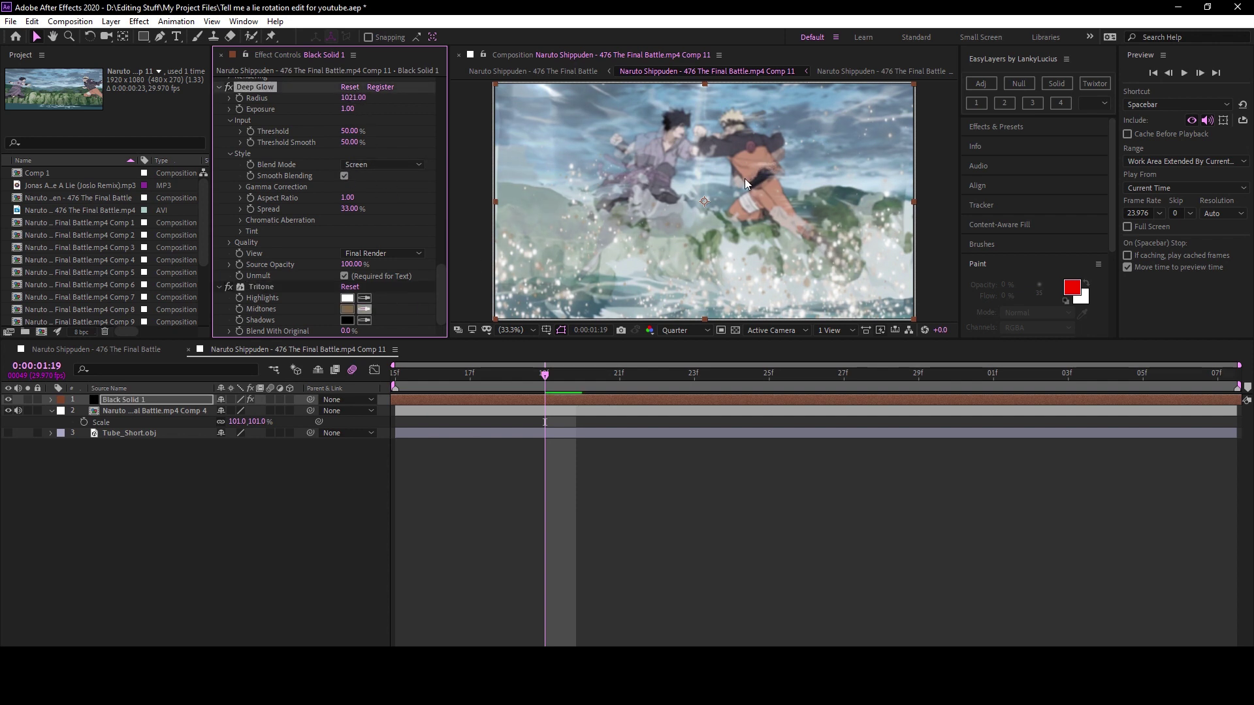
click(347, 310)
mouse_move(363, 215)
mouse_down()
mouse_move(348, 122)
mouse_move(361, 99)
mouse_up()
click(466, 71)
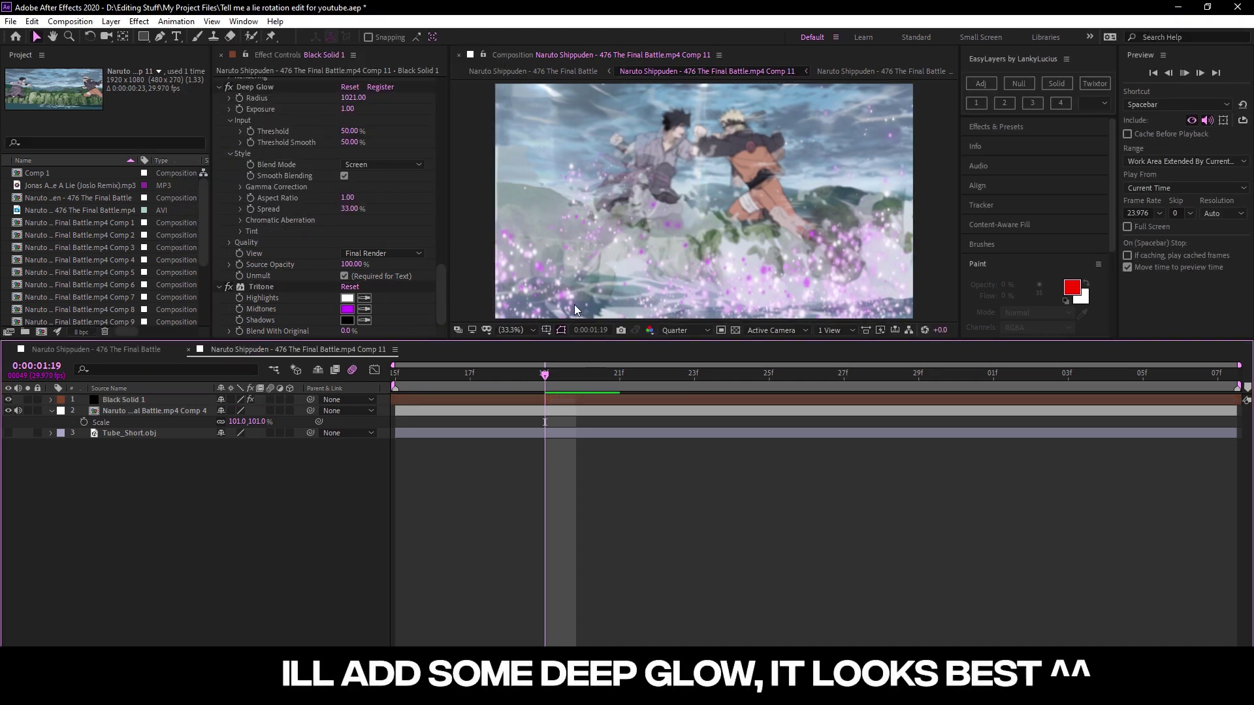
Turn off motion blur on Black Solid 1 and create a new black solid.
key(comma)
key(comma)
key(period)
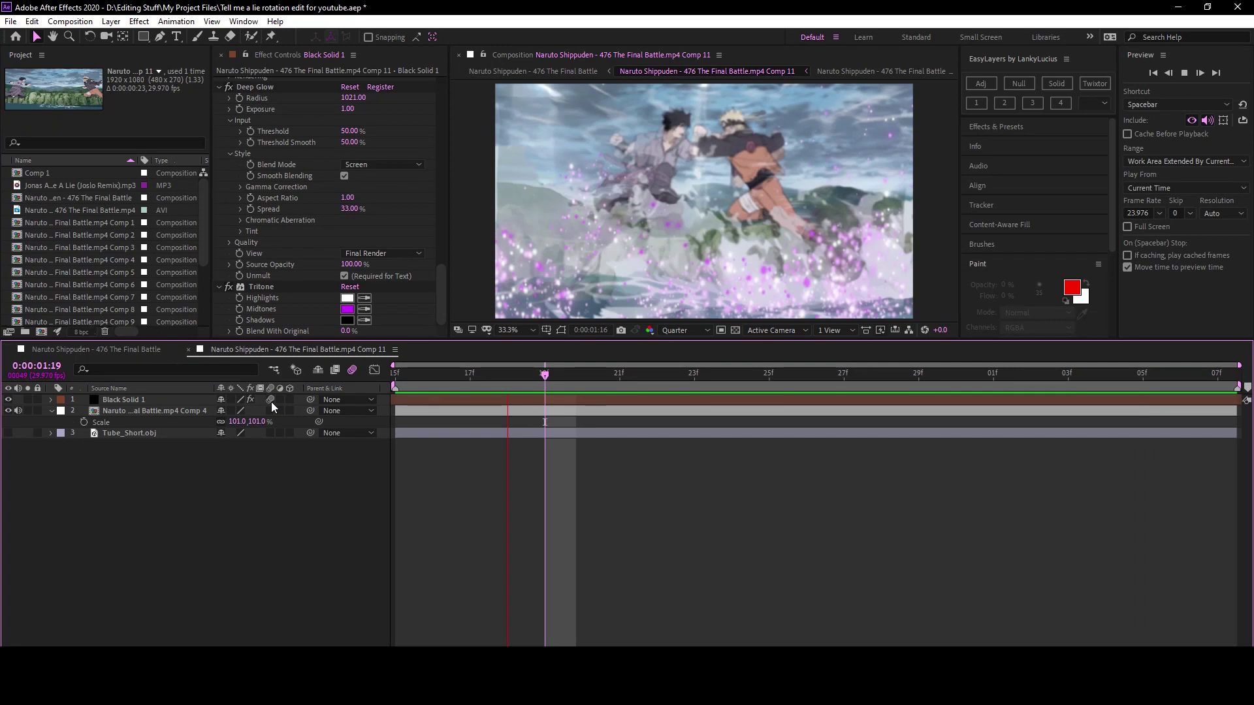
click(270, 400)
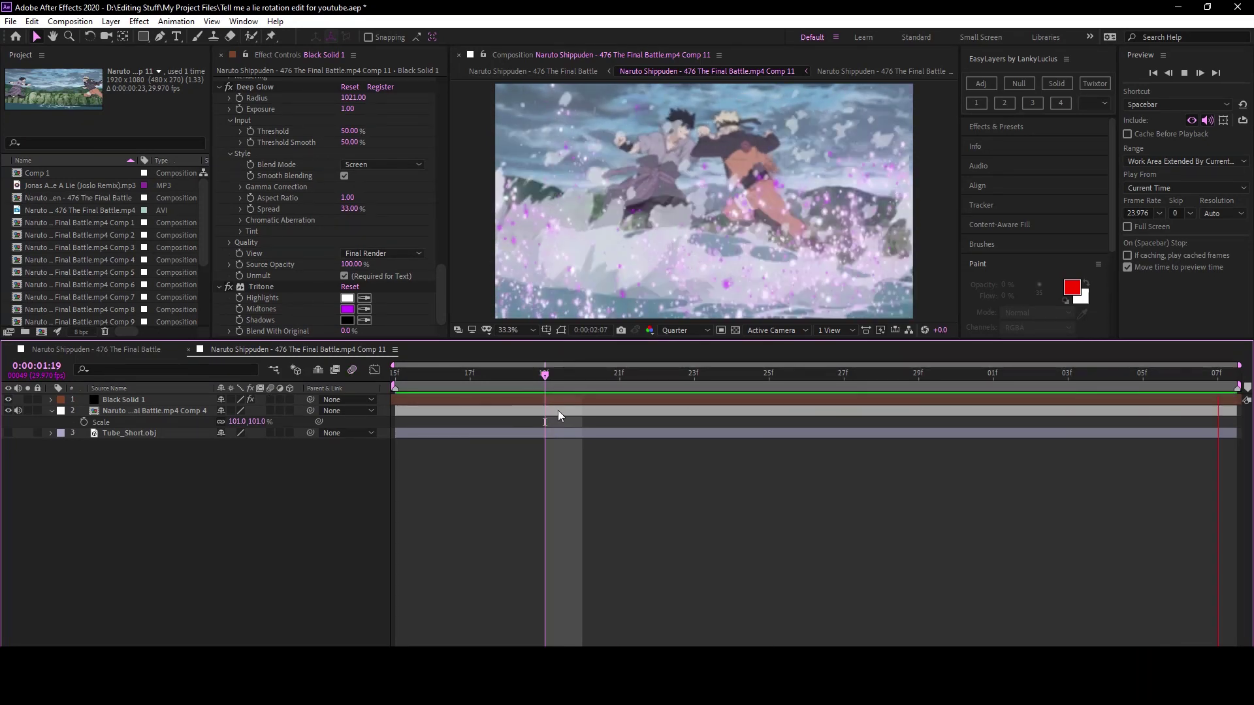
key(space)
key(ctrl+y)
key(ctrl+space)
Give Black Solid 2 an Optical Flares Light preset positioned off-frame at 2306, -416.
text(optical)
key(Return)
click(277, 108)
click(615, 151)
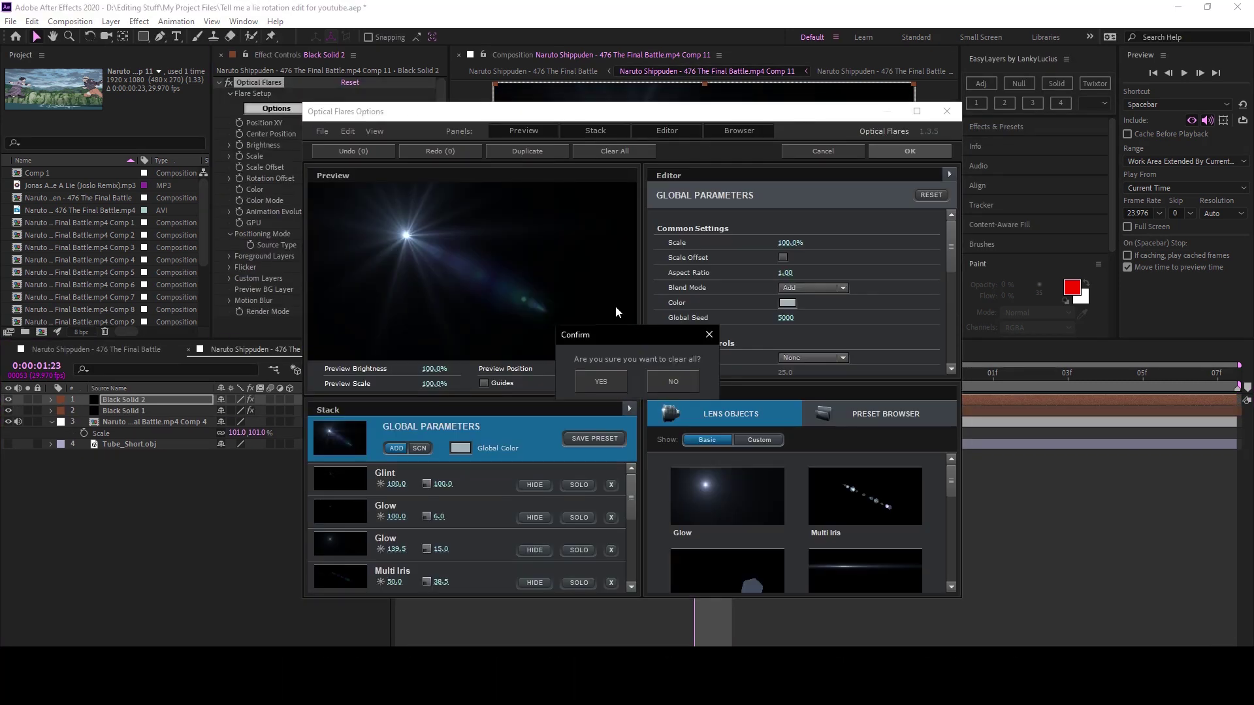
click(679, 384)
click(863, 423)
click(863, 496)
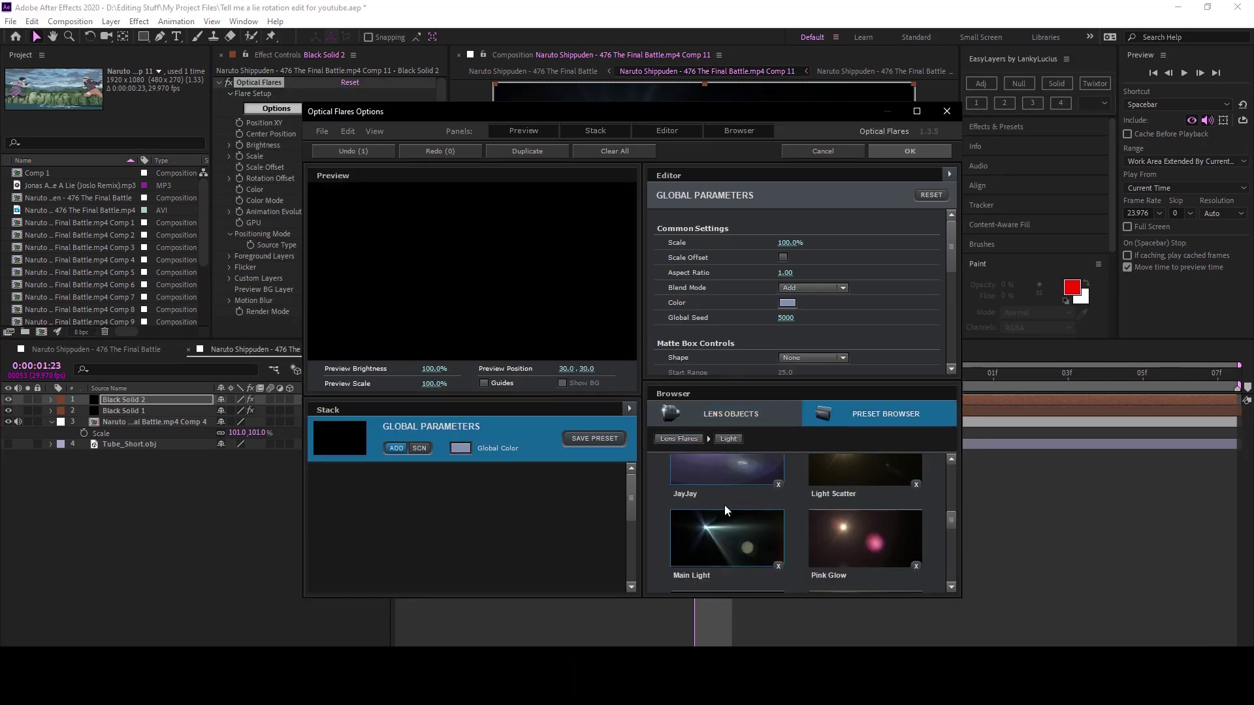
click(854, 484)
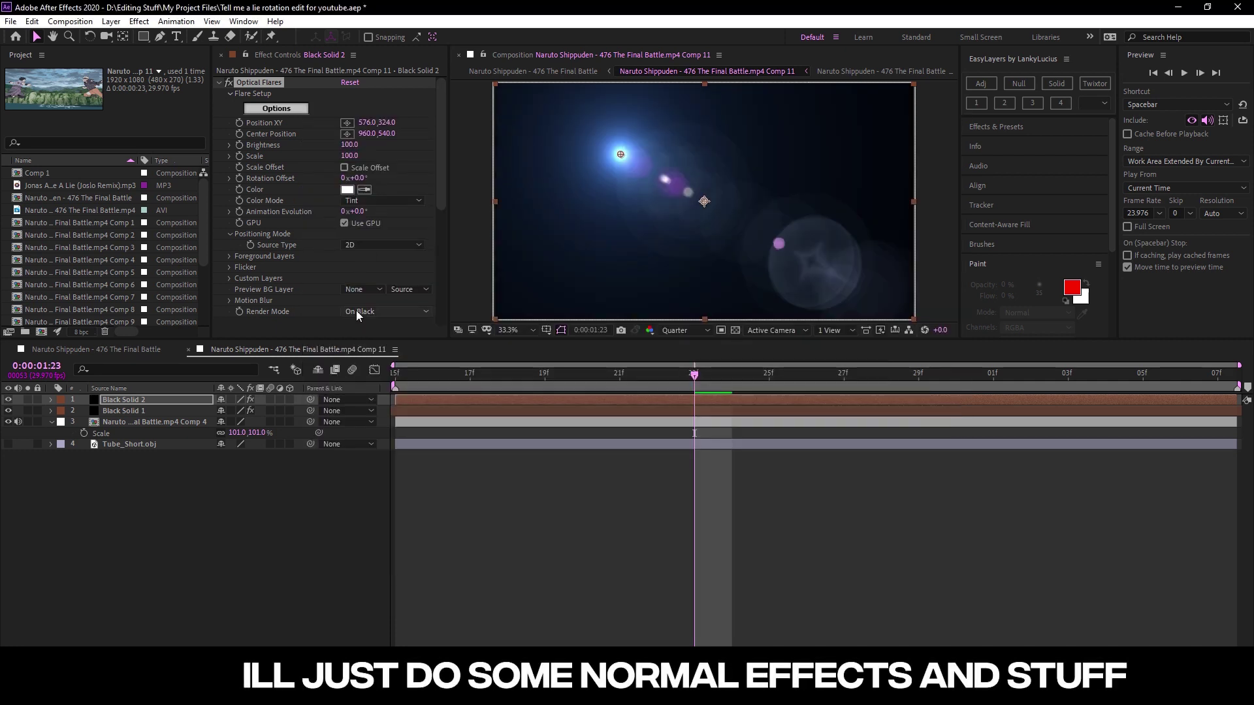
drag(366, 122, 498, 126)
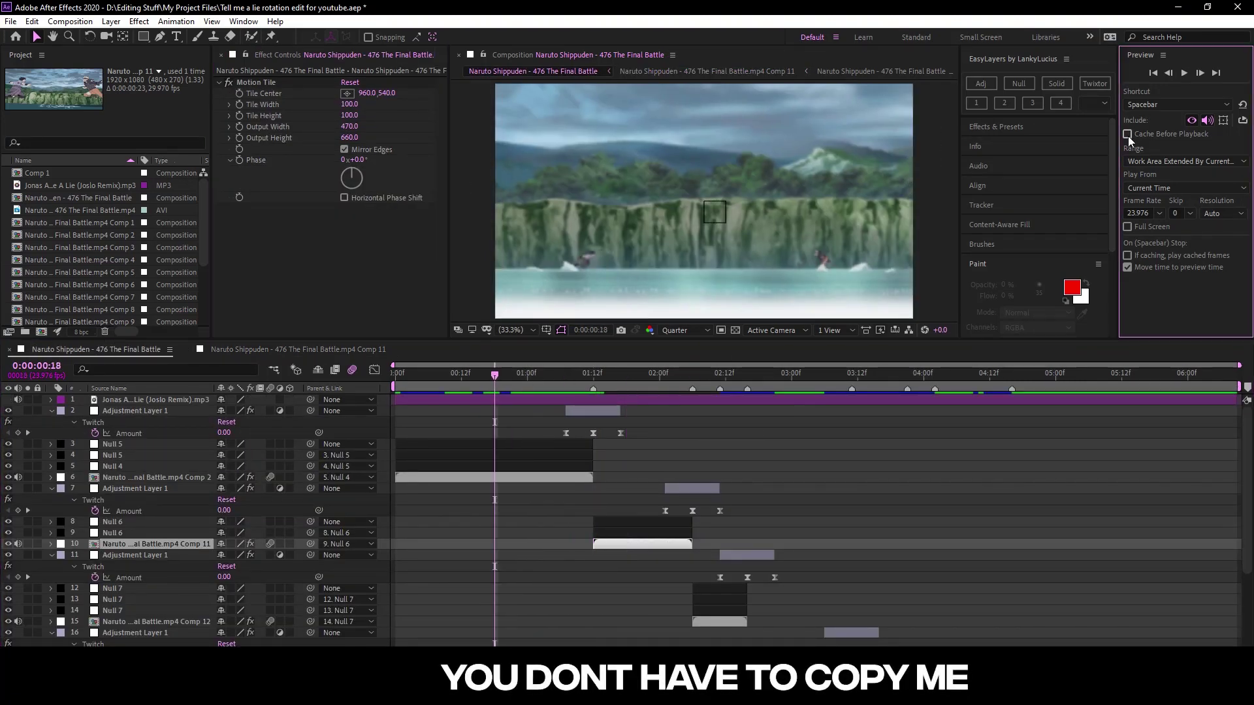
Open the Comp 13 precomp and apply the Invert effect to its top clip.
click(549, 373)
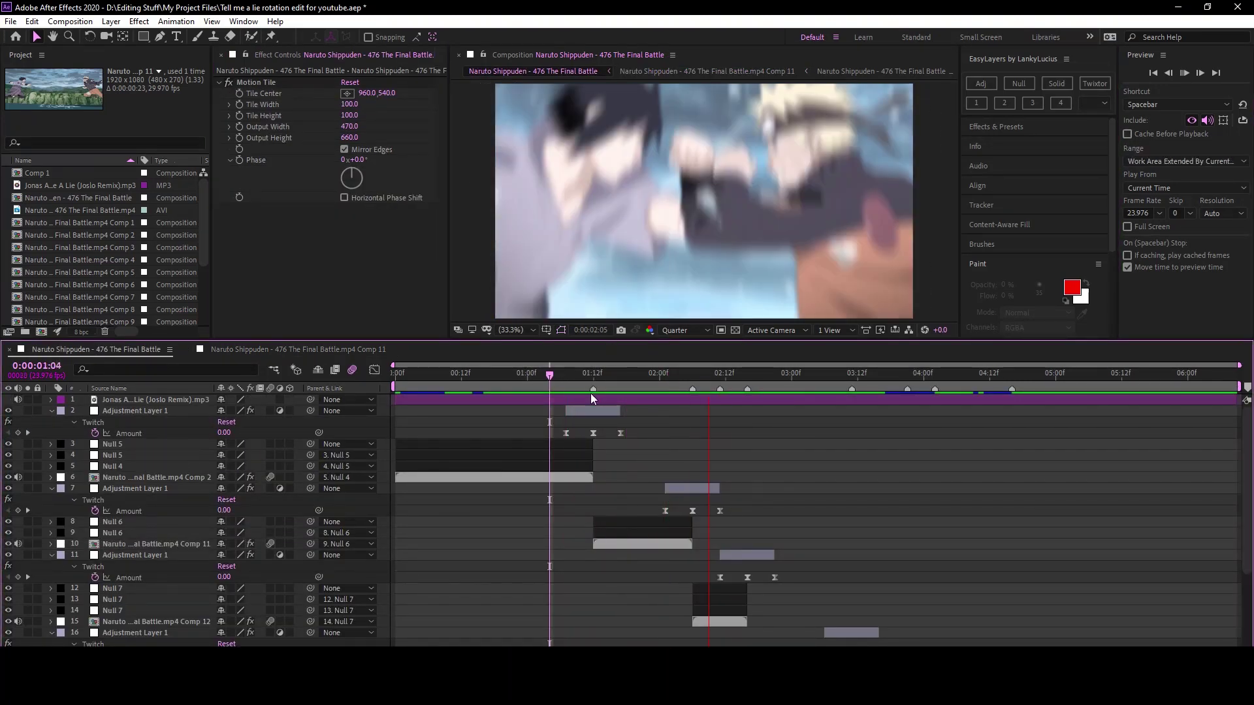
scroll(748, 415, down, 4)
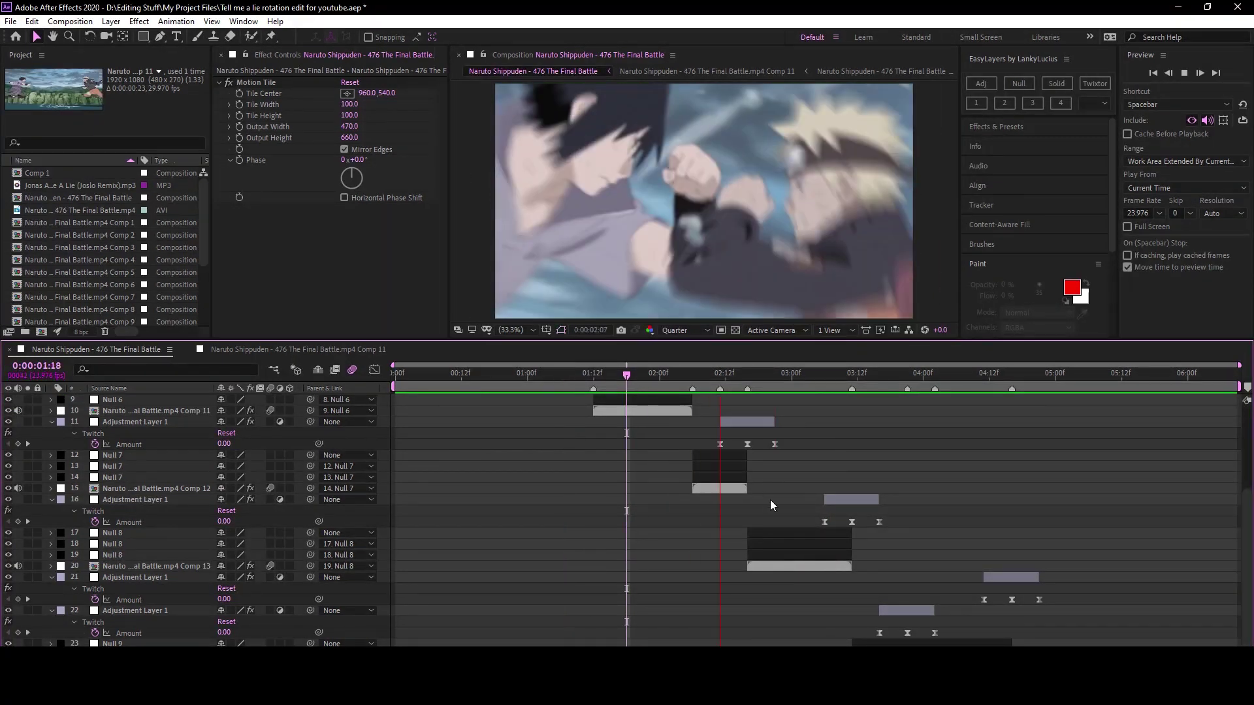
double_click(777, 565)
key(ctrl+space)
text(inver)
key(Return)
Keyframe the top clip's Scale from 100% to 400% a few frames later.
key(s)
key(shift+t)
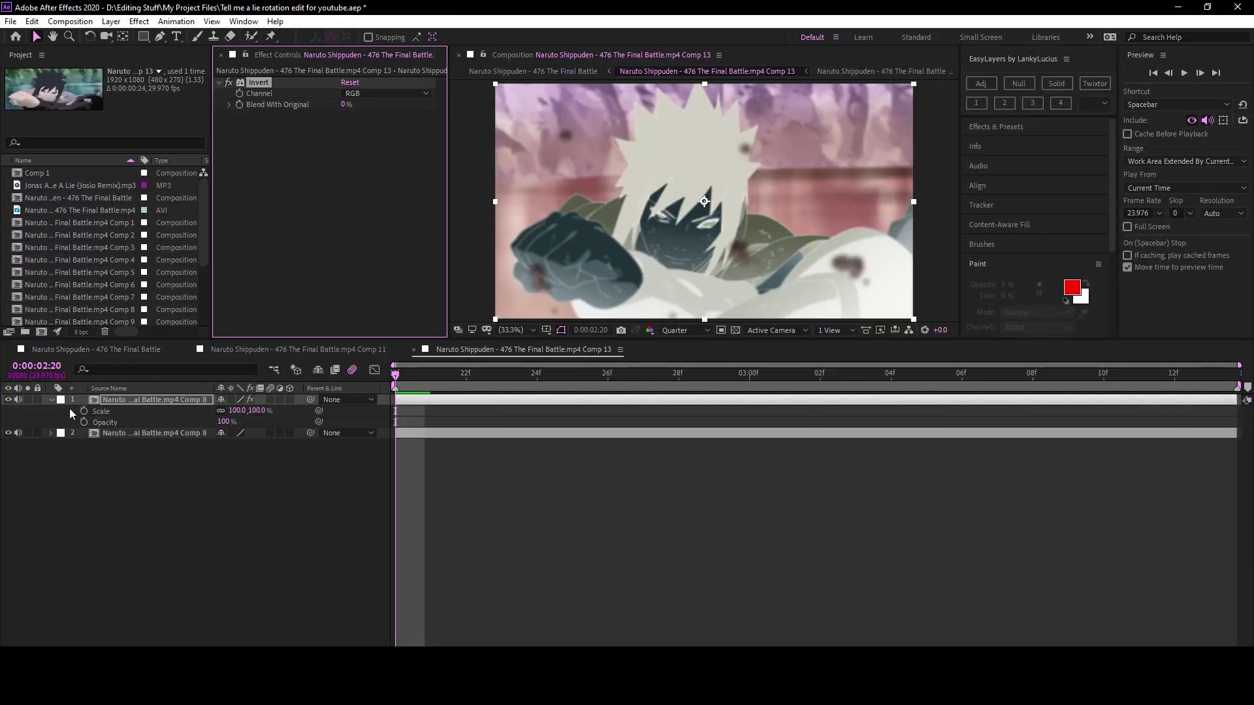
click(83, 411)
click(84, 421)
key(Page_Down)
key(Page_Down)
key(Page_Down)
click(237, 411)
text(400)
key(Return)
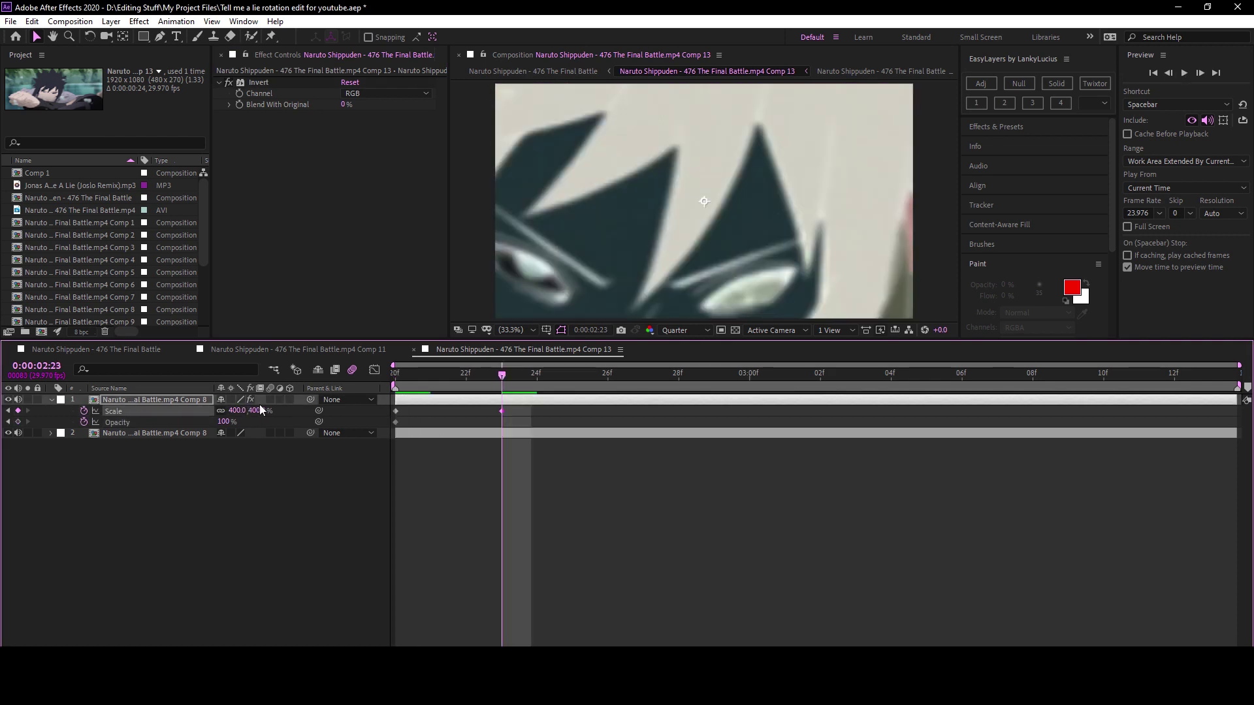
Keyframe Opacity down to 0%, move the end keyframes to 08f, and ease them.
click(224, 422)
text(0)
key(Return)
drag(501, 416, 1032, 416)
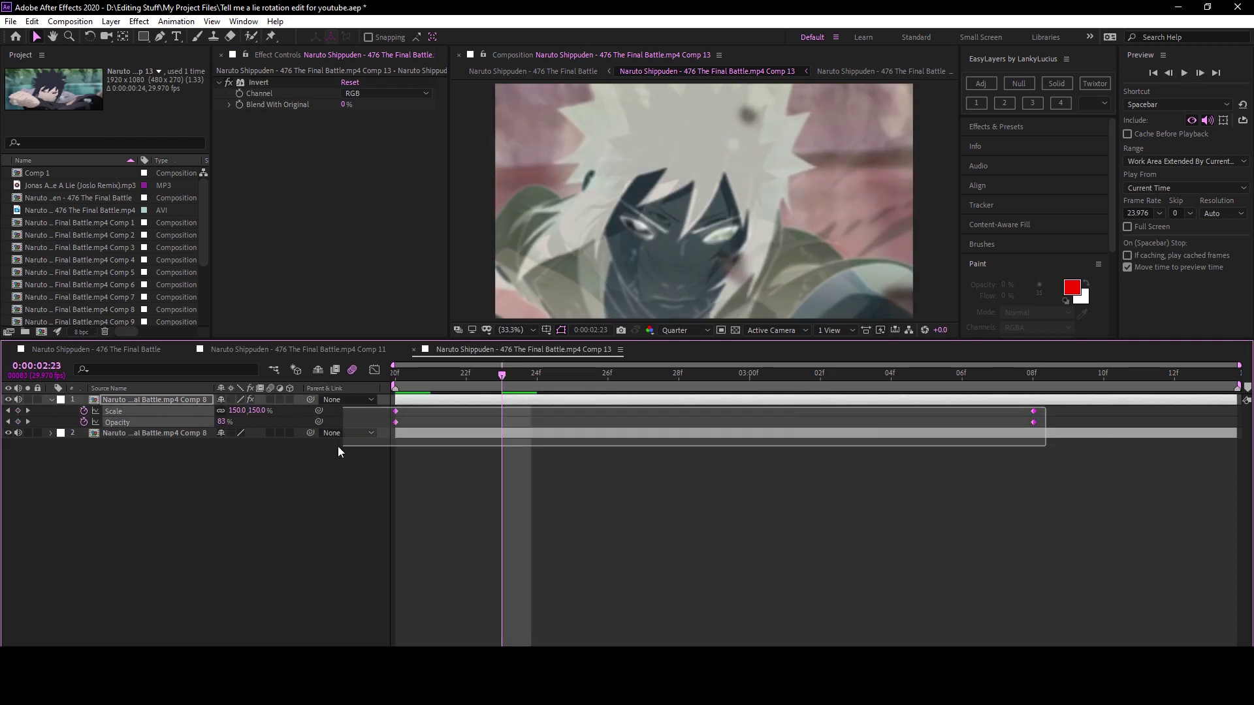
key(shift+F3)
Reshape the Scale and Opacity curves for a fast start and long ending ease, then preview.
click(113, 410)
drag(612, 630, 405, 453)
drag(818, 412, 511, 412)
click(118, 423)
drag(611, 413, 406, 553)
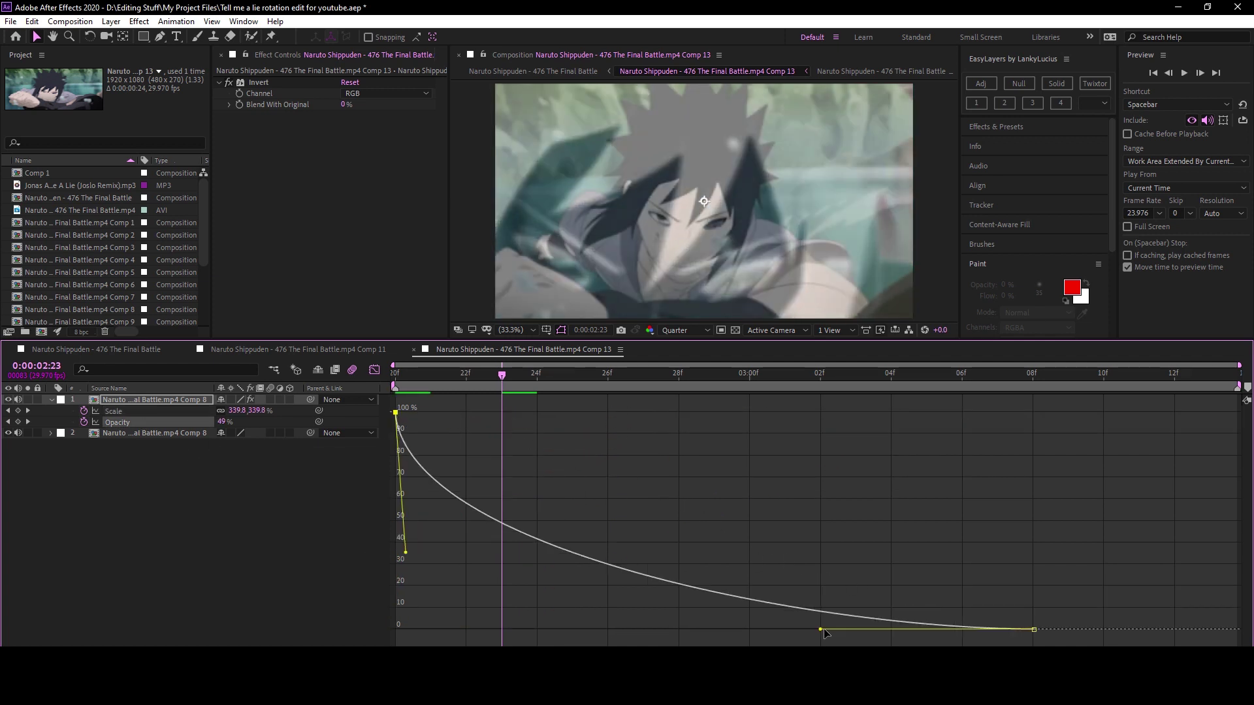
drag(822, 632, 529, 628)
key(space)
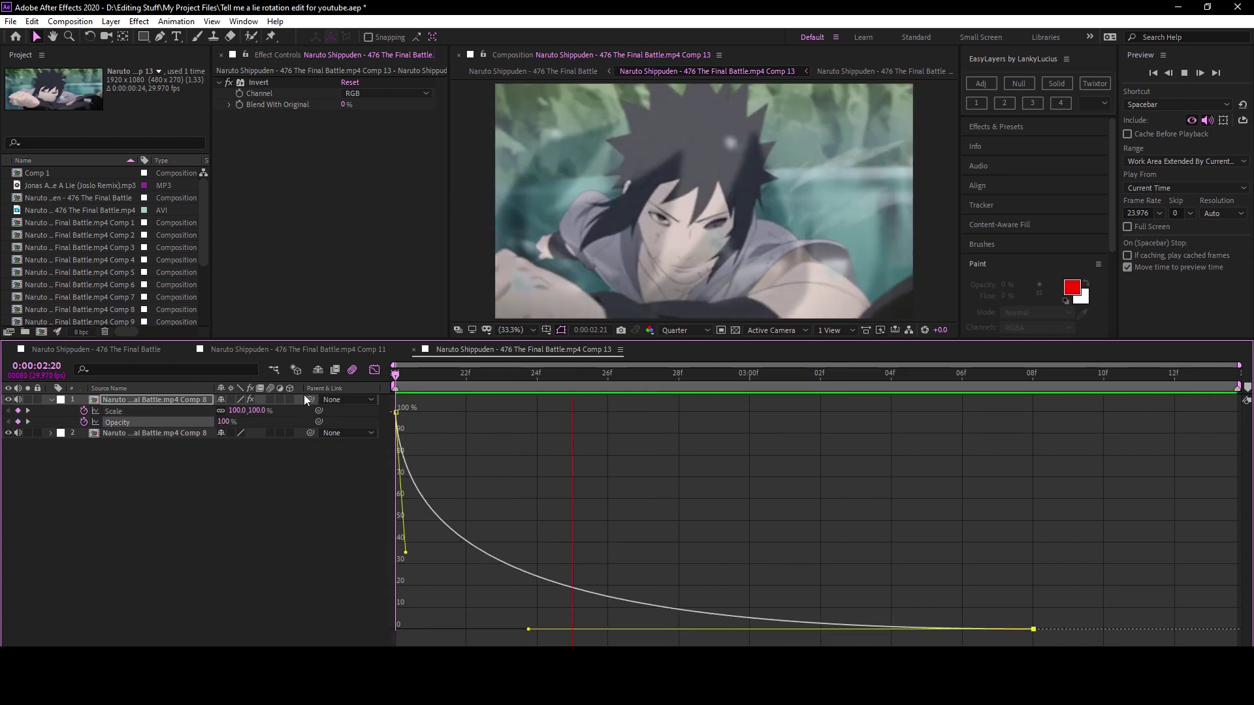
click(375, 369)
key(ctrl+space)
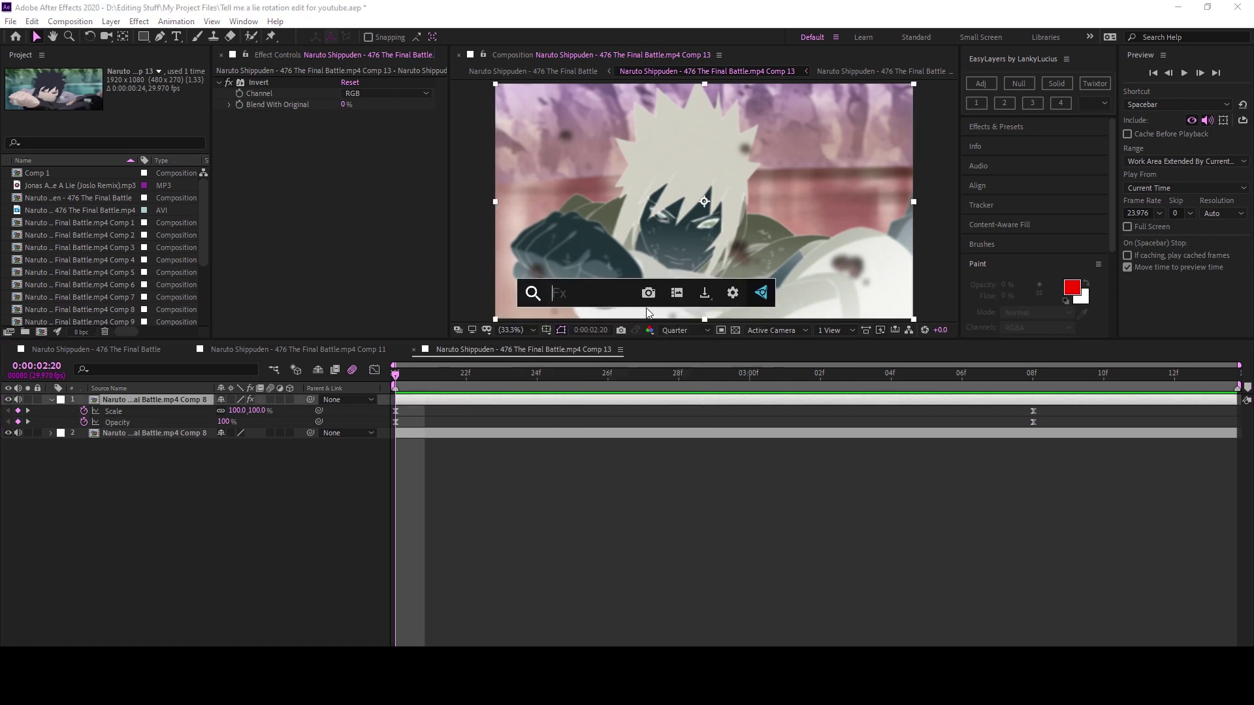
Try CC Ball Action on the top clip, then undo it and the Invert effect.
text(cc ball)
key(Return)
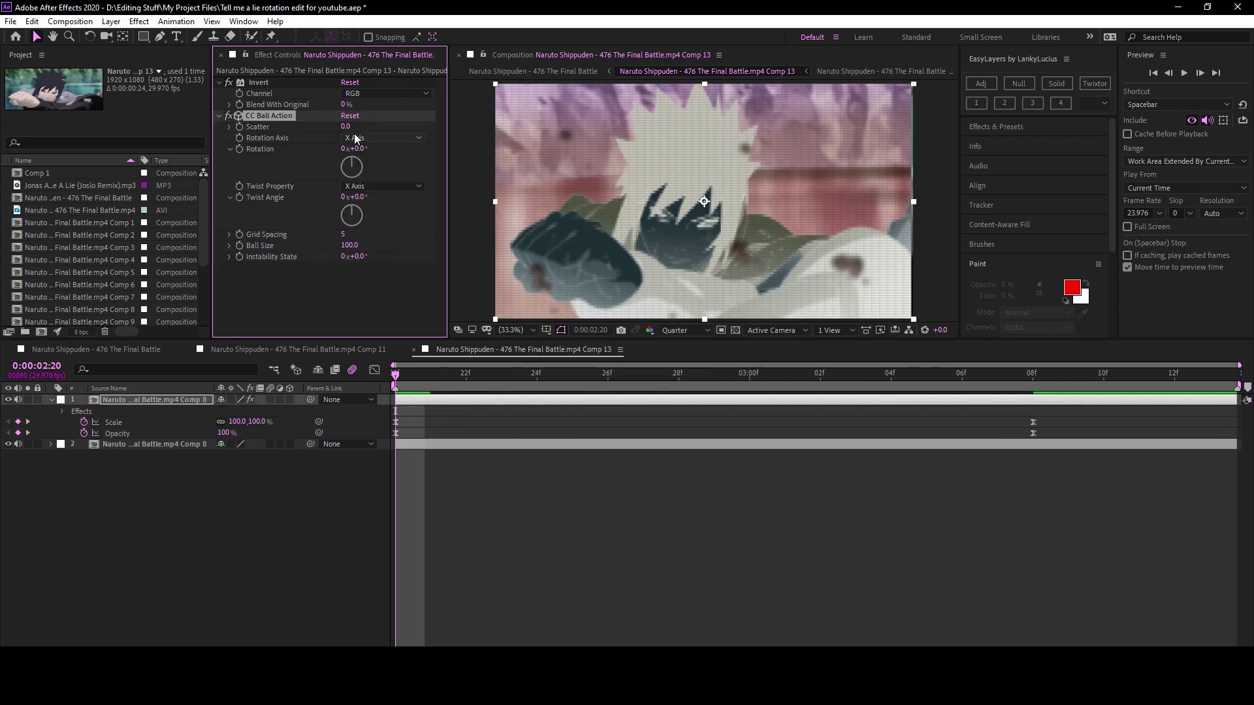
key(space)
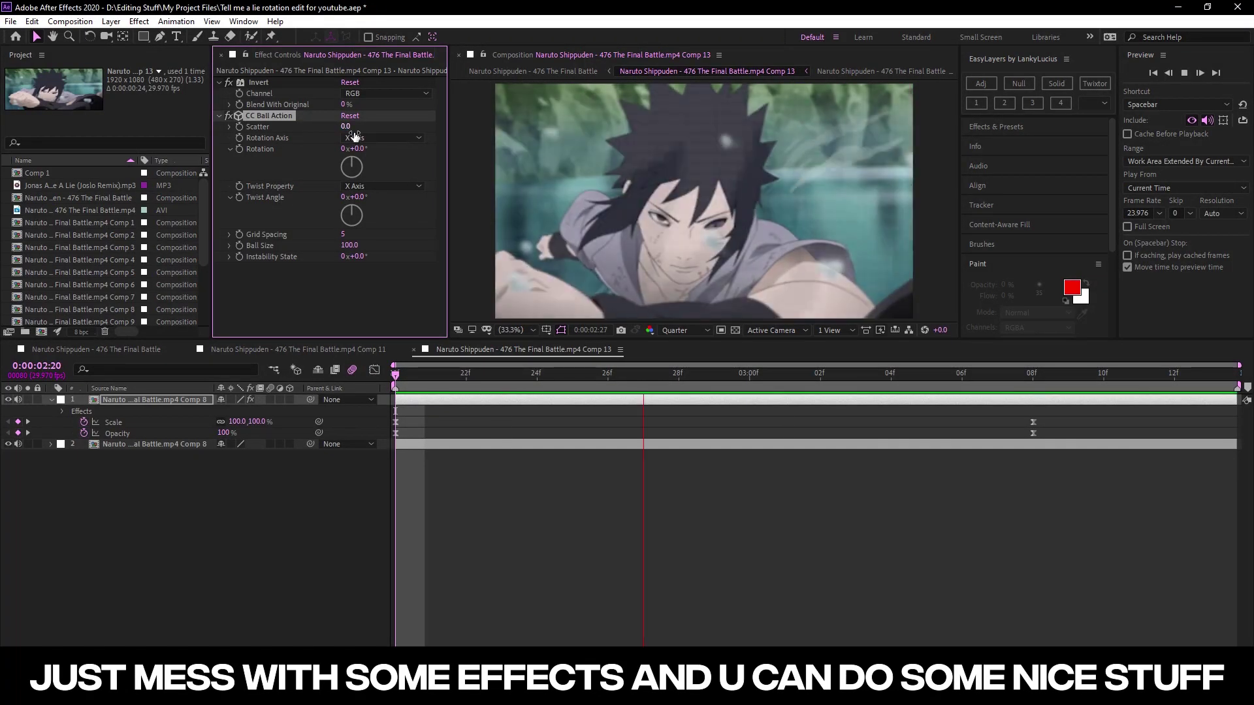
key(space)
key(ctrl+z)
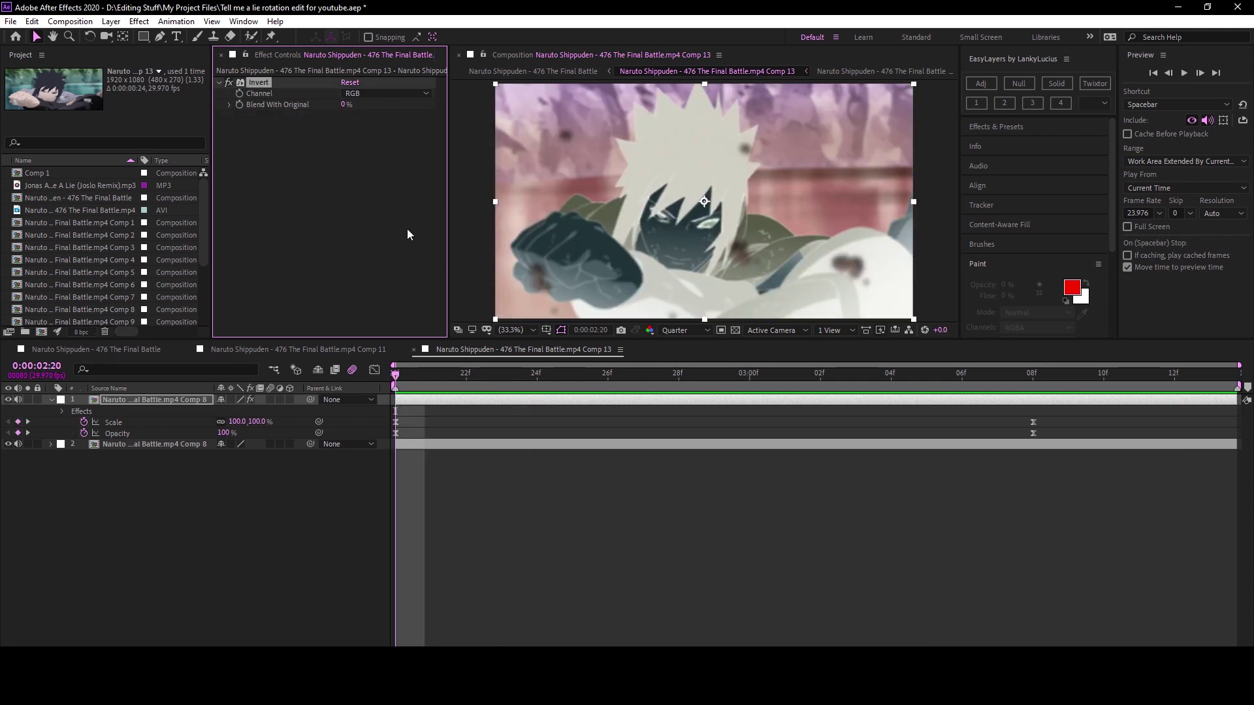
key(ctrl+z)
Apply BCC Tritone and inspect its White Color without changing it.
key(ctrl+space)
key(Escape)
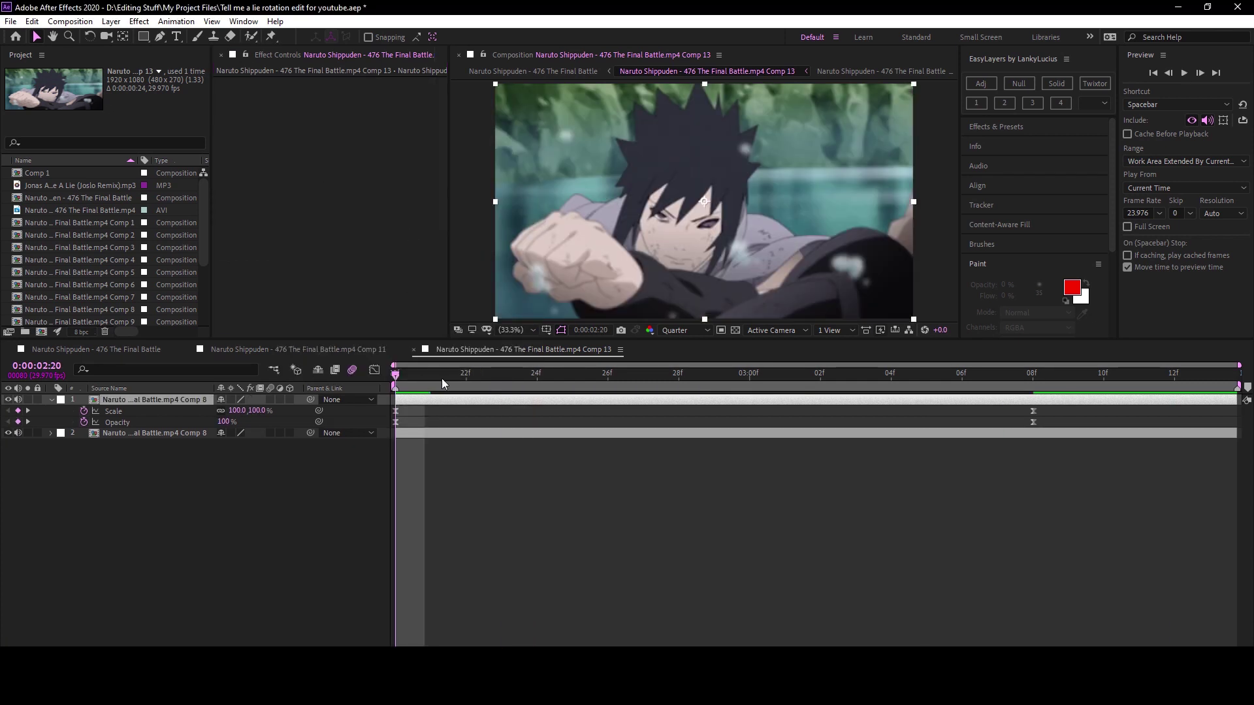
click(346, 191)
key(Escape)
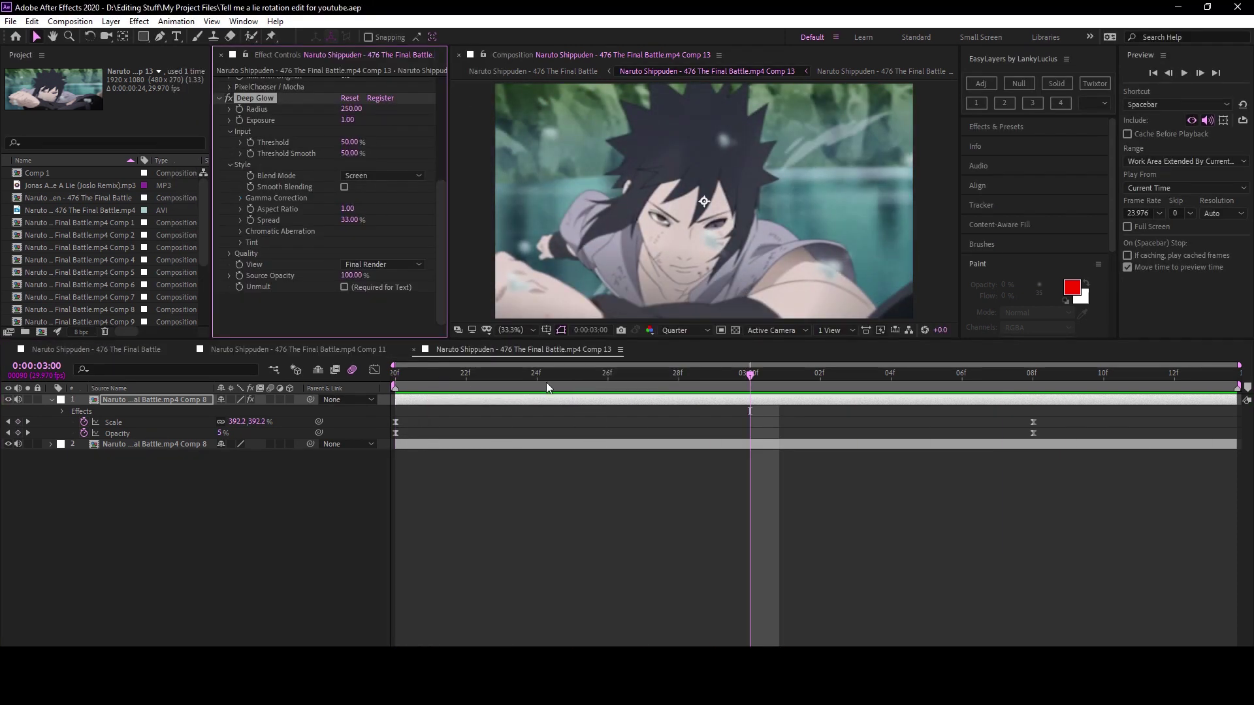
Duplicate the second clip layer and apply S_DissolveLuma to the copy.
key(space)
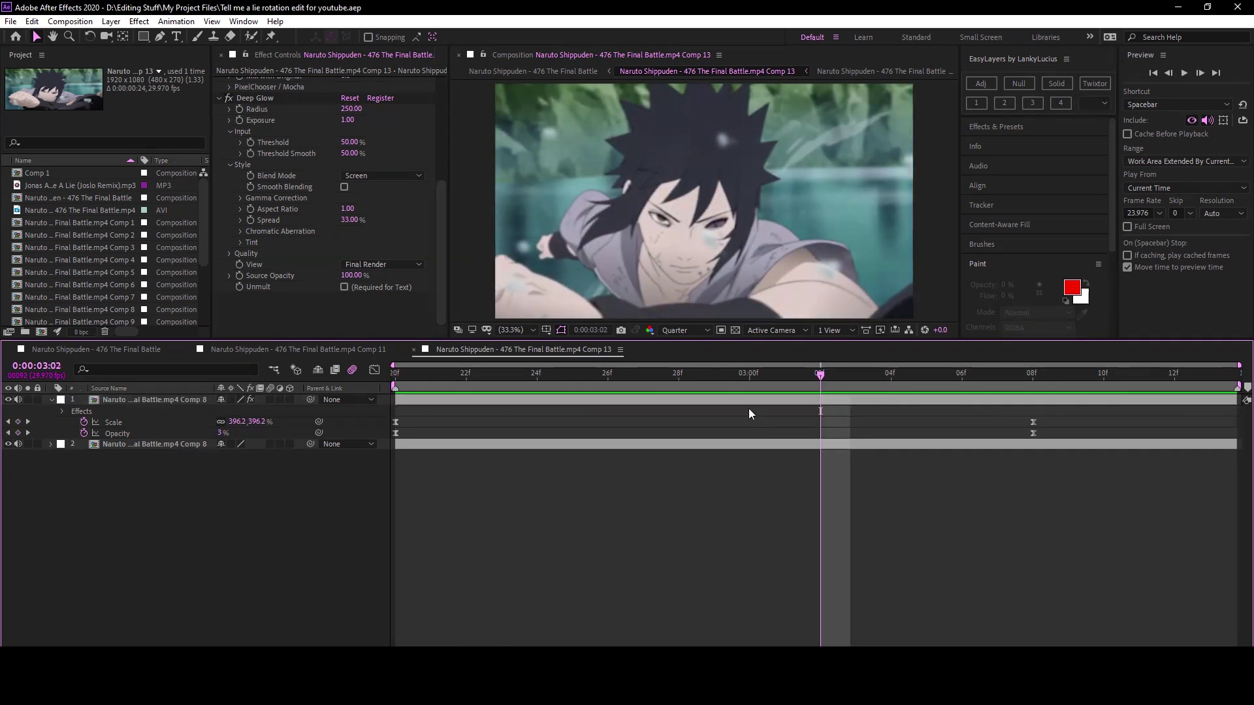
click(820, 442)
key(ctrl+d)
key(ctrl+space)
text(bcc lidistor)
key(Return)
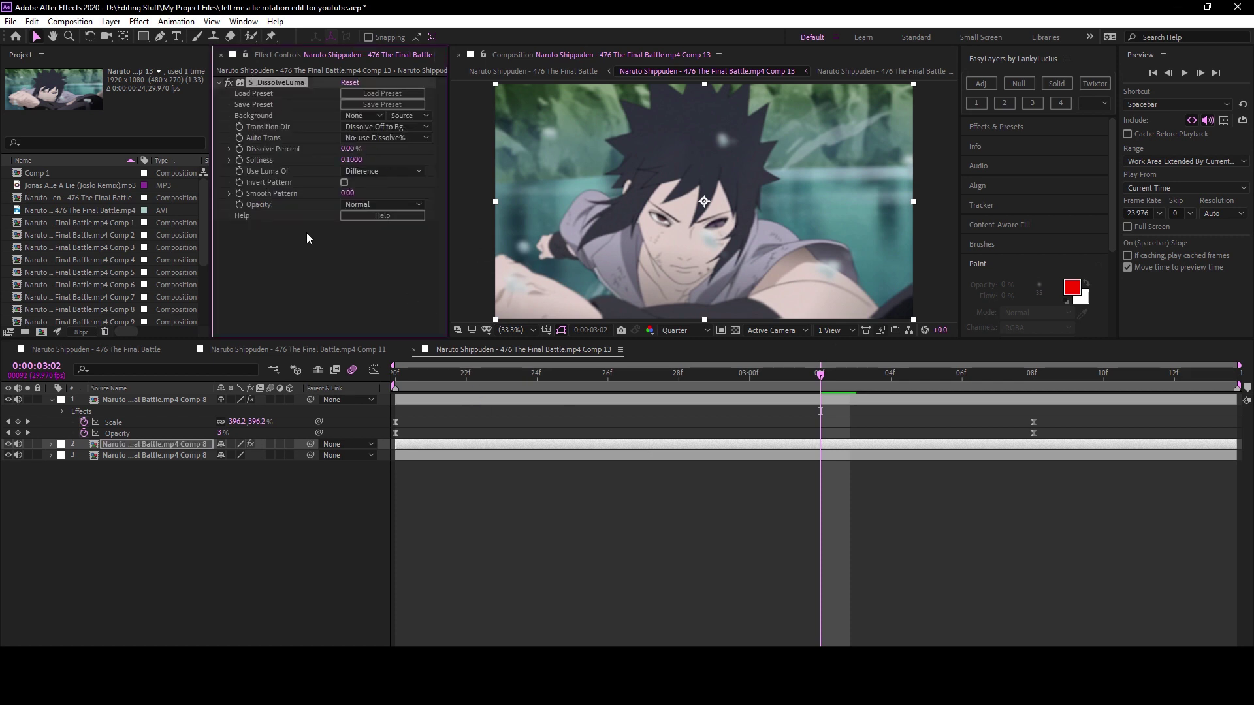
Give layer 3 a Tritone with purple midtones and keyframe layer 2's Dissolve Percent at 0%.
click(90, 466)
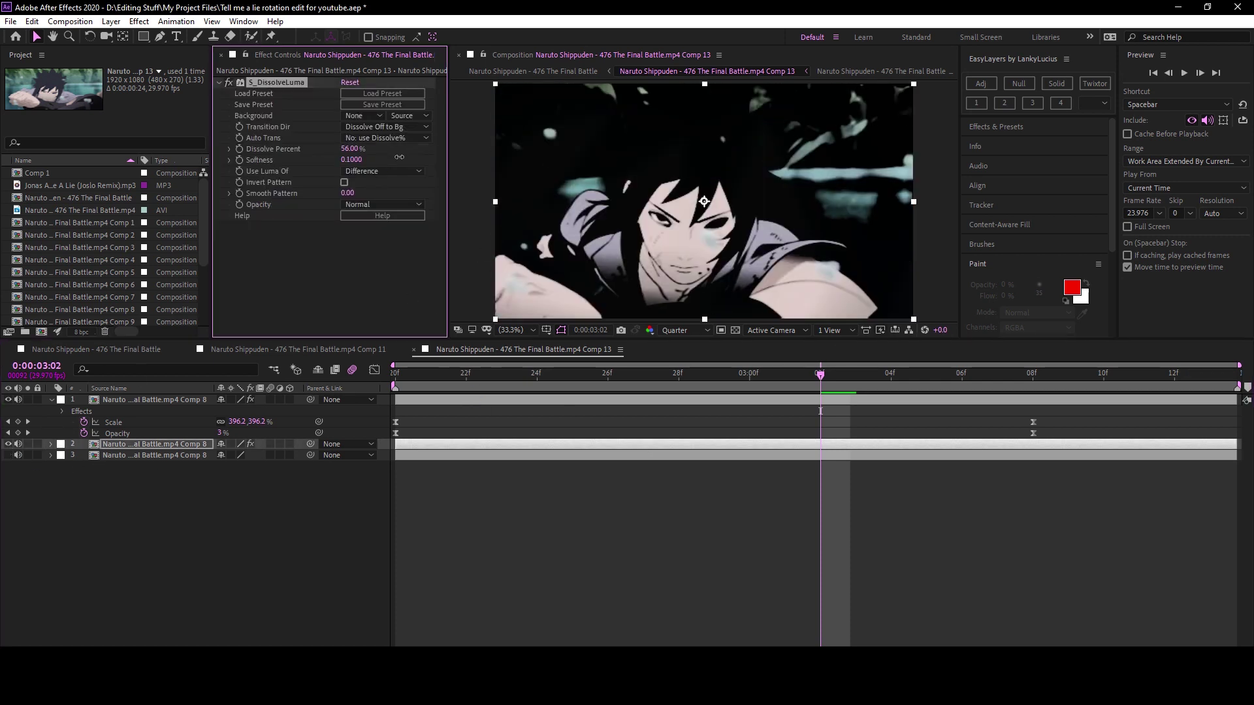
click(686, 455)
key(ctrl+space)
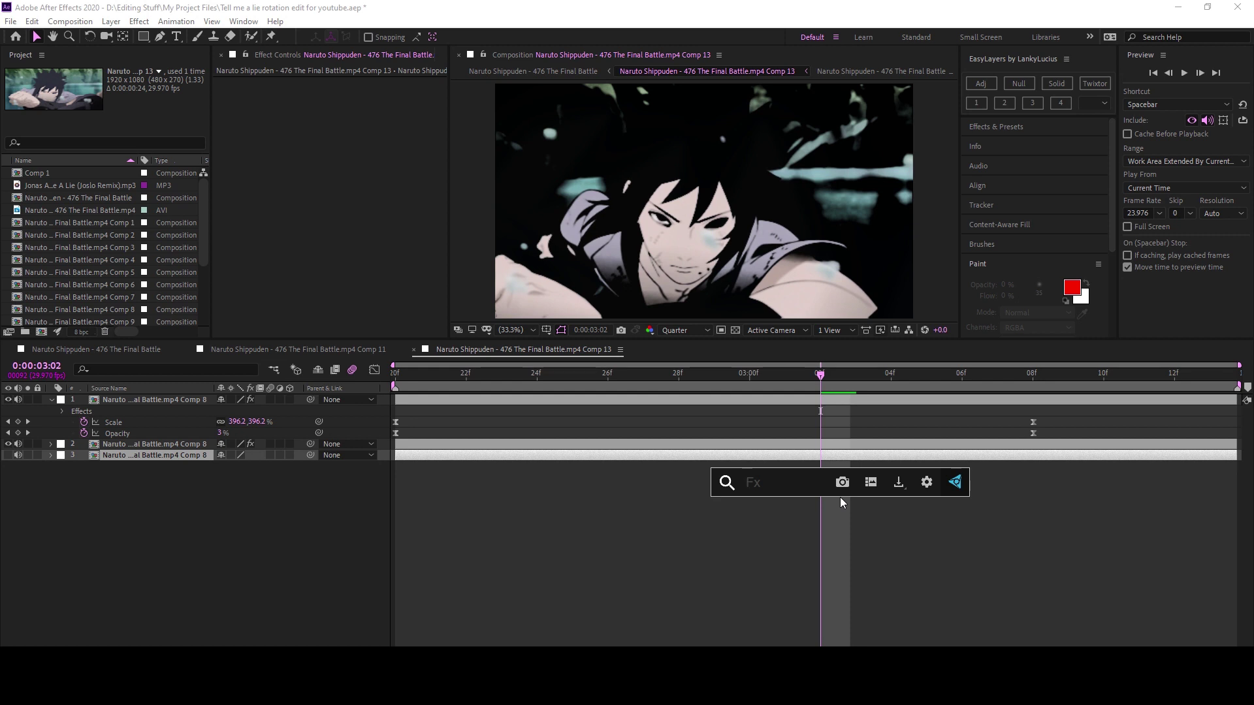
text(tritone)
key(Return)
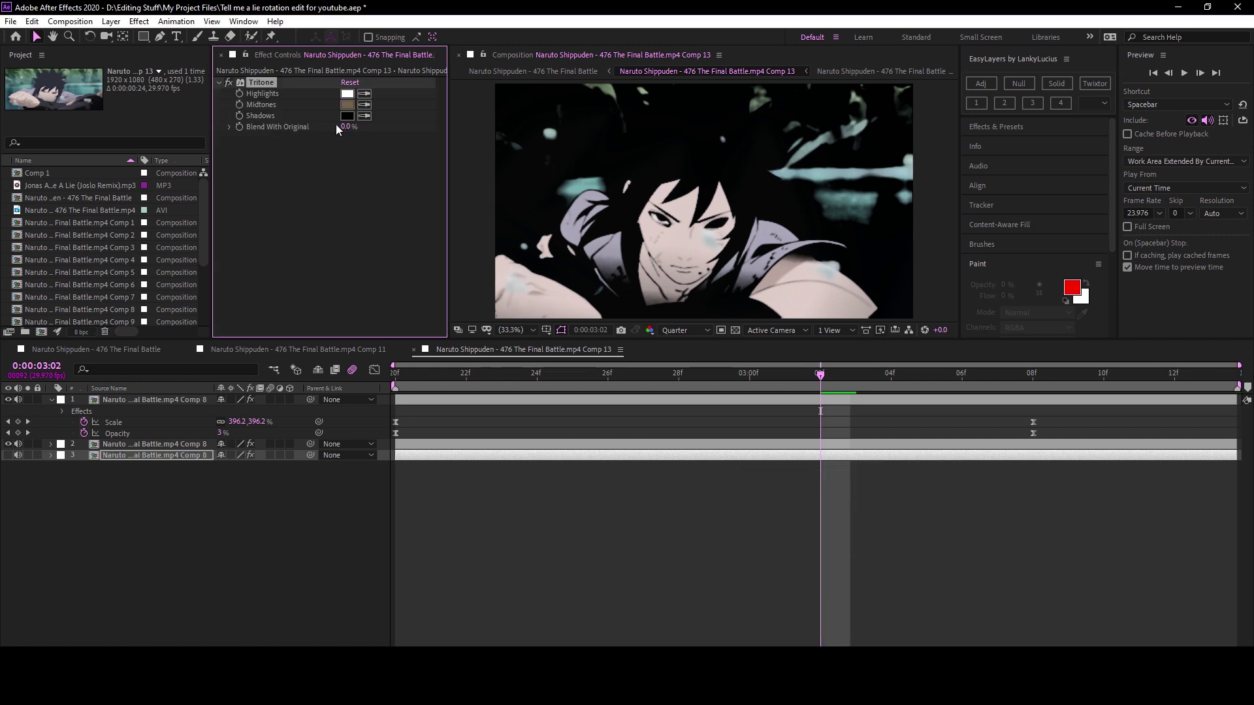
click(347, 107)
click(466, 70)
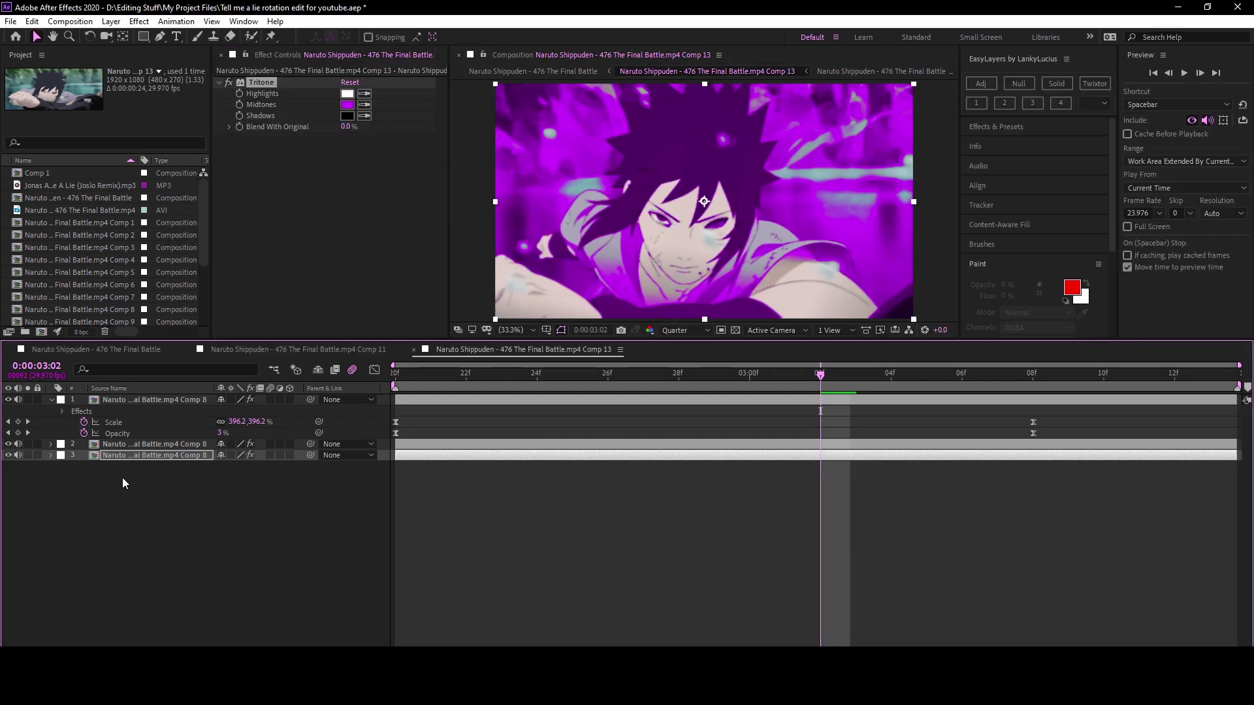
click(157, 444)
click(239, 149)
Add a 57.14% Dissolve Percent keyframe and spread the dissolve keyframes out to about 13f.
key(u)
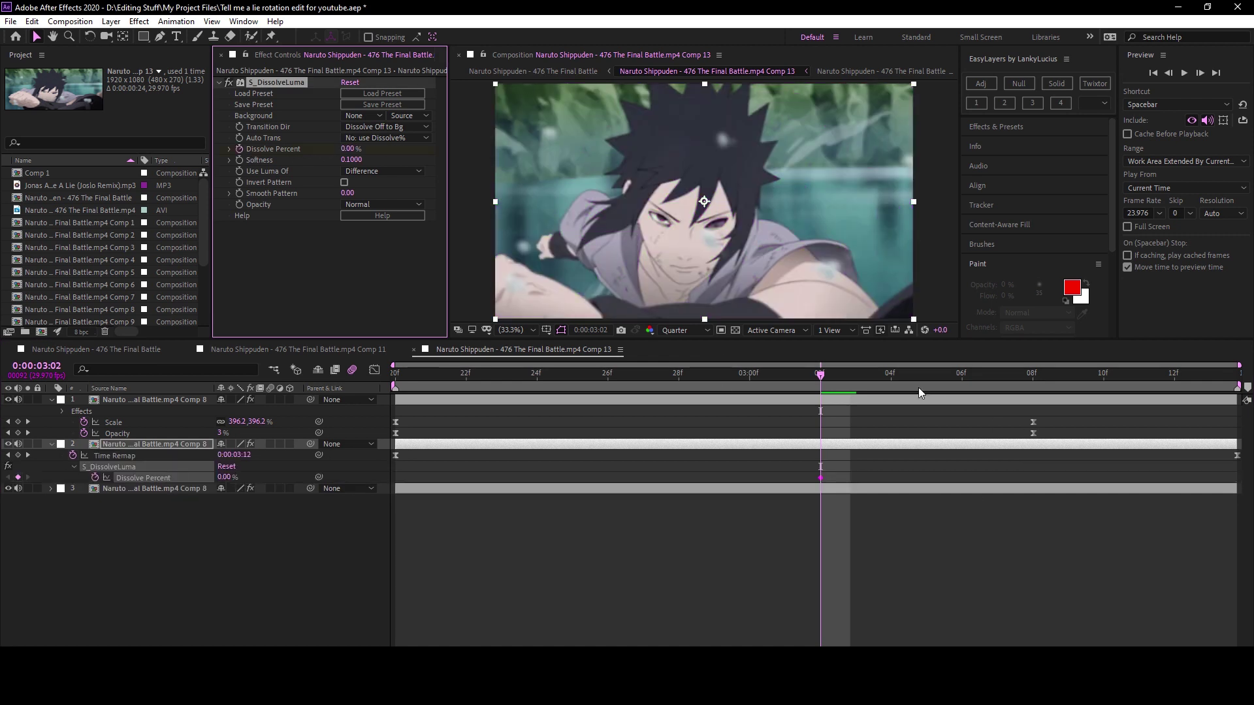
click(1102, 373)
drag(347, 149, 366, 149)
key(space)
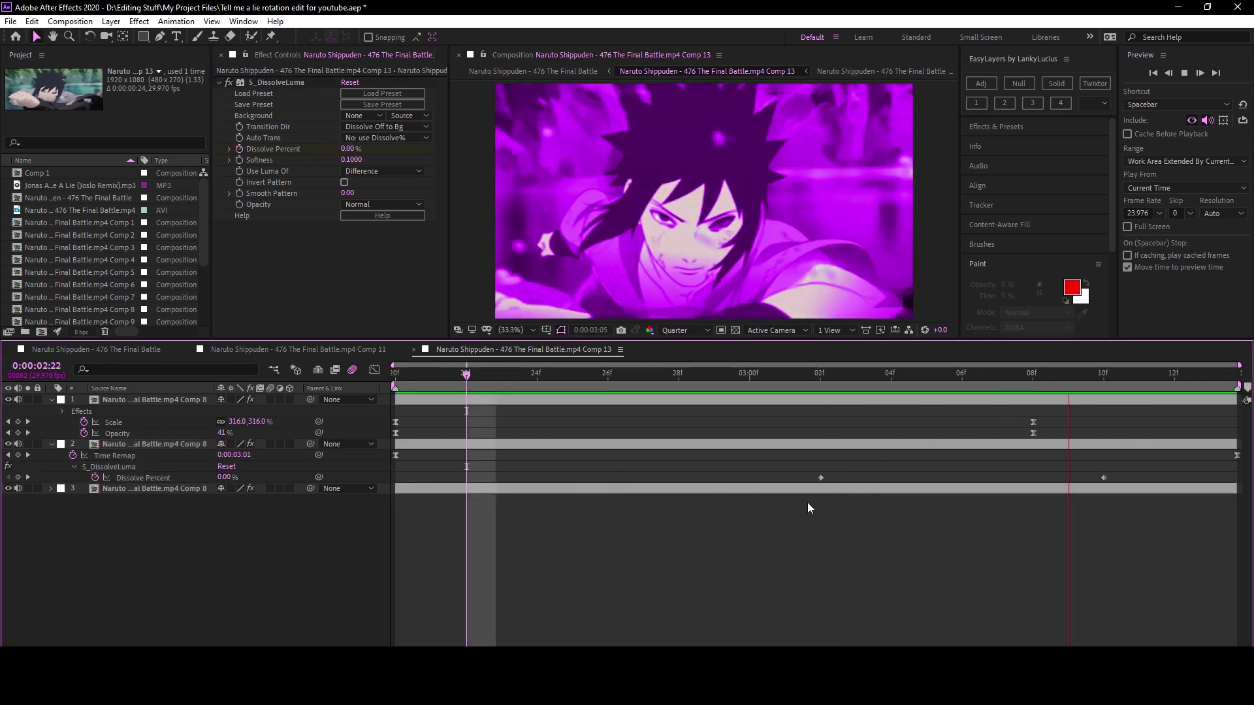
drag(821, 477, 714, 477)
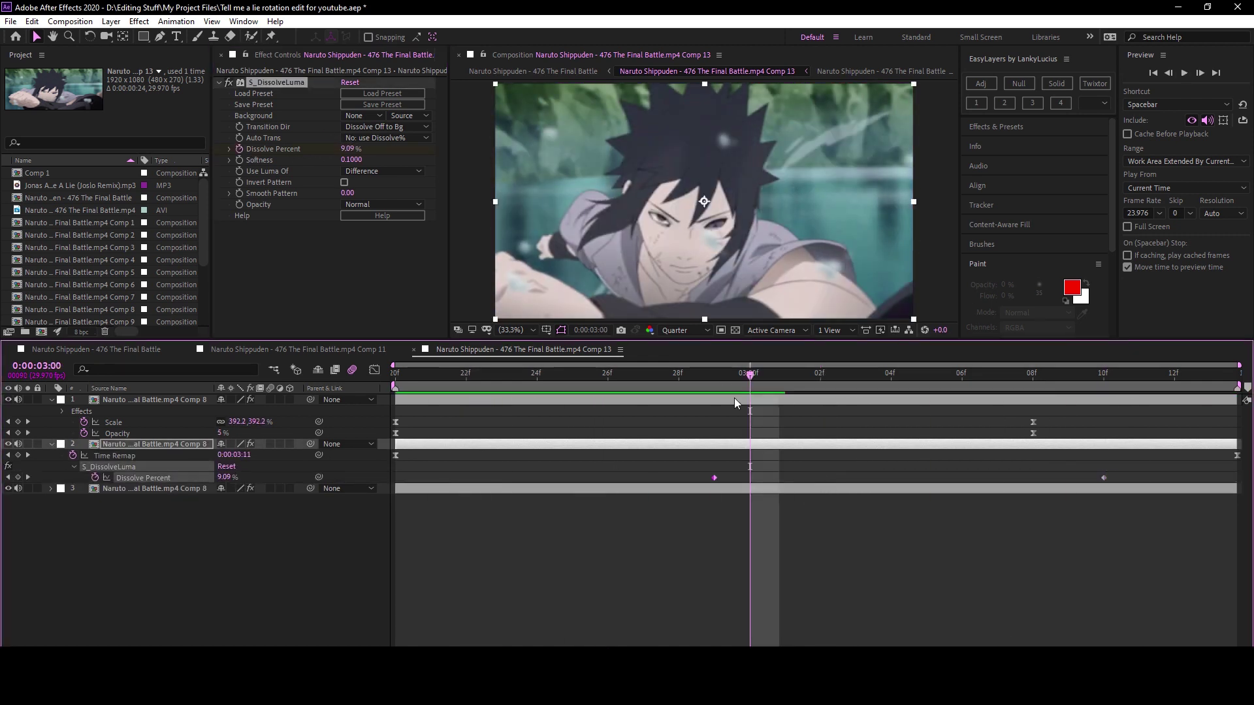
click(1103, 477)
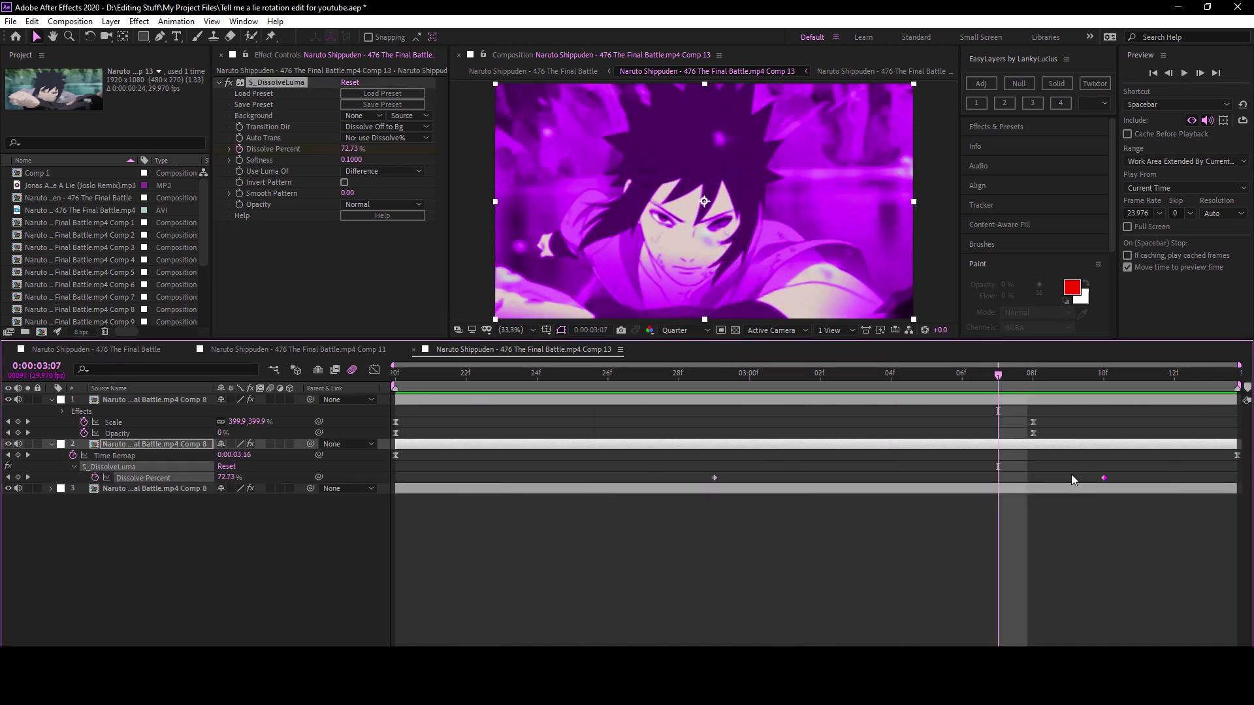
drag(1104, 478, 1210, 477)
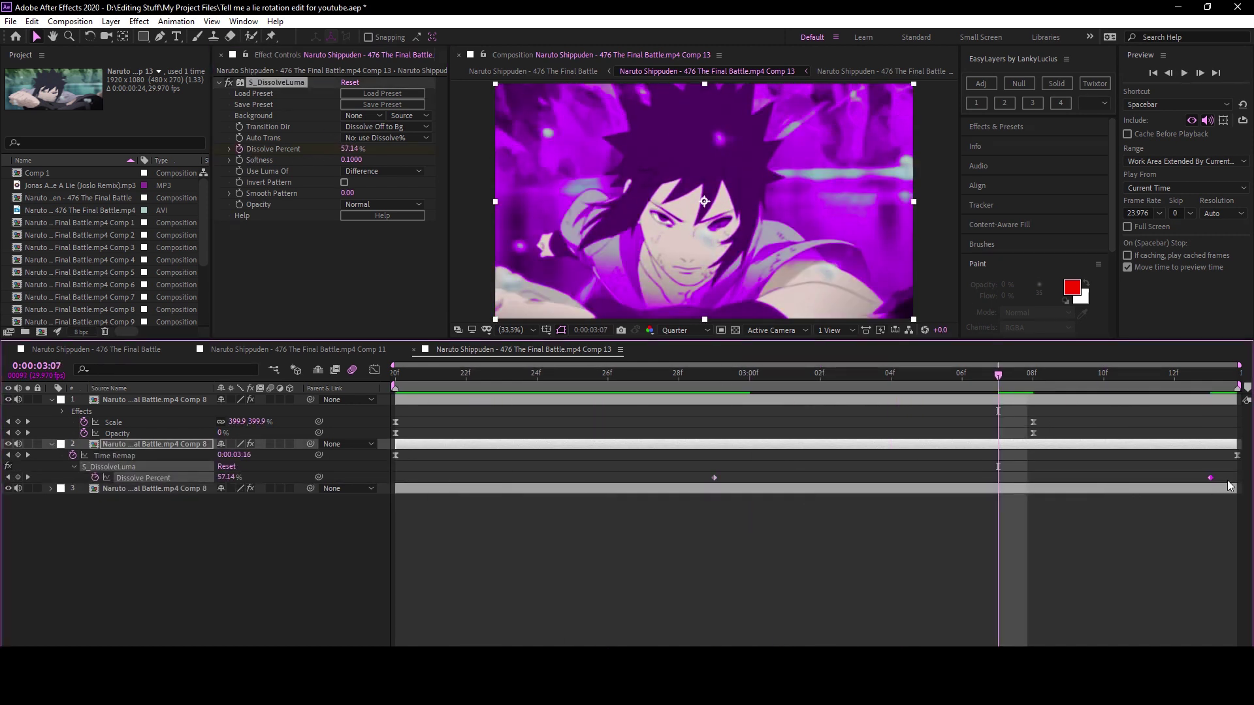
Apply Deep Glow to the purple Tritone layer with Exposure lowered to 0.63.
click(1021, 488)
key(ctrl+space)
text(de)
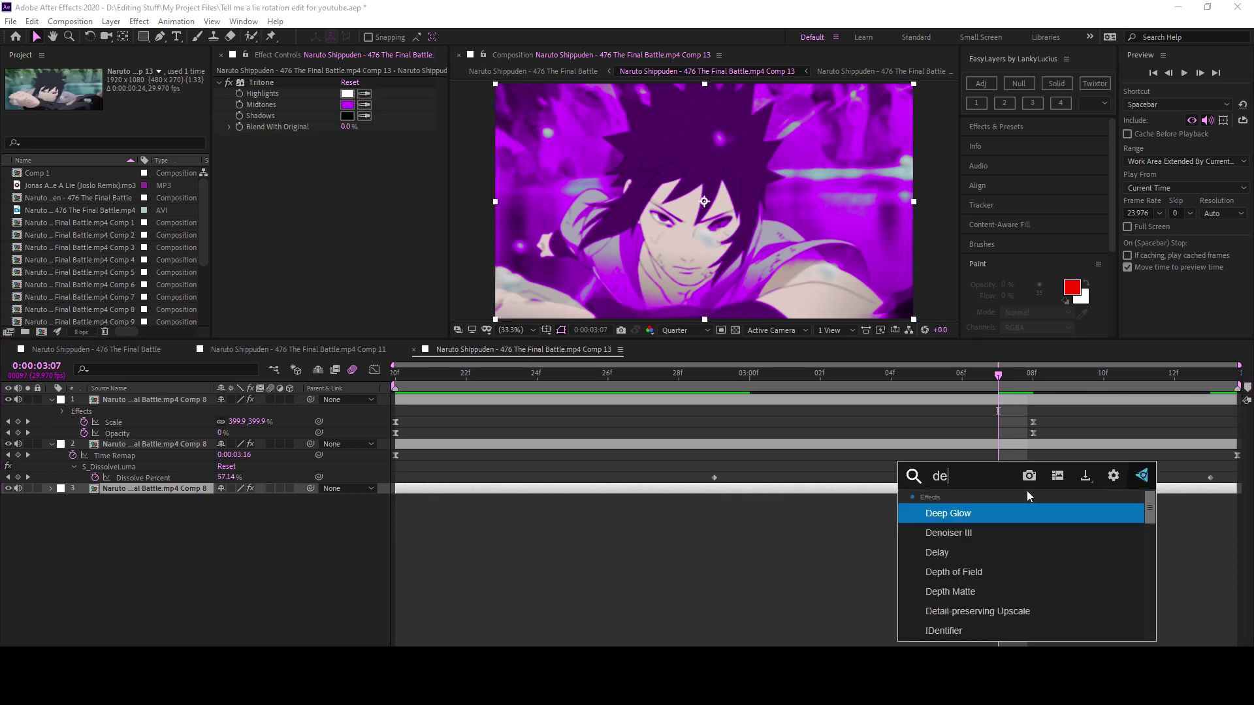
key(Return)
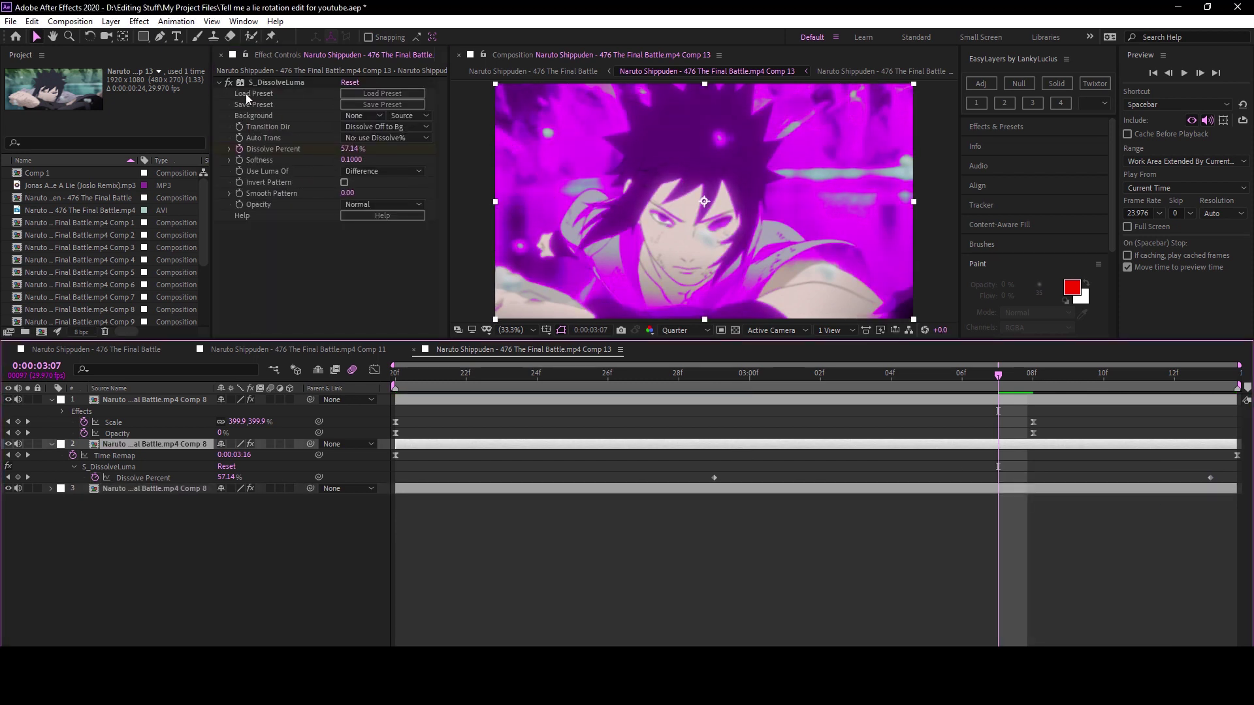
drag(350, 120, 297, 112)
key(space)
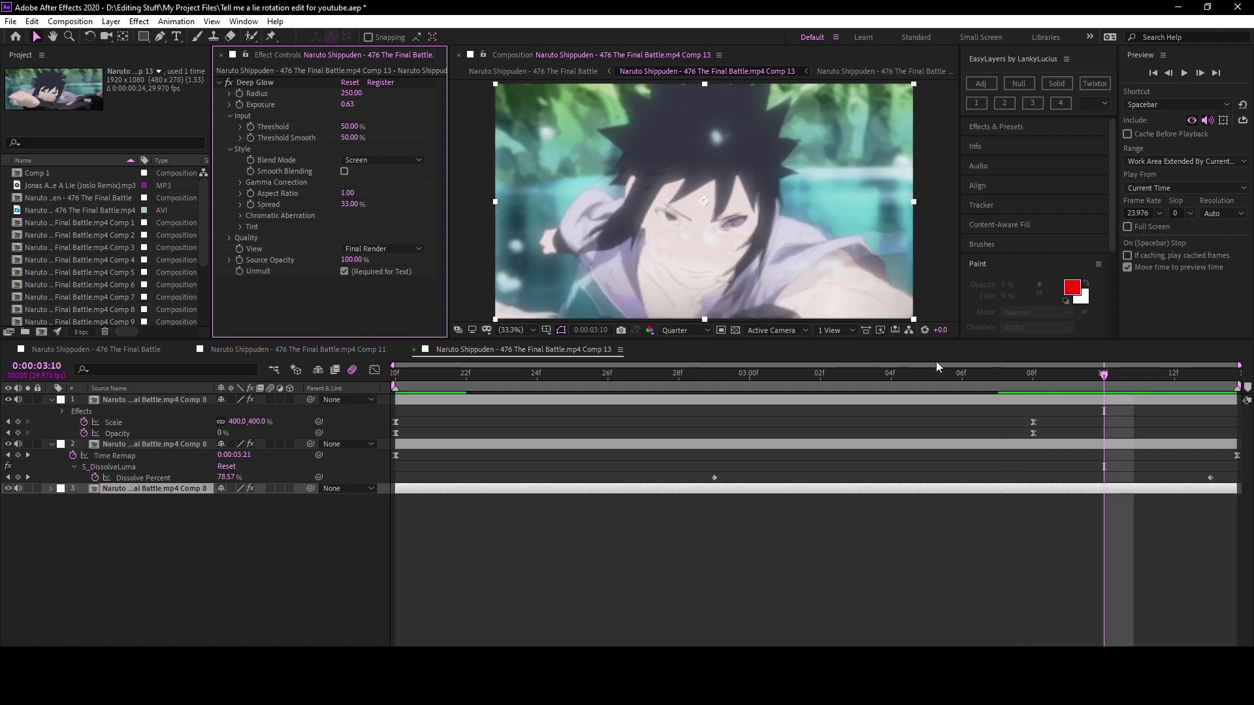
Apply a Tint effect to the bottom clip layer and preview it.
click(971, 500)
key(u)
click(974, 423)
key(ctrl+space)
text(tint)
key(Return)
key(space)
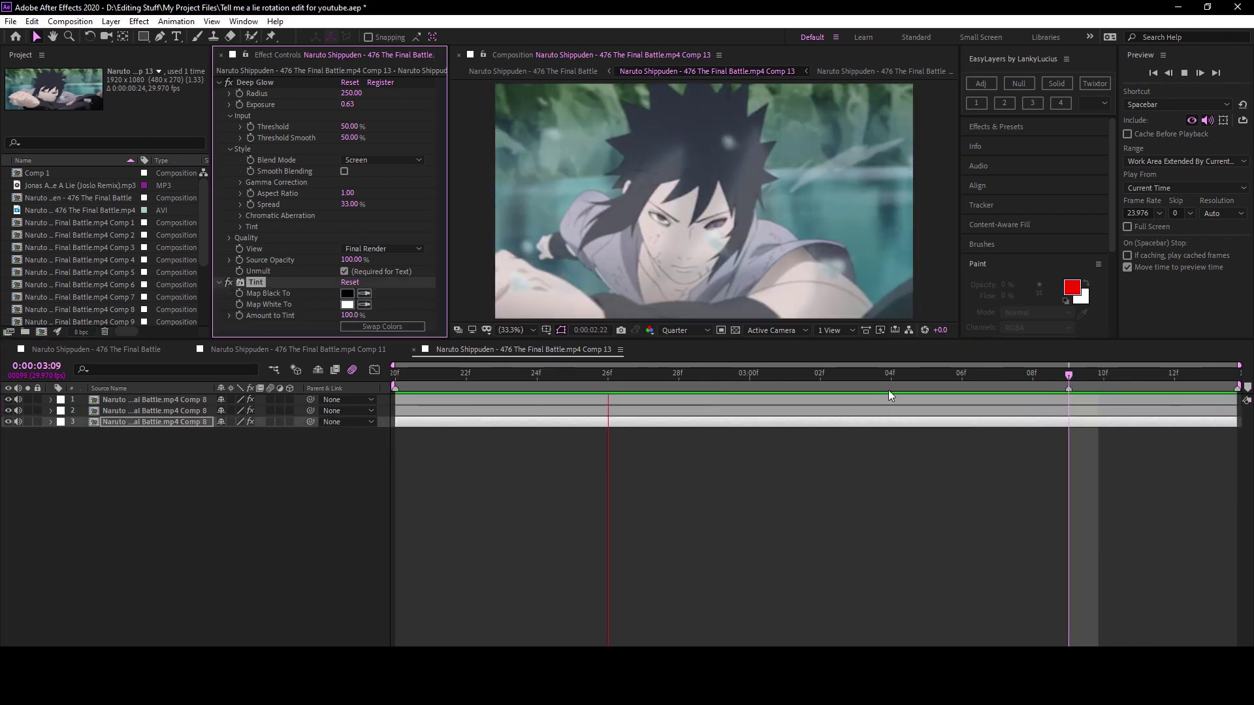
Set Tint's Map White To red (FF0000) and preview.
click(347, 305)
text(FF0000)
key(Return)
key(space)
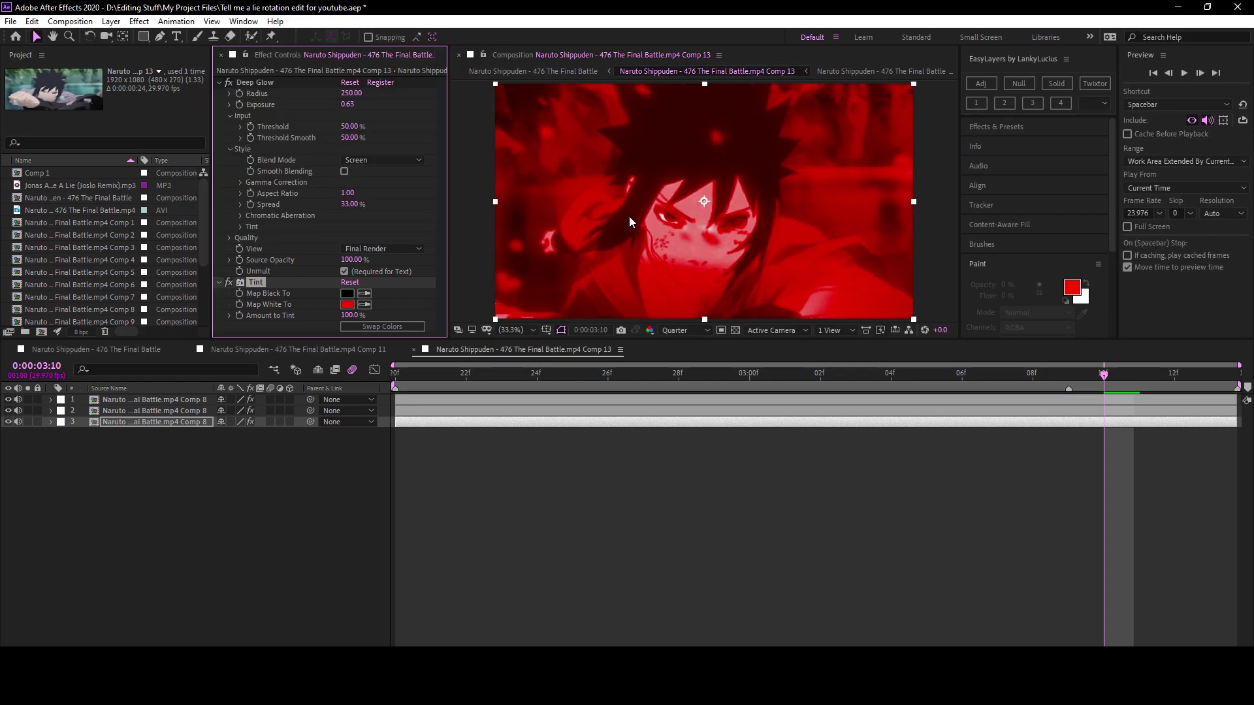
Try a purple tint, undo it back to white greyscale, and return to the main composition.
click(347, 304)
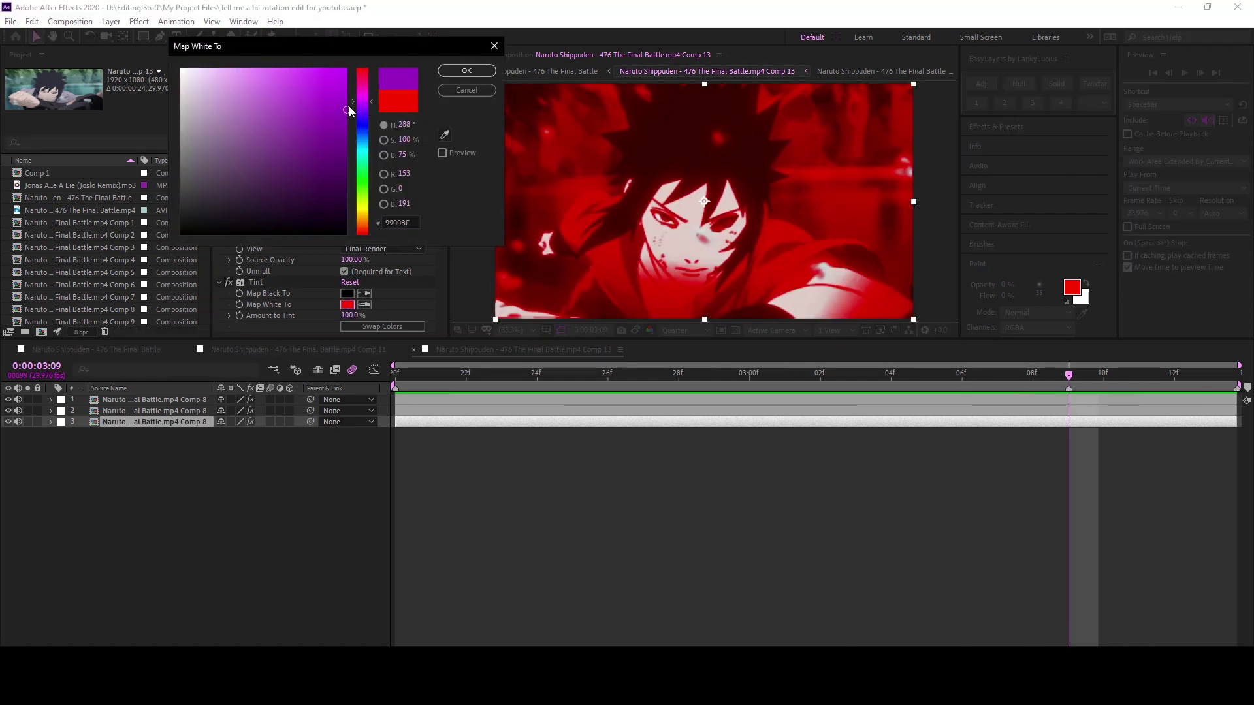
click(466, 71)
key(ctrl+z)
key(ctrl+z)
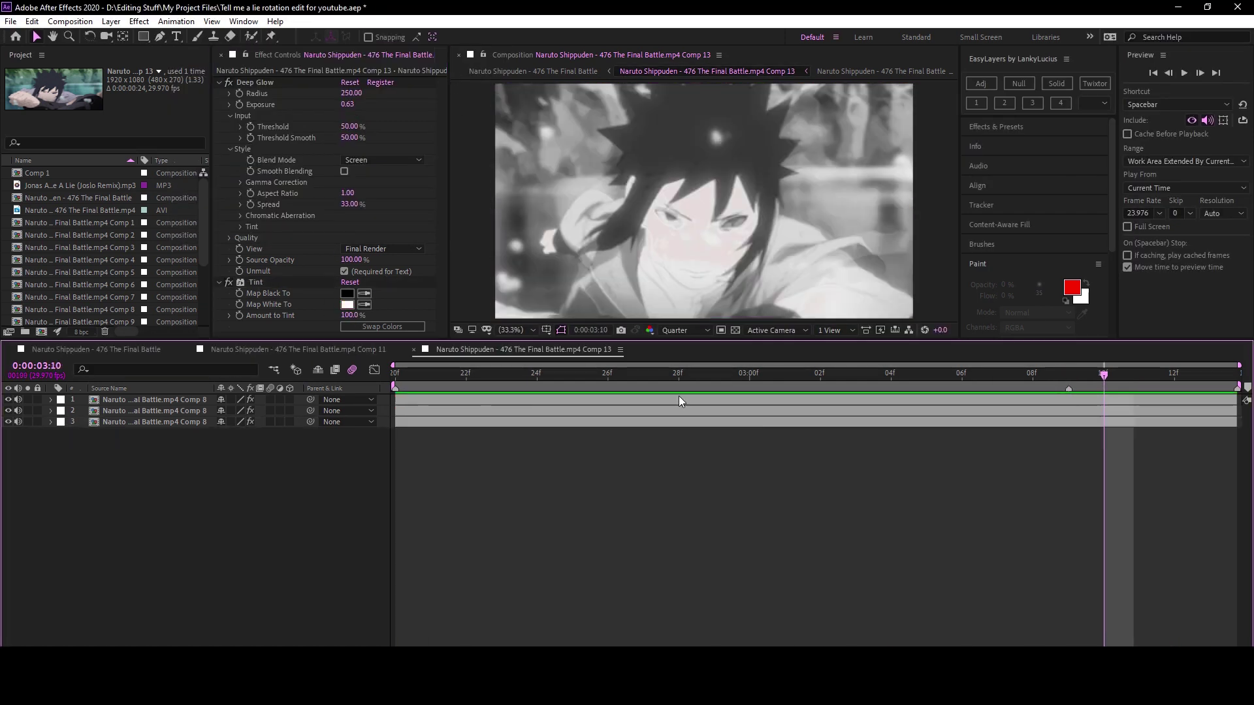
key(space)
key(space)
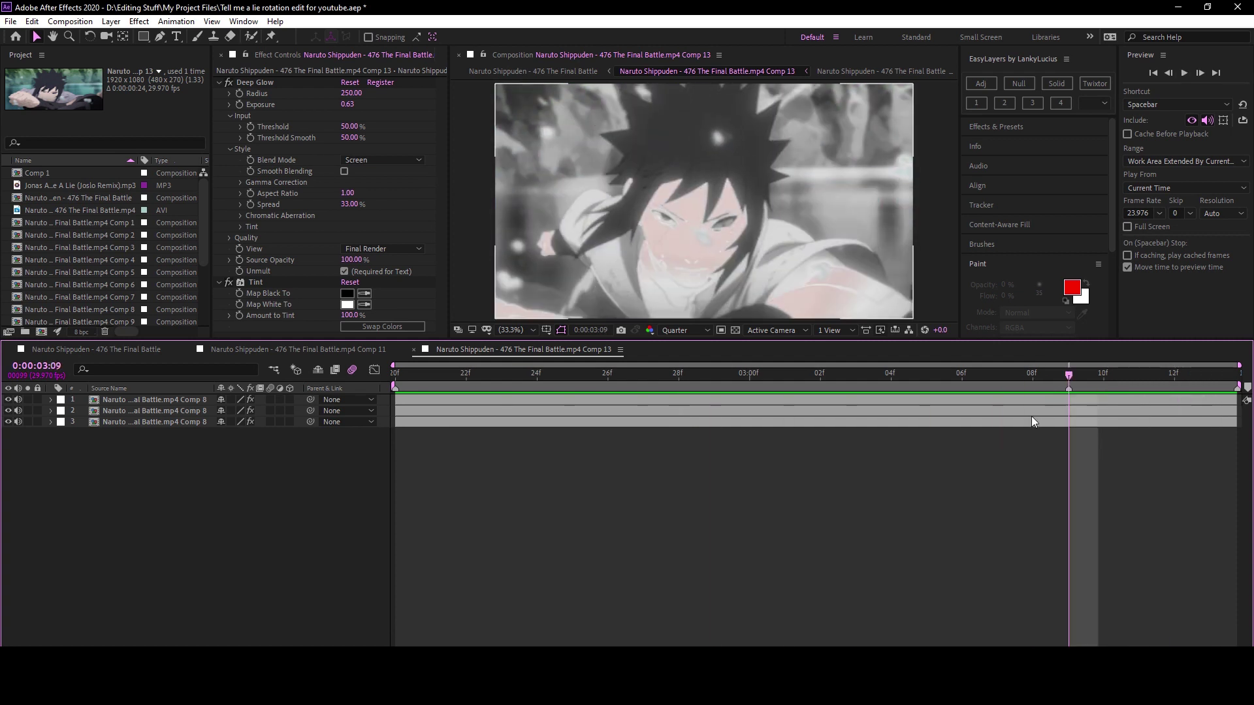
click(1020, 423)
key(shift+Escape)
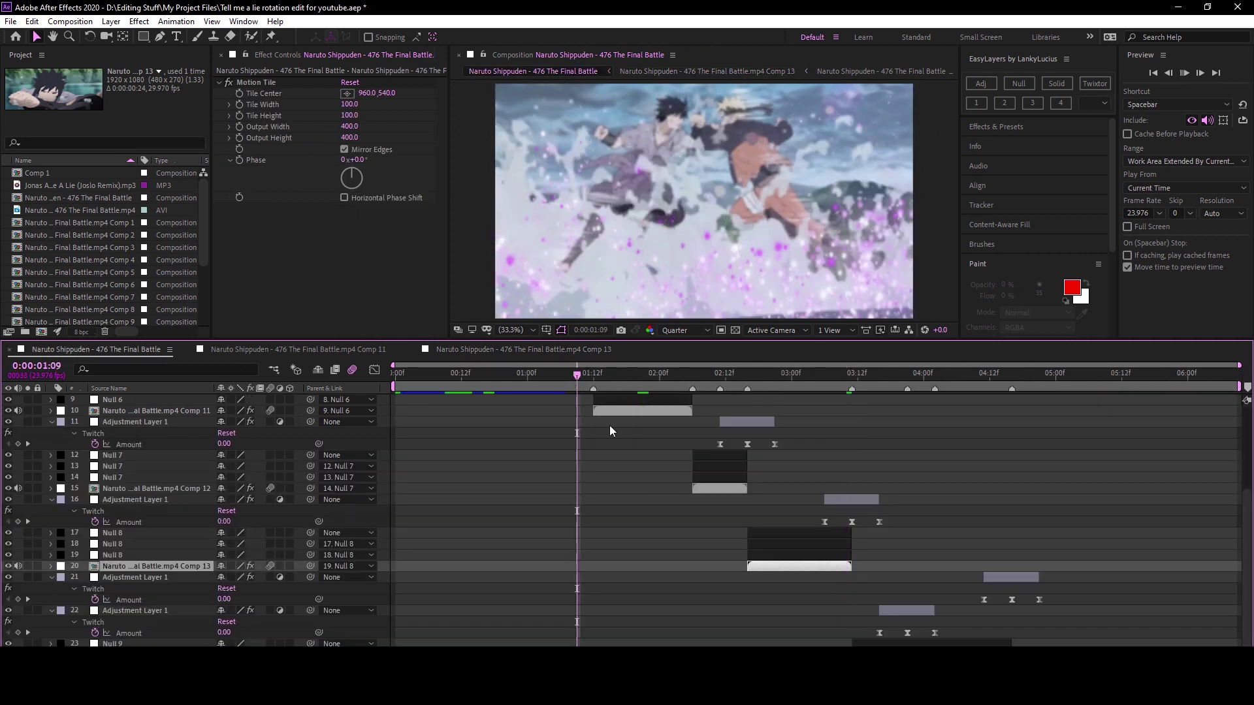
Preview the main edit, then open Comp 13 and inspect its layers' Dissolve Percent keyframes.
key(space)
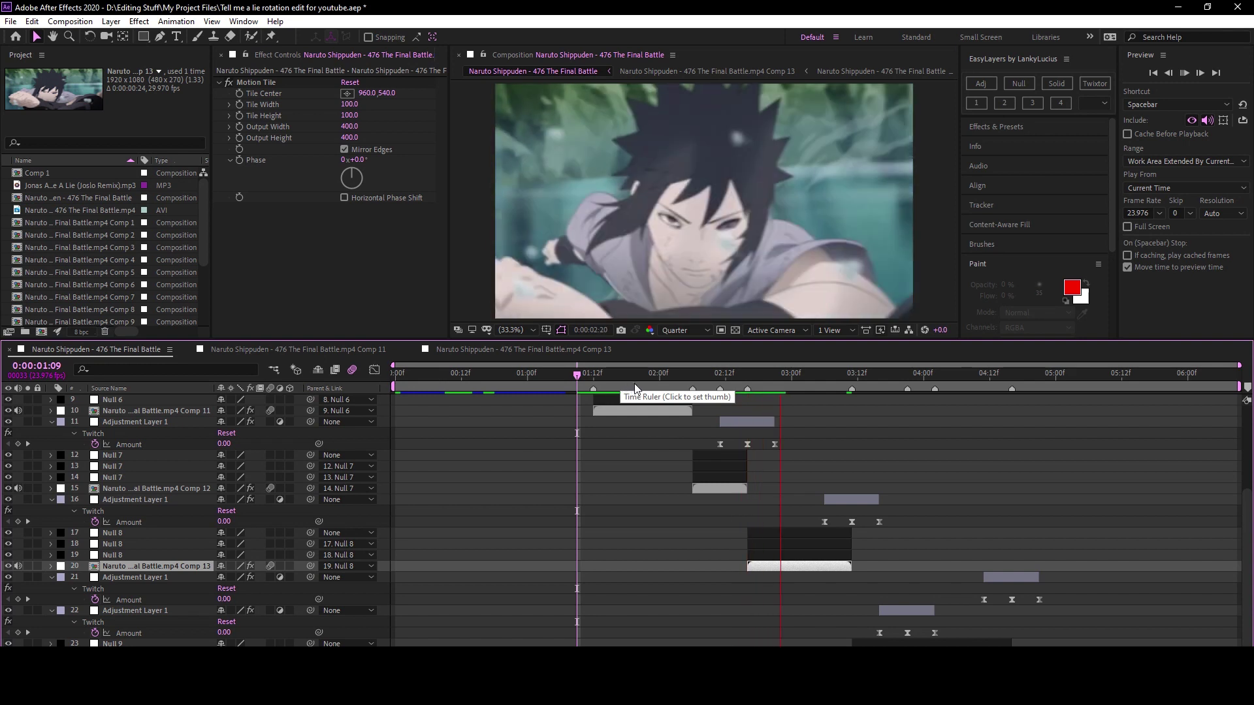
click(647, 387)
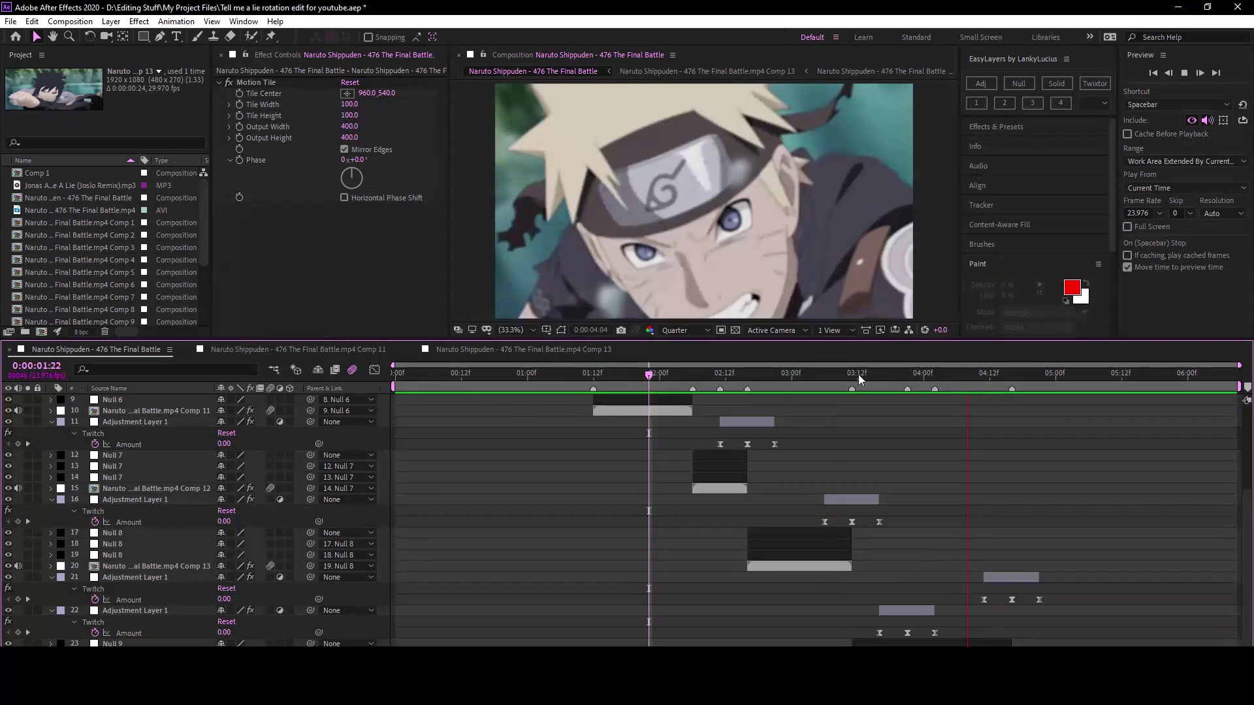
double_click(766, 566)
key(u)
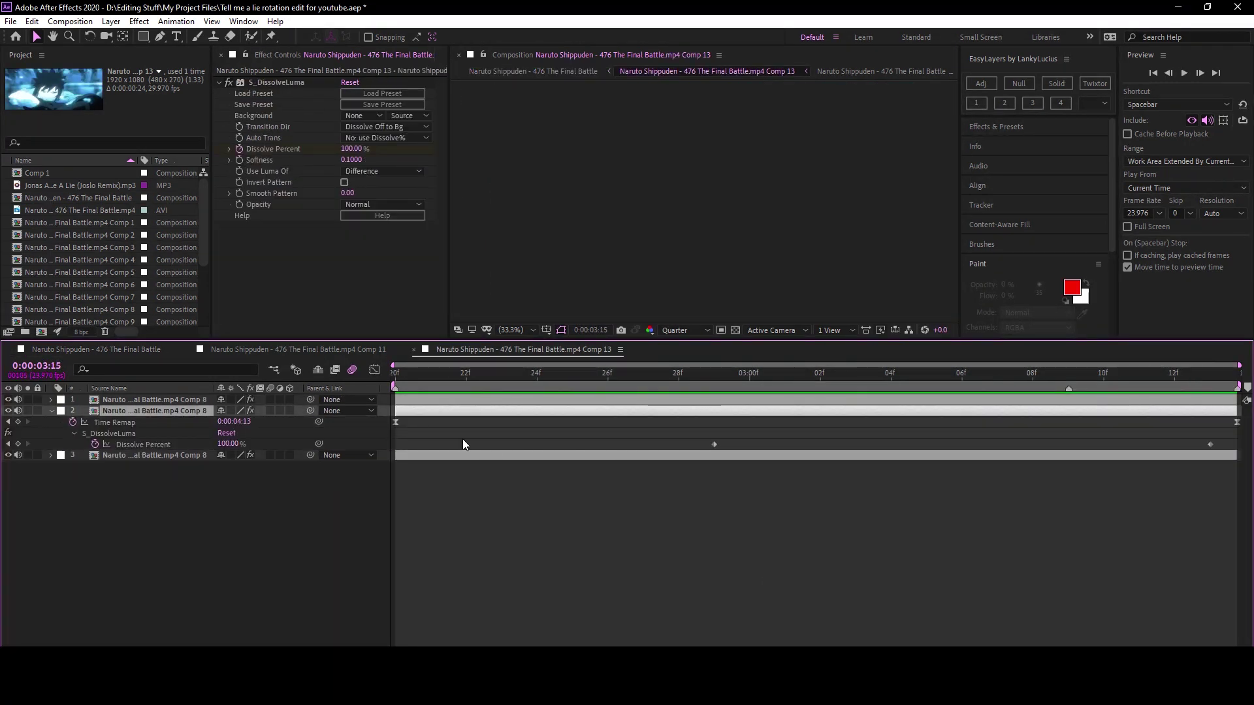
click(429, 457)
key(u)
click(429, 402)
key(u)
drag(1055, 425, 389, 441)
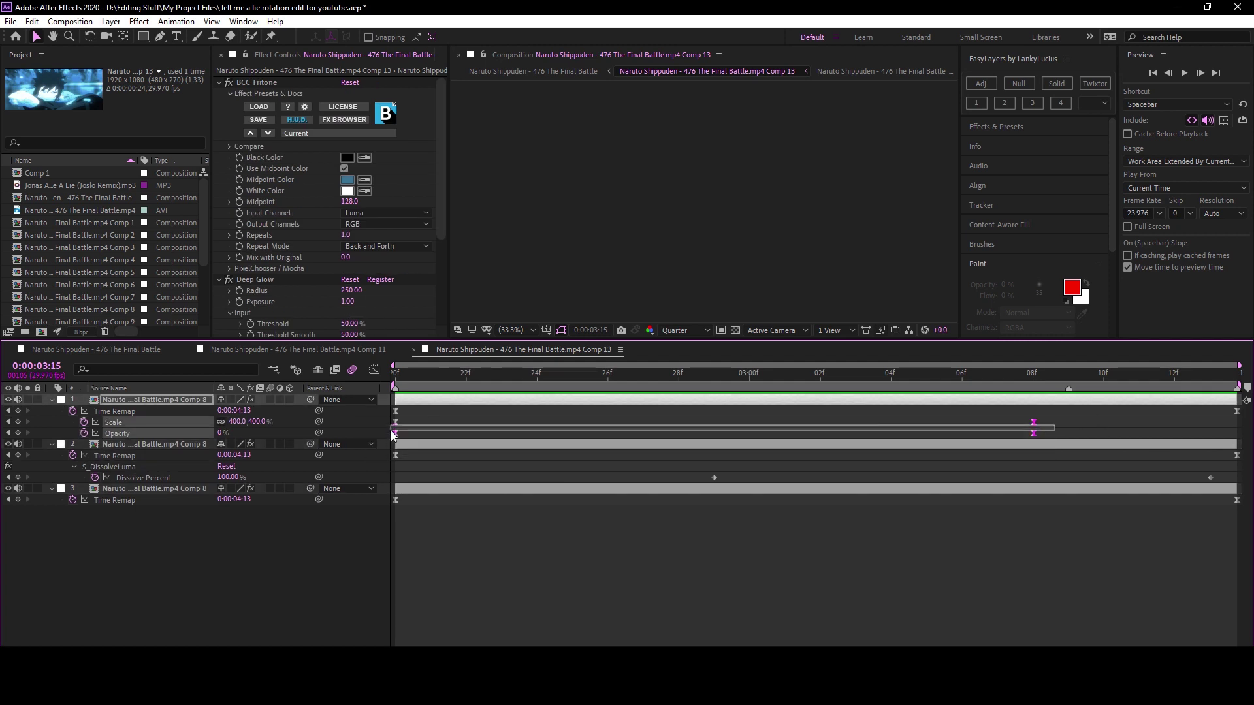
Return to the main composition and bring Comp 14 into the timeline and viewer.
click(96, 350)
click(150, 545)
key(ctrl+shift+c)
key(Return)
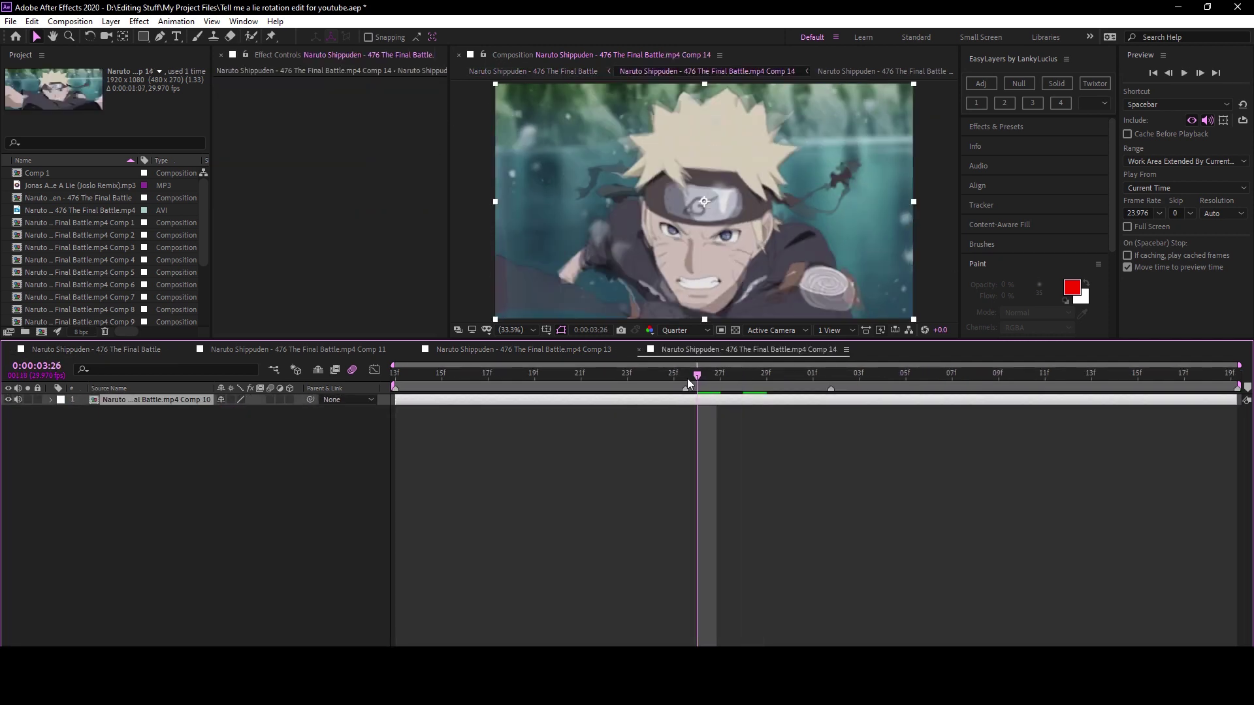
Duplicate the Comp 10 layer at 03:25 and apply Invert to the top copy.
click(685, 377)
key(ctrl+d)
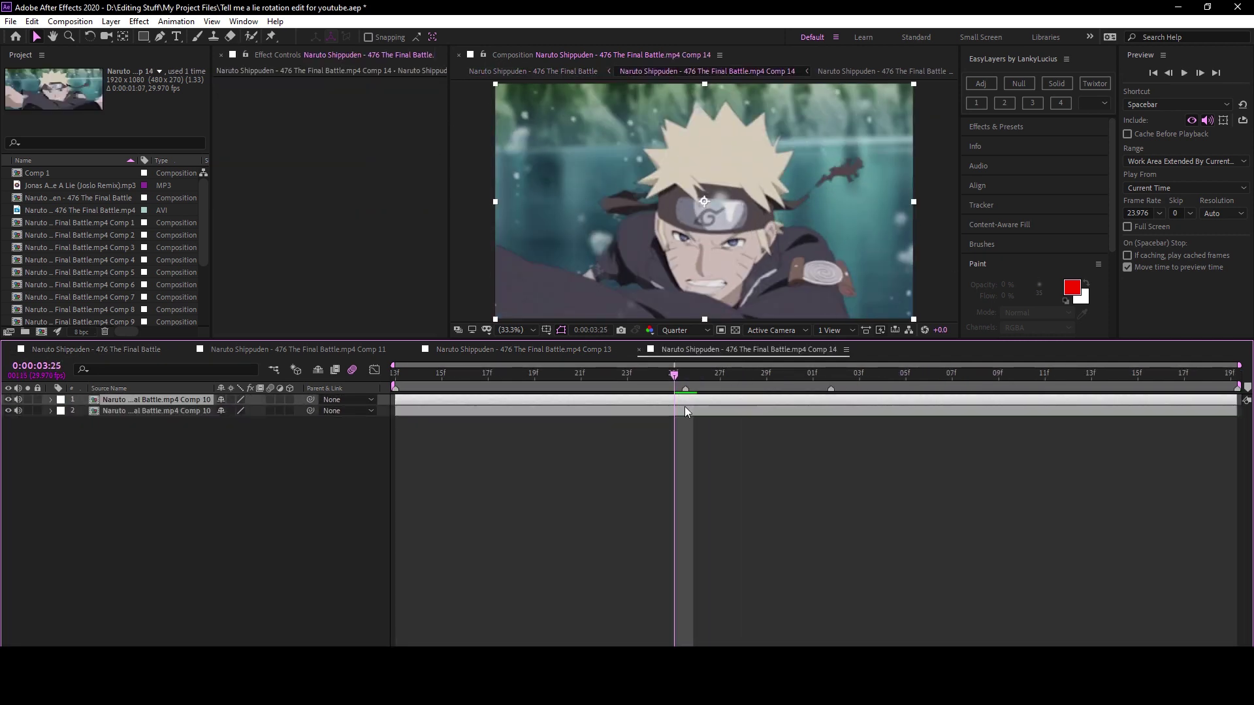
key(ctrl+z)
click(688, 375)
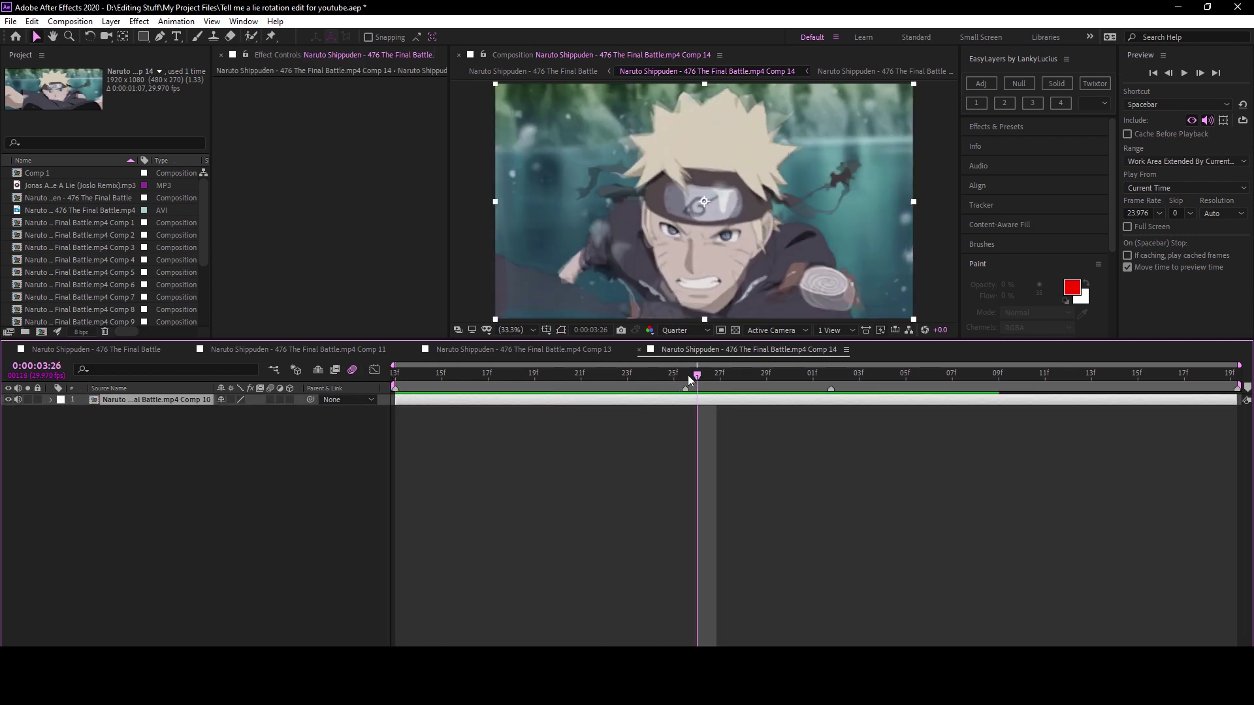
key(ctrl+d)
click(683, 374)
click(672, 400)
key(ctrl+space)
key(Return)
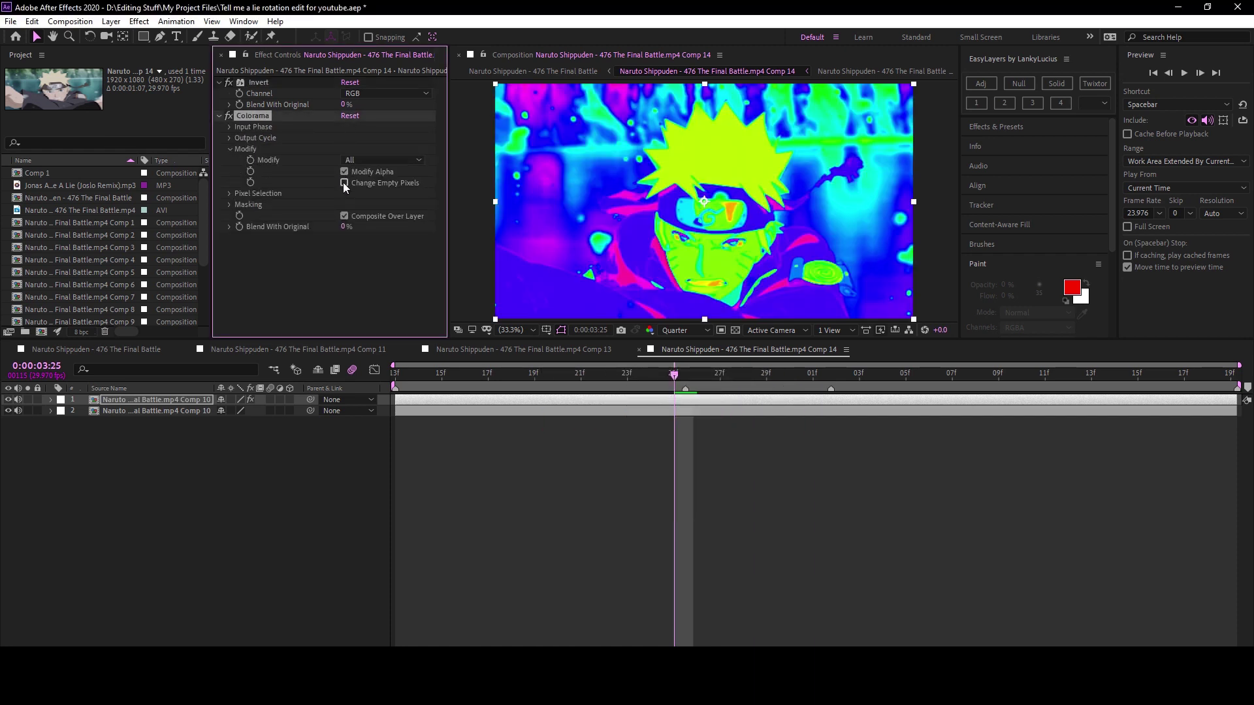
Experiment with Colorama's Modify options, then delete the Colorama effect.
click(344, 183)
click(382, 160)
click(353, 171)
click(382, 160)
click(382, 262)
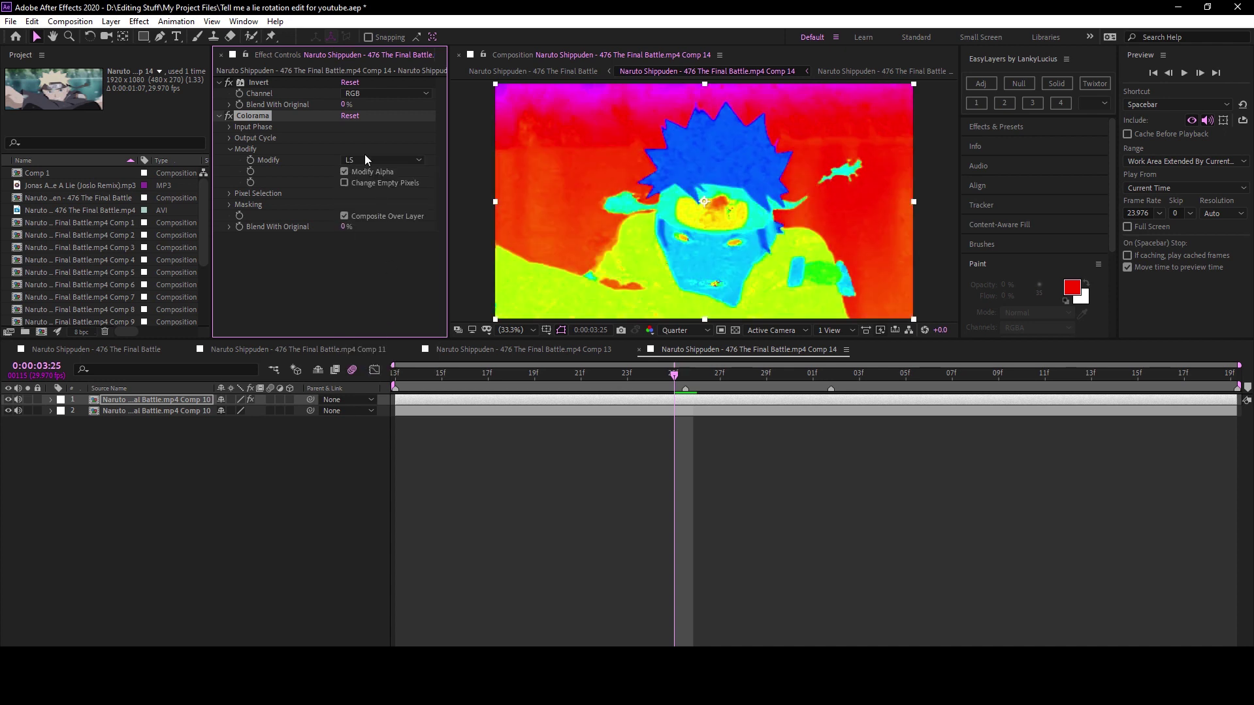
click(382, 159)
click(373, 361)
click(382, 160)
key(Escape)
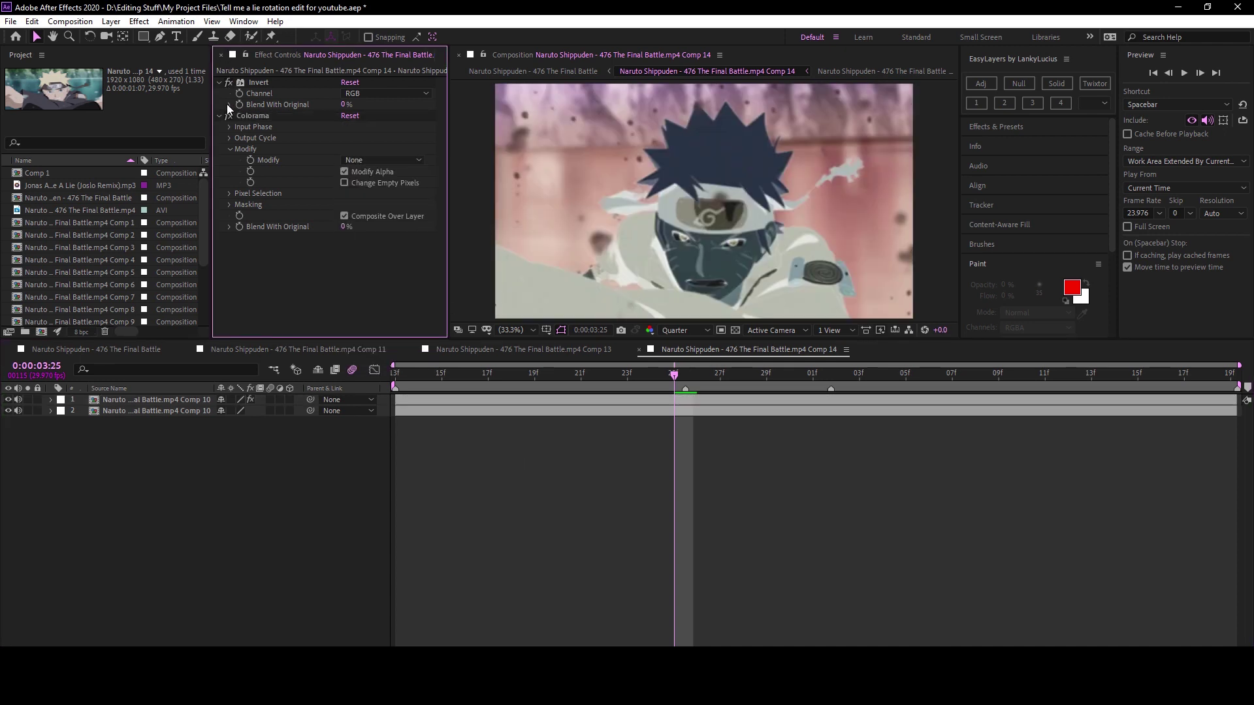
click(231, 117)
key(Delete)
Set starting Scale and Opacity keyframes on the inverted top layer at 03:25.
click(632, 400)
key(s)
key(shift+t)
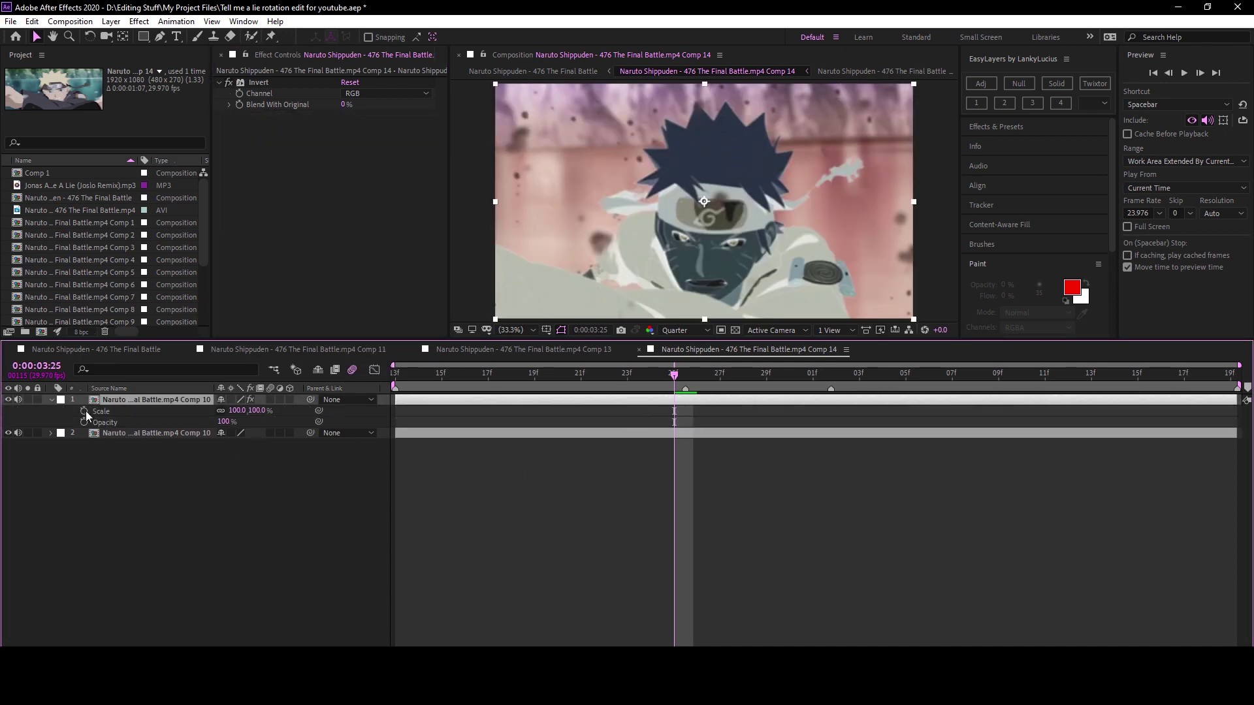
Key the top layer to about 454% scale and 0% opacity at its end, with Easy Ease.
key(Page_Down)
key(Page_Down)
key(Page_Down)
mouse_move(238, 411)
mouse_down()
mouse_move(266, 411)
mouse_move(215, 422)
mouse_up()
drag(767, 413, 1231, 414)
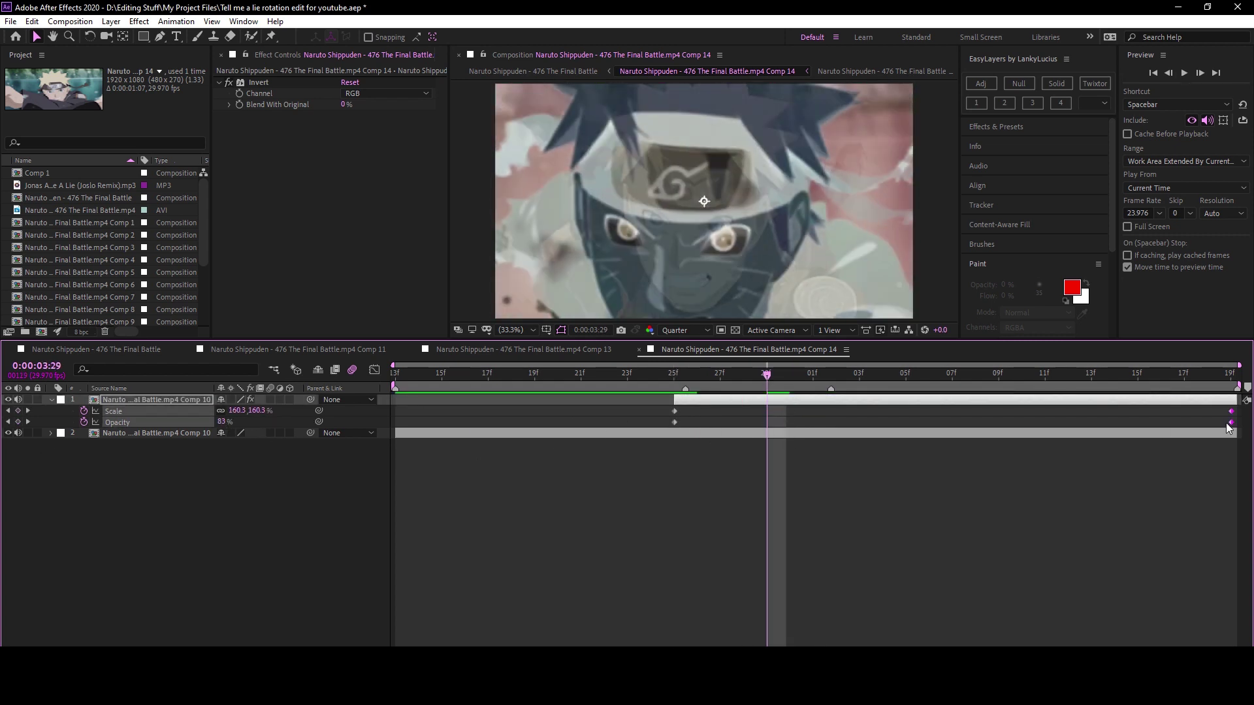
key(F9)
Sharpen the Scale and Opacity curves so the zoom and fade start fast, then preview.
click(137, 413)
key(shift+F3)
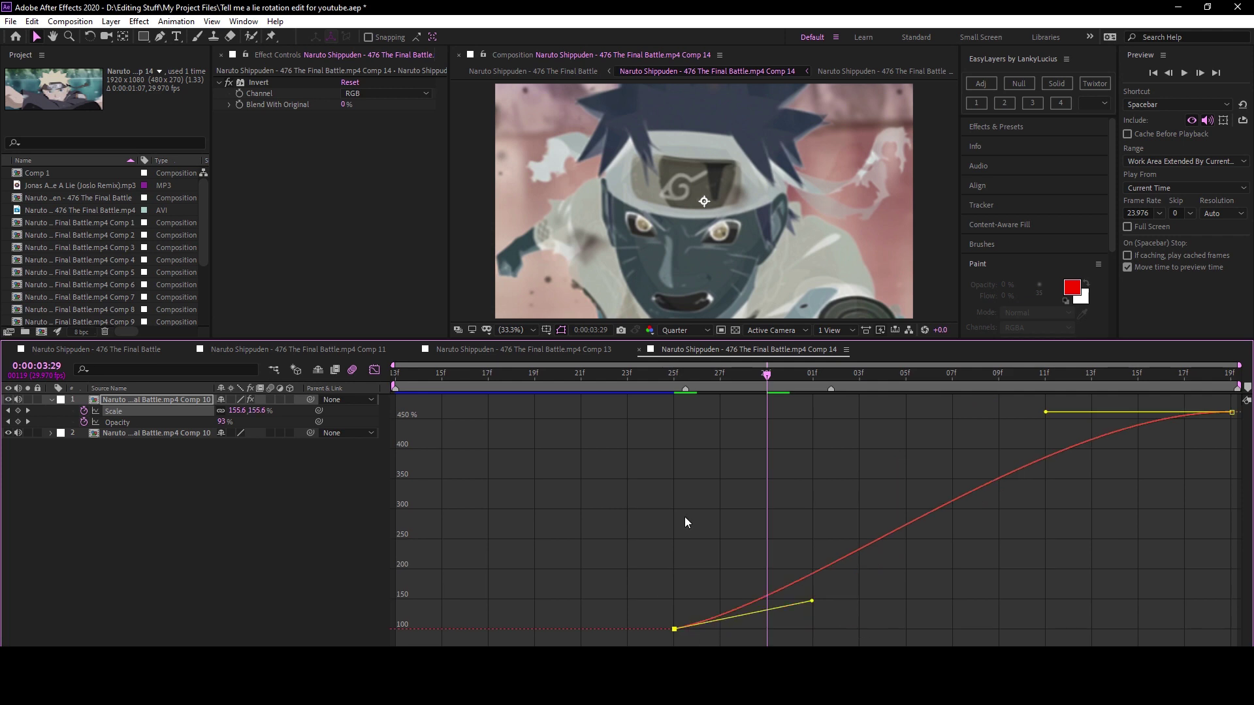
drag(812, 600, 681, 451)
drag(1045, 412, 689, 411)
click(118, 422)
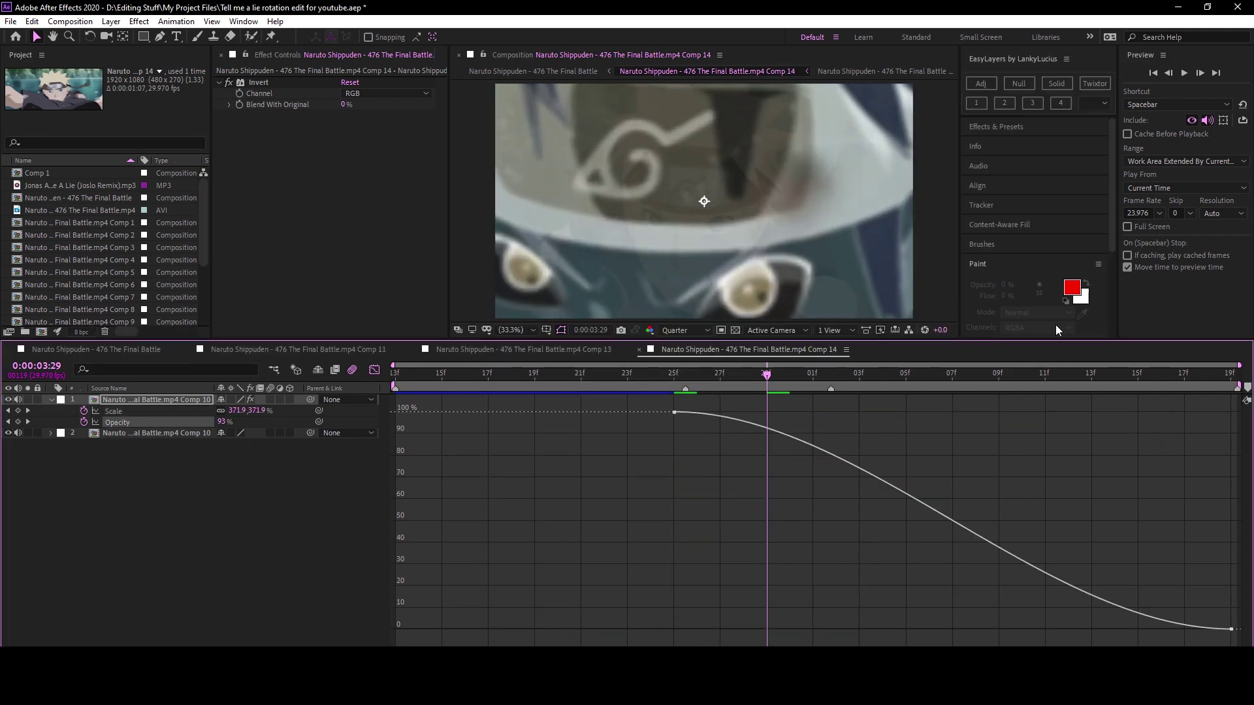
drag(858, 412, 680, 530)
drag(1045, 629, 730, 629)
key(space)
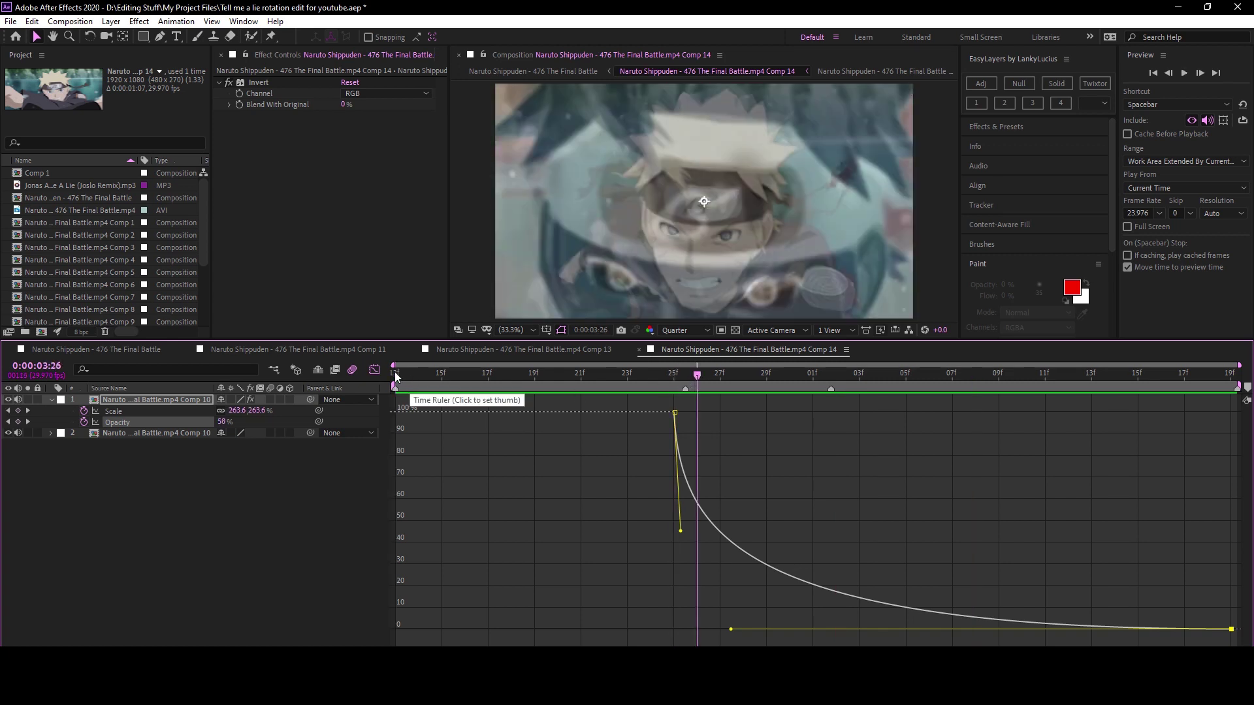
key(shift+F3)
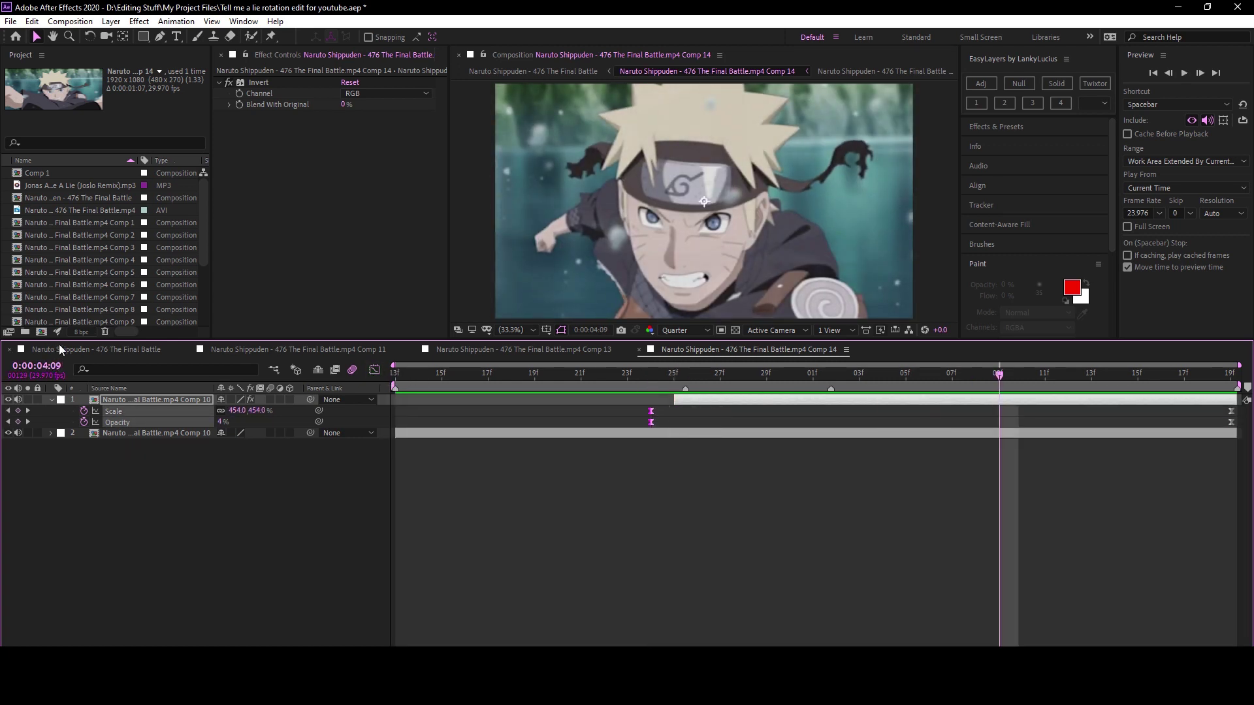
key(shift+Escape)
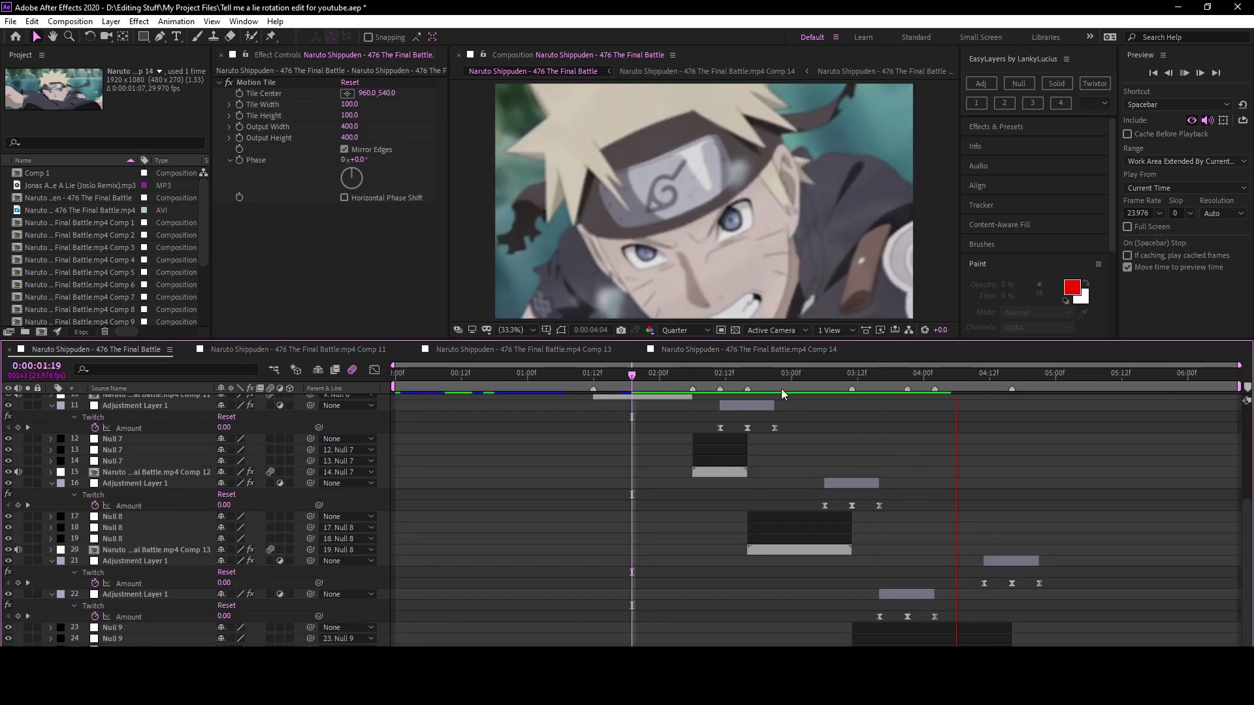
Preview the edit from 3:00 and about 2:05, then return to the start.
click(791, 374)
click(687, 374)
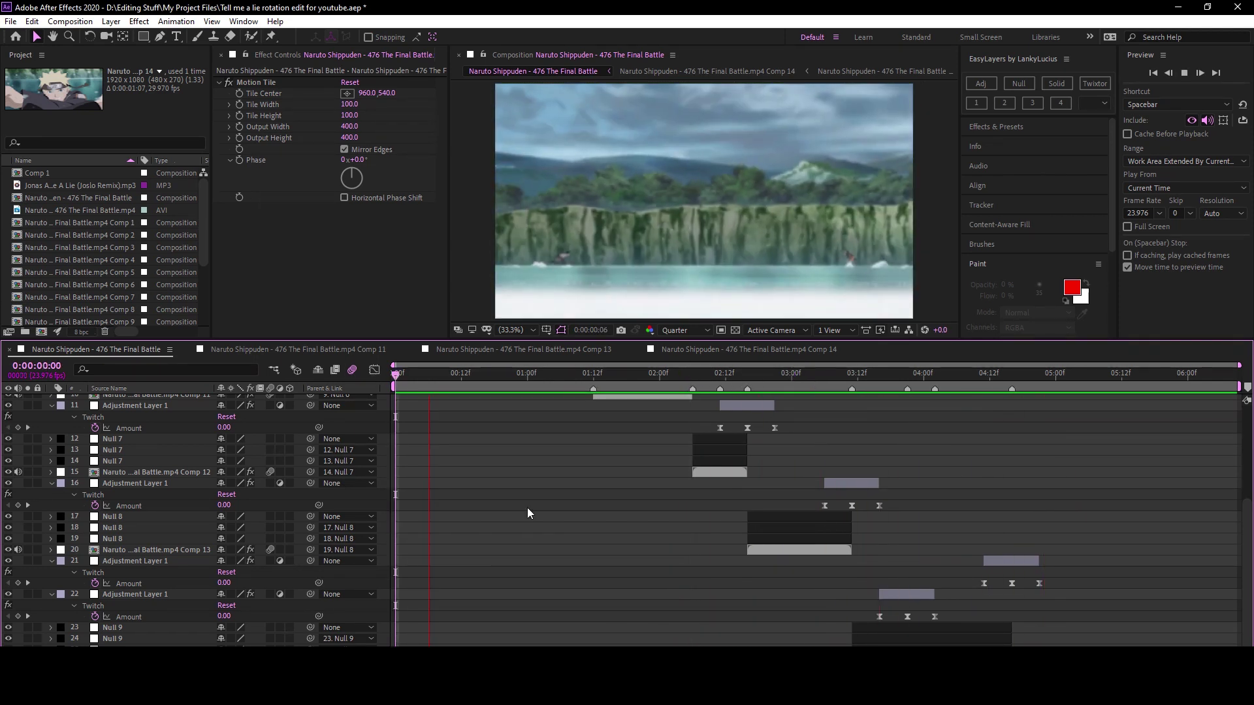
scroll(527, 457, up, 4)
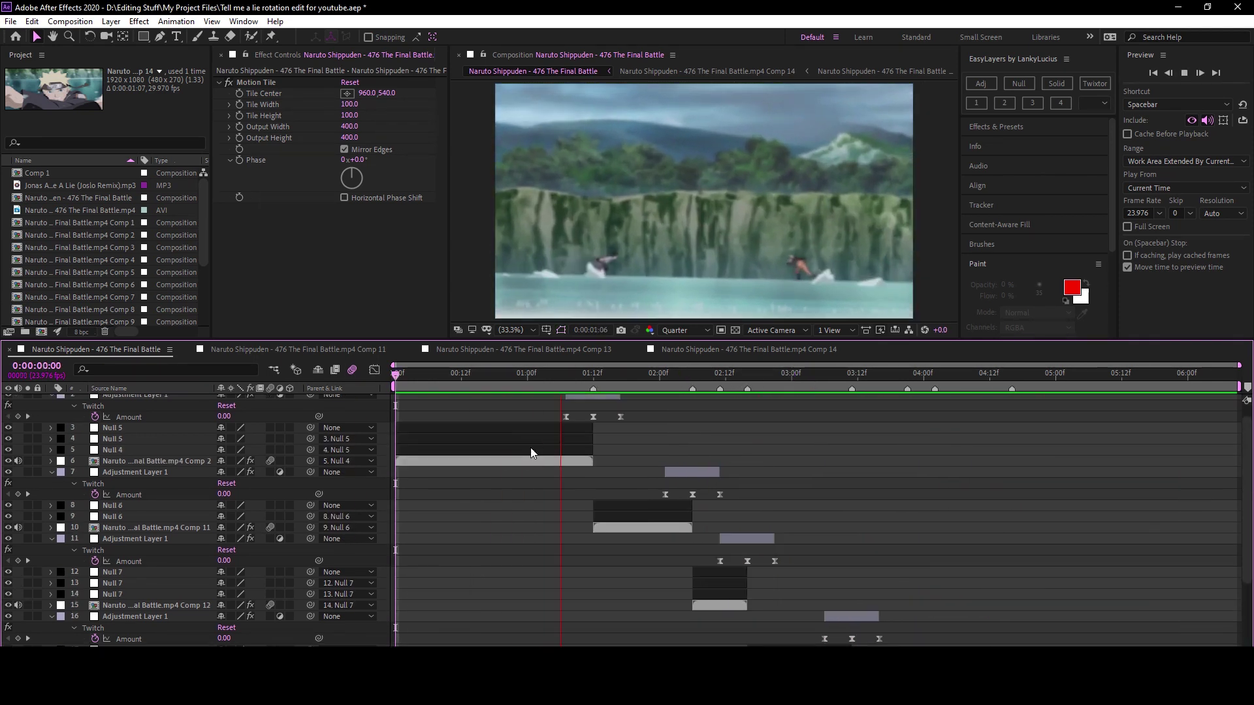
key(Home)
Inside the Comp 11 precomp, inspect Black Solid 1's Particular settings.
double_click(626, 527)
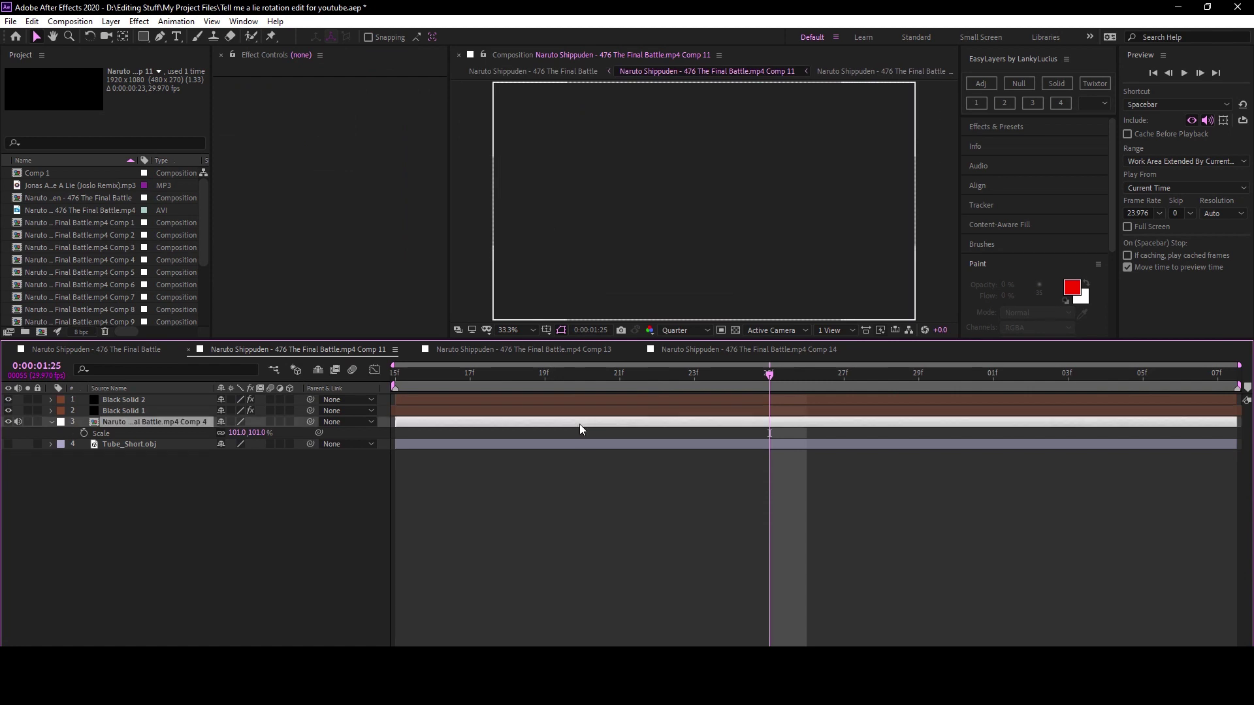
click(541, 411)
scroll(325, 198, down, 3)
scroll(346, 274, down, 4)
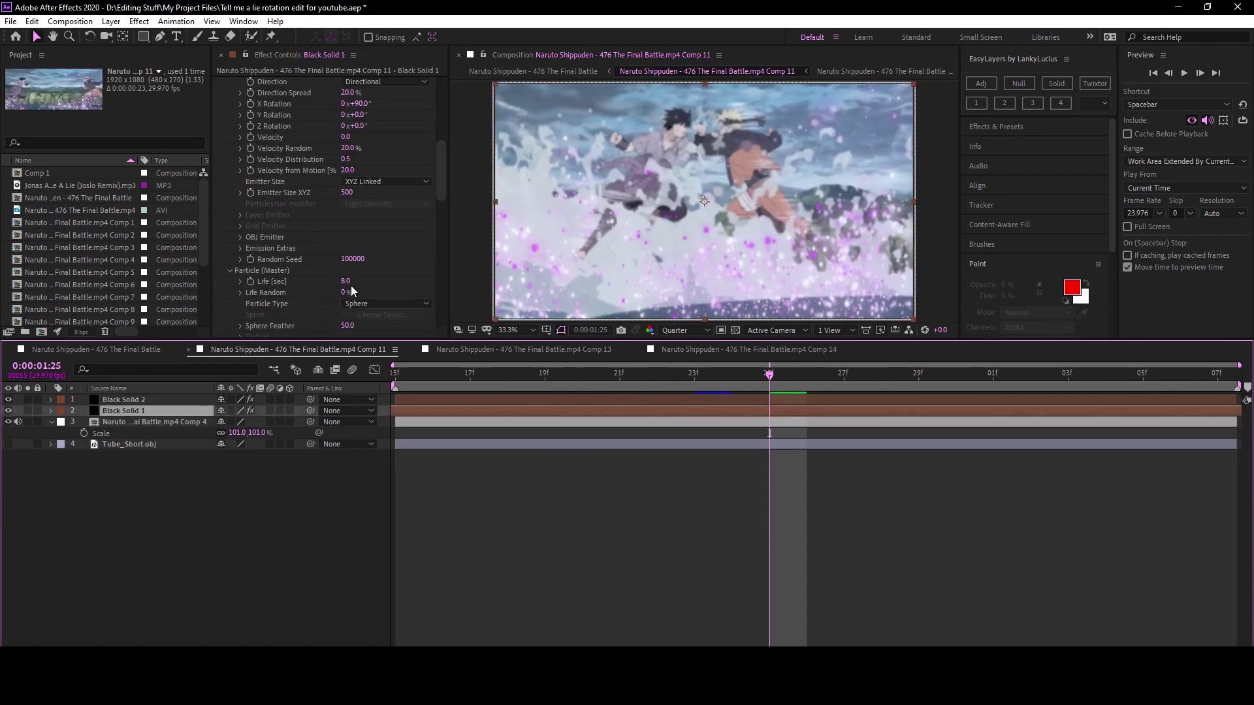
scroll(339, 261, down, 1)
text(2)
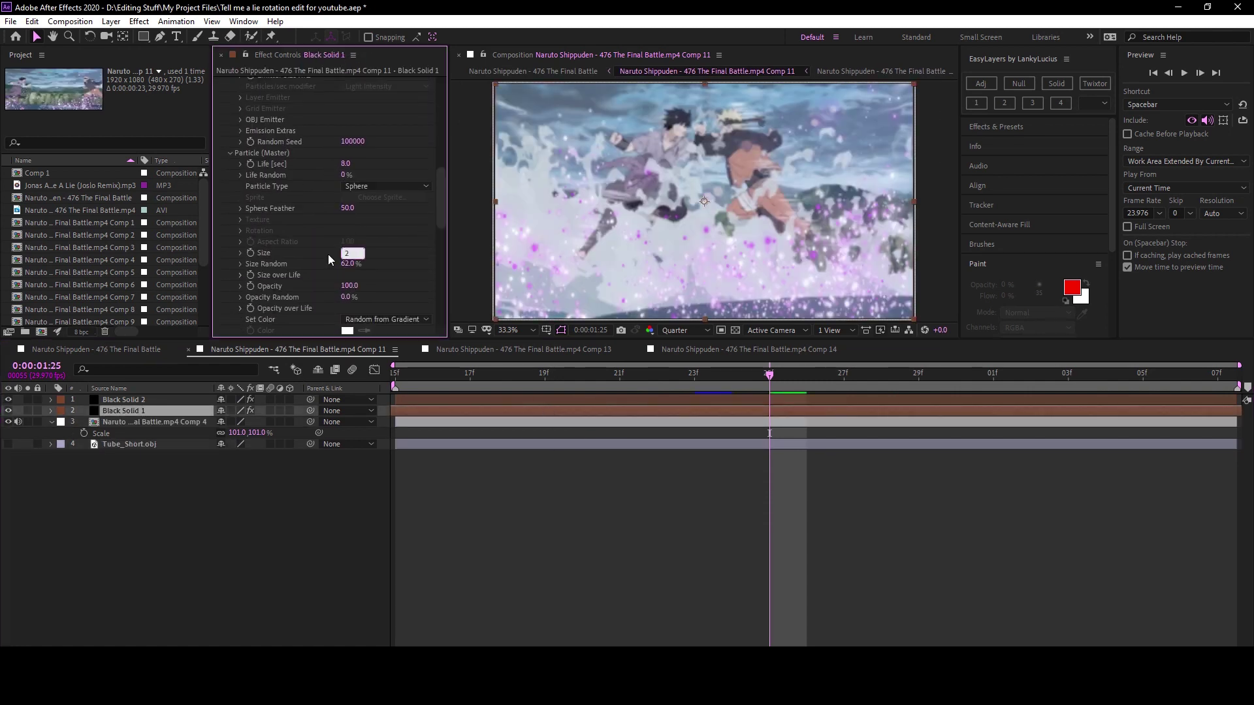
In the Comp 2 precomp, add a new black solid and apply Trapcode Particular to it.
key(shift+comma)
click(487, 388)
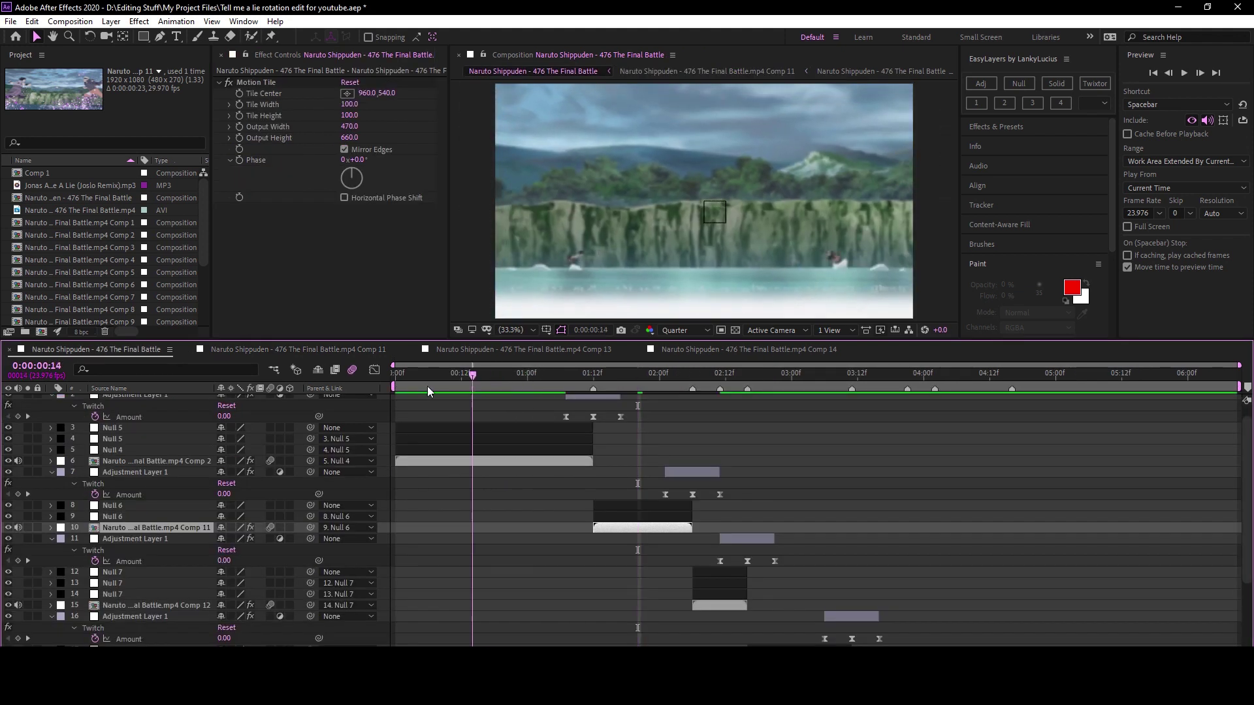
double_click(483, 461)
key(ctrl+y)
key(ctrl+space)
text(part)
key(Return)
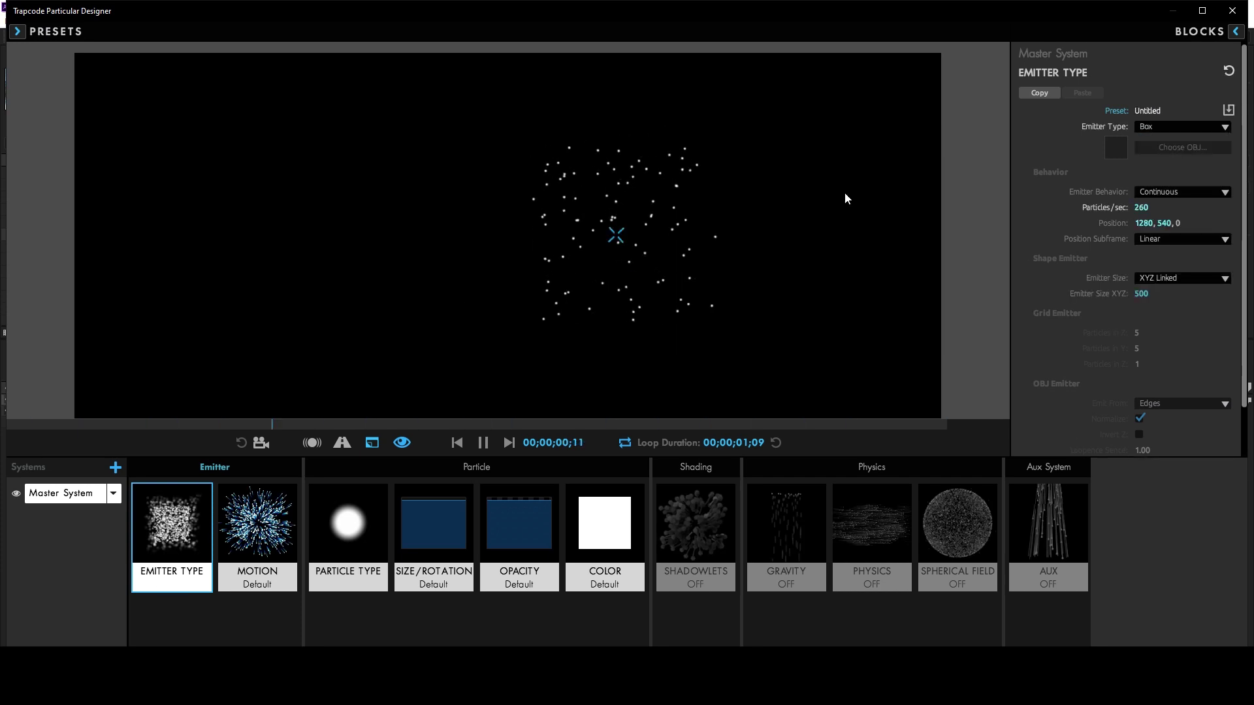
Browse the Particular Designer preset library, then close it without picking a preset.
click(20, 33)
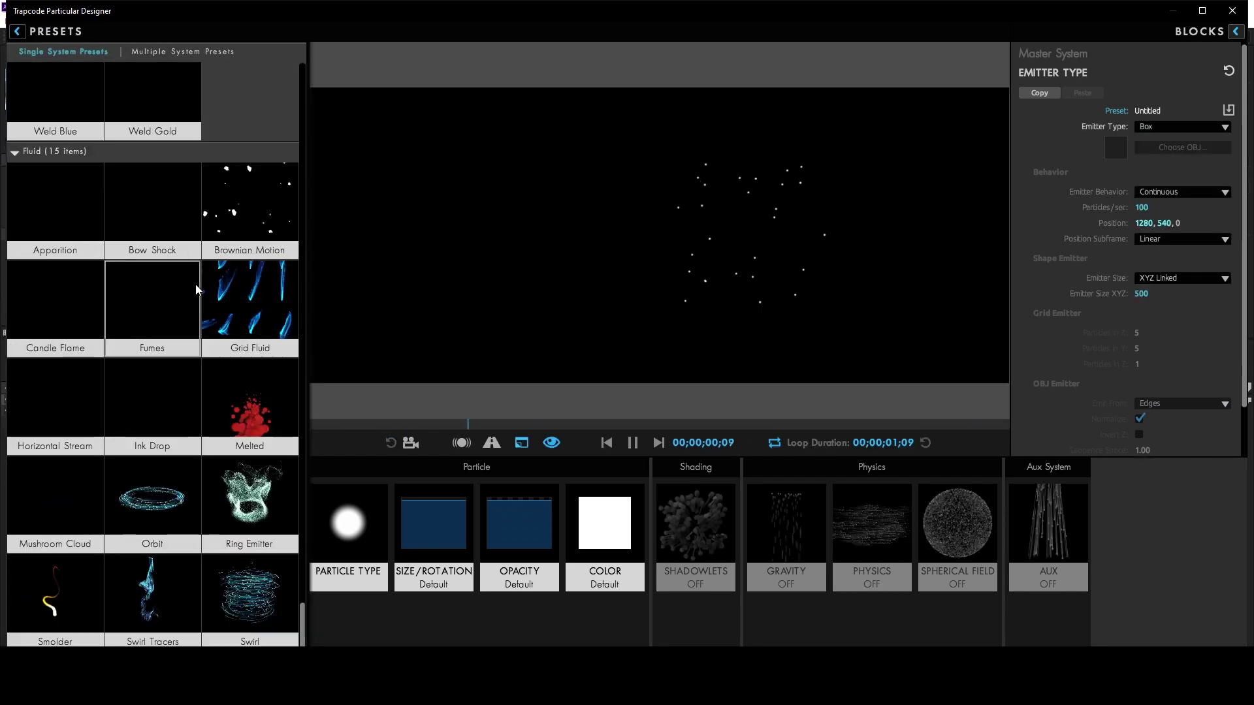
scroll(149, 452, up, 3)
scroll(134, 440, up, 7)
scroll(100, 431, up, 4)
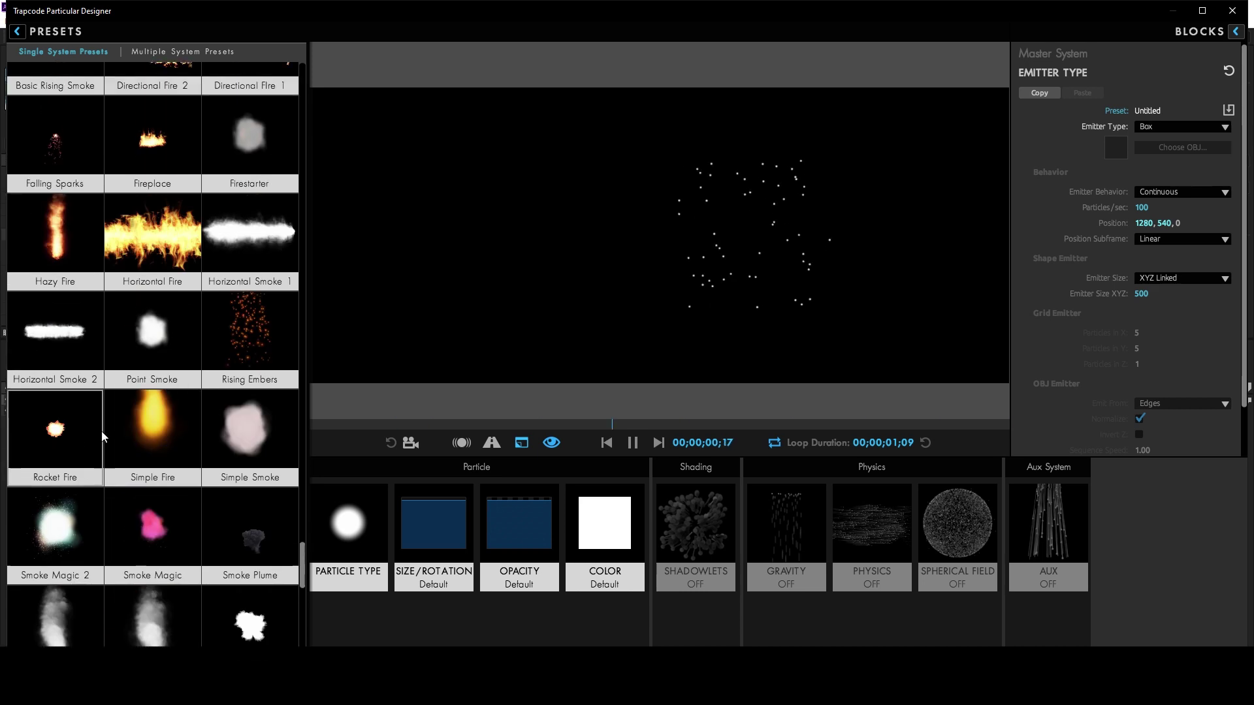
scroll(187, 516, up, 3)
click(186, 515)
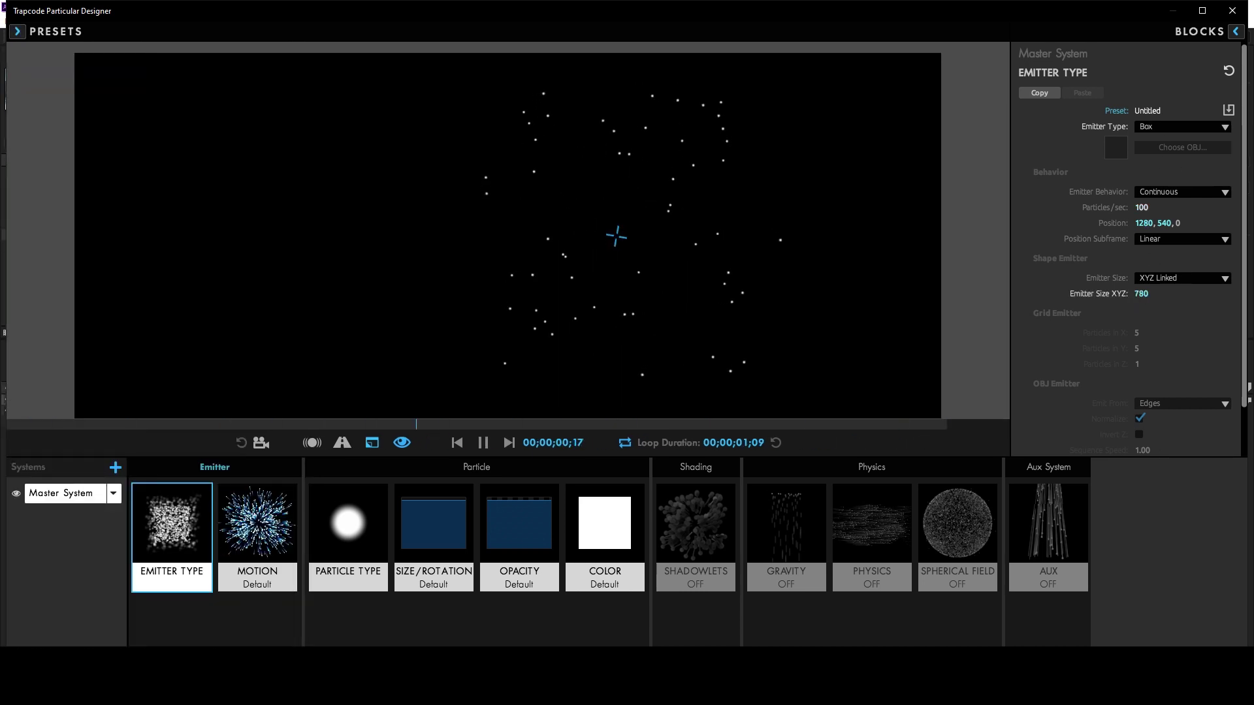
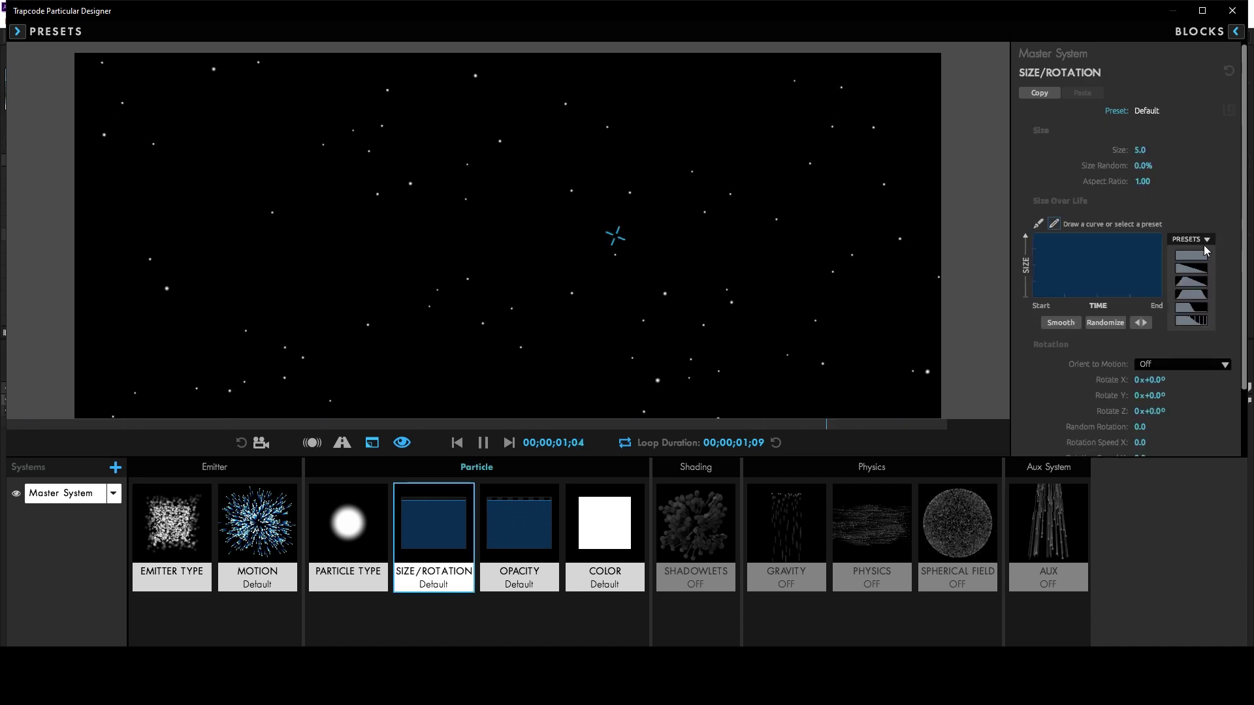
Apply Deep Glow with Smooth Blending to the particle solid.
click(1234, 644)
key(ctrl+space)
text(deep)
key(Return)
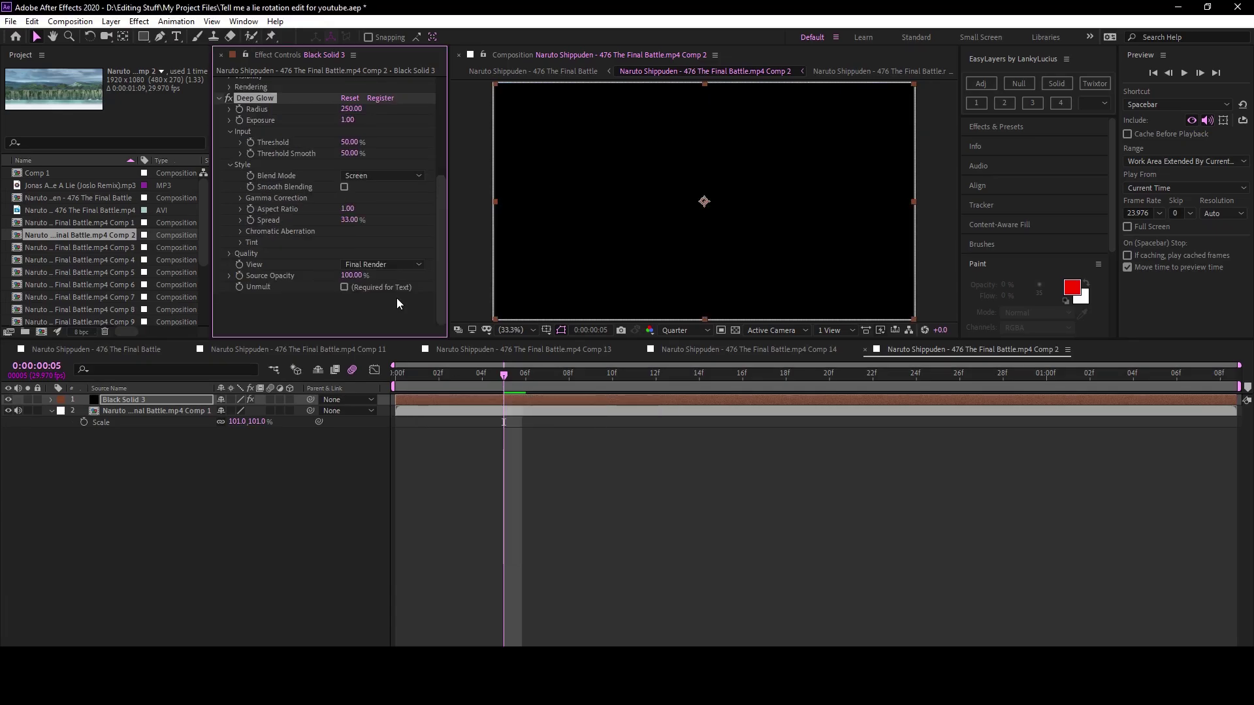
click(344, 187)
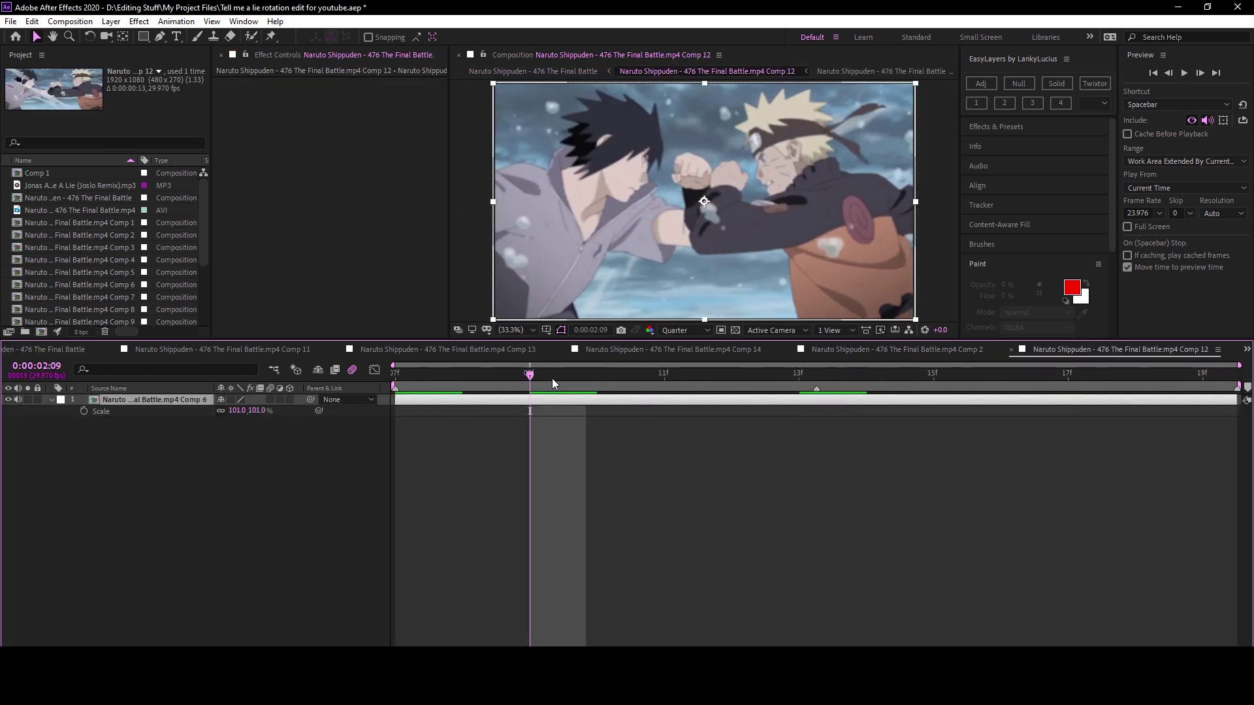
Paste the particle solid into Comp 12 and give it a purple-to-orange Gradient Ramp.
key(ctrl+v)
click(594, 381)
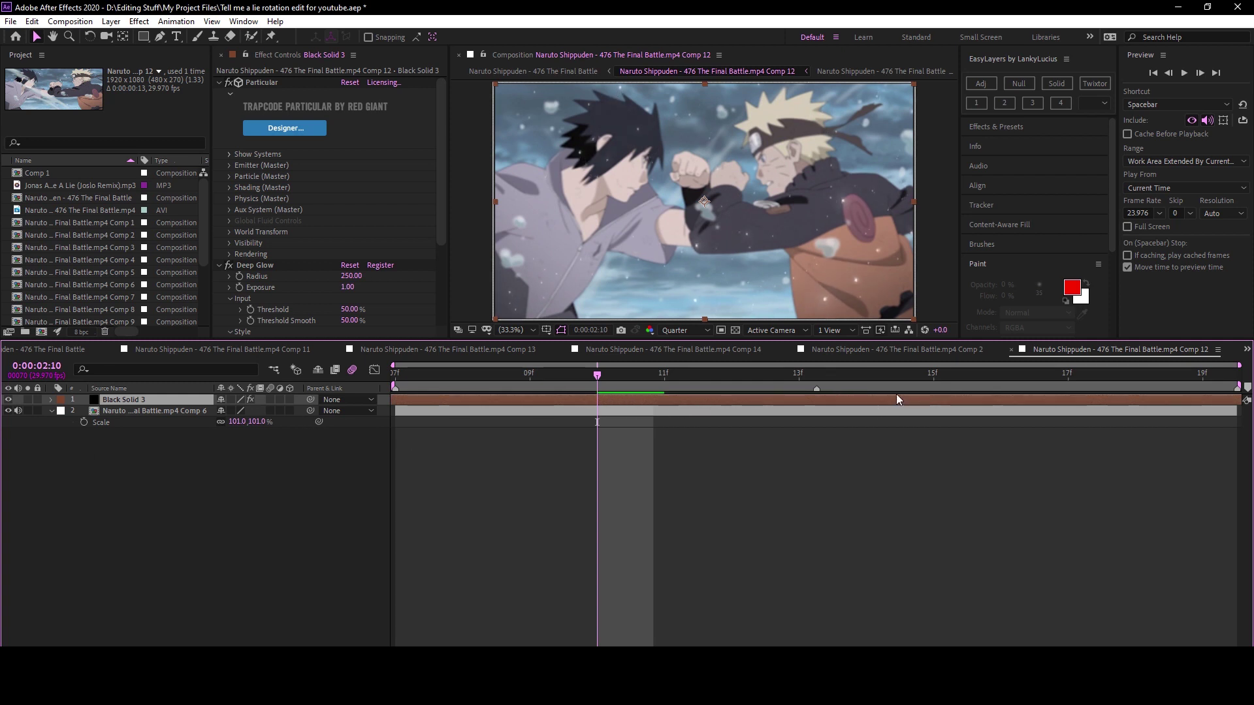
key(ctrl+space)
text(gradient)
key(Return)
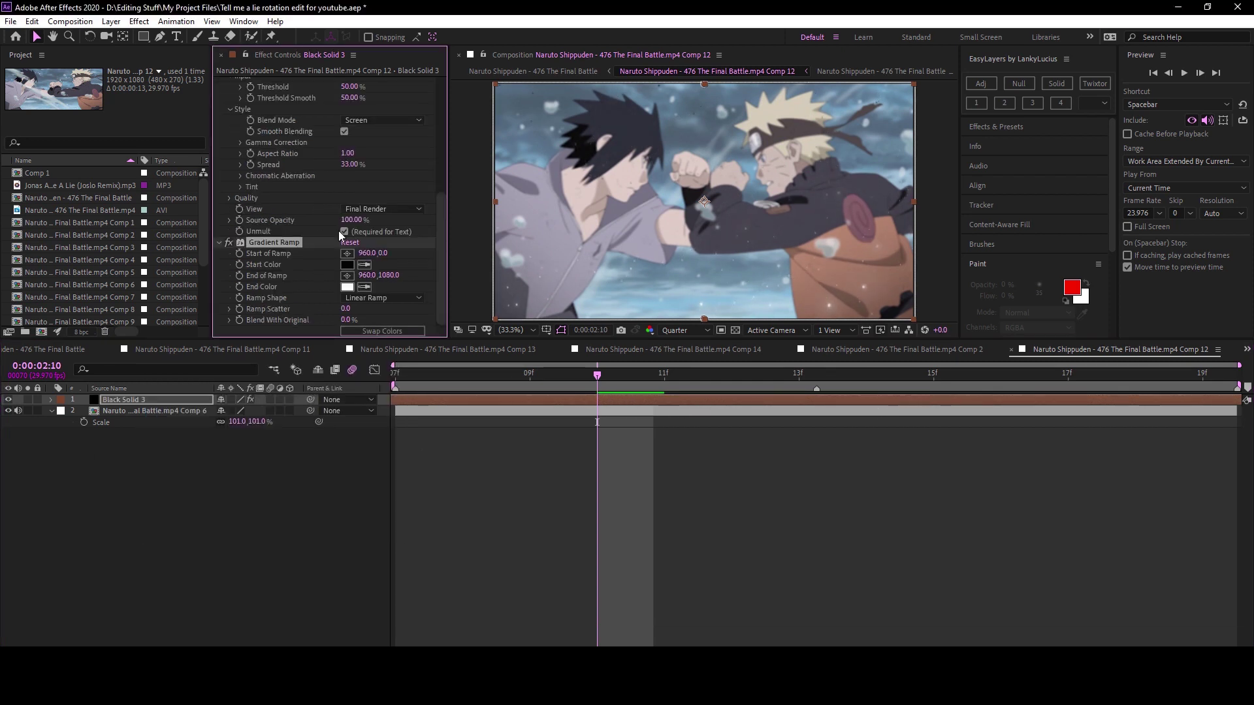
click(347, 264)
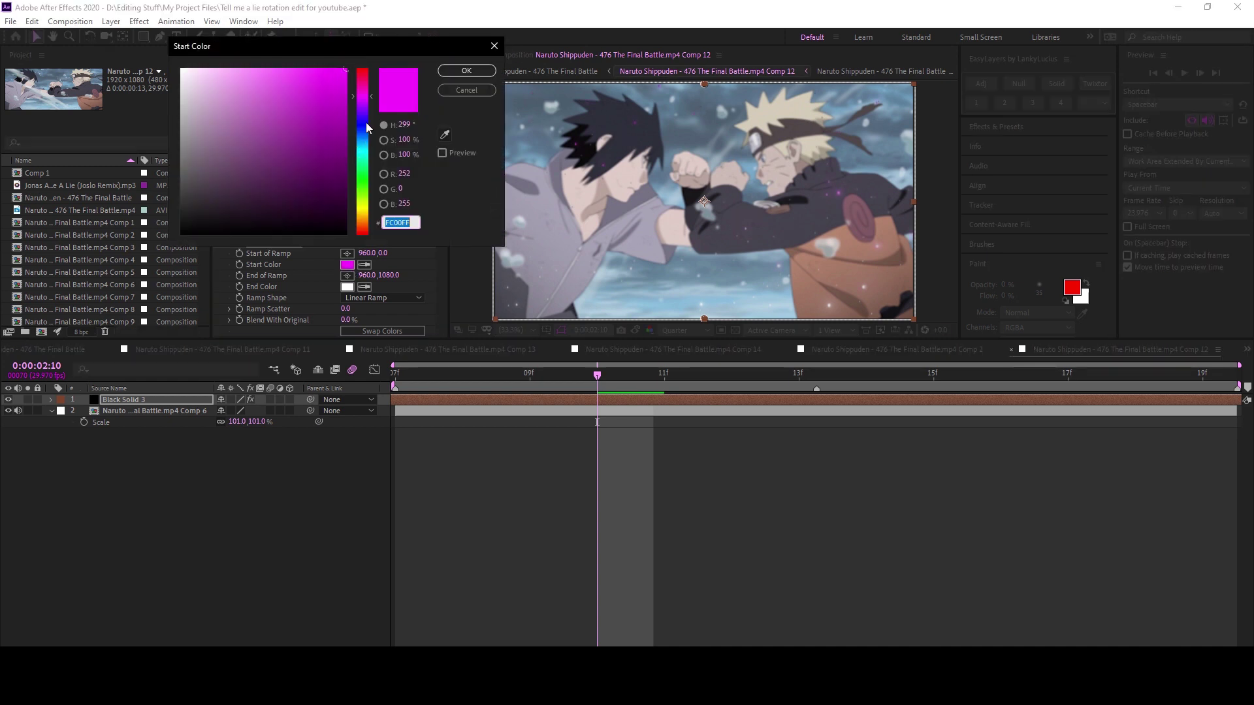
click(466, 70)
click(346, 287)
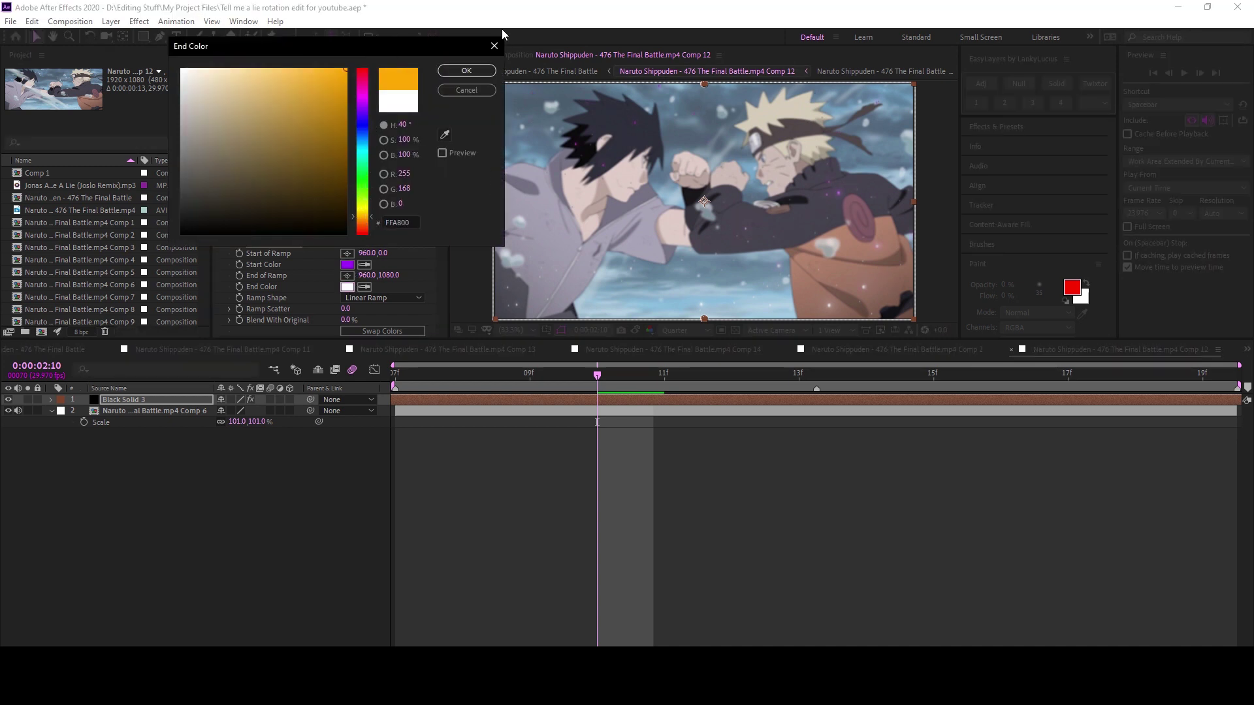
click(466, 71)
Add a new black solid with Optical Flares and open its Options.
key(ctrl+y)
key(Return)
key(ctrl+space)
text(opti)
key(Return)
click(300, 110)
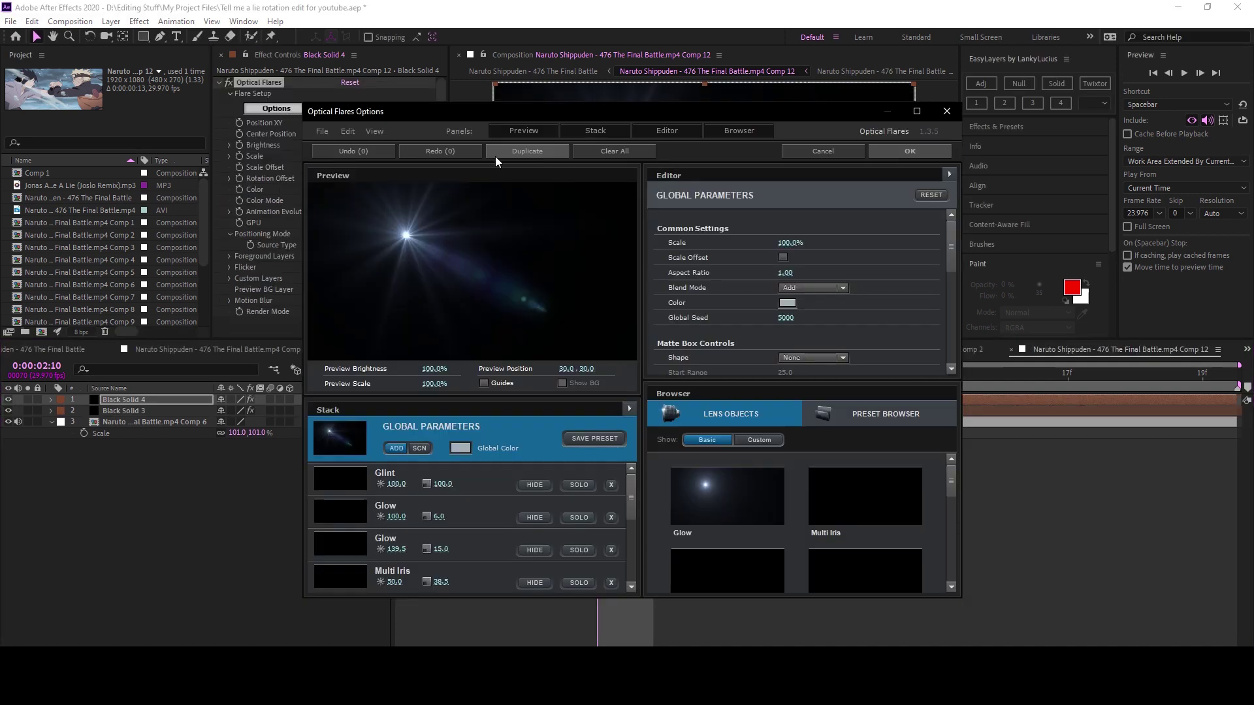
Set up a purple Hoop flare rendered on transparent and move it off the left of frame.
click(604, 151)
click(616, 381)
scroll(687, 507, down, 1)
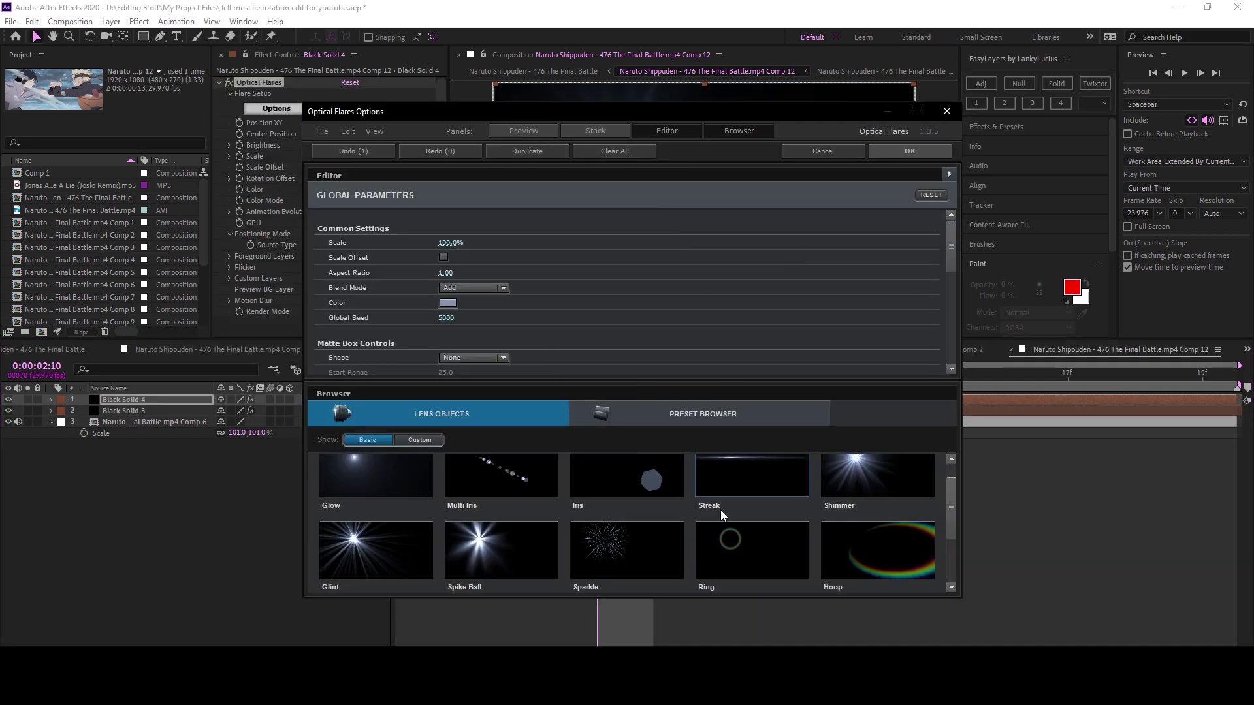
key(Return)
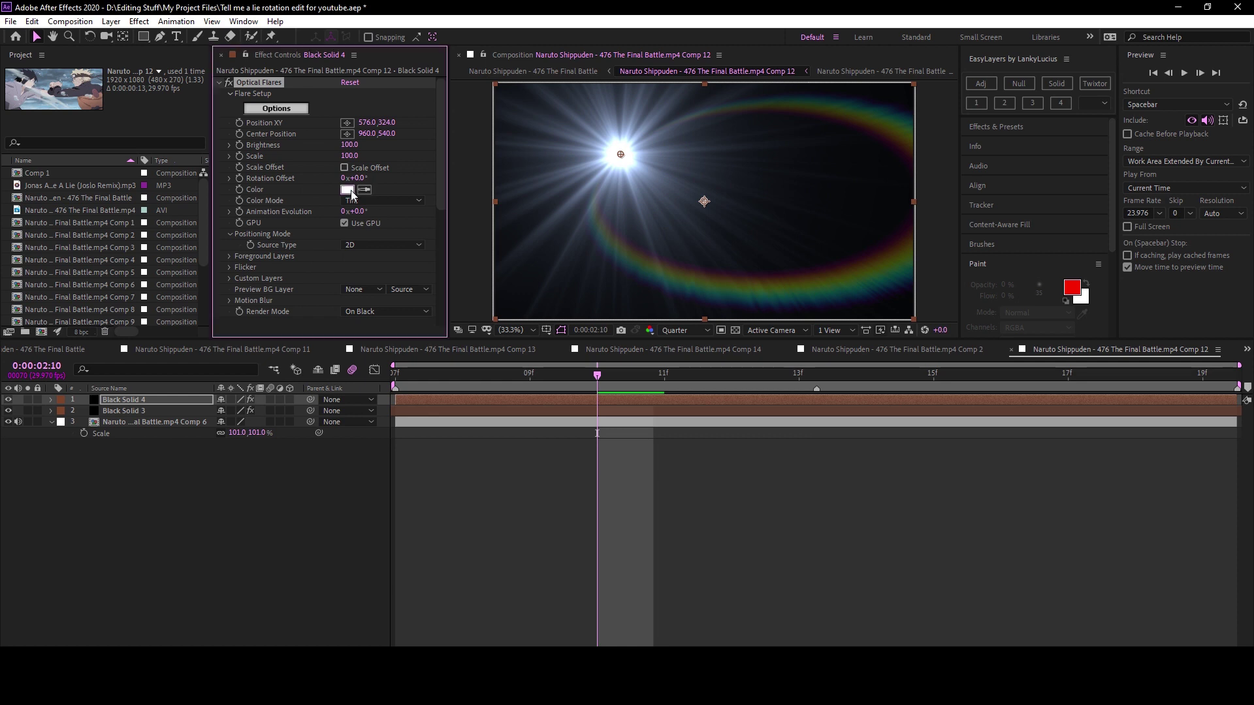
click(347, 189)
click(358, 114)
click(346, 60)
click(465, 72)
click(387, 312)
click(372, 322)
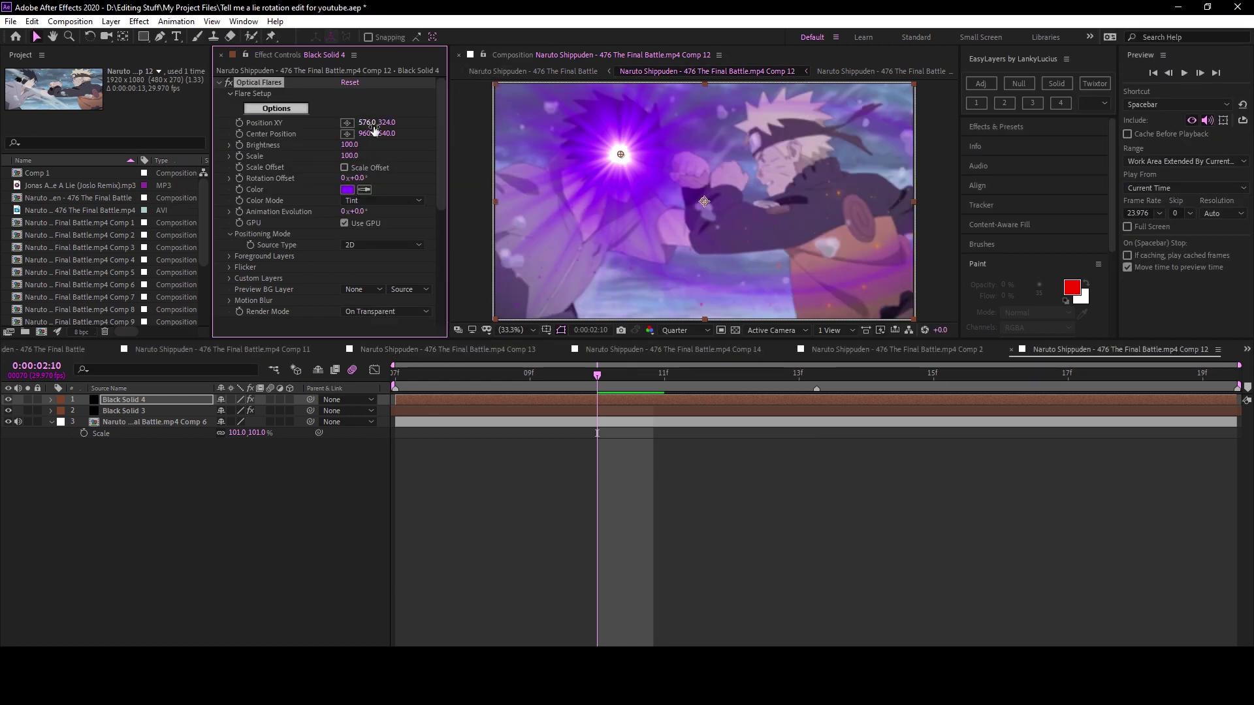
drag(371, 132, 311, 124)
Add a second Optical Flares solid with the Beached preset, pushed off the right of frame.
key(ctrl+y)
key(Return)
key(ctrl+space)
text(optical flares)
key(Return)
click(885, 414)
double_click(868, 484)
click(855, 482)
key(Return)
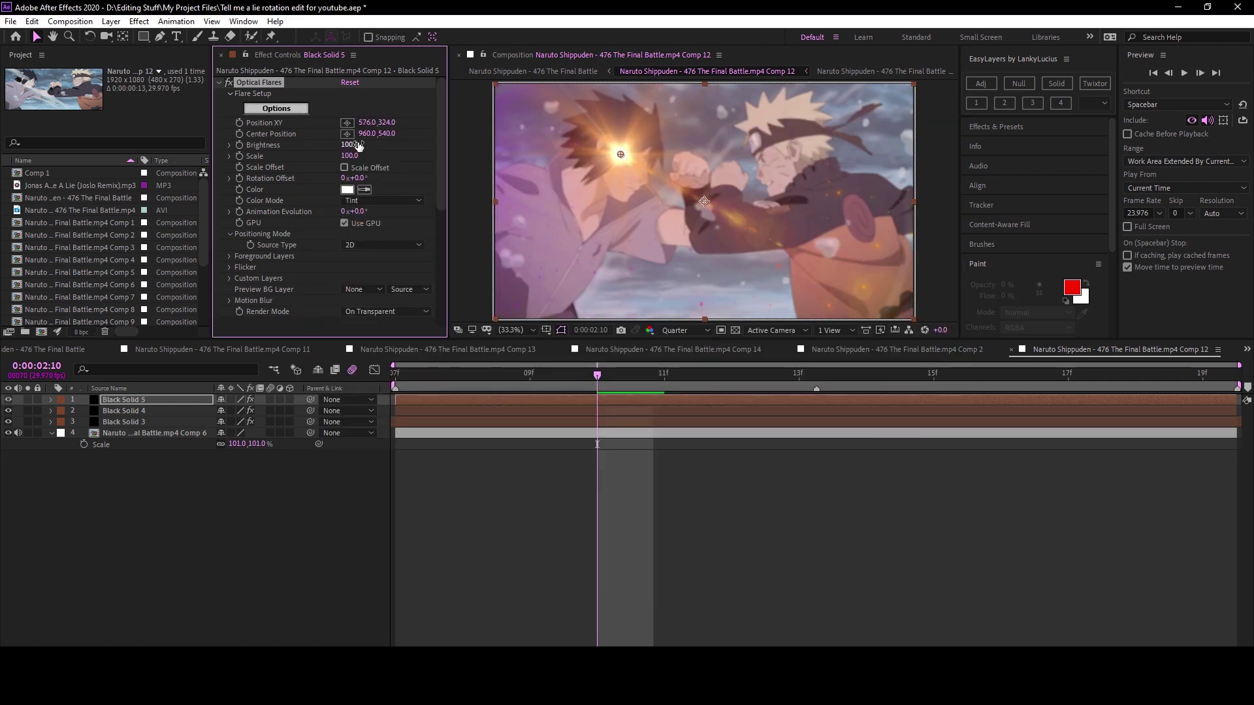
drag(380, 124, 540, 132)
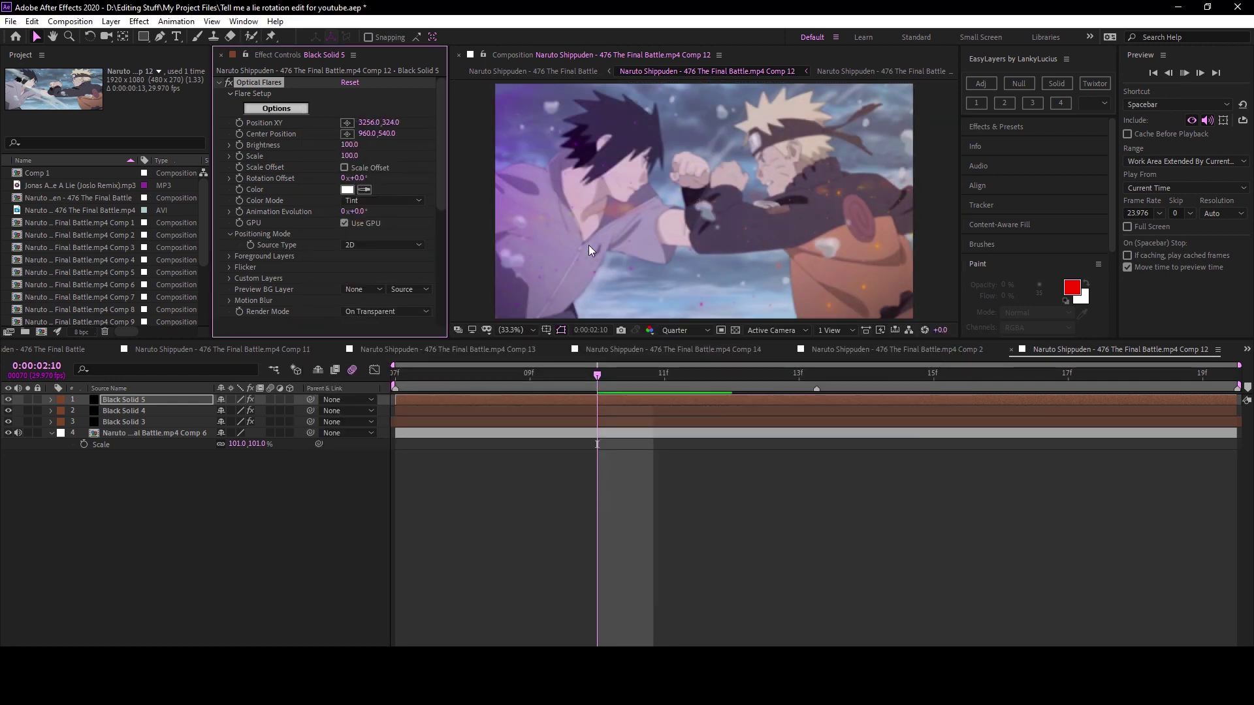
Add Shine to Black Solid 3 at 02:09 and lengthen its rays.
click(446, 375)
click(529, 375)
click(490, 412)
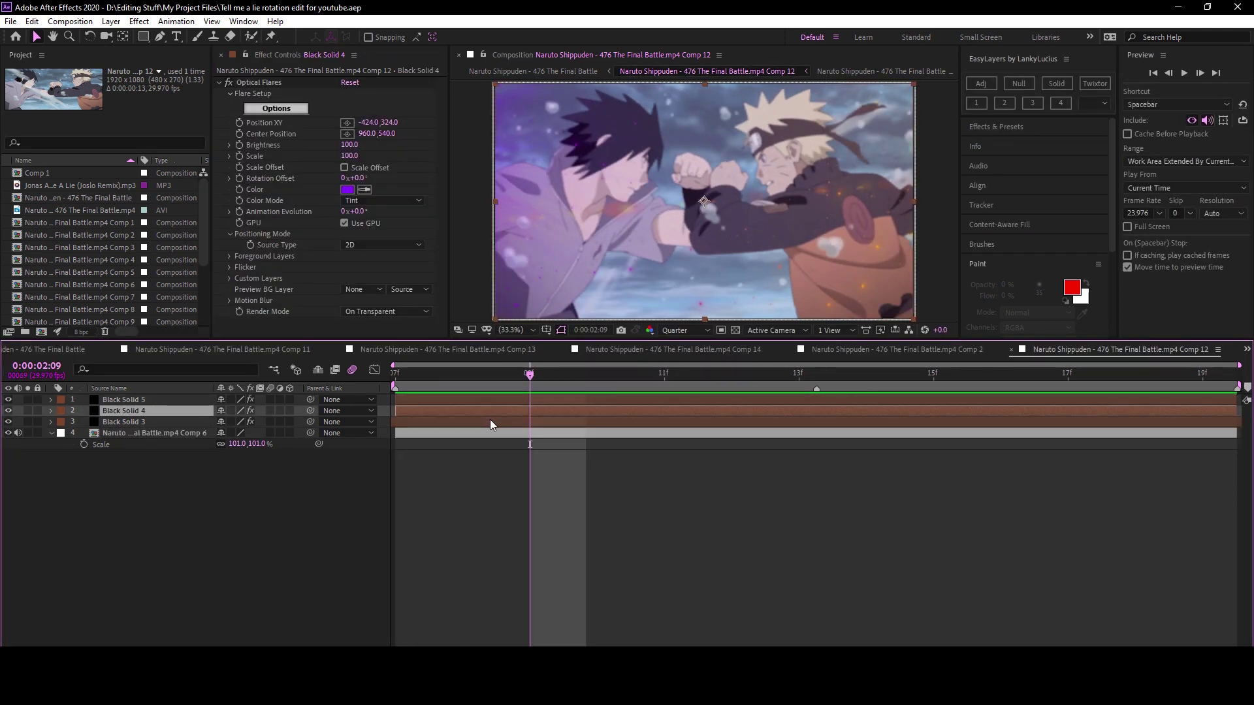
click(490, 421)
key(ctrl+space)
text(shi)
key(Return)
key(space)
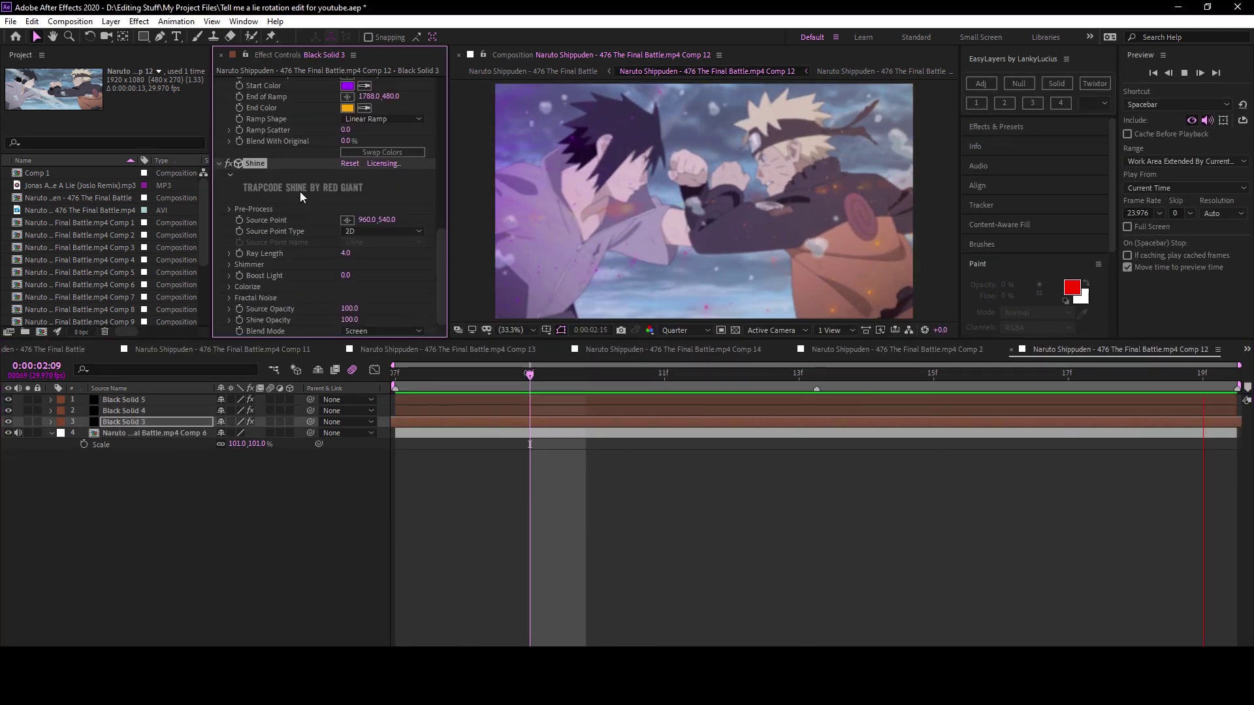
drag(345, 253, 417, 256)
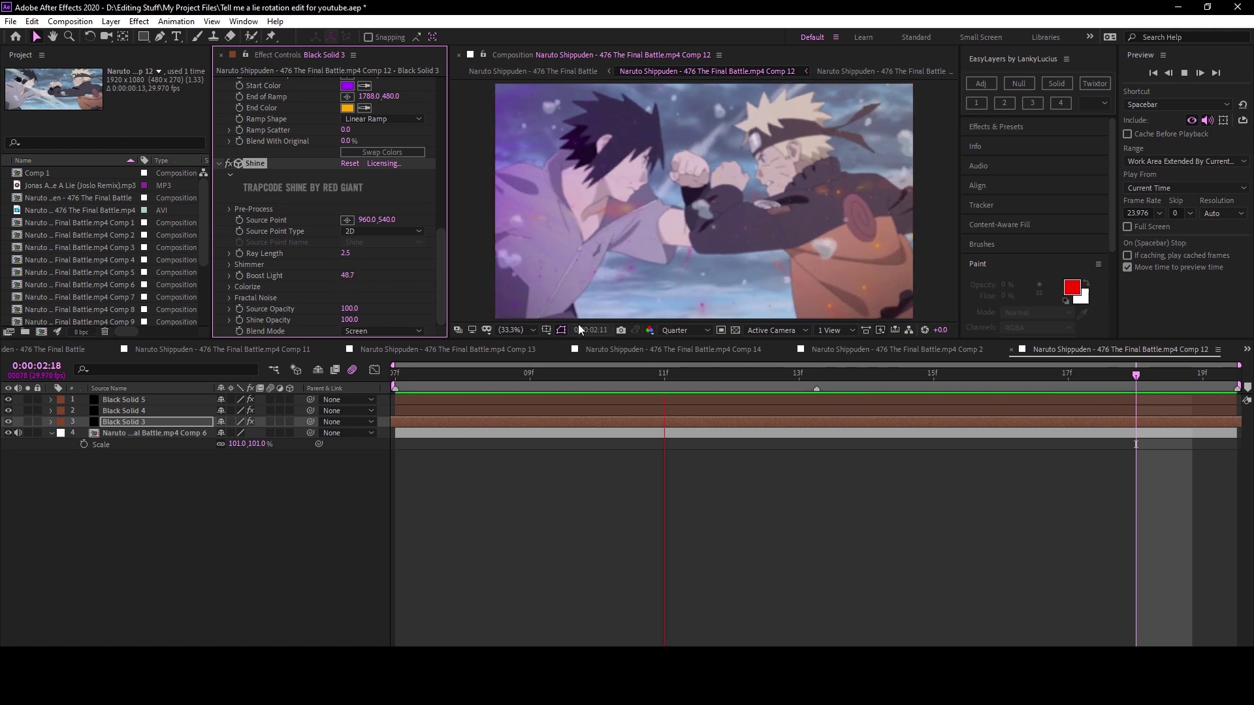
click(60, 349)
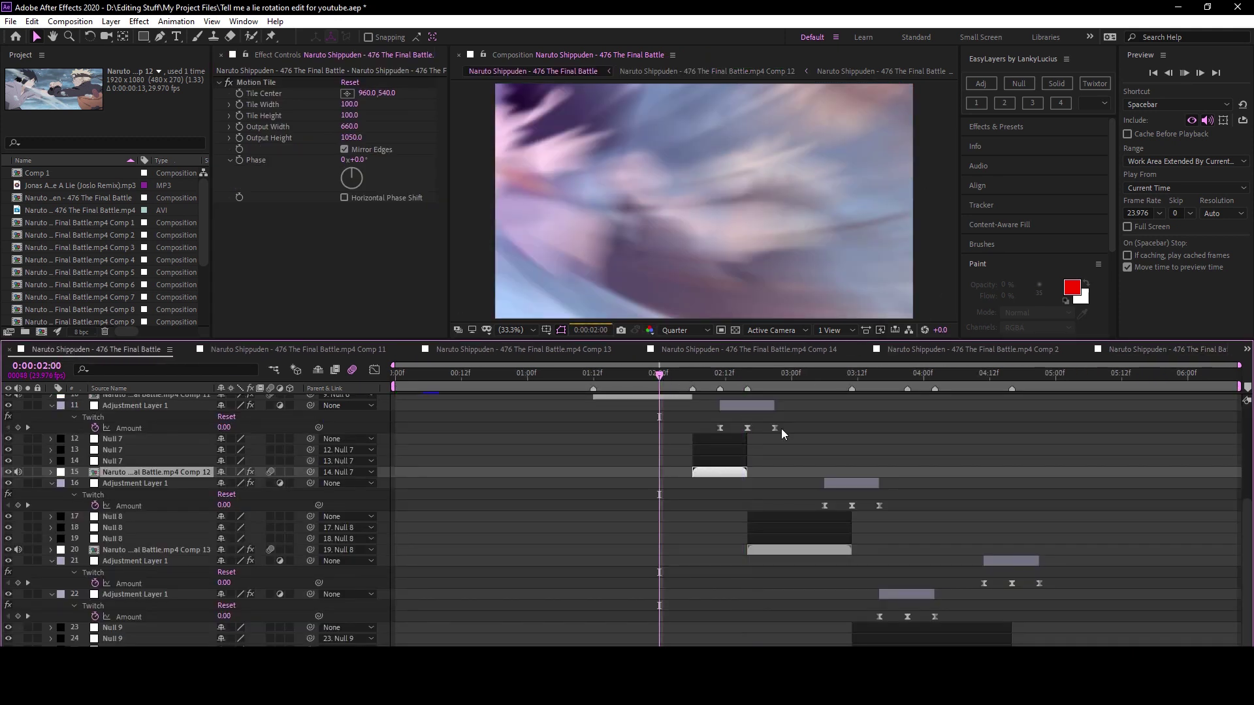
Apply S_HalfTone to layer 3 in Comp 13.
click(766, 379)
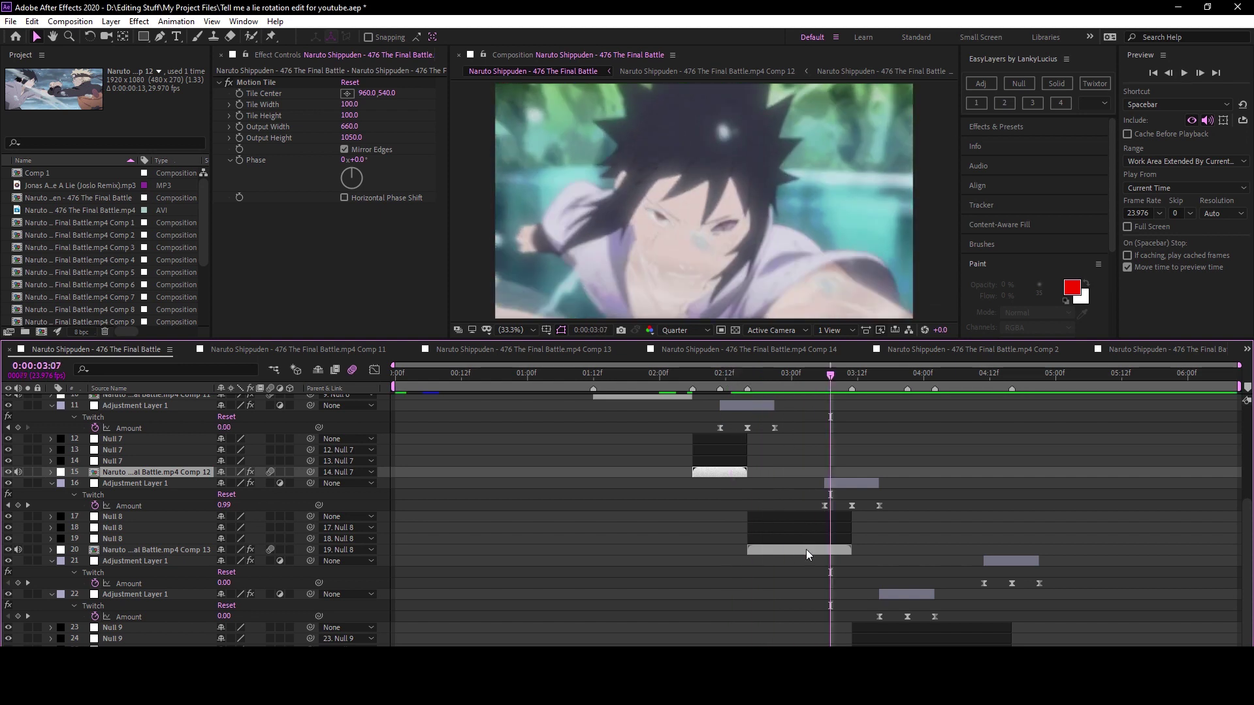
double_click(806, 550)
click(95, 491)
key(ctrl+space)
text(haf)
key(BackSpace)
text(lftone)
key(Return)
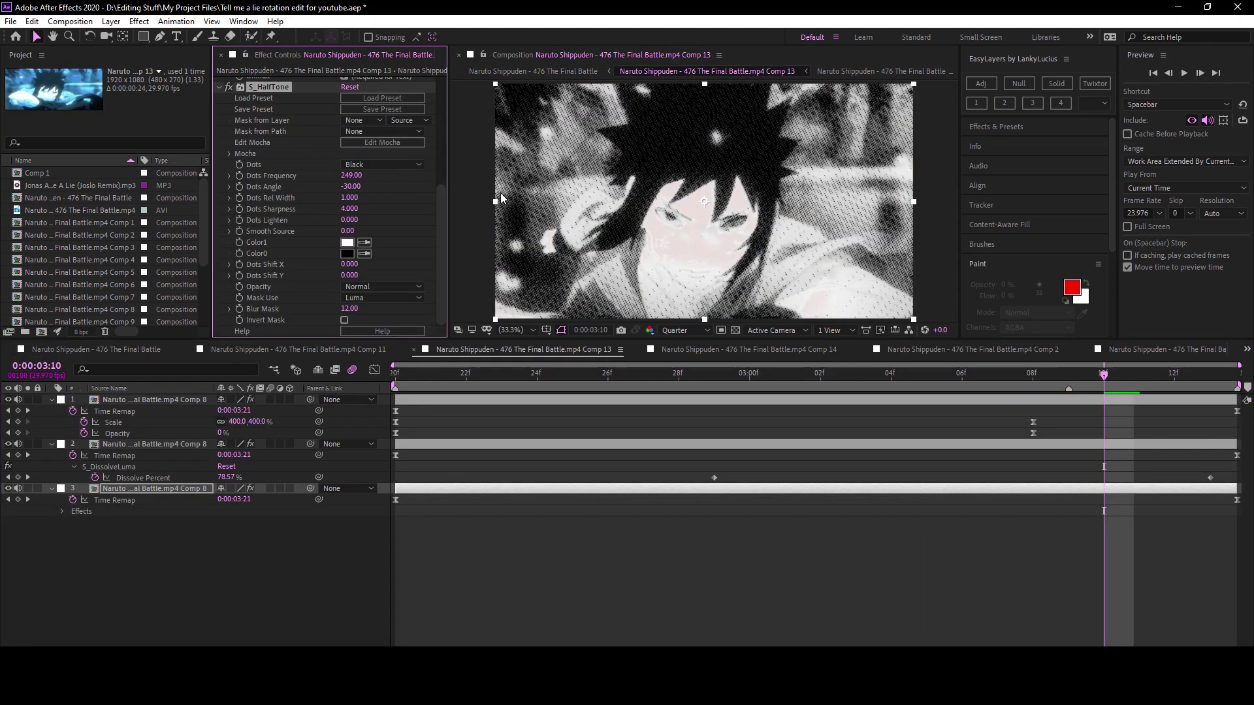
Paste a glowing adjustment layer into Comp 14 and apply S_Flicker to it.
click(532, 71)
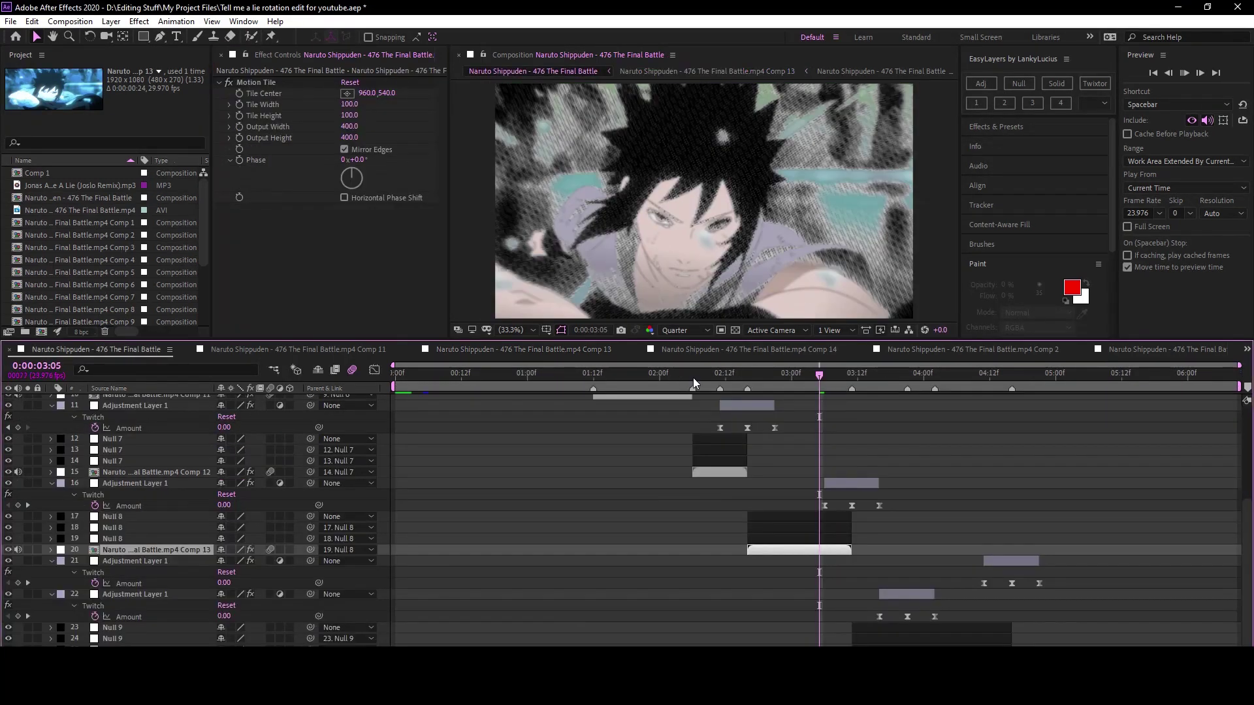
key(space)
click(801, 379)
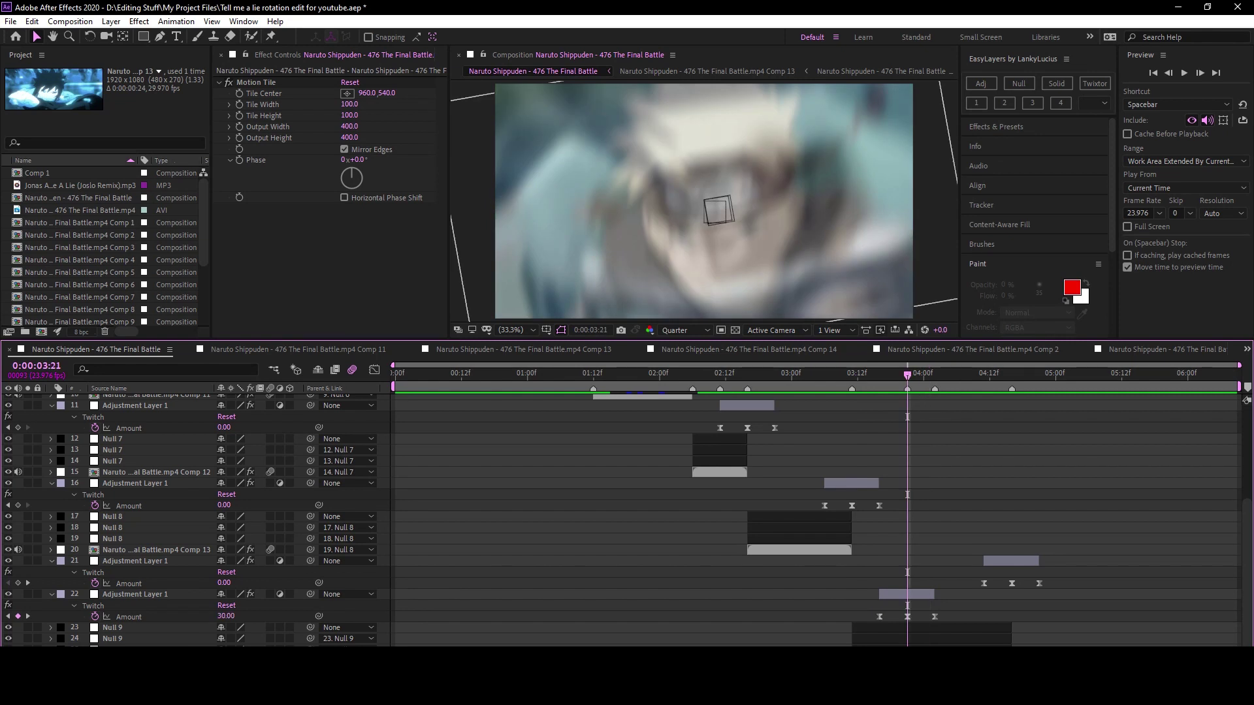
double_click(714, 210)
key(ctrl+v)
drag(707, 386, 741, 397)
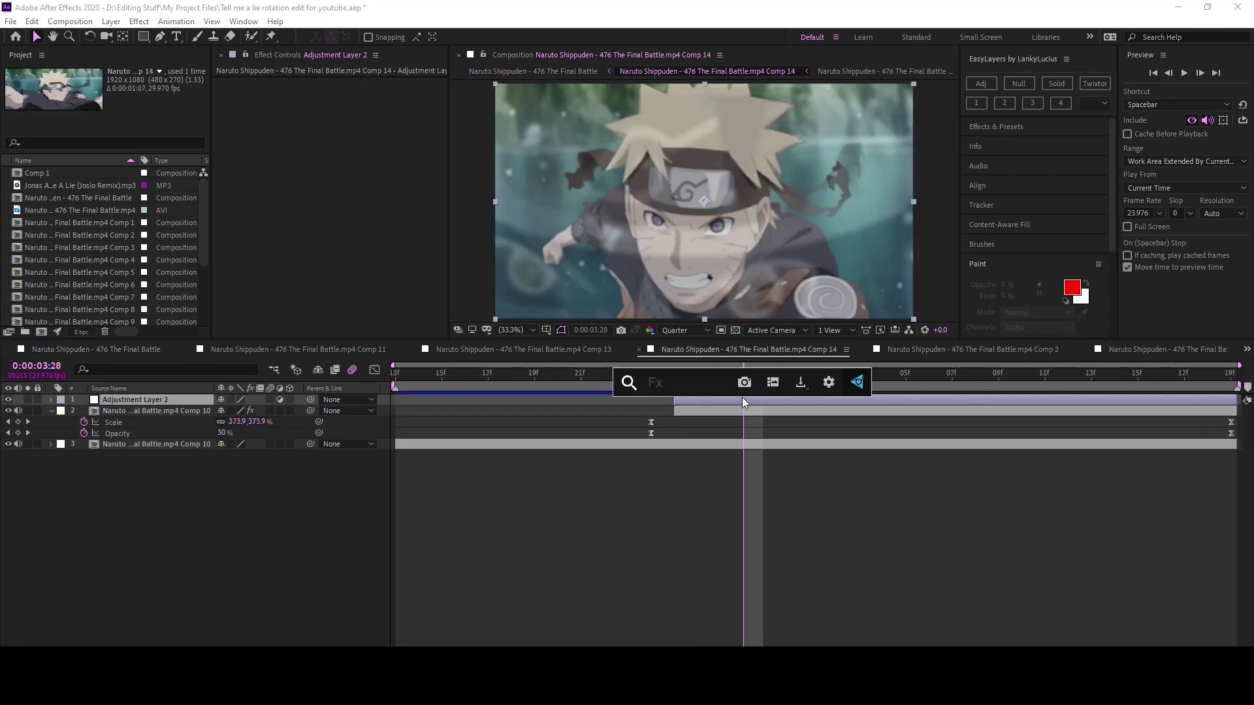
key(ctrl+space)
text(flicker)
key(Down)
key(Return)
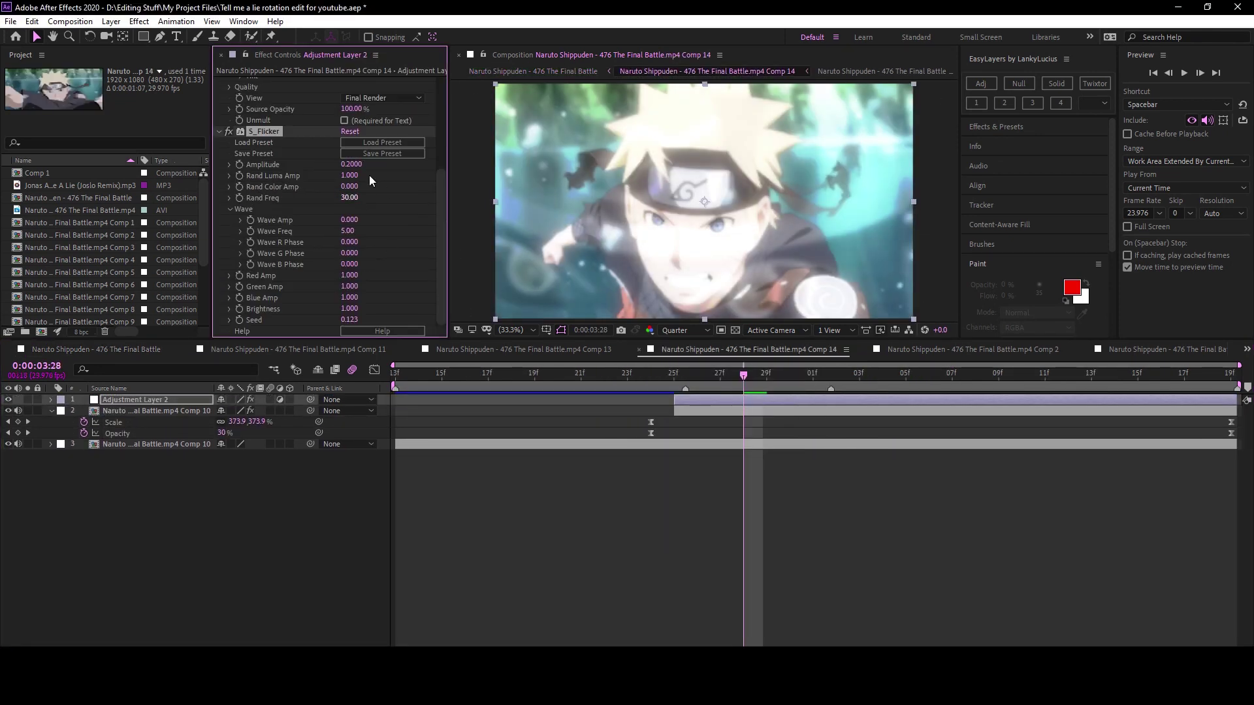
click(632, 371)
Nest all the main comp's video layers into Pre-comp 1.
click(92, 349)
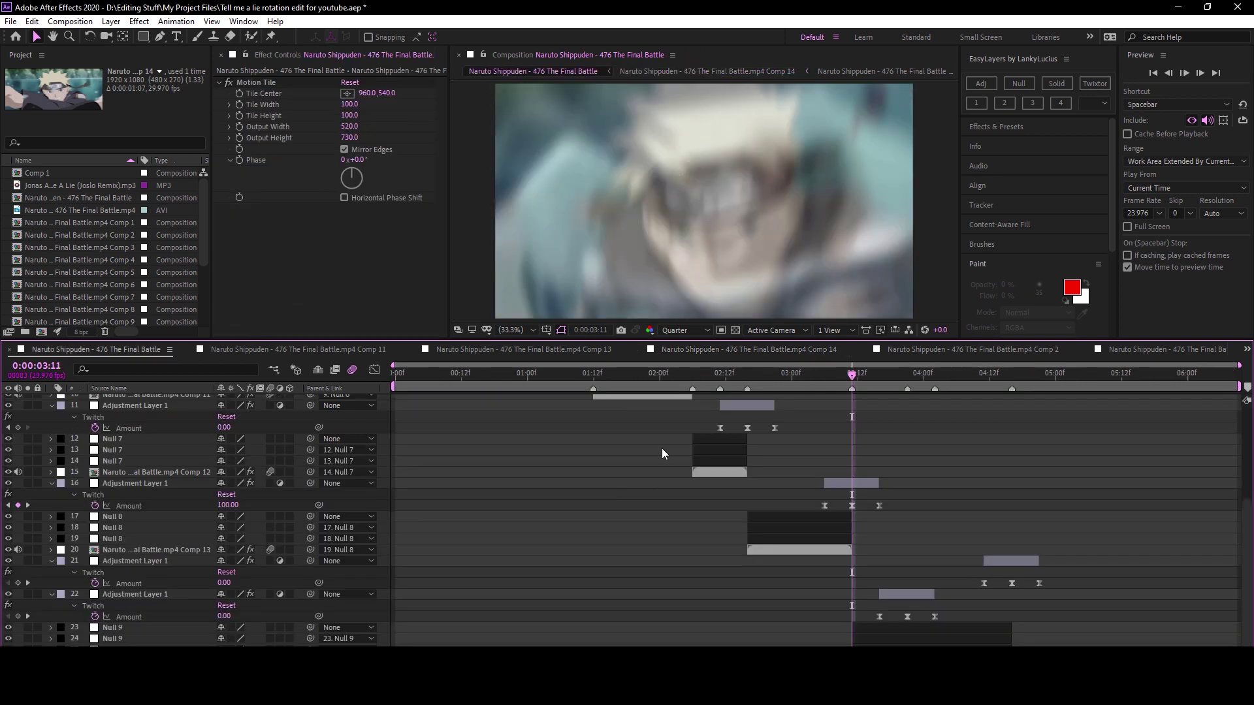
key(space)
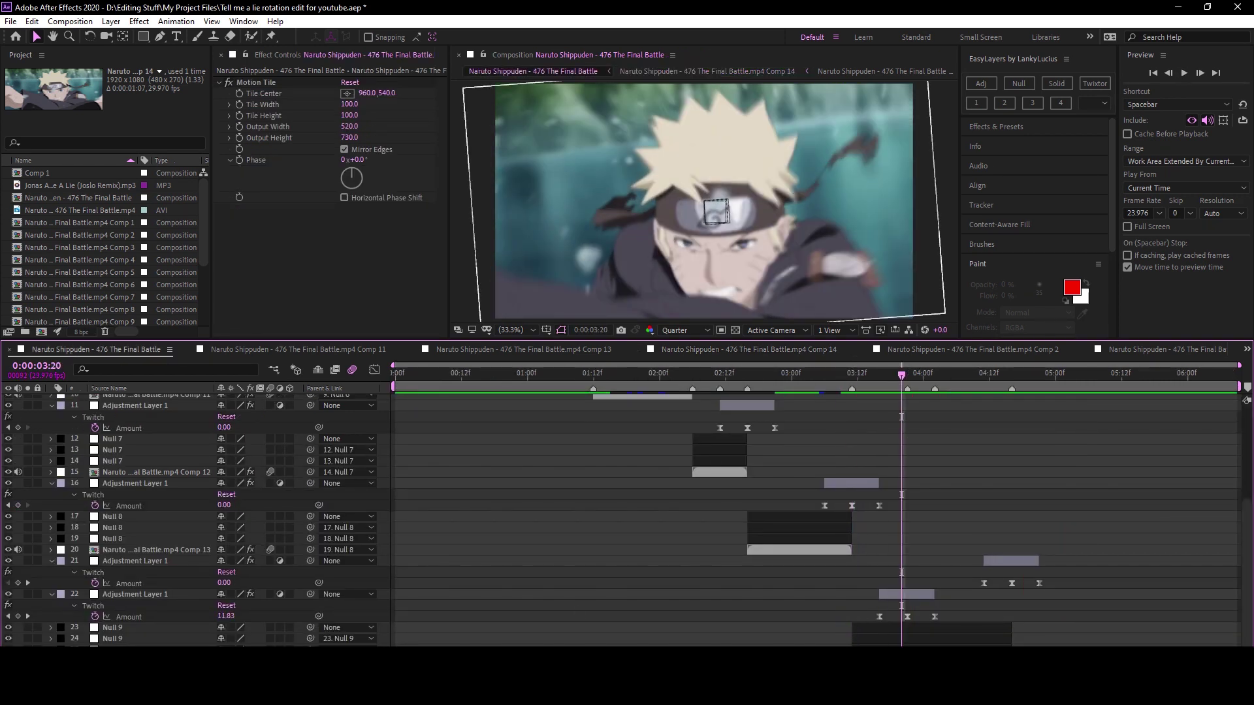
scroll(605, 582, up, 1)
scroll(606, 582, down, 1)
click(926, 606)
key(ctrl+a)
key(ctrl+z)
key(Home)
key(space)
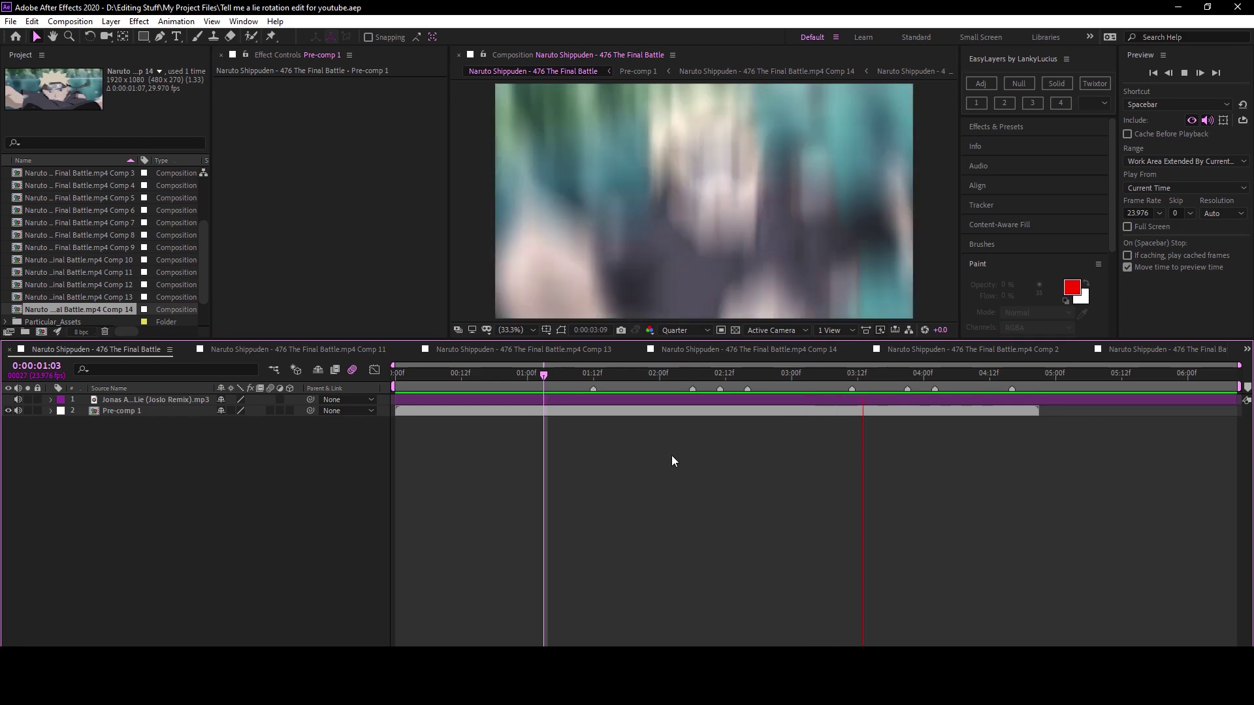
Inspect Pre-comp 1 and its nested comp, then close the extra comp timelines.
click(438, 373)
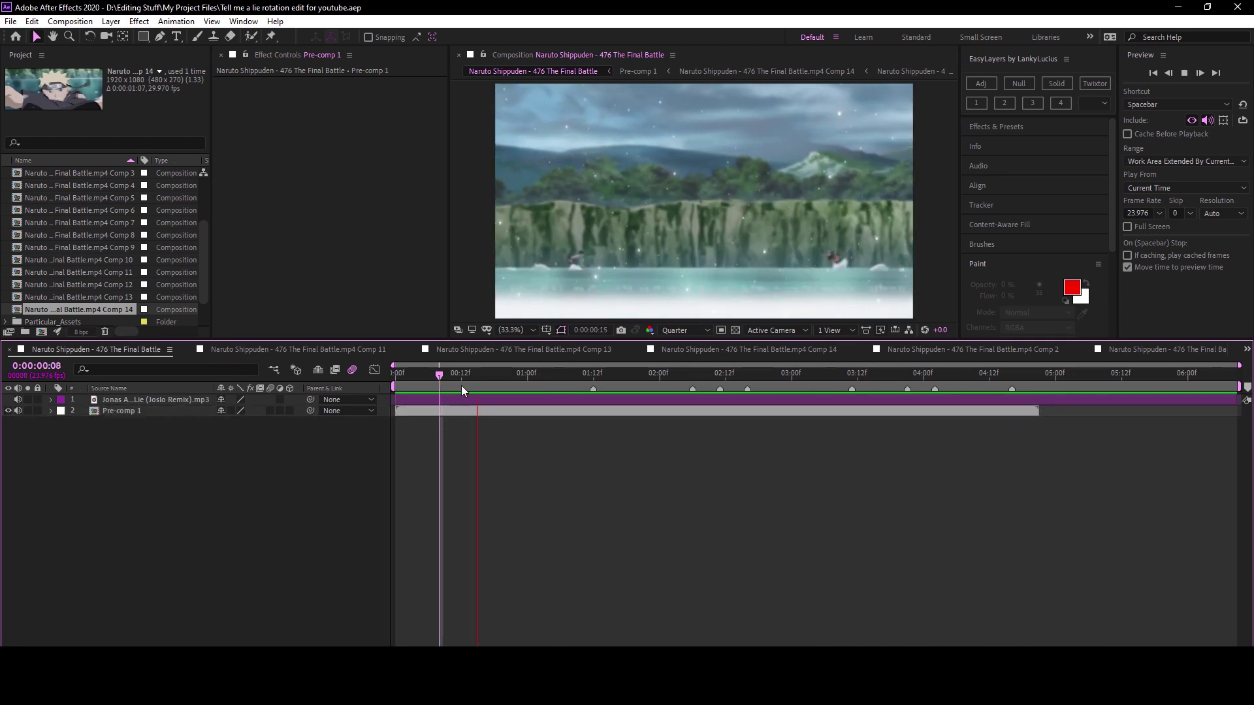
double_click(467, 411)
double_click(468, 450)
click(4, 353)
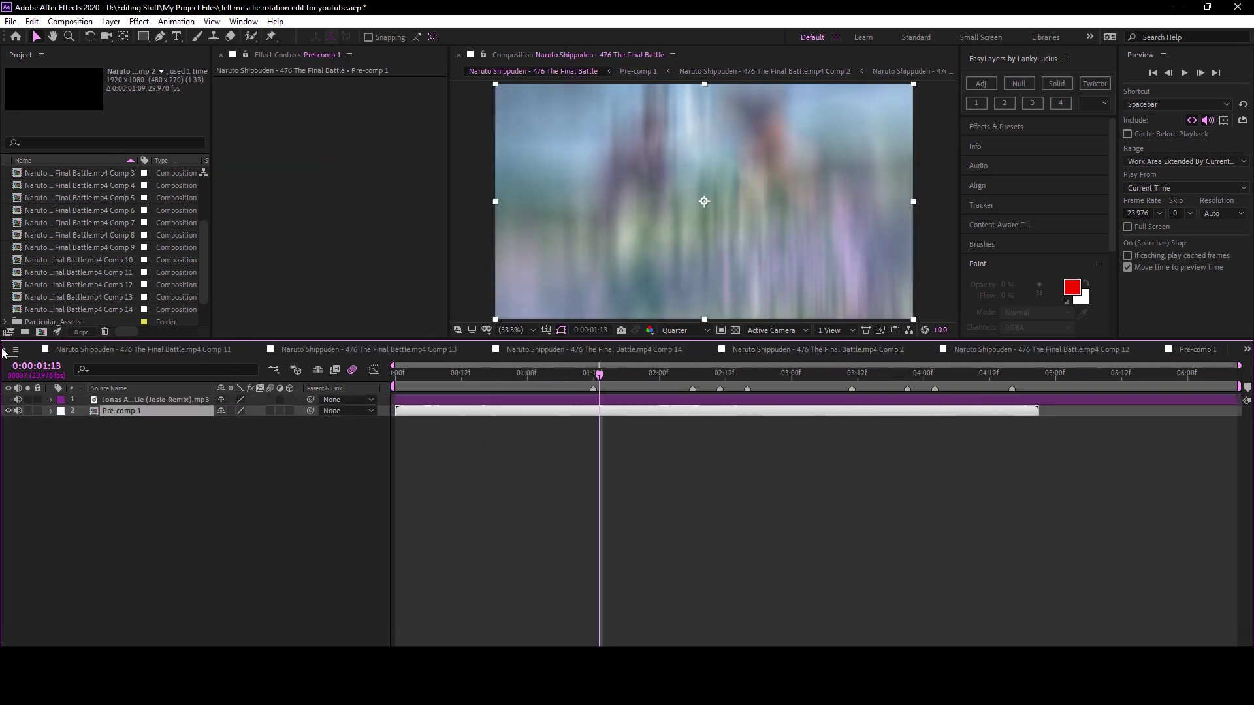
click(189, 347)
click(190, 348)
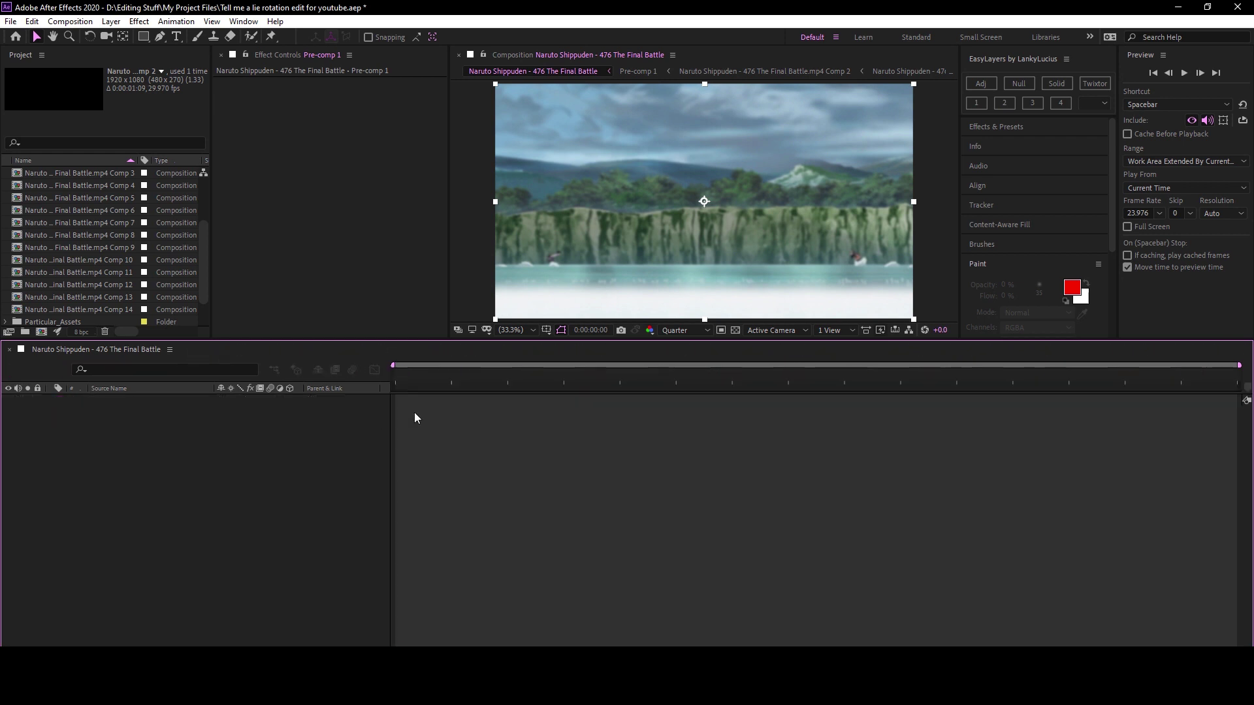
click(547, 374)
Create the KYRIK title text with a chosen font and scale it to about 179%.
key(ctrl+t)
click(649, 236)
text(KYRIK)
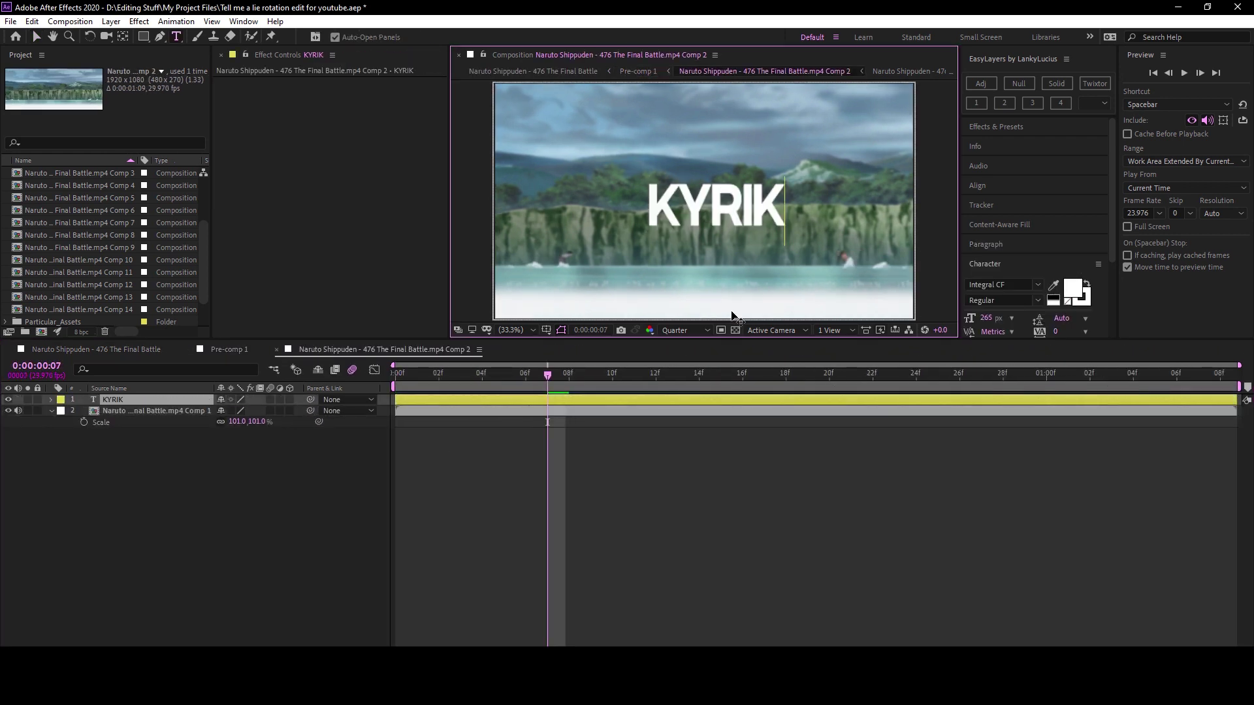
key(ctrl+a)
click(1037, 285)
key(Escape)
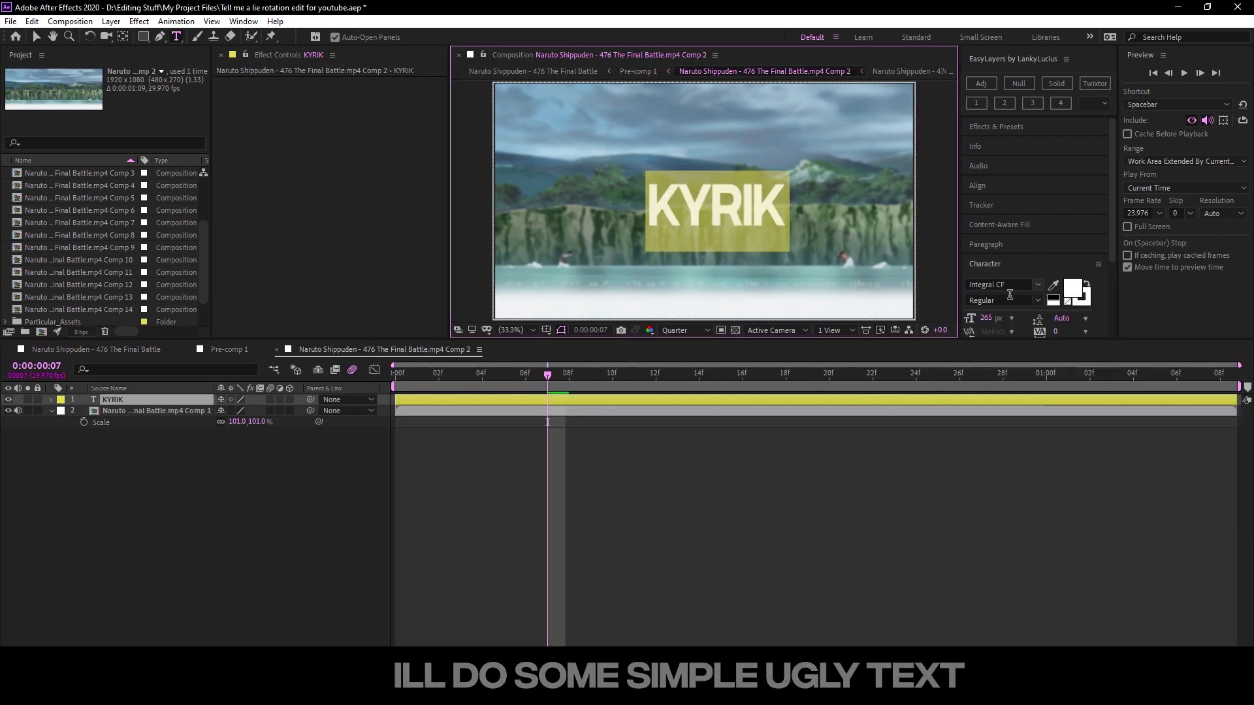
click(689, 463)
key(v)
key(s)
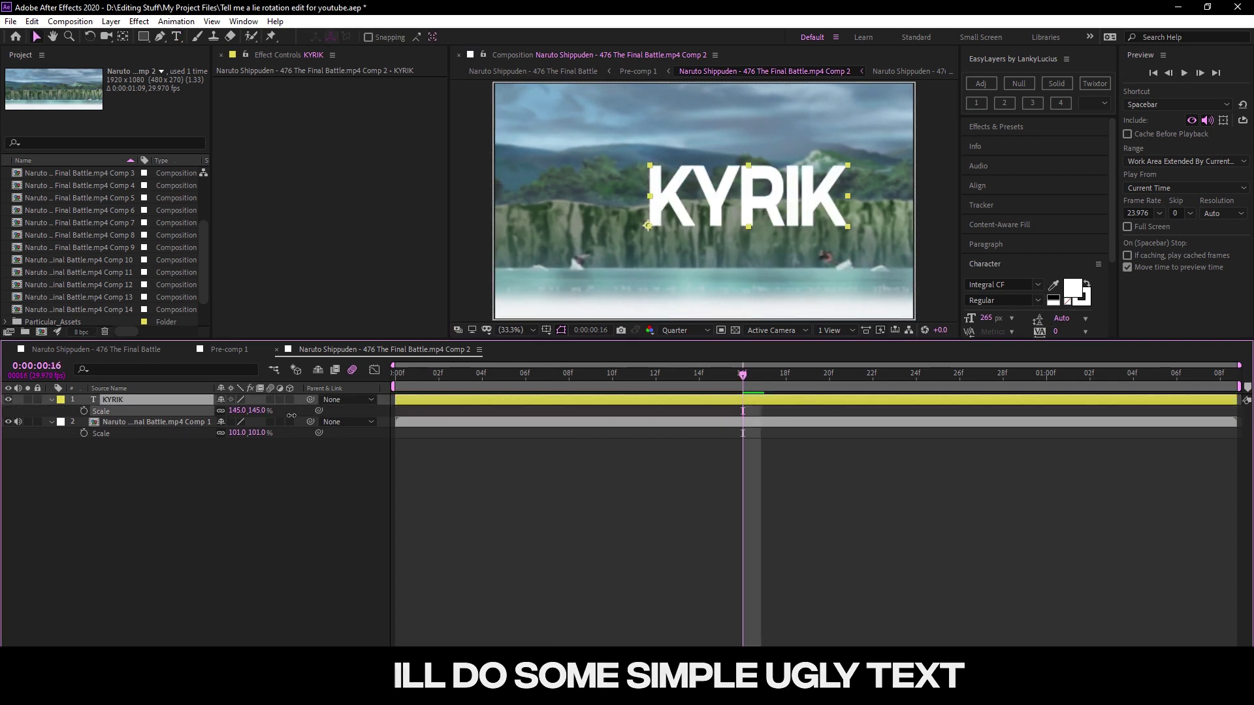
drag(292, 416, 319, 417)
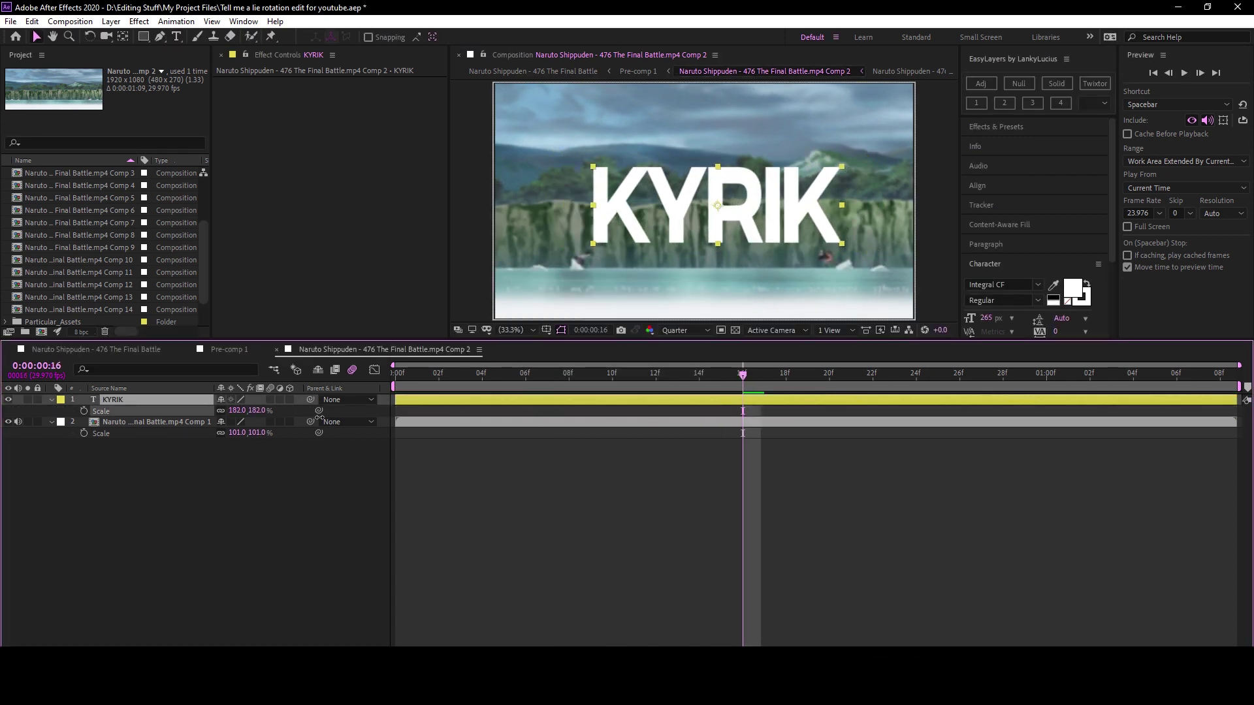
Apply S_TextureFlux to the KYRIK title with a purple Color0.
key(ctrl+space)
key(Escape)
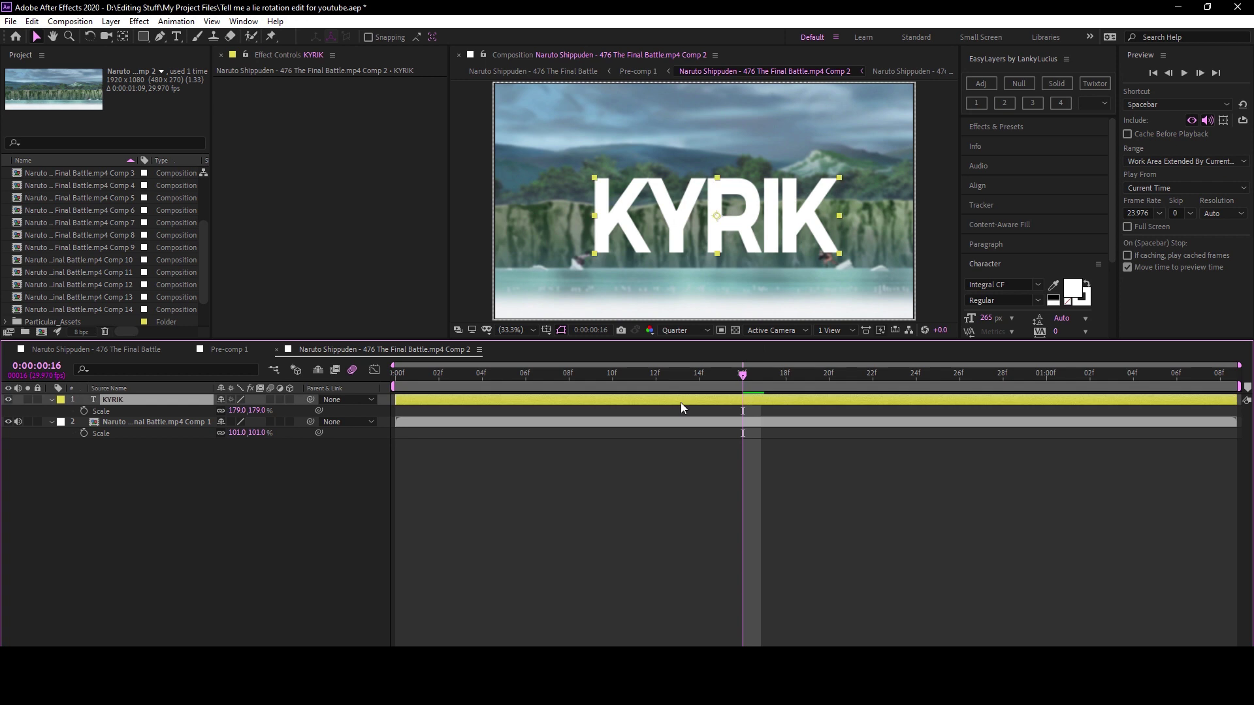
key(ctrl+space)
text(texture)
key(Return)
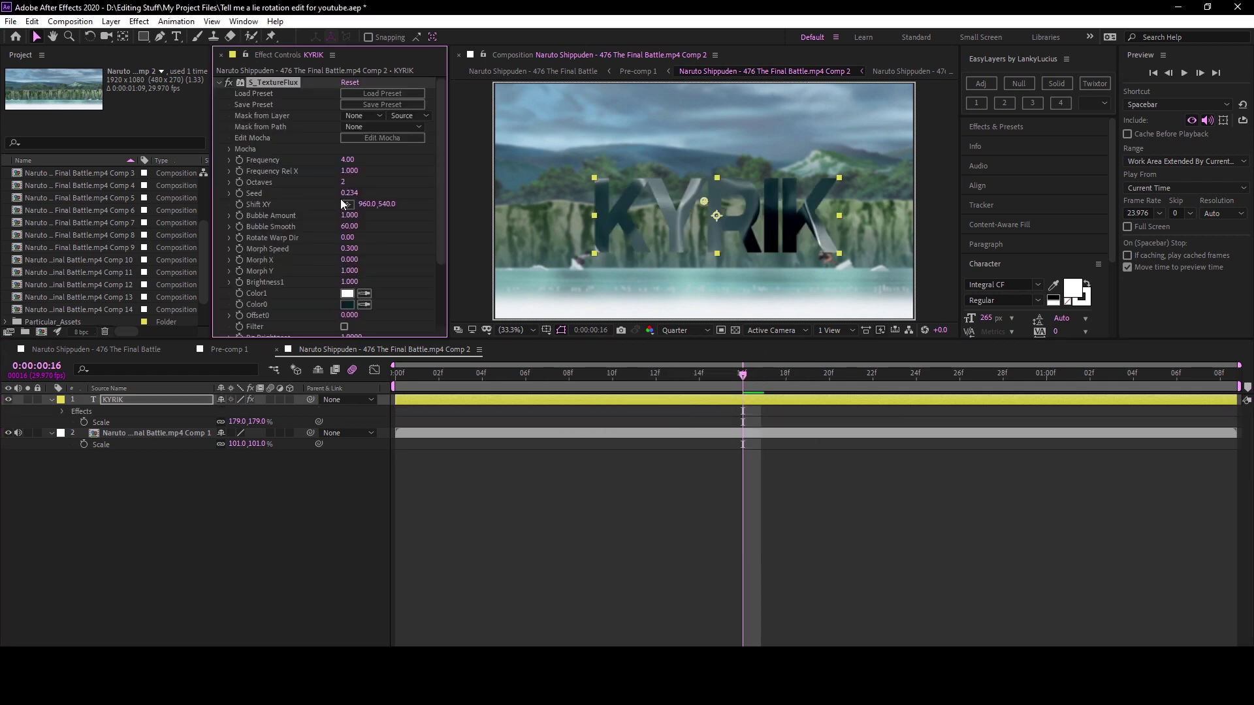
click(346, 304)
drag(358, 203, 358, 113)
click(343, 71)
click(466, 70)
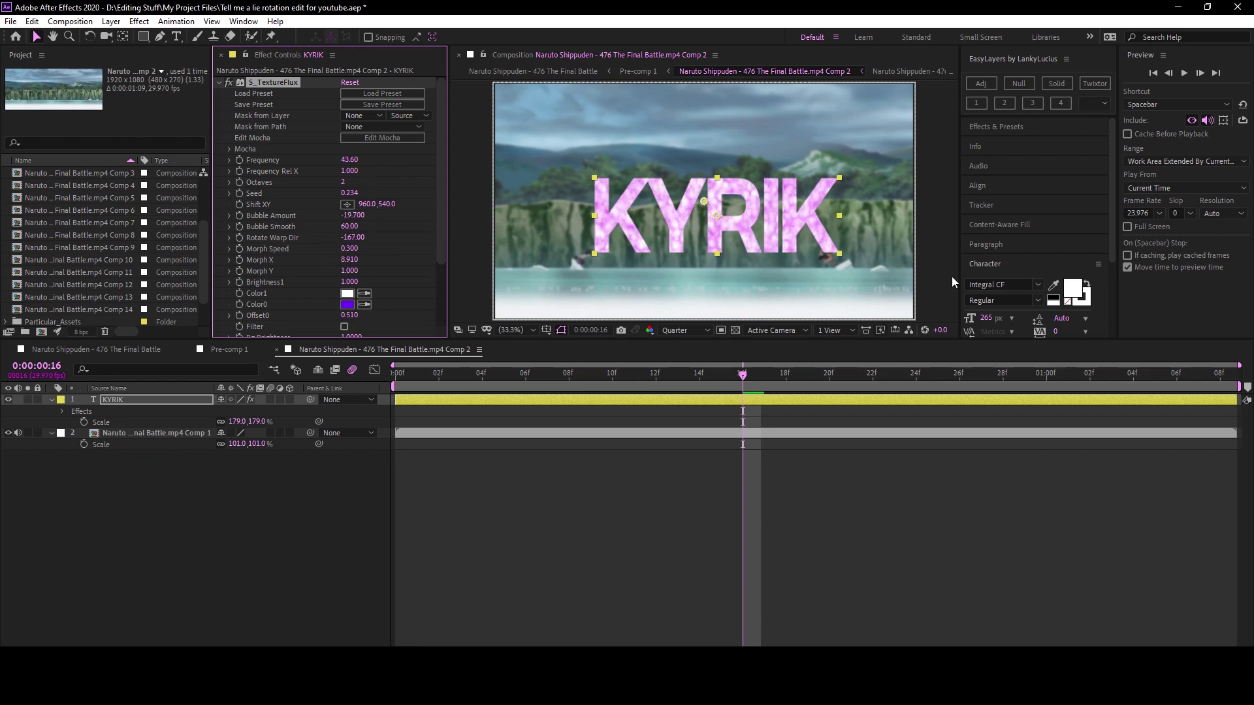
click(656, 373)
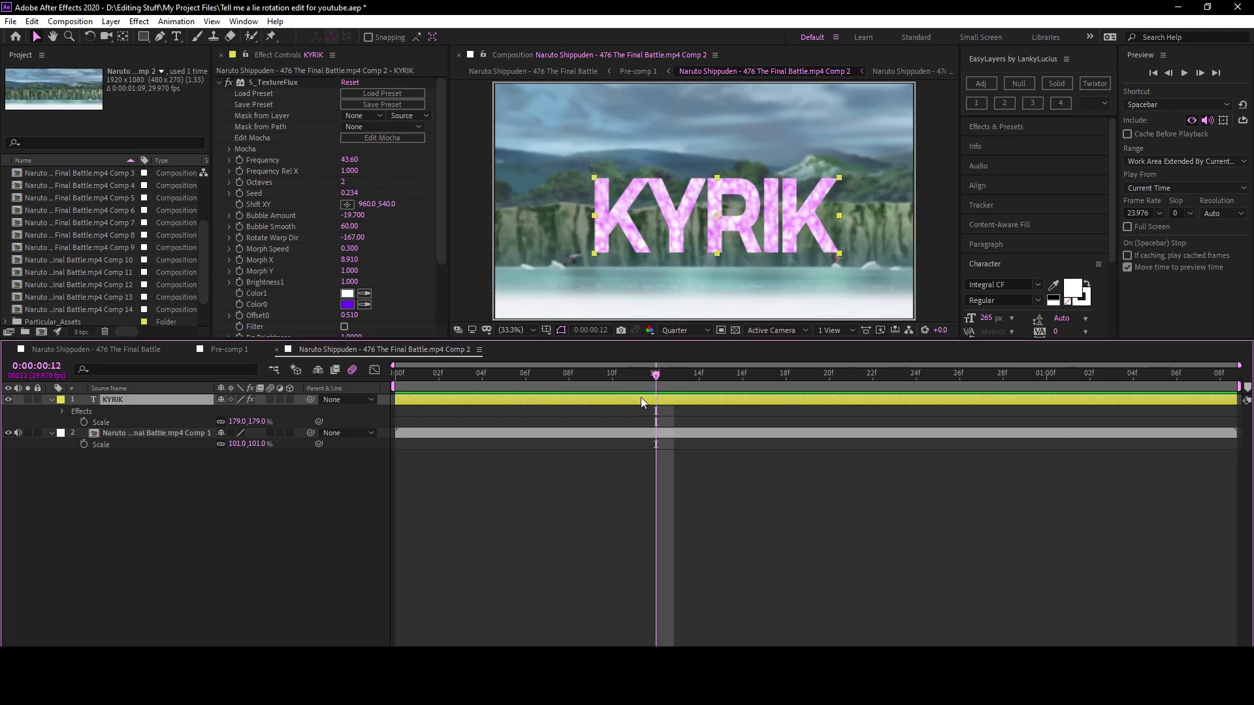
Shrink KYRIK to 112% and add Deep Glow with Smooth Blending.
key(s)
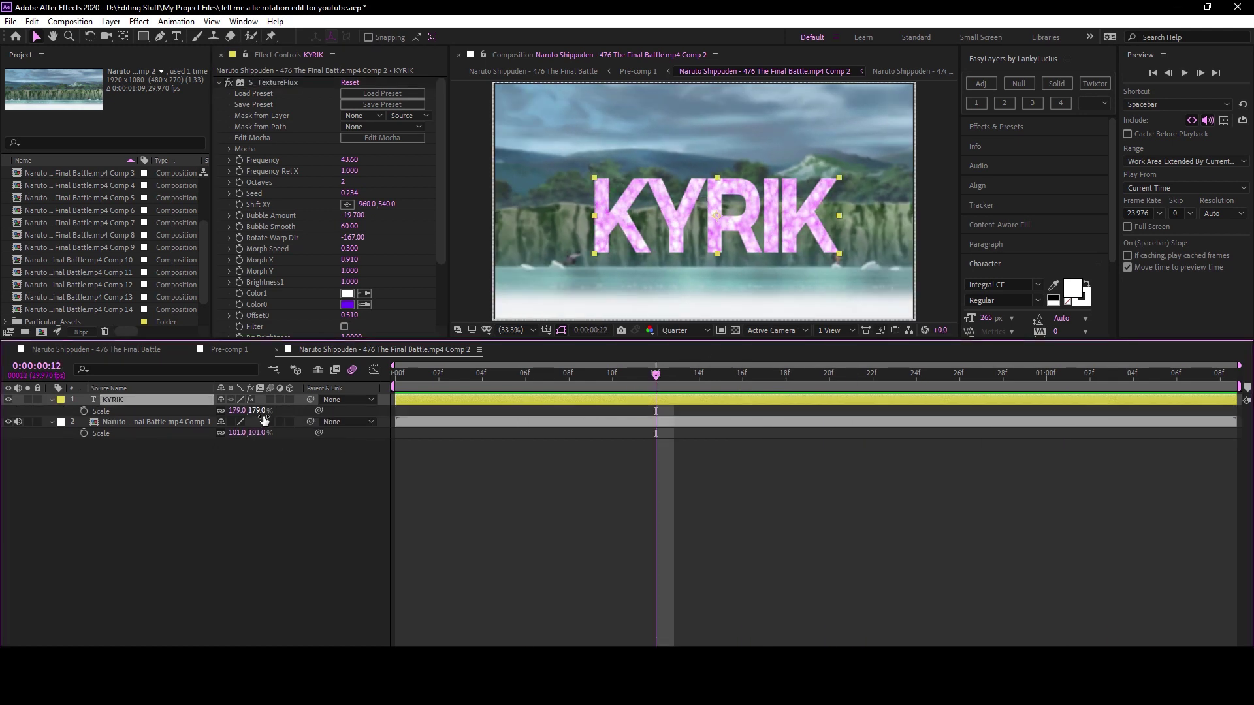
drag(263, 420, 223, 421)
key(ctrl+space)
text(deep glow)
key(Return)
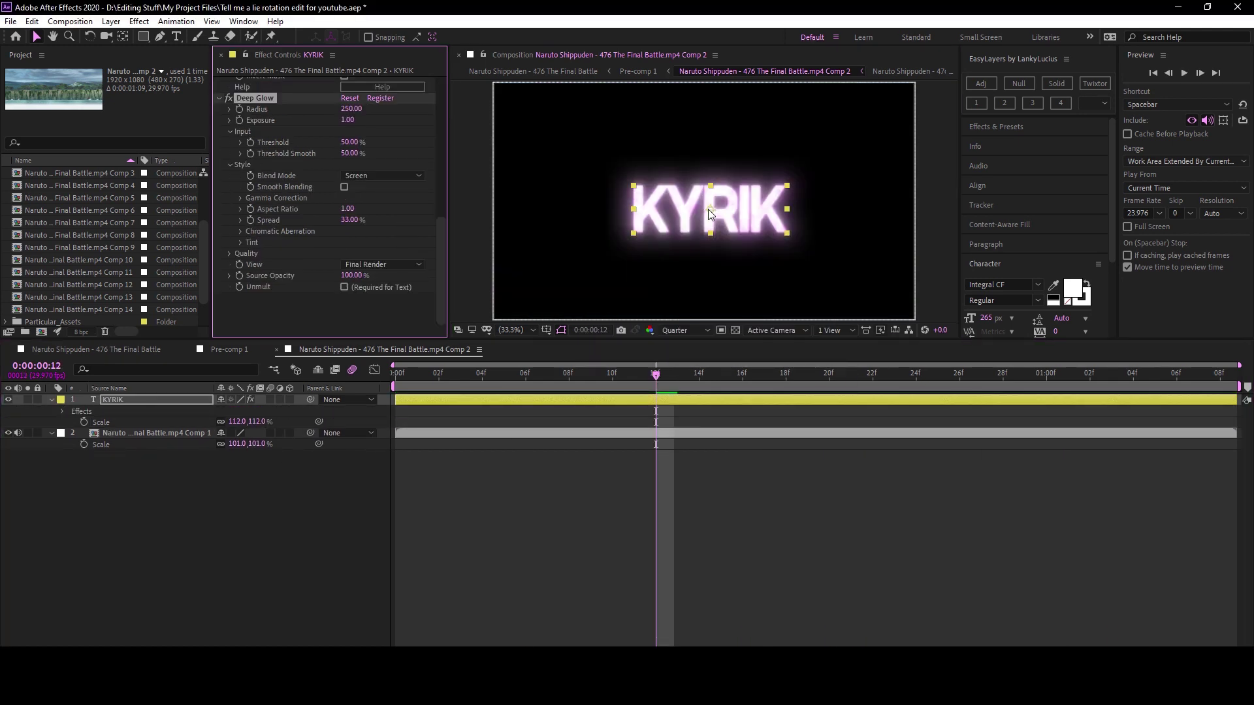
click(344, 186)
Apply Drop Shadow to the KYRIK title.
key(ctrl+space)
text(d)
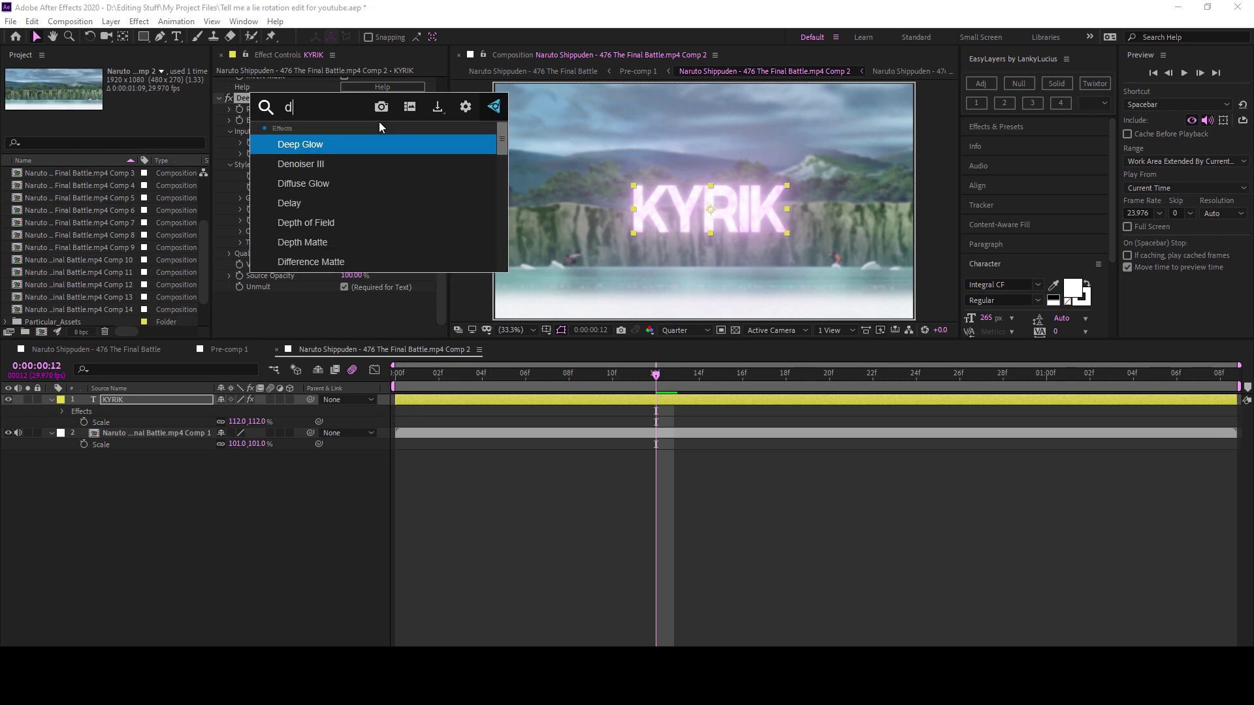
text(rop)
key(Return)
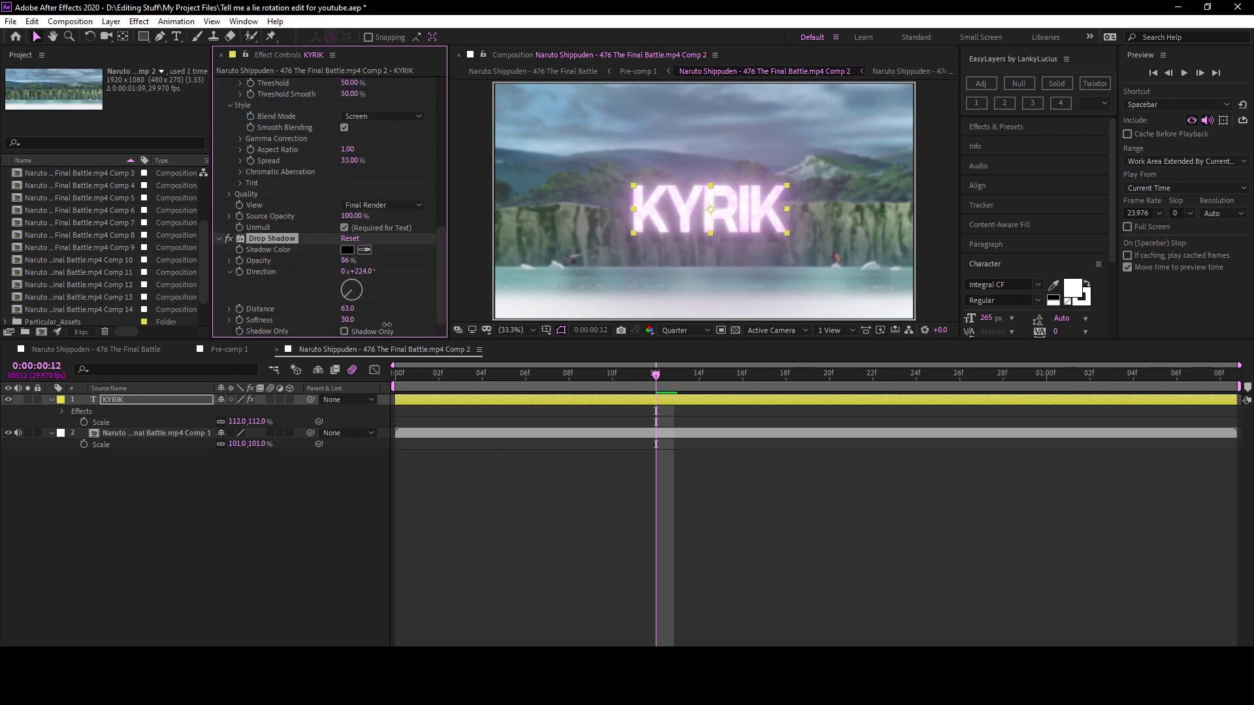
drag(282, 163, 283, 250)
scroll(316, 244, up, 3)
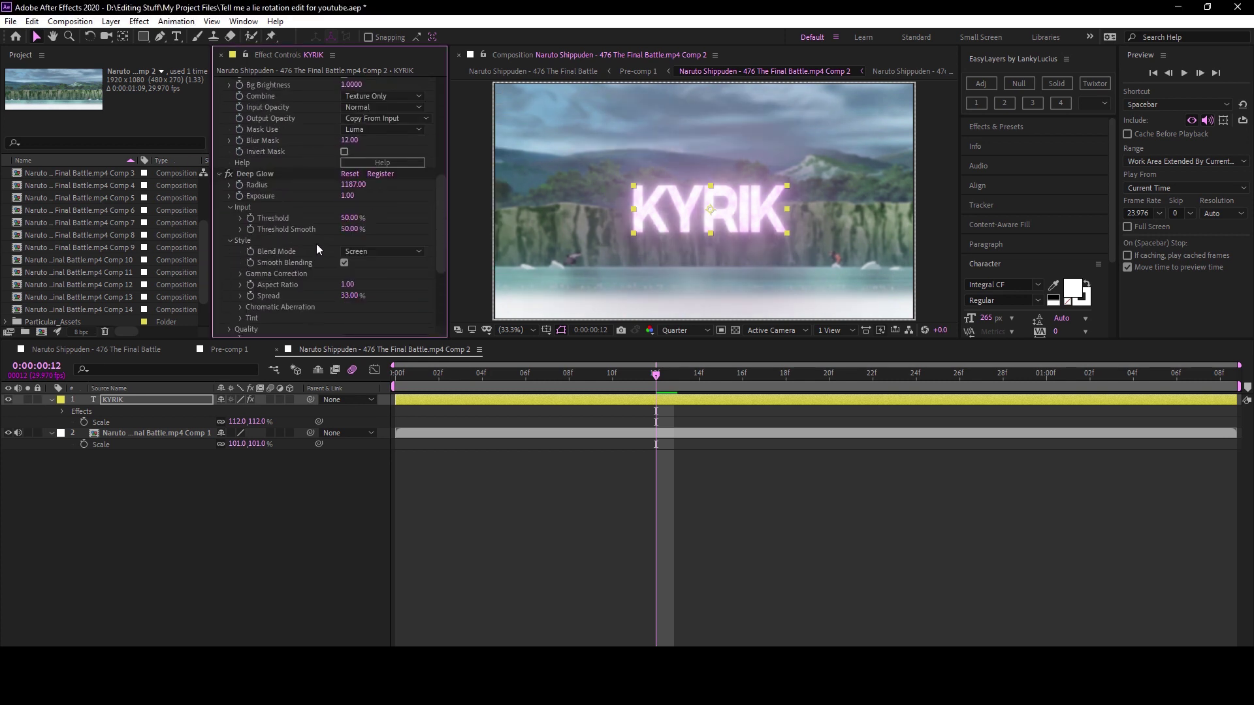
click(296, 287)
scroll(287, 283, down, 2)
Add S_DropShadow to KYRIK, reverting a trial shadow opacity change.
key(ctrl+space)
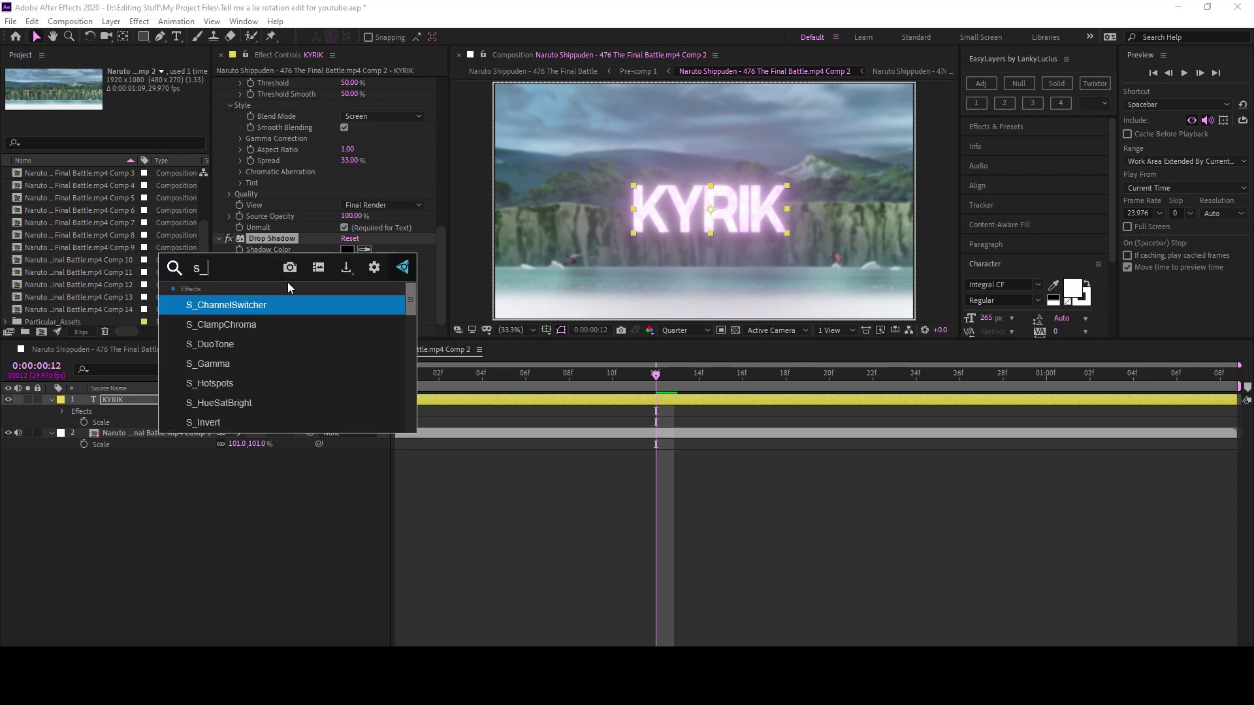
key(Escape)
drag(349, 209, 374, 213)
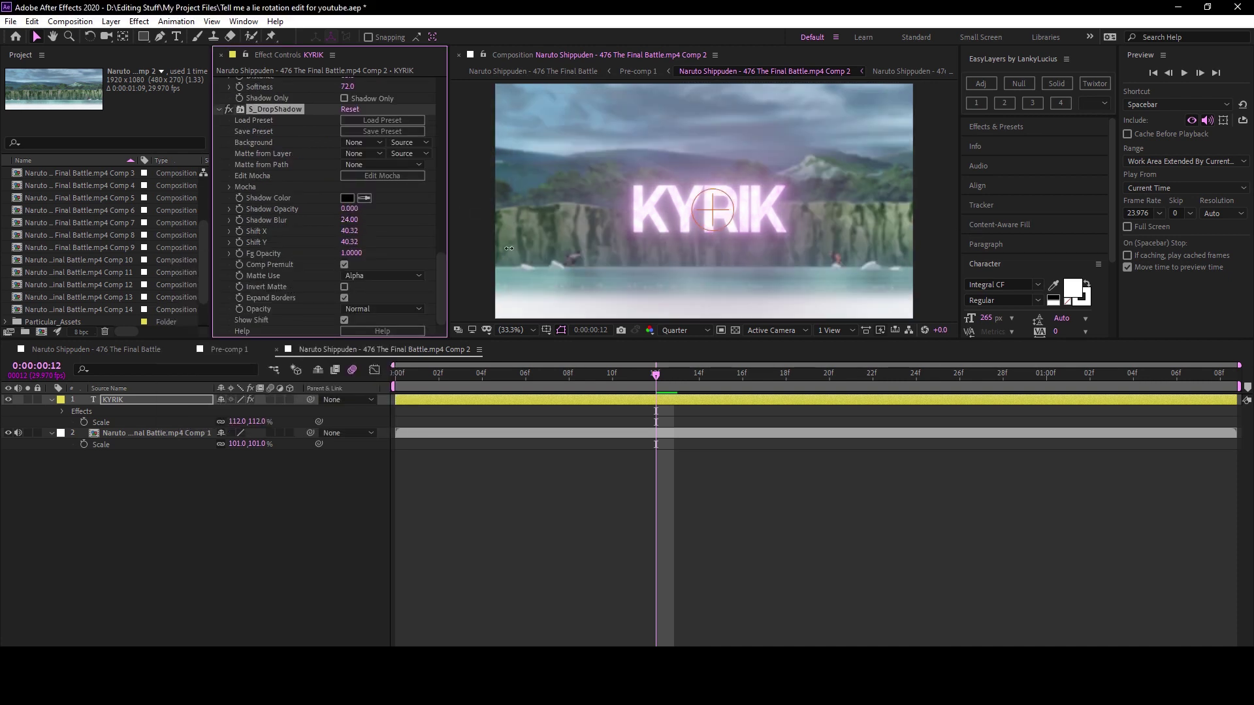
key(ctrl+z)
scroll(278, 246, up, 3)
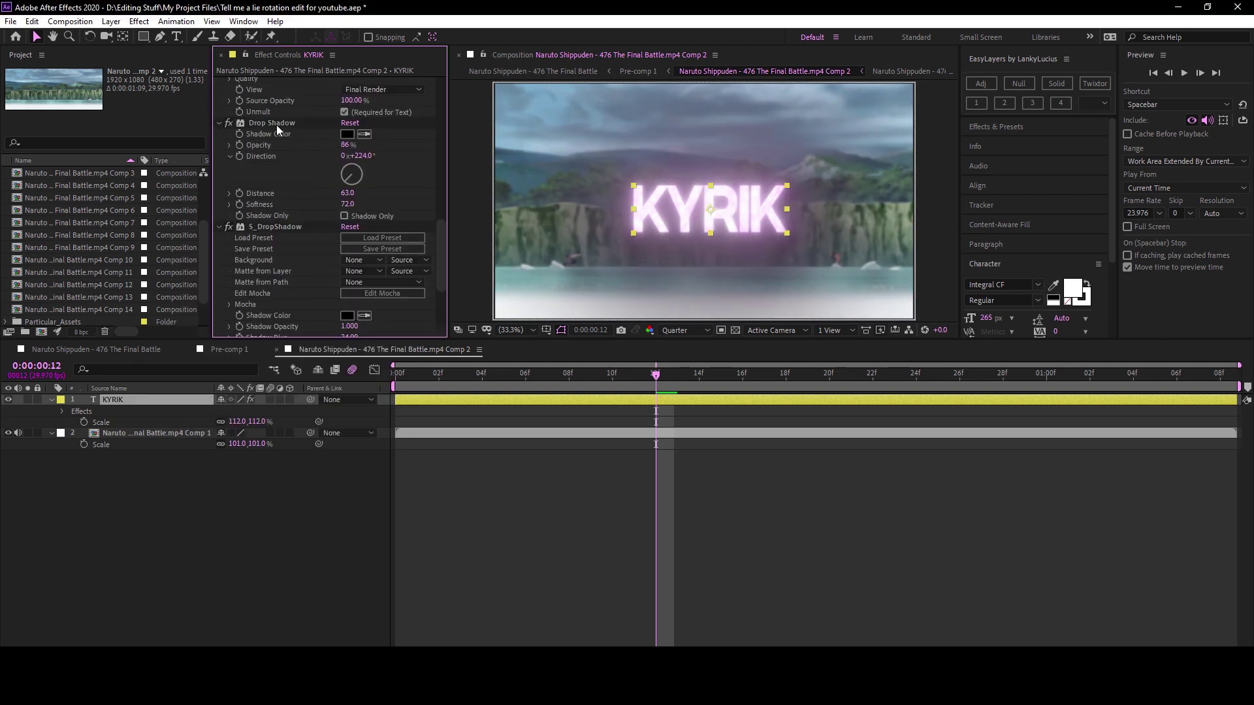
scroll(281, 229, up, 3)
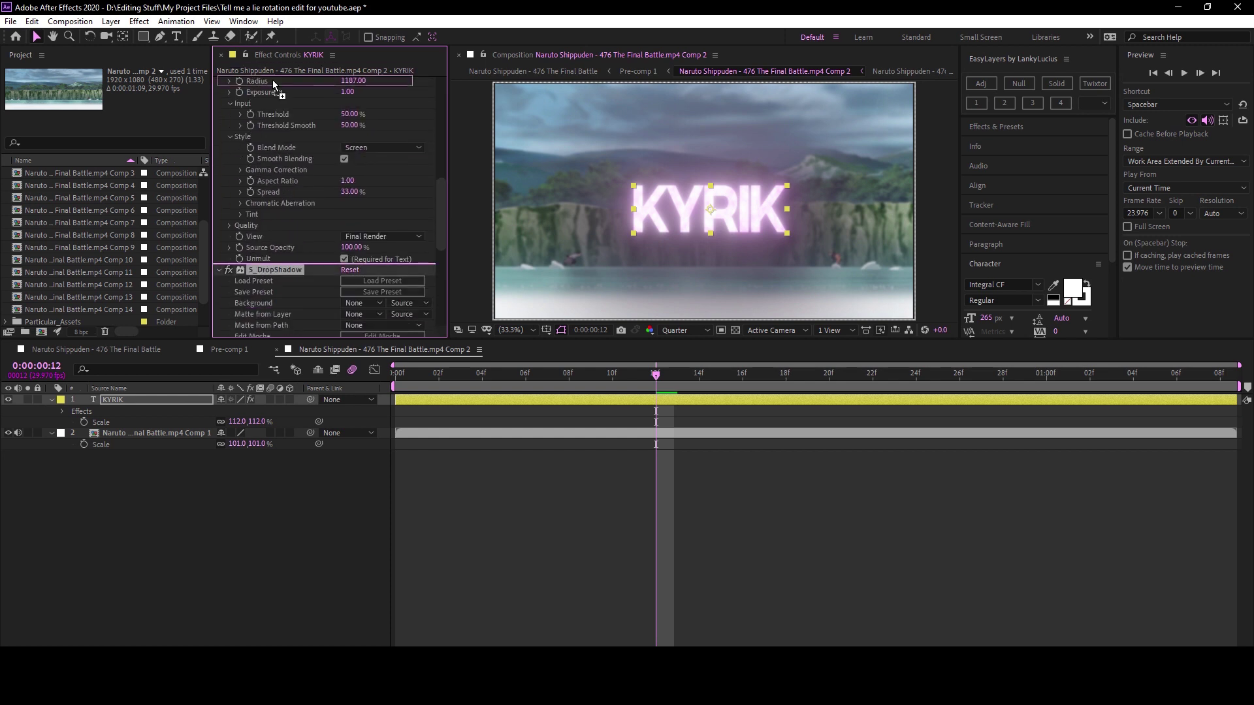
Warp the KYRIK title with Optics Compensation (Reverse Lens Distortion, field of view ~102.6) and drop shadow opacity 42%.
key(space)
key(space)
key(ctrl+space)
text(opt)
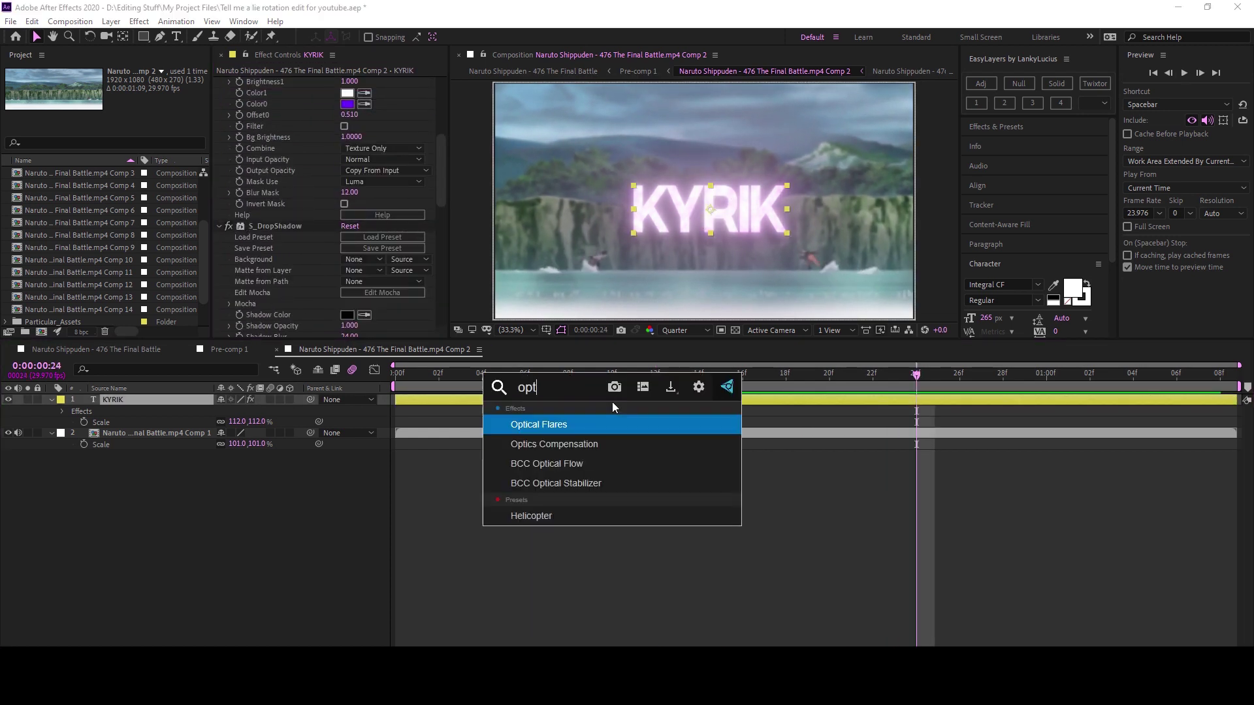
click(554, 444)
click(344, 287)
mouse_move(348, 275)
mouse_down()
mouse_move(332, 277)
mouse_move(385, 309)
mouse_up()
drag(346, 183, 320, 184)
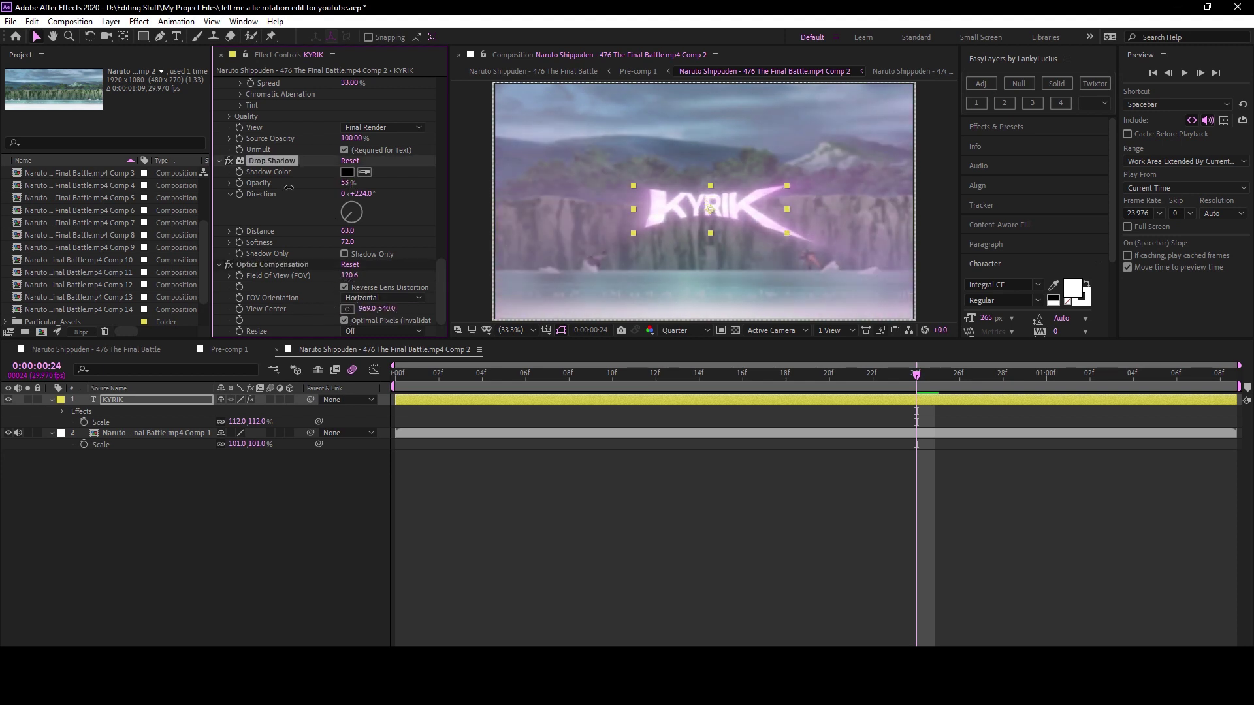
key(space)
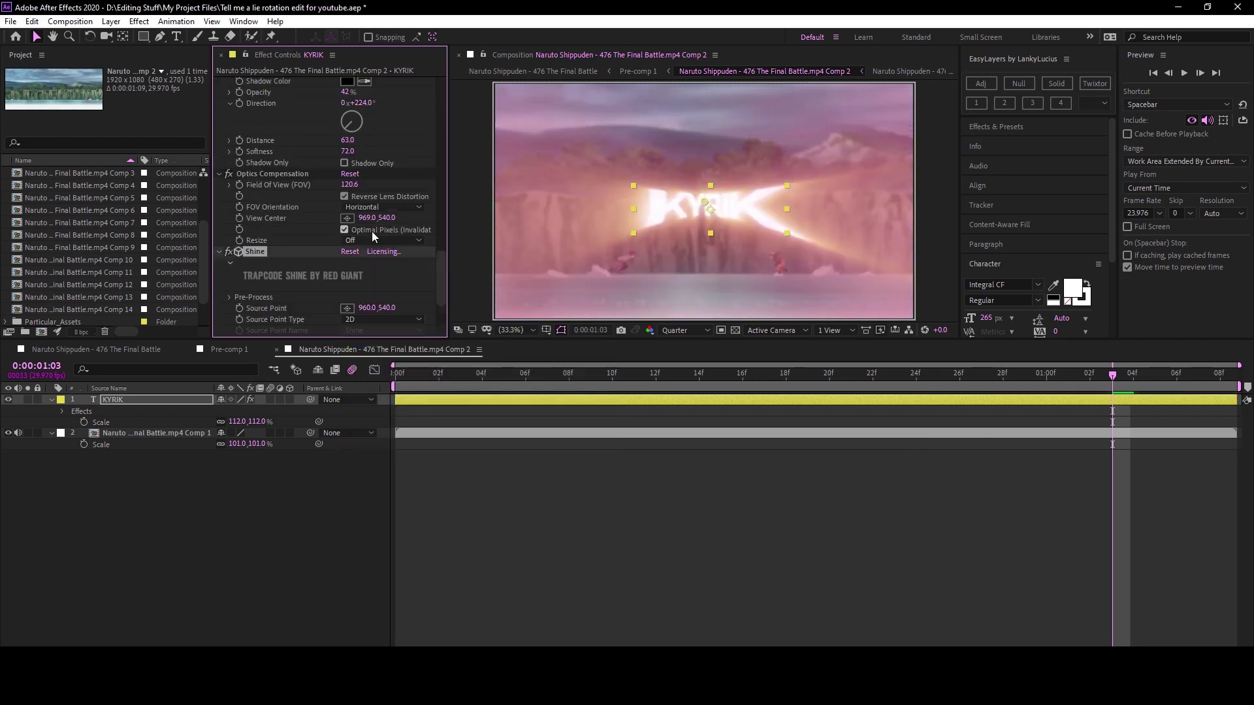
Give the Shine glow a 3D light source, ray length 6 and opacity 19.
click(262, 174)
drag(347, 185, 358, 184)
scroll(352, 308, down, 3)
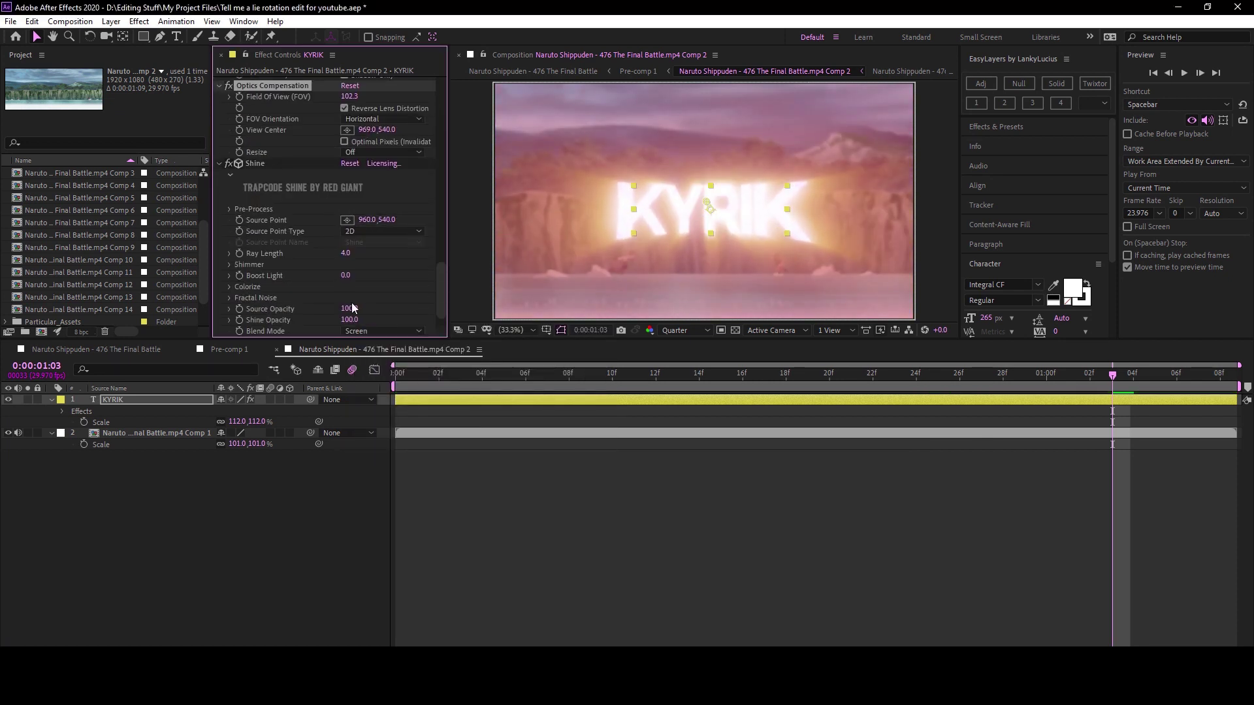
click(357, 264)
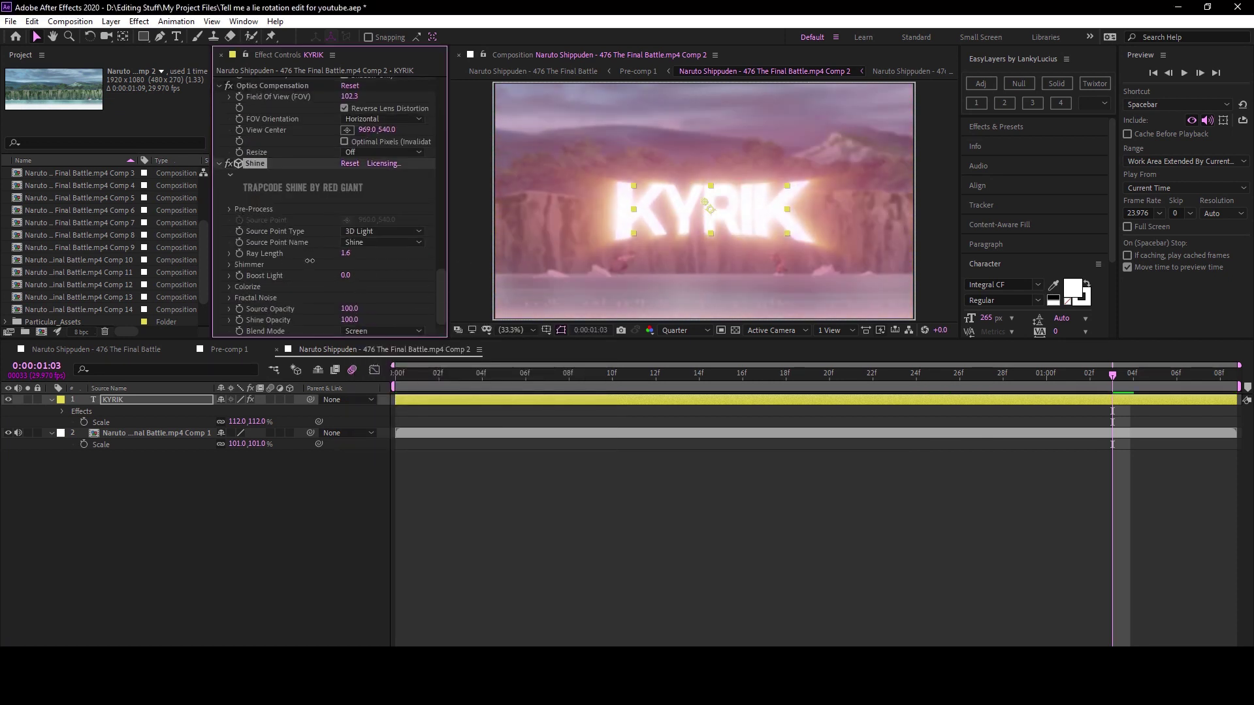
drag(300, 262, 344, 273)
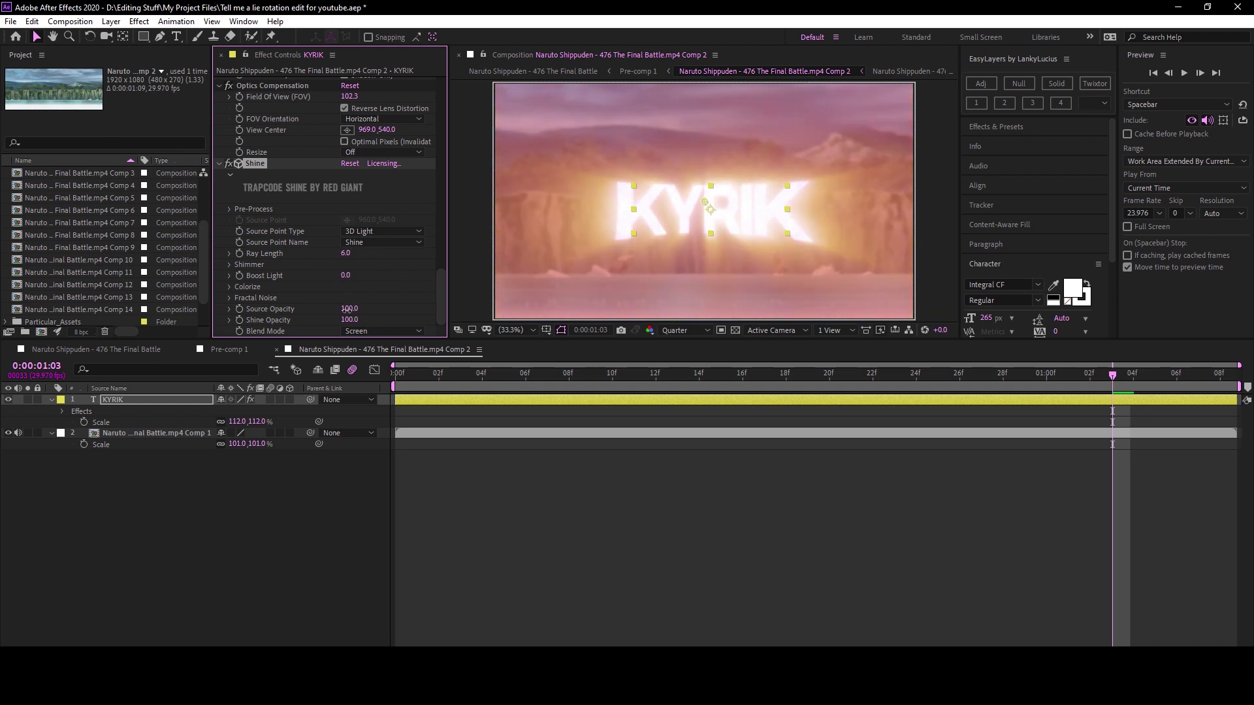
drag(345, 319, 257, 332)
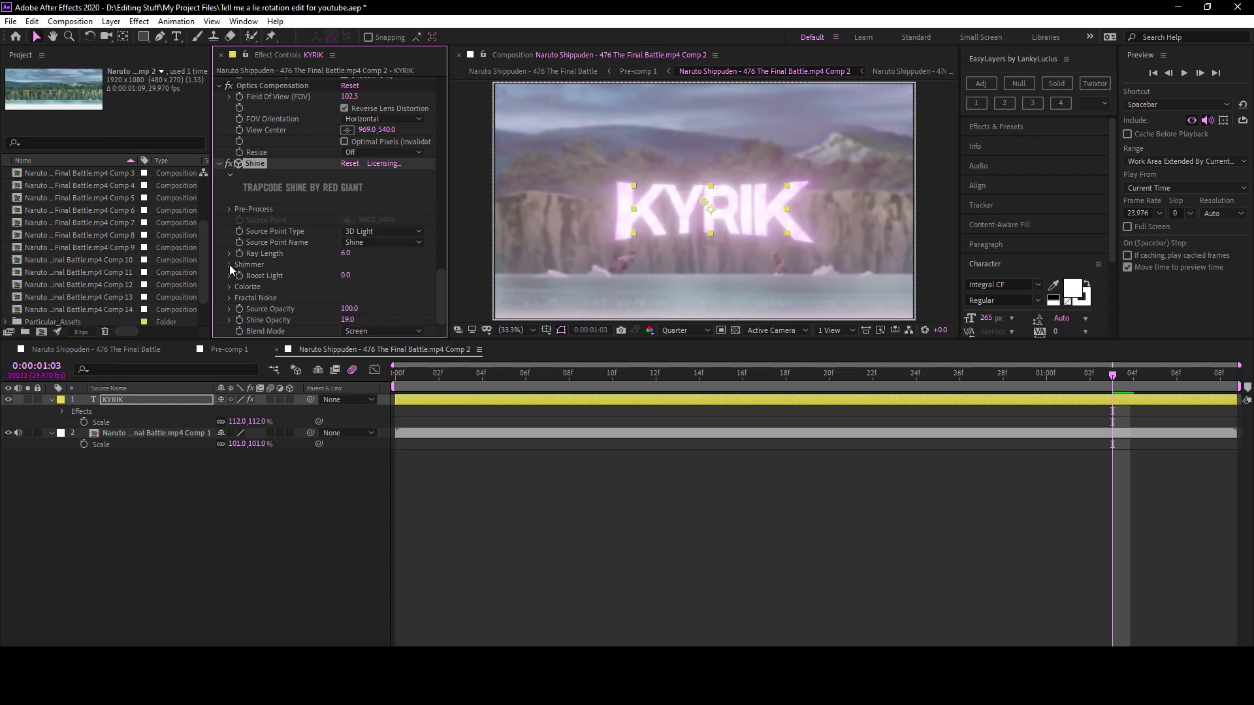
Colorize the Shine with the Heaven preset and preview the title.
click(229, 286)
scroll(362, 268, down, 2)
click(382, 256)
click(383, 280)
click(382, 255)
click(385, 295)
key(space)
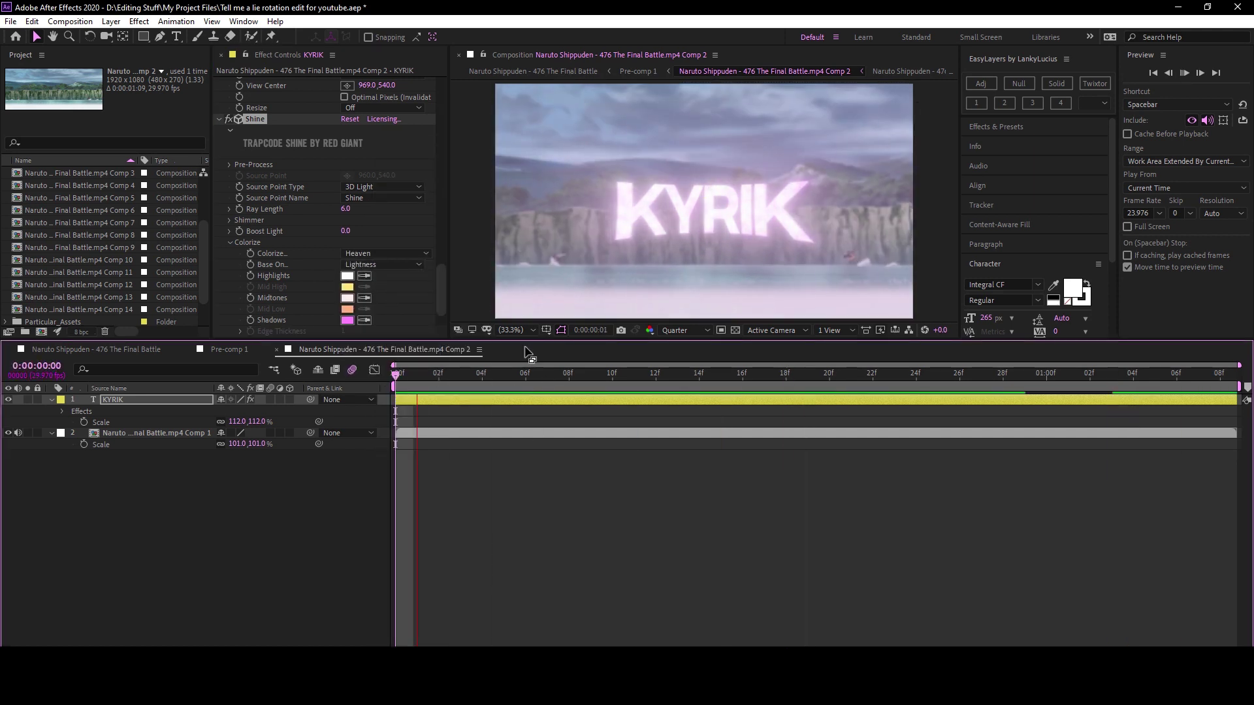
Scale the KYRIK title to 91% and keyframe an opacity fade at frame 25.
key(space)
key(u)
key(s)
drag(260, 410, 254, 419)
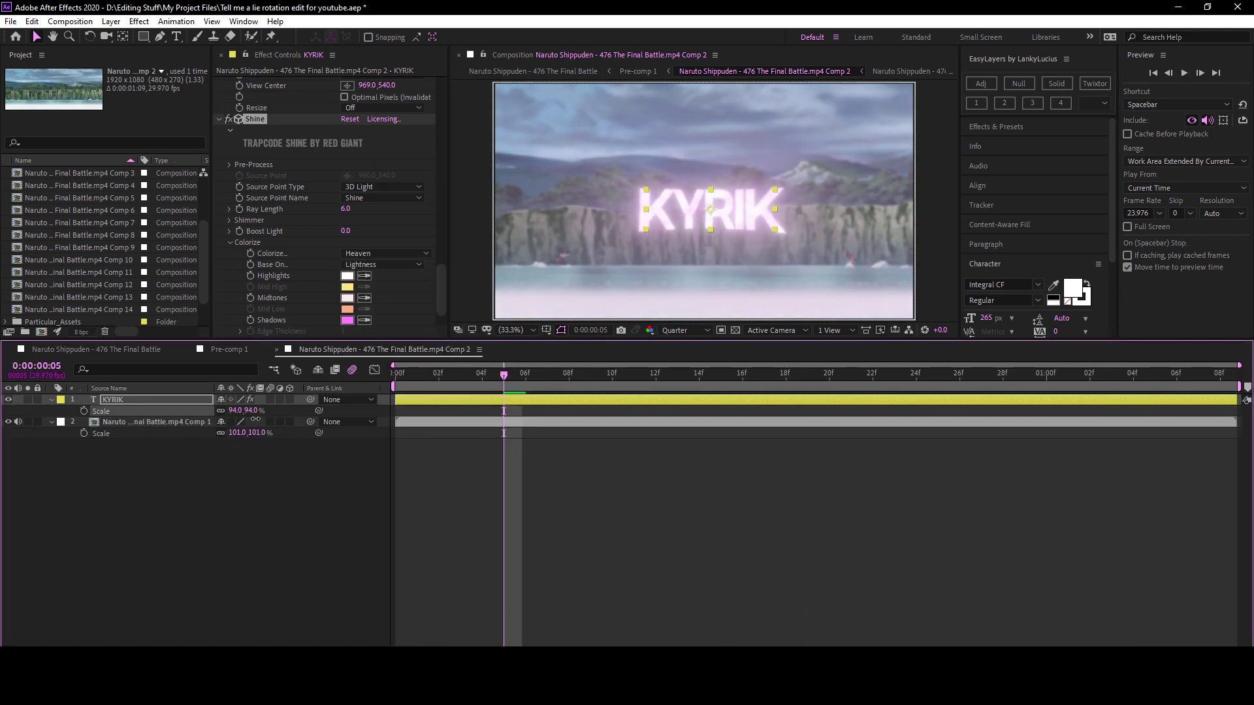
key(space)
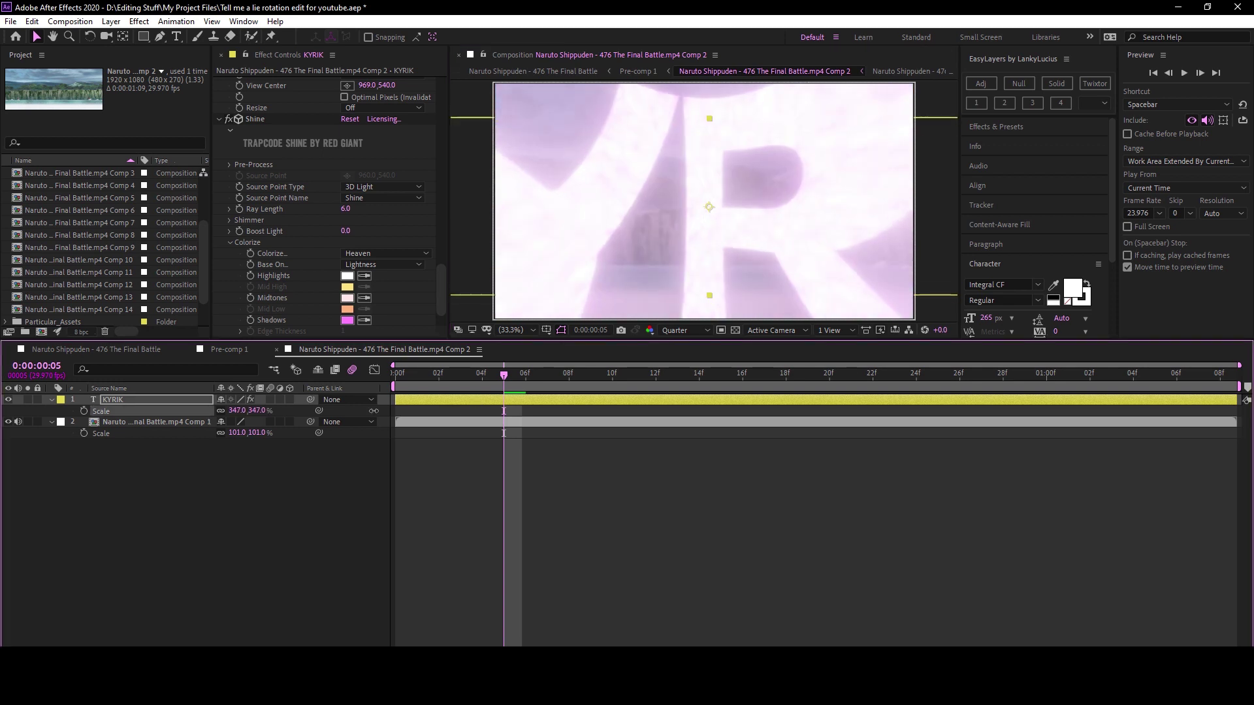
key(space)
key(alt+shift+t)
key(space)
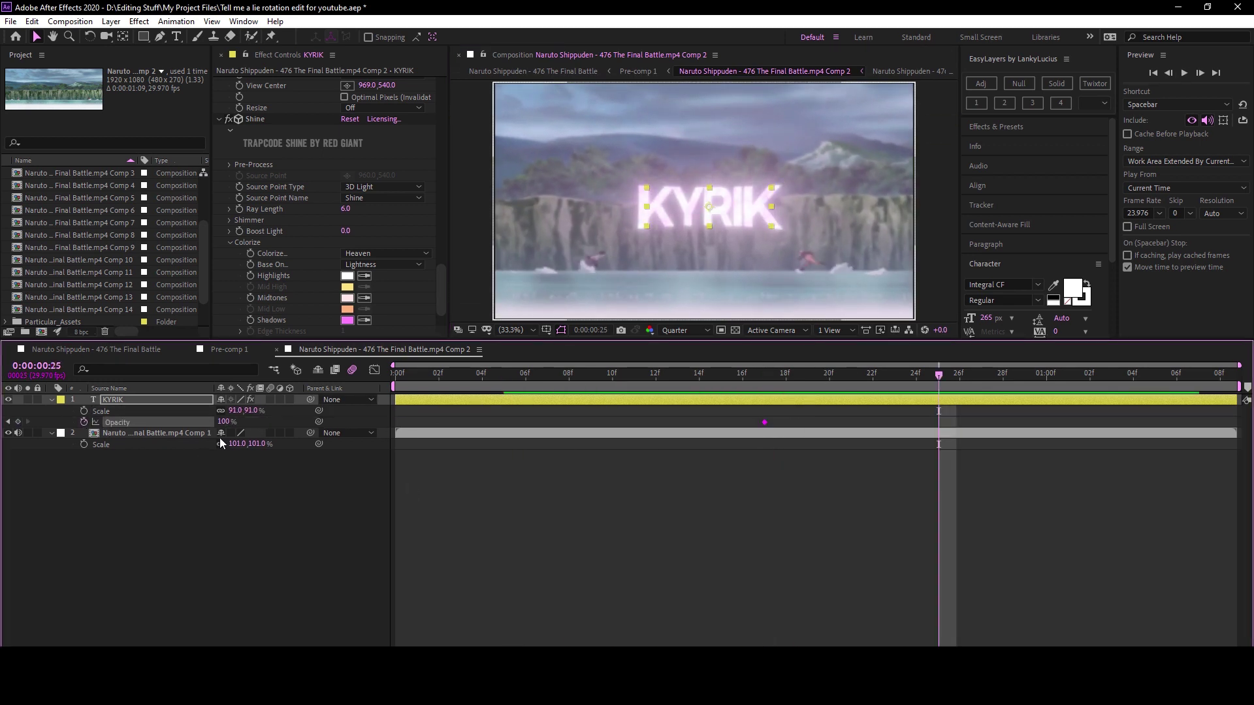
click(664, 496)
key(space)
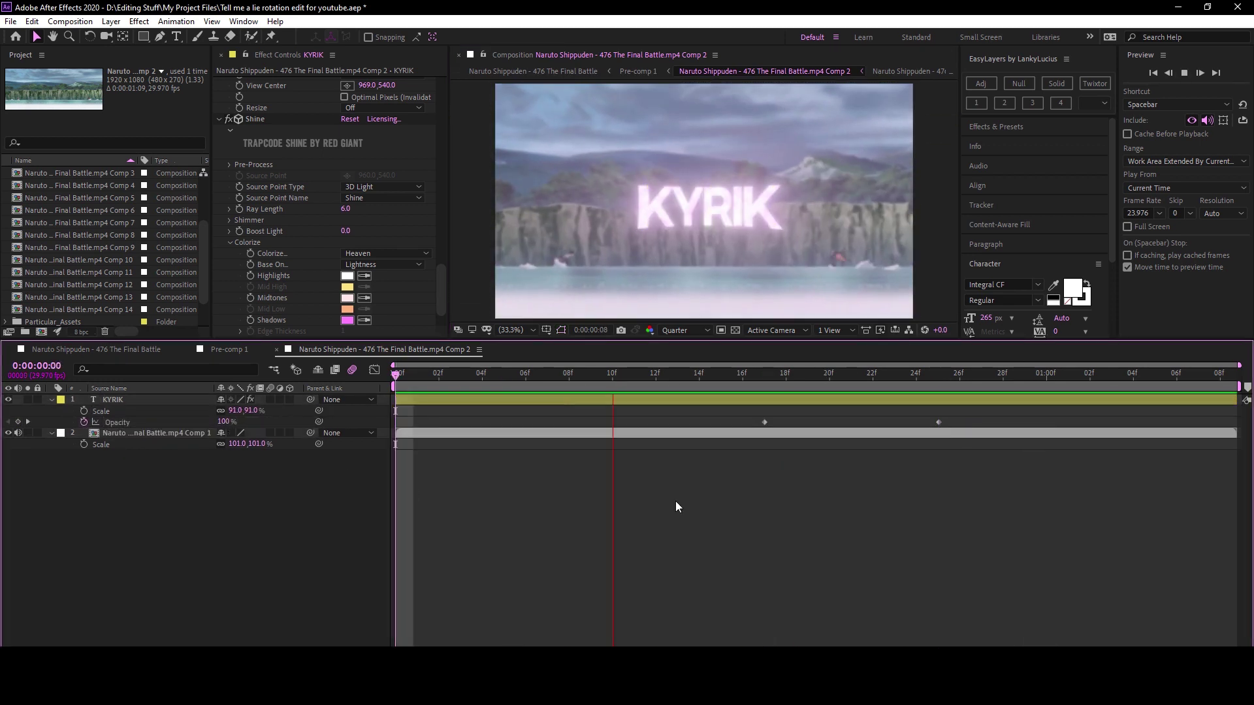
Apply S_Flicker to the KYRIK title layer.
click(487, 397)
key(ctrl+space)
text(flic)
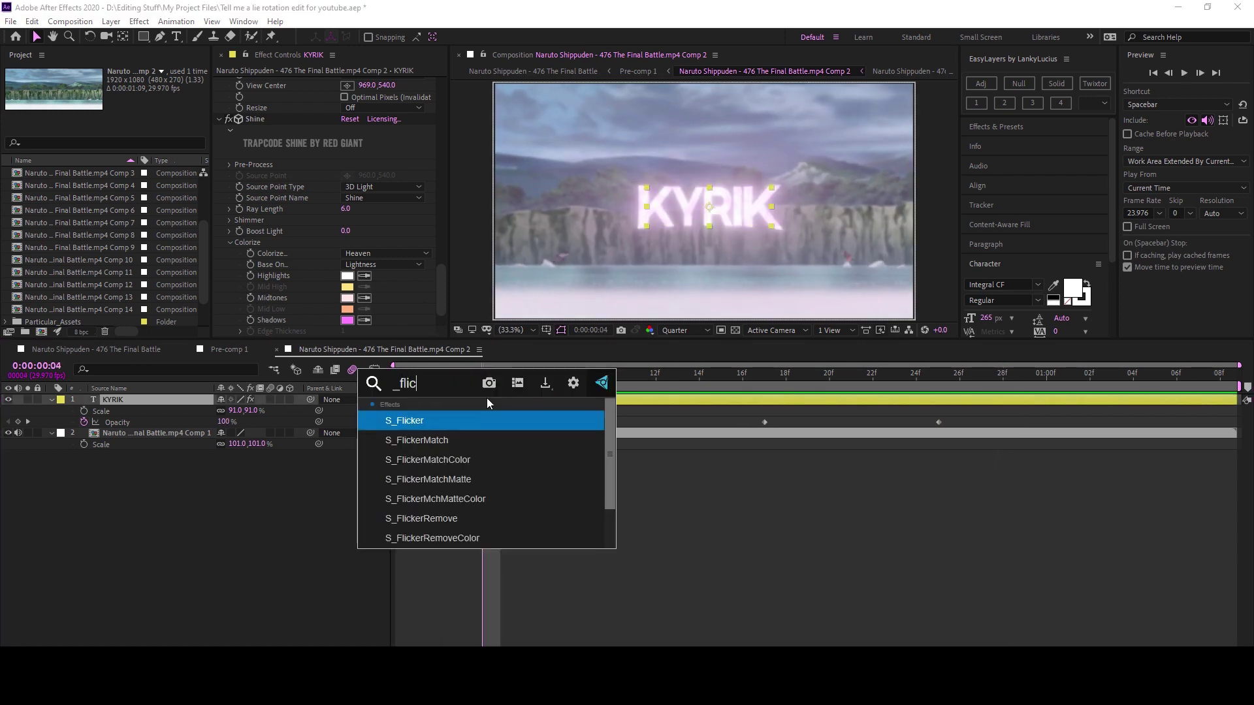
key(Return)
key(space)
key(space)
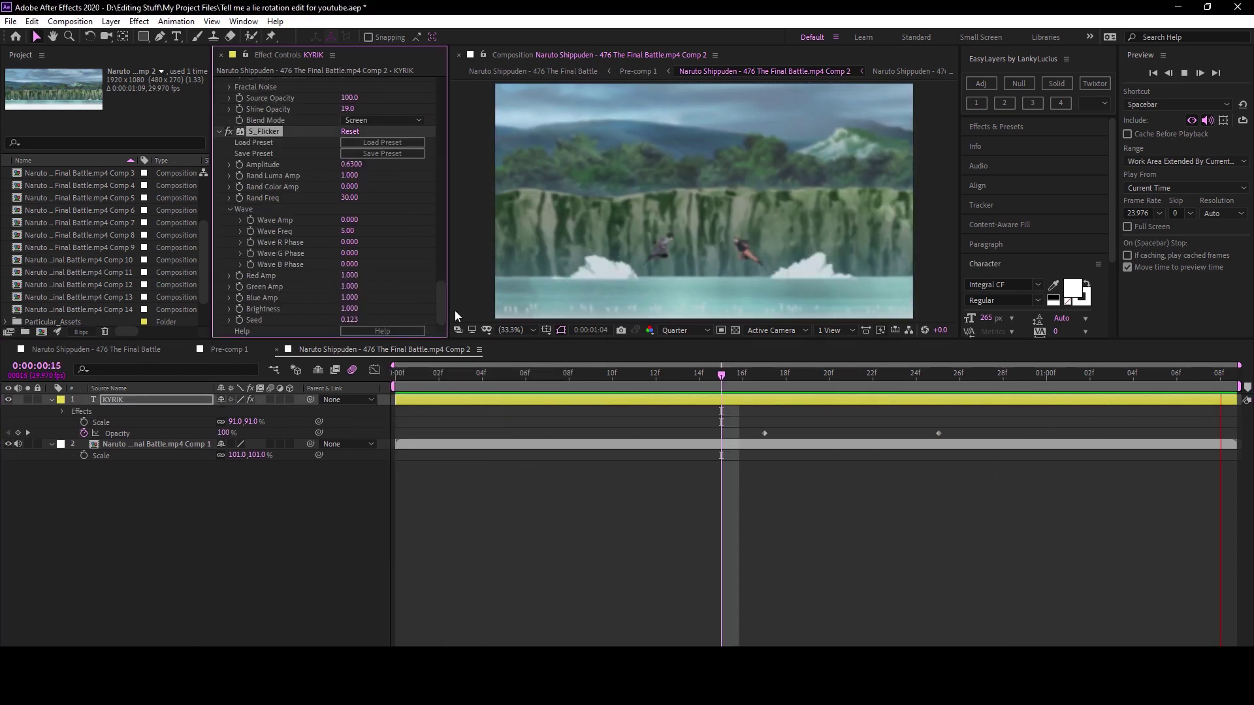
In the main Final Battle comp, add an adjustment layer above Pre-comp 1, trimmed to match it.
click(70, 352)
click(189, 350)
click(189, 350)
click(484, 377)
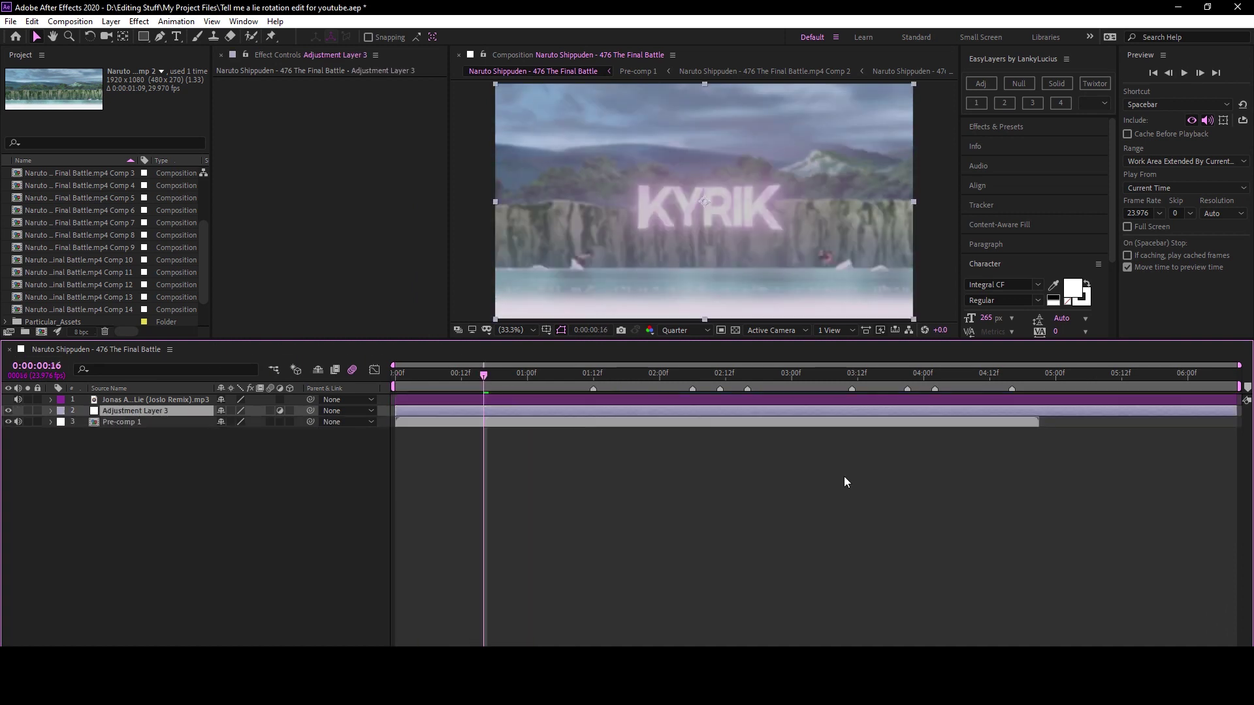
key(o)
key(ctrl+alt+y)
key(alt+bracketright)
drag(505, 373, 541, 381)
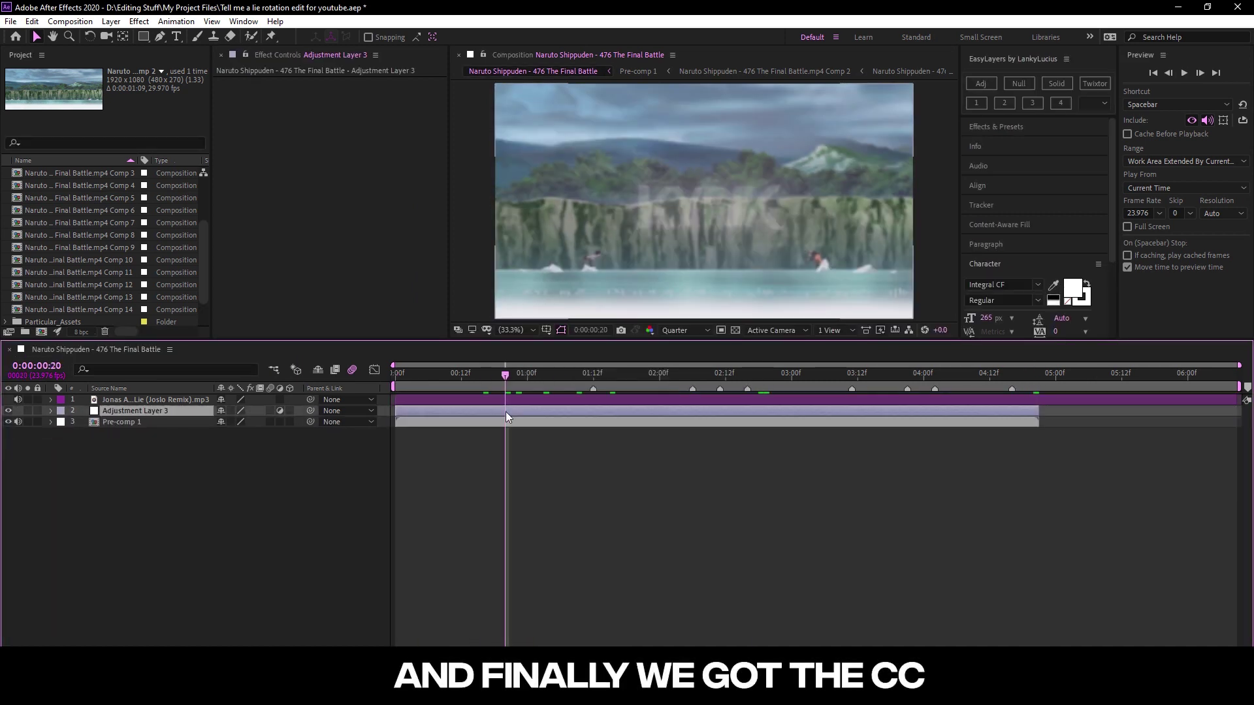
Apply Magic Bullet Looks to the adjustment layer and open its grading editor.
key(ctrl+space)
text(l)
key(Down)
key(Return)
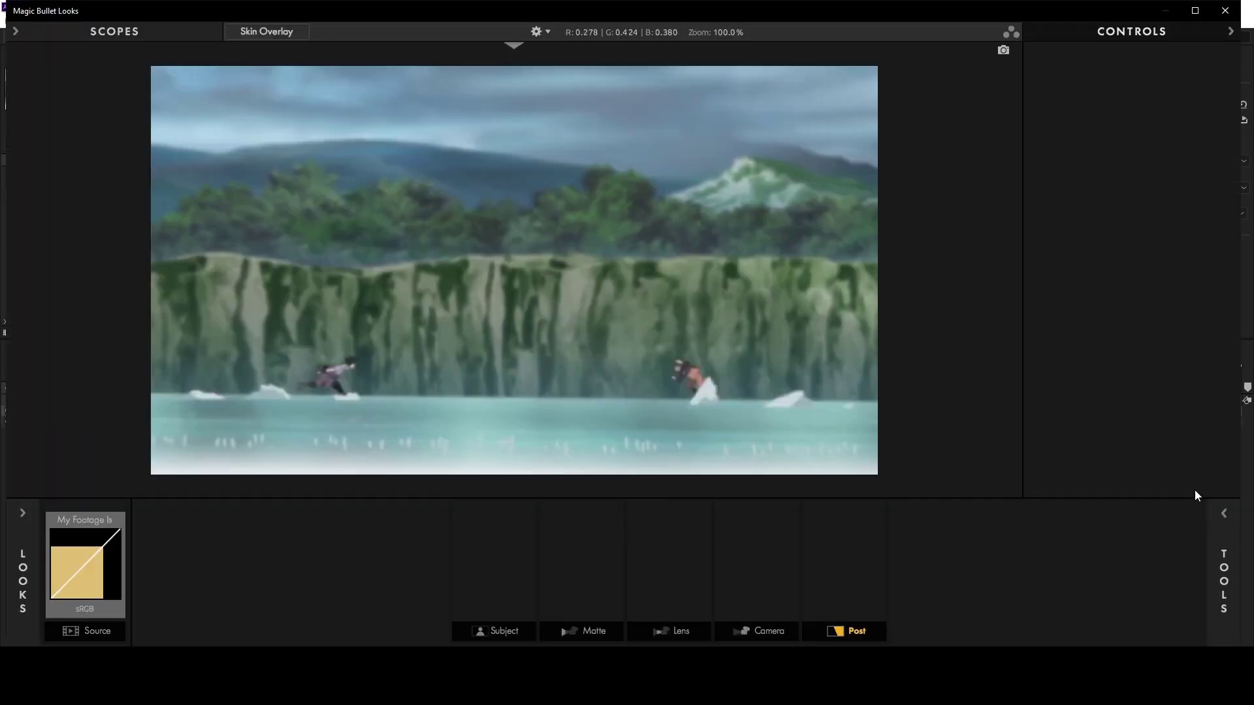
click(1201, 505)
Add an S-curve Curves tool and a Tranquility LUT to the Post stage.
double_click(1197, 433)
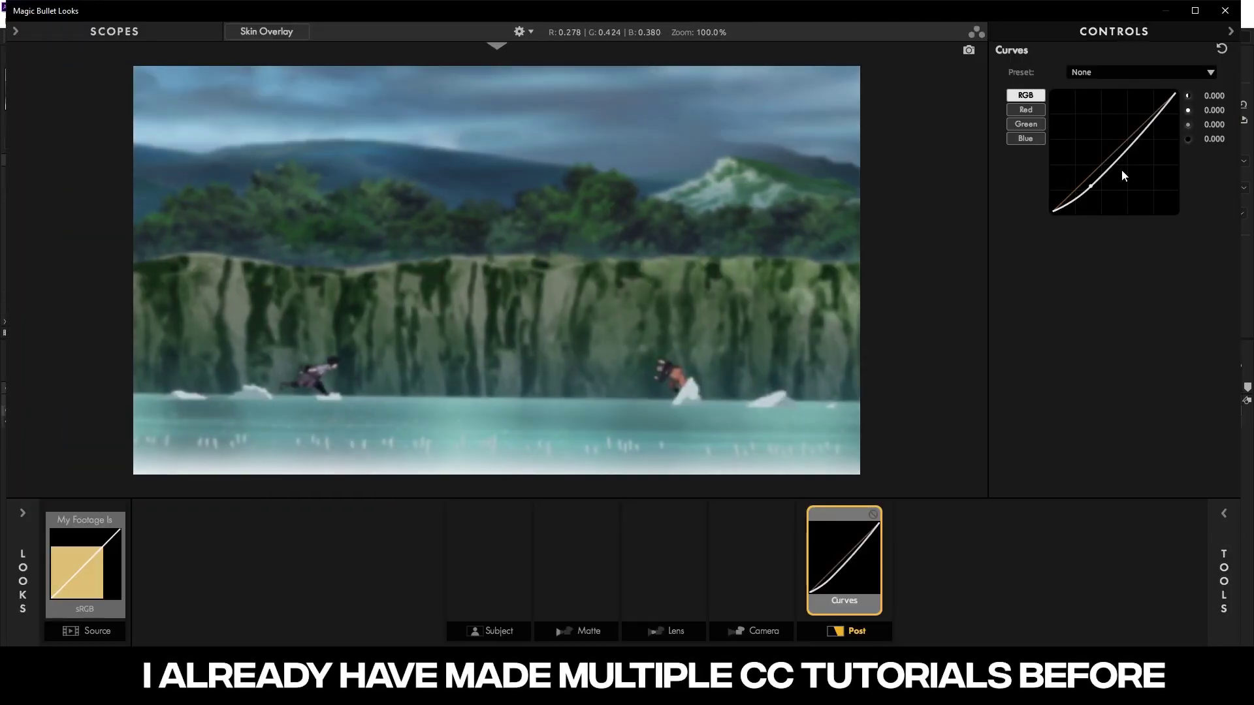
drag(1122, 175, 1133, 150)
click(1224, 513)
drag(1136, 383, 909, 586)
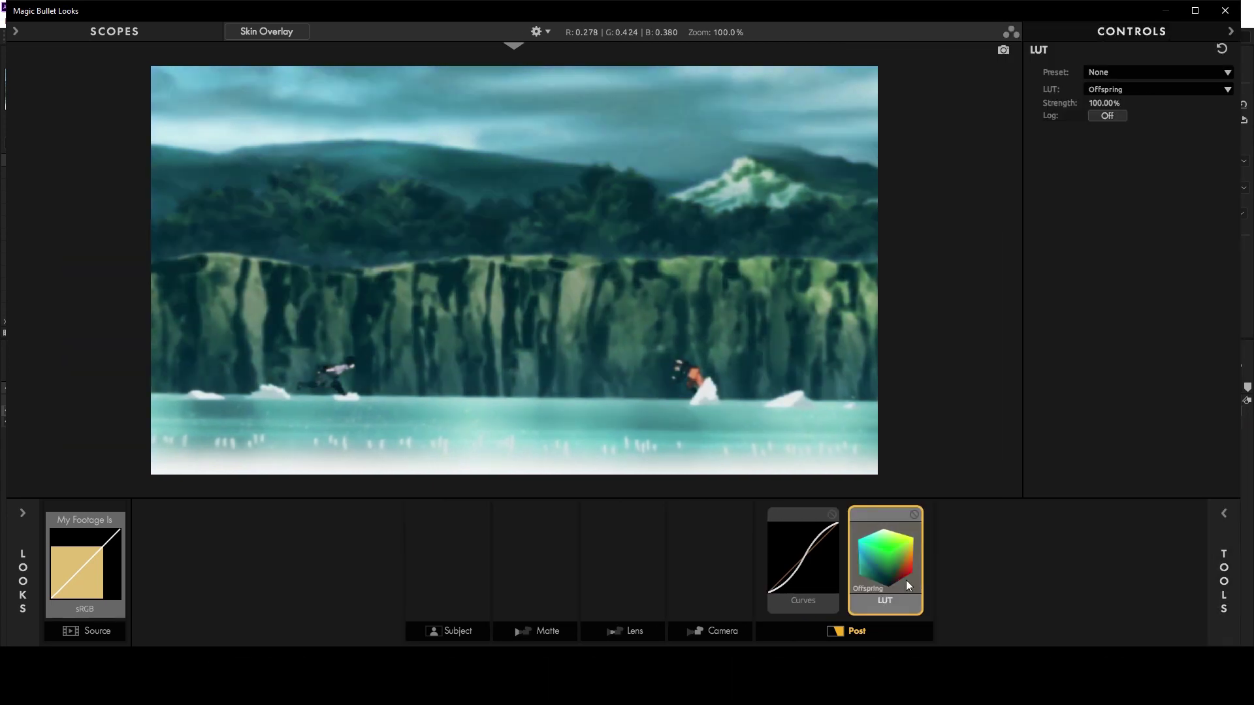
click(1110, 289)
Add Shadows/Highlights with darker shadows to the Subject stage, and Pop to the Post chain.
click(1223, 513)
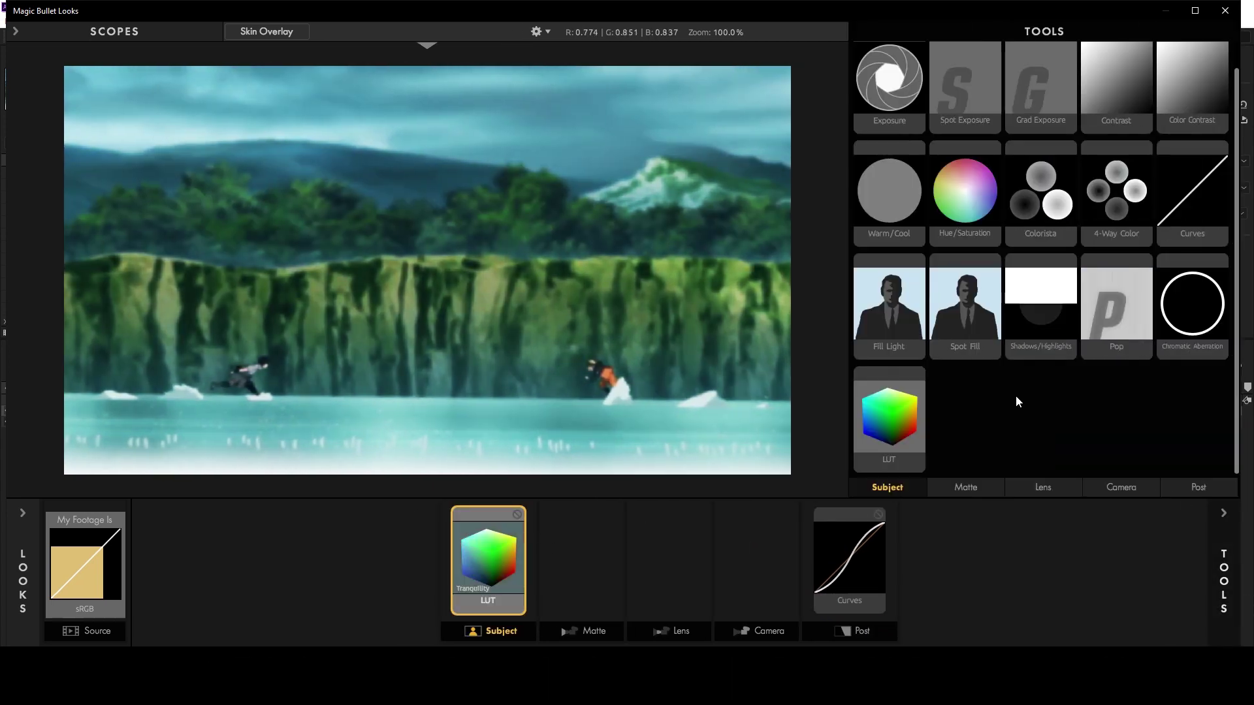
drag(1042, 317, 529, 561)
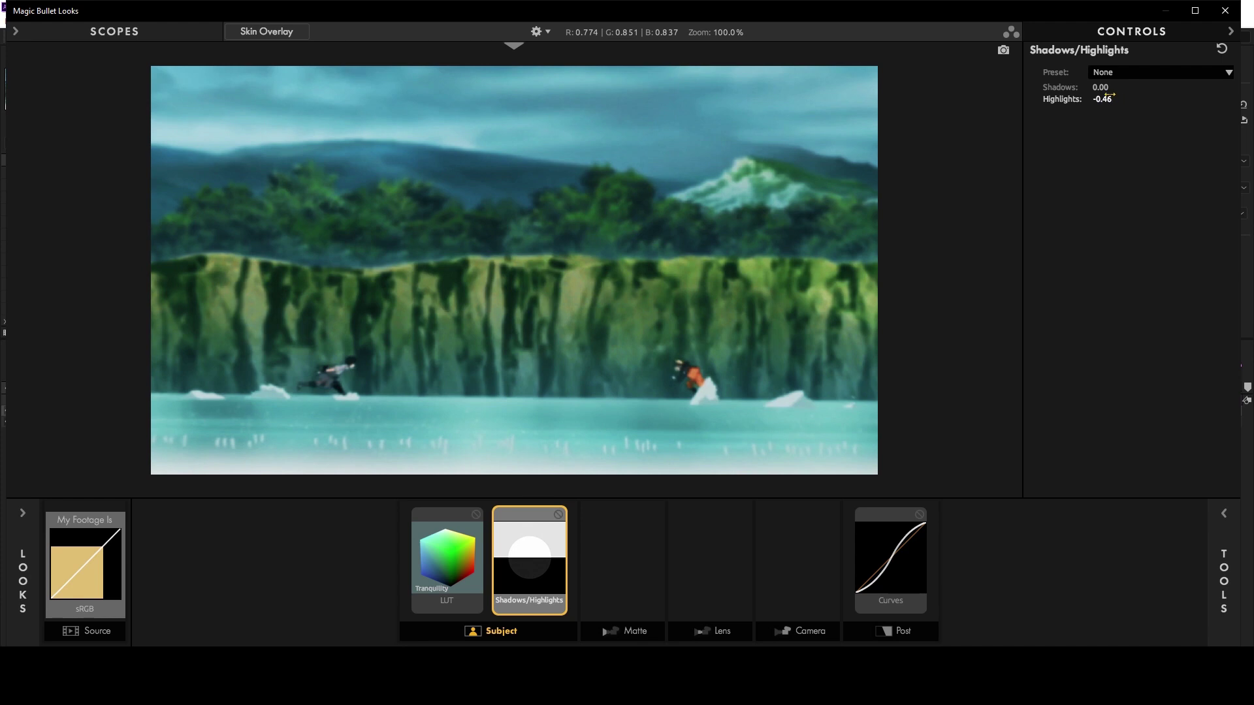
mouse_move(1100, 87)
mouse_down()
mouse_move(1071, 89)
mouse_move(1108, 115)
mouse_up()
click(1224, 514)
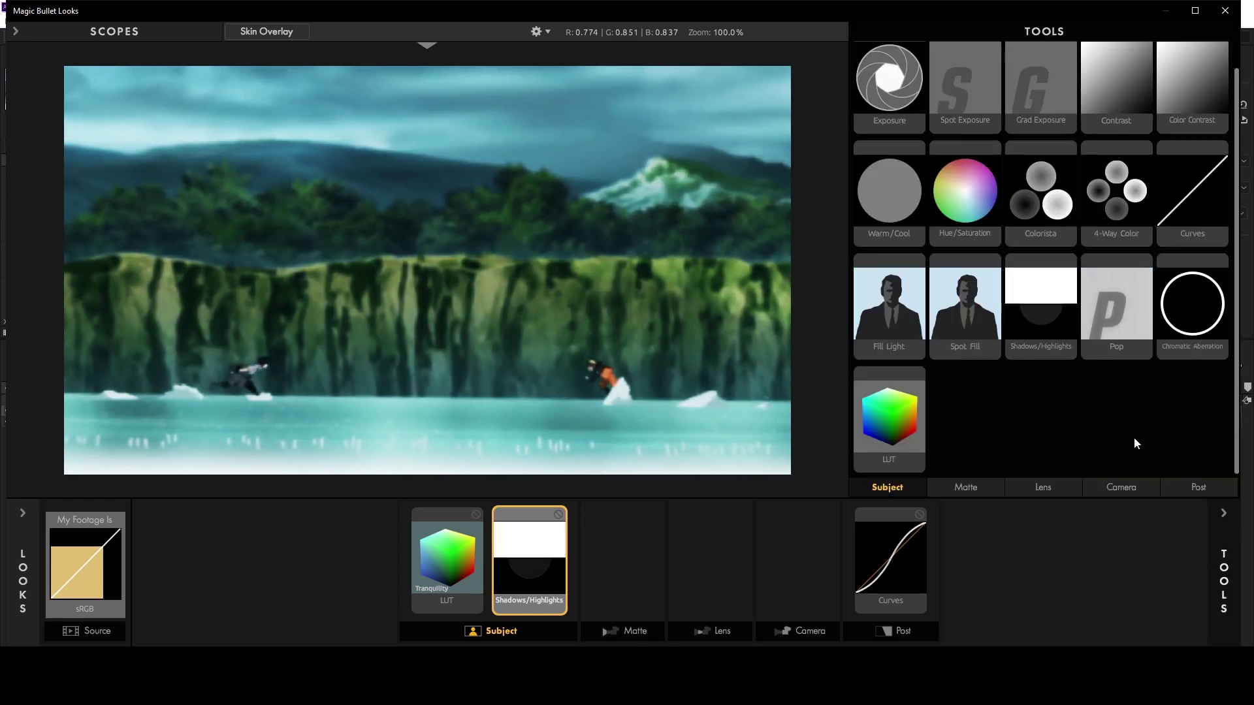
click(1198, 488)
drag(888, 435, 931, 561)
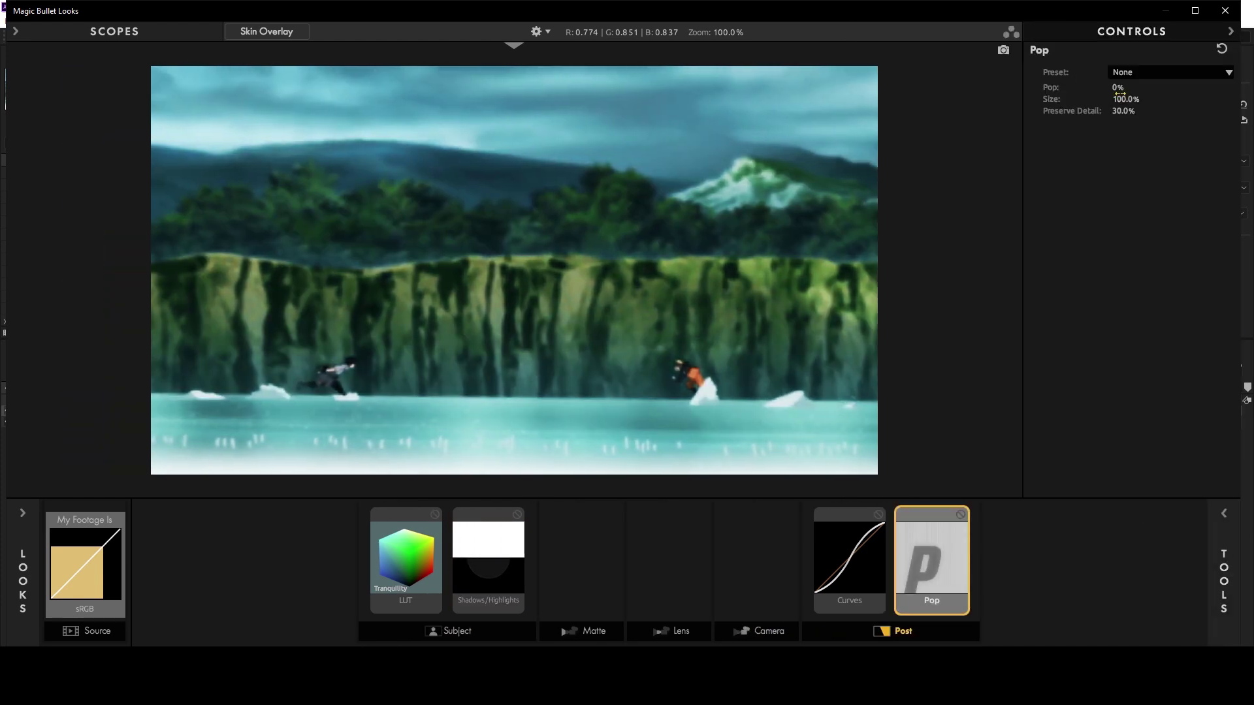
Add Mojo II after Pop with amount 55.10%, Fade 0%, slightly raised exposure and cooler tone.
click(1224, 513)
scroll(1184, 448, down, 1)
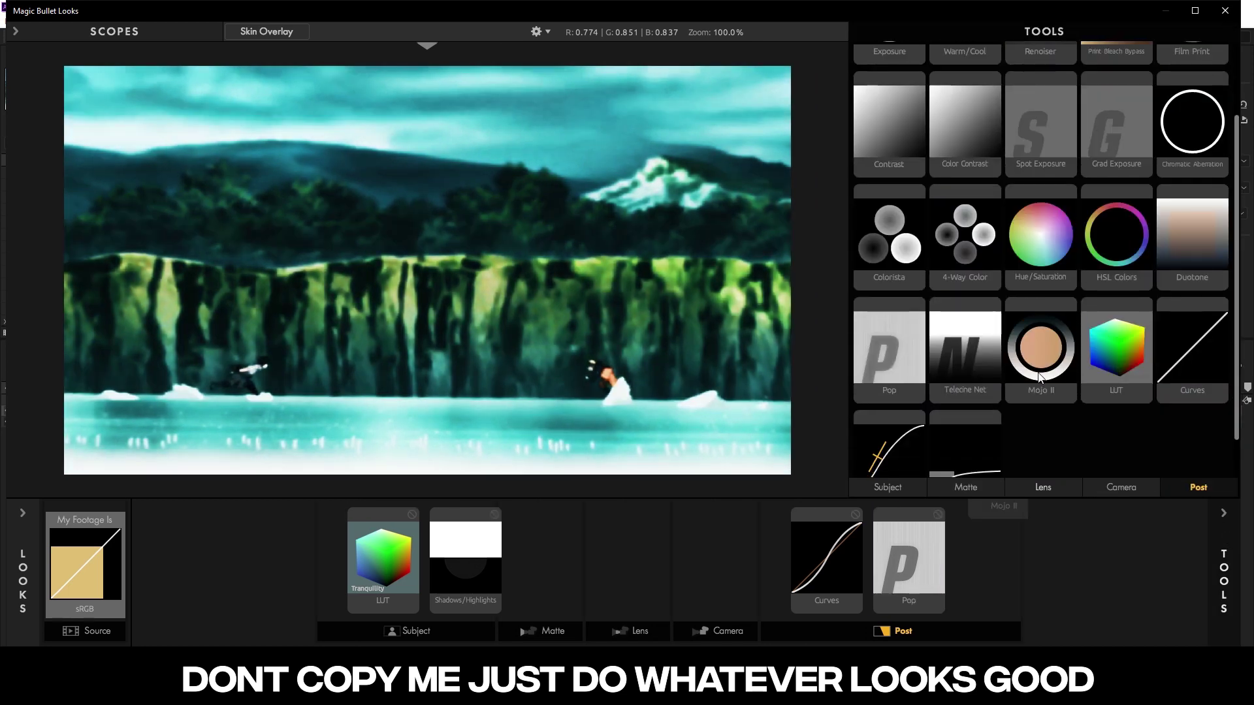
drag(1041, 347, 973, 560)
drag(1136, 88, 1152, 90)
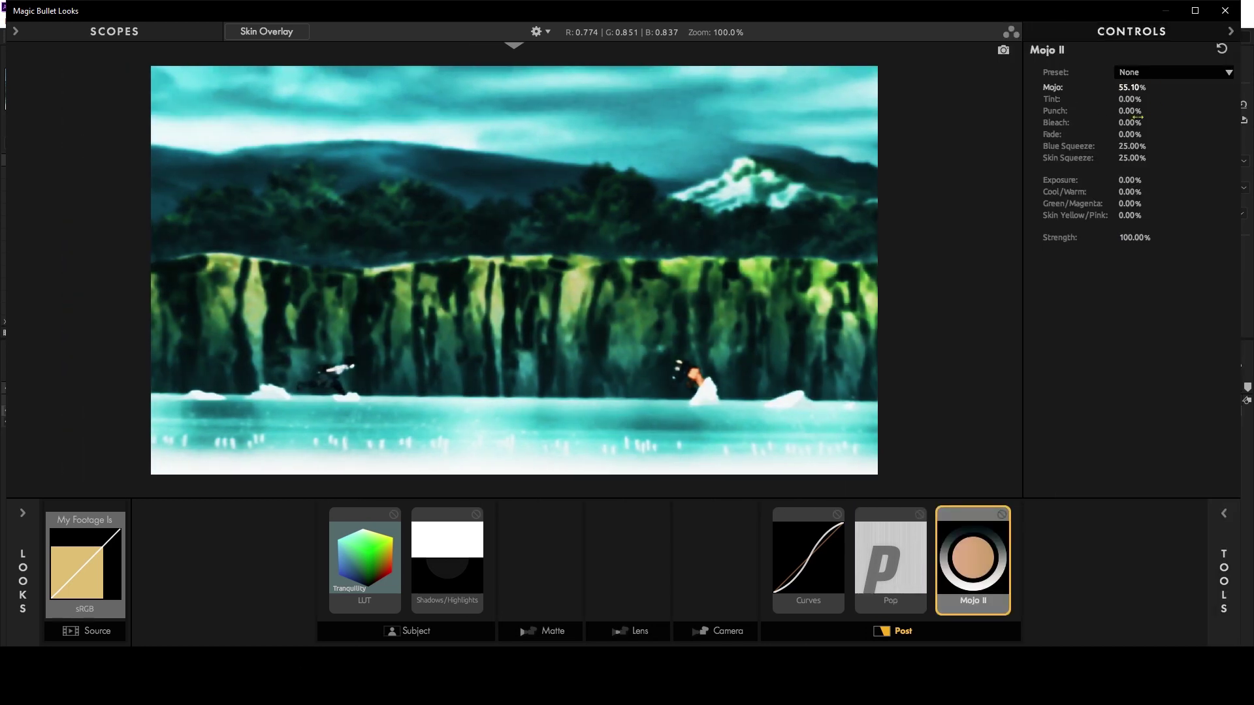
drag(1132, 133, 1129, 157)
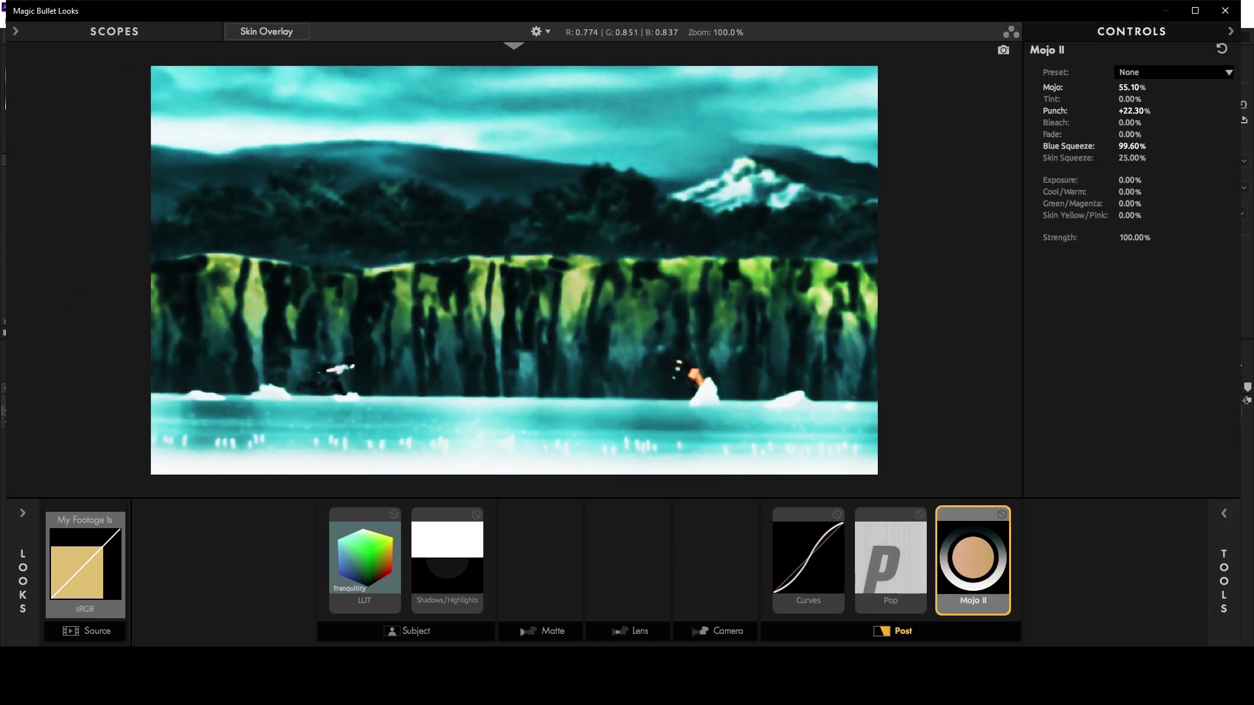
drag(1144, 184, 1139, 202)
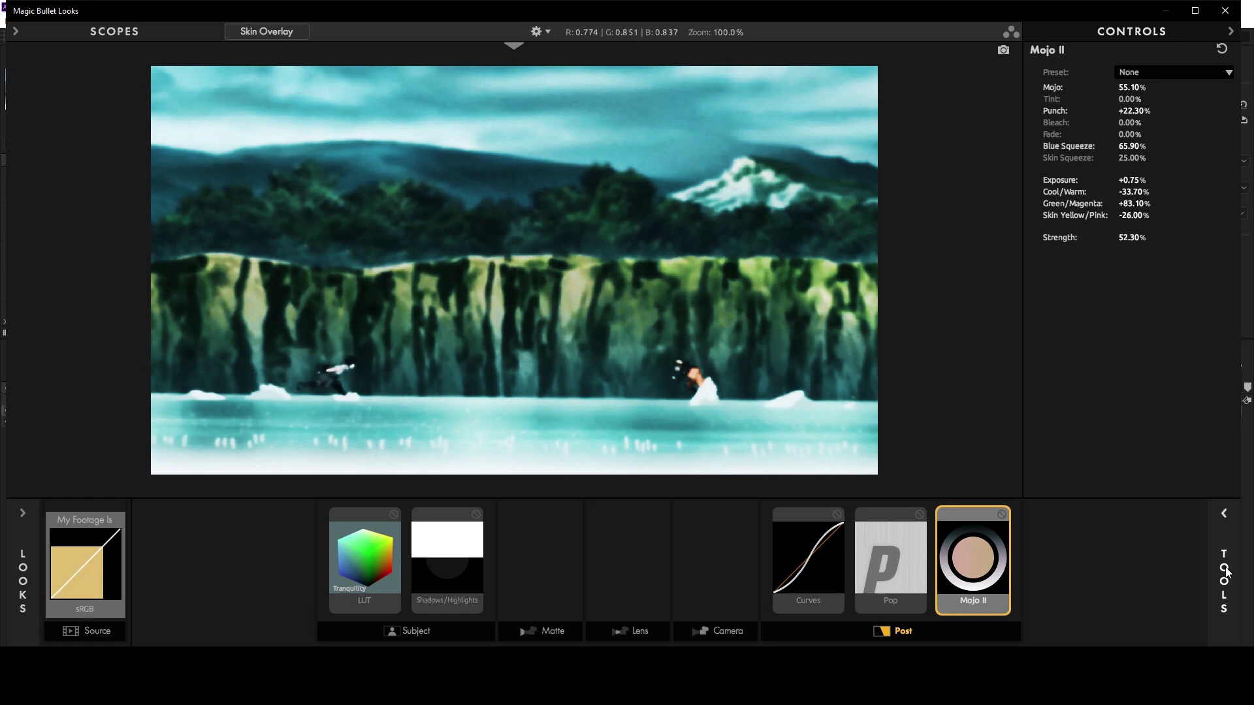
Add Contrast to the Post chain and 2-Strip Process to the Camera stage.
click(1231, 561)
double_click(889, 150)
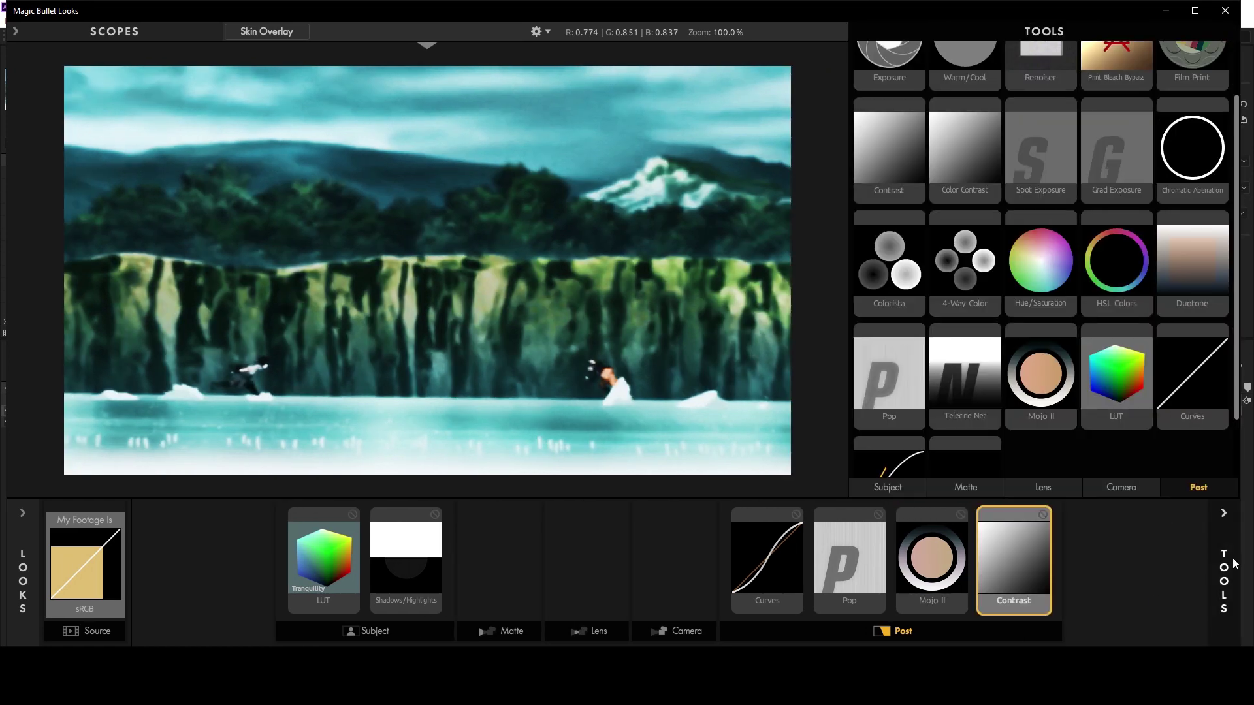
click(1223, 581)
click(1110, 487)
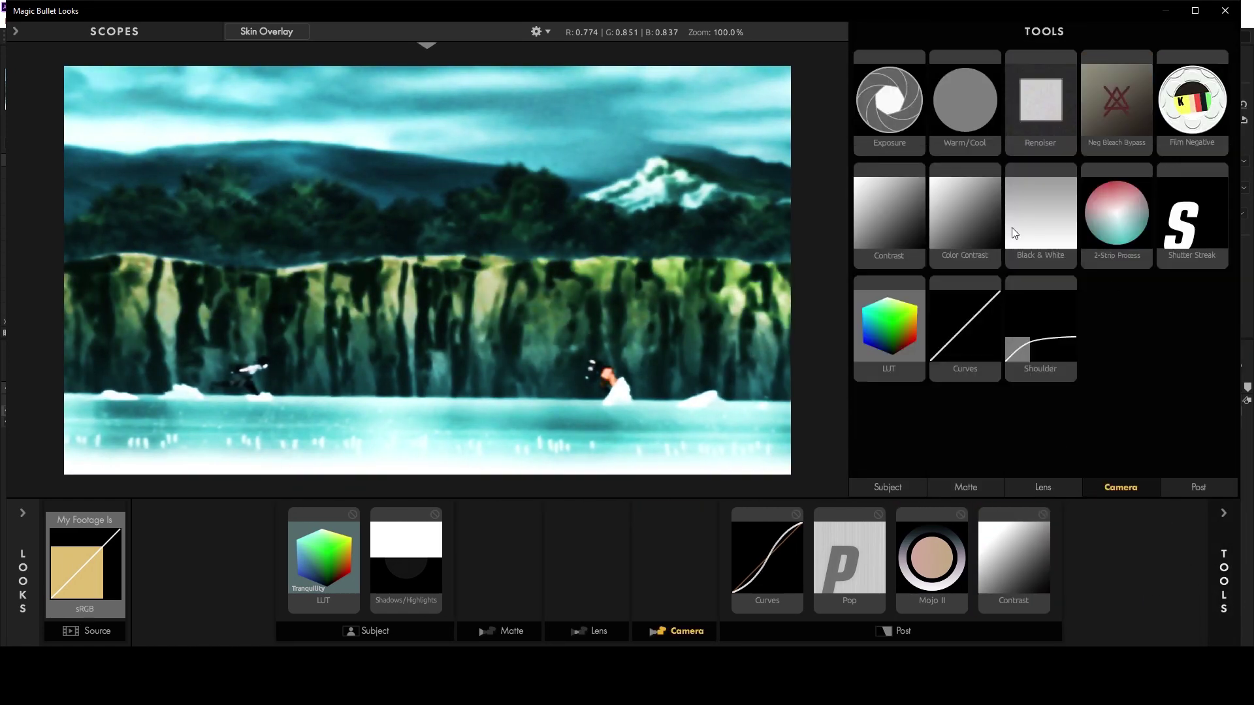
Add Edge Softness and Haze/Flare to the Lens stage.
click(1045, 489)
double_click(1191, 105)
double_click(929, 237)
click(539, 562)
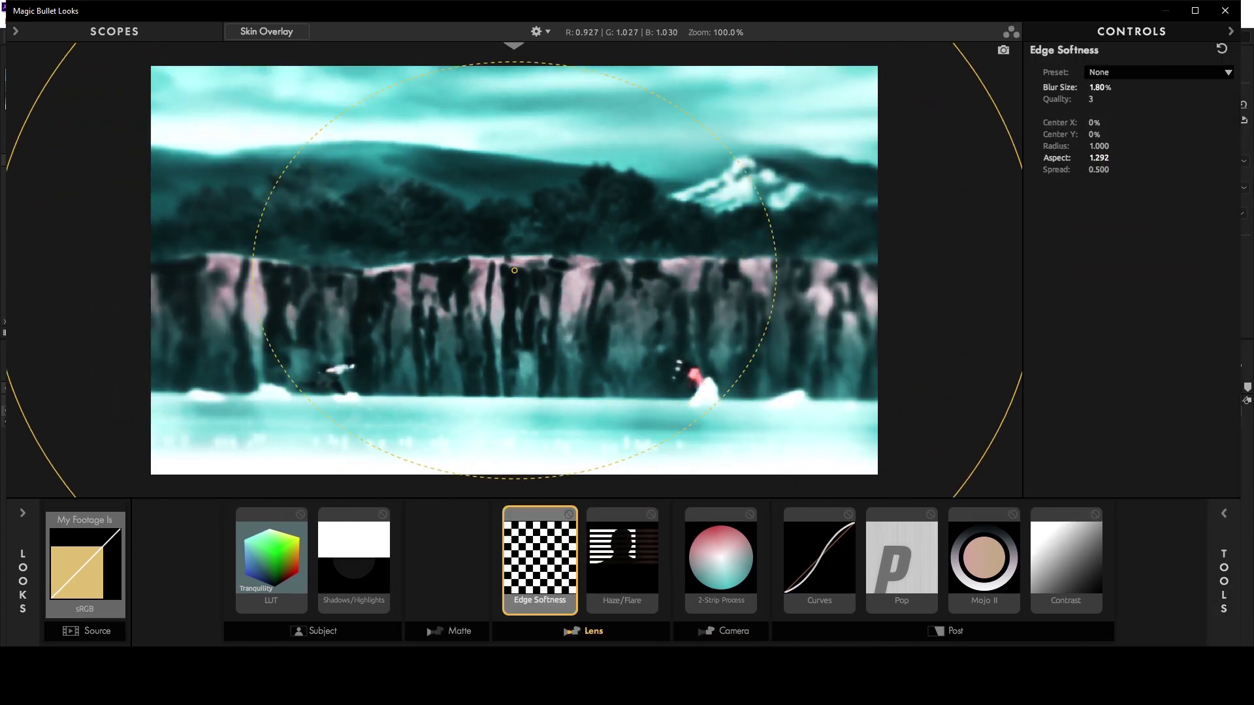
Add Lens Distortion to the Lens stage with Flatten 0% and Distortion -10%.
click(1216, 565)
click(1040, 482)
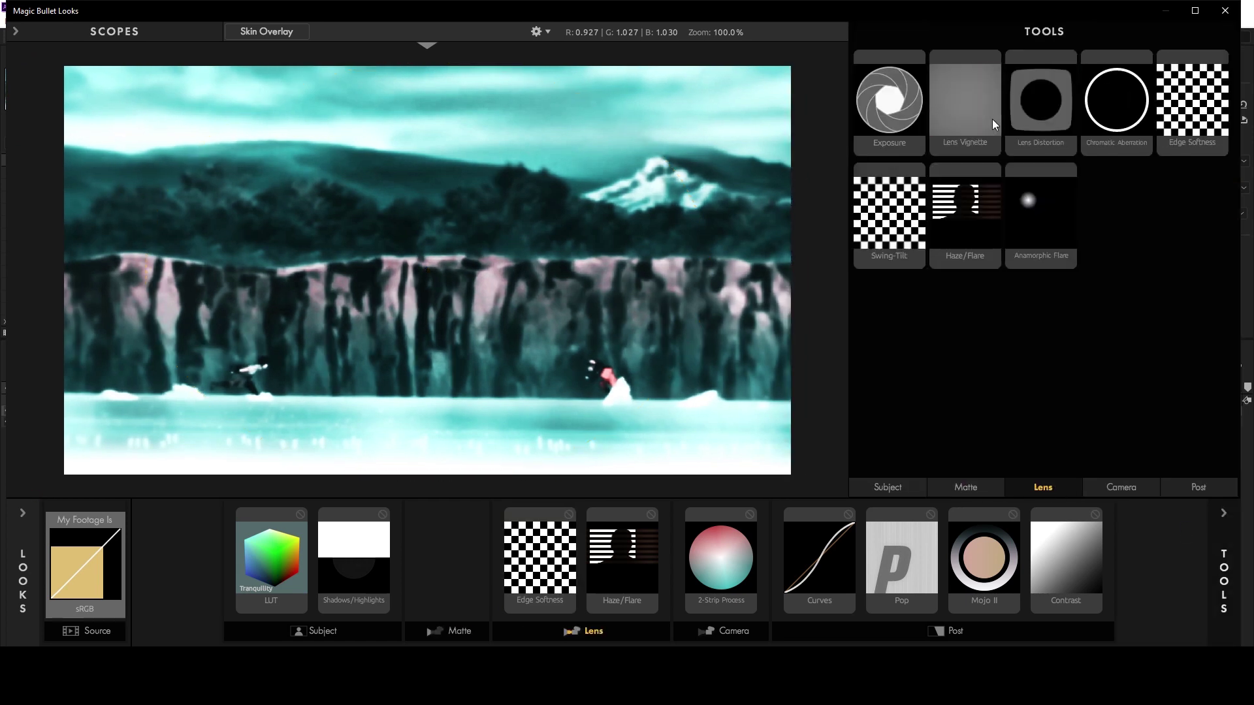
double_click(1042, 104)
click(1110, 99)
text(0)
key(Return)
drag(1109, 87, 1107, 93)
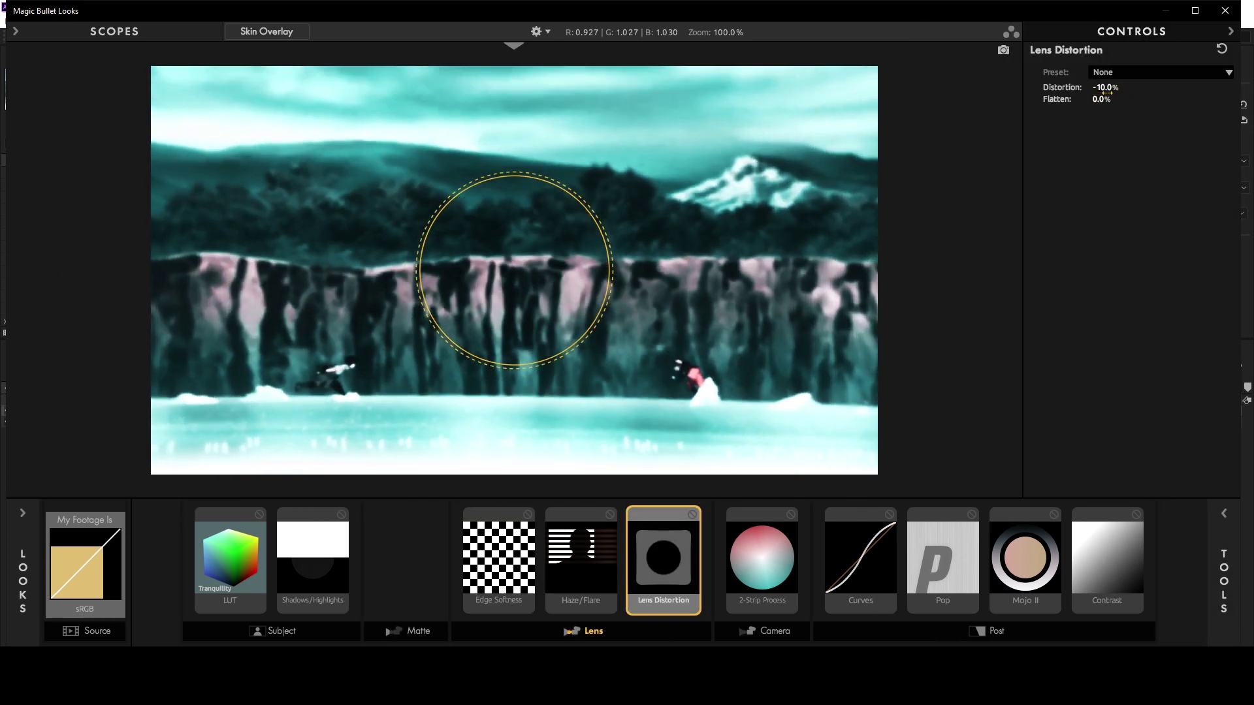
key(ctrl+space)
Sharpen the adjustment layer with Unsharp Mask at amount 17 plus a Sharpen effect.
text(unsha)
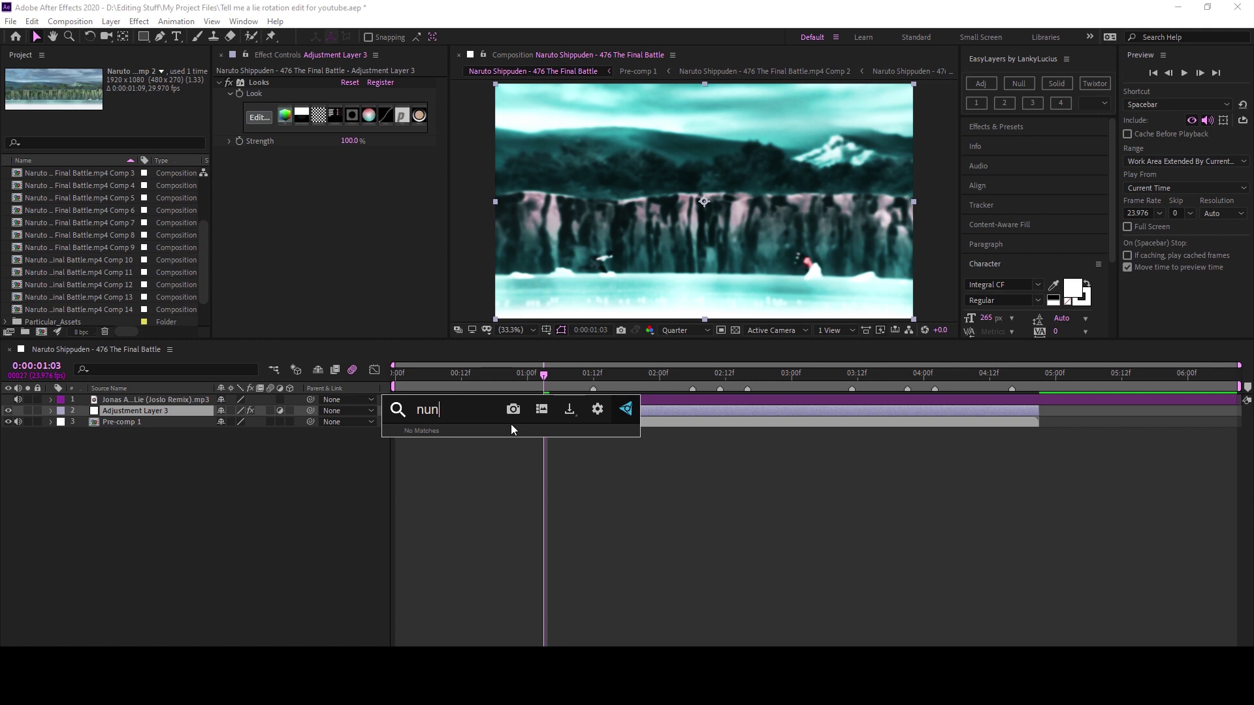
key(Return)
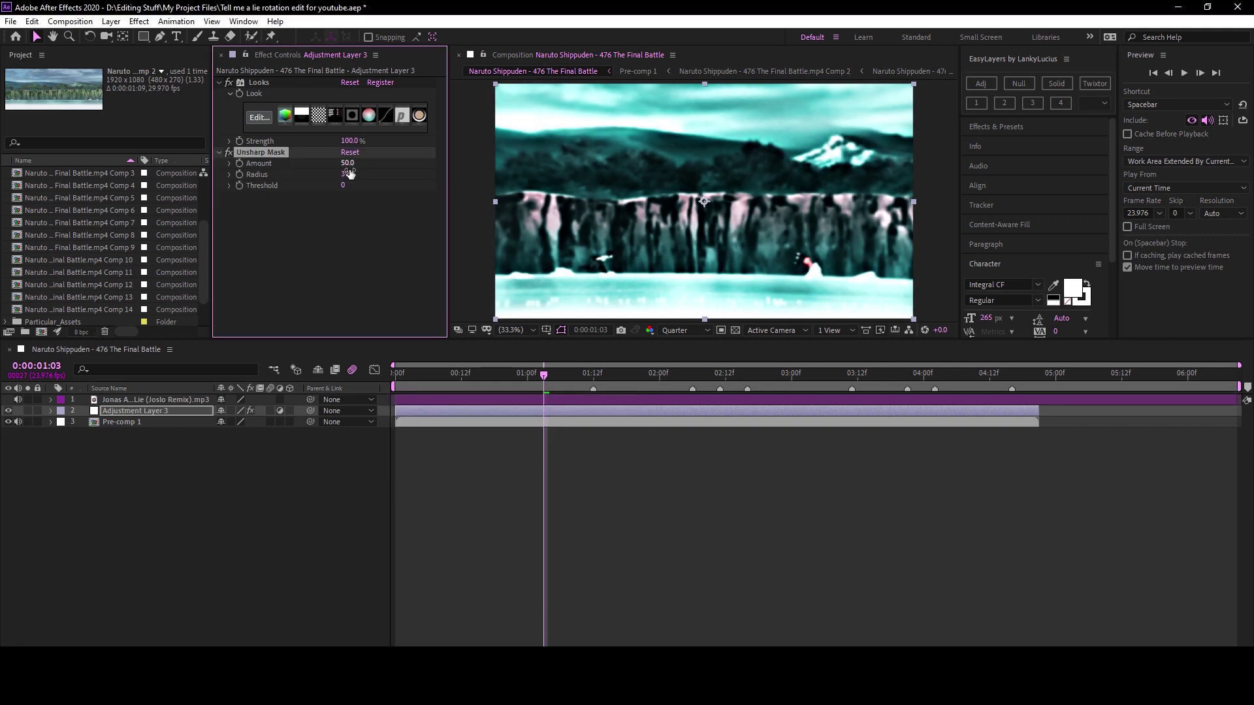
drag(357, 163, 335, 163)
key(ctrl+space)
text(sharpen)
key(Return)
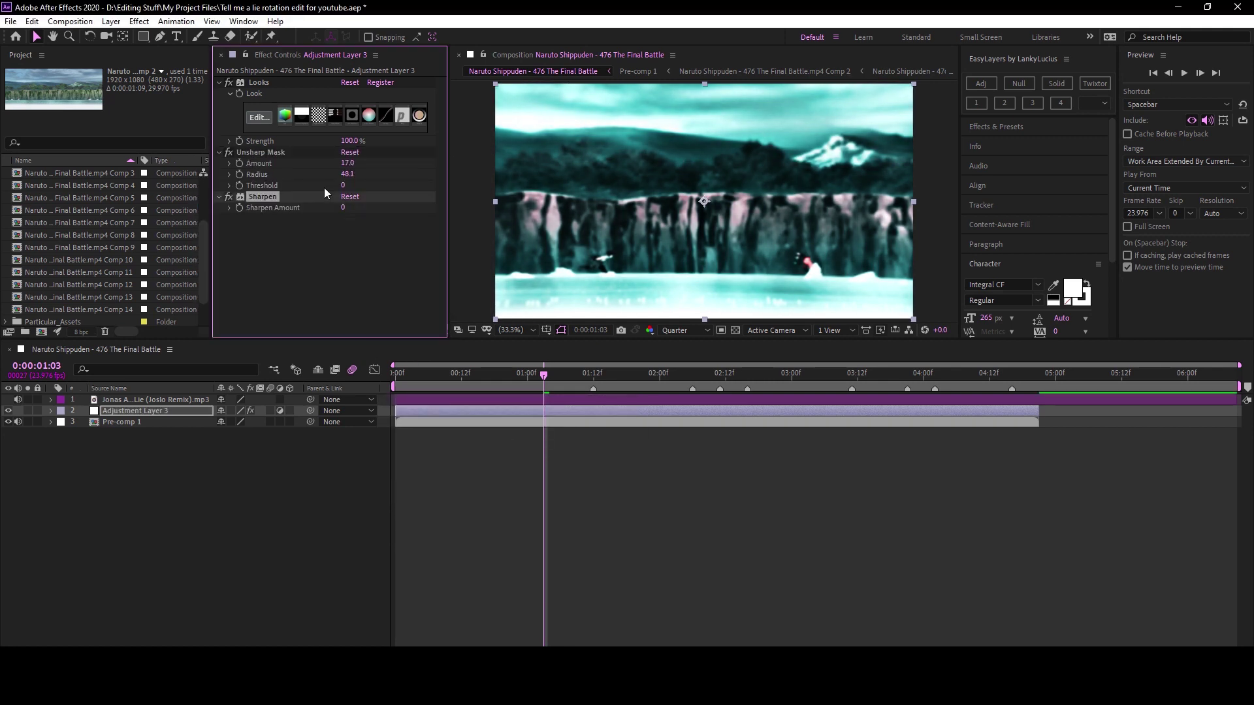
Lower the Looks strength to 49% and preview the weaker grade from the start.
click(430, 432)
key(Home)
key(space)
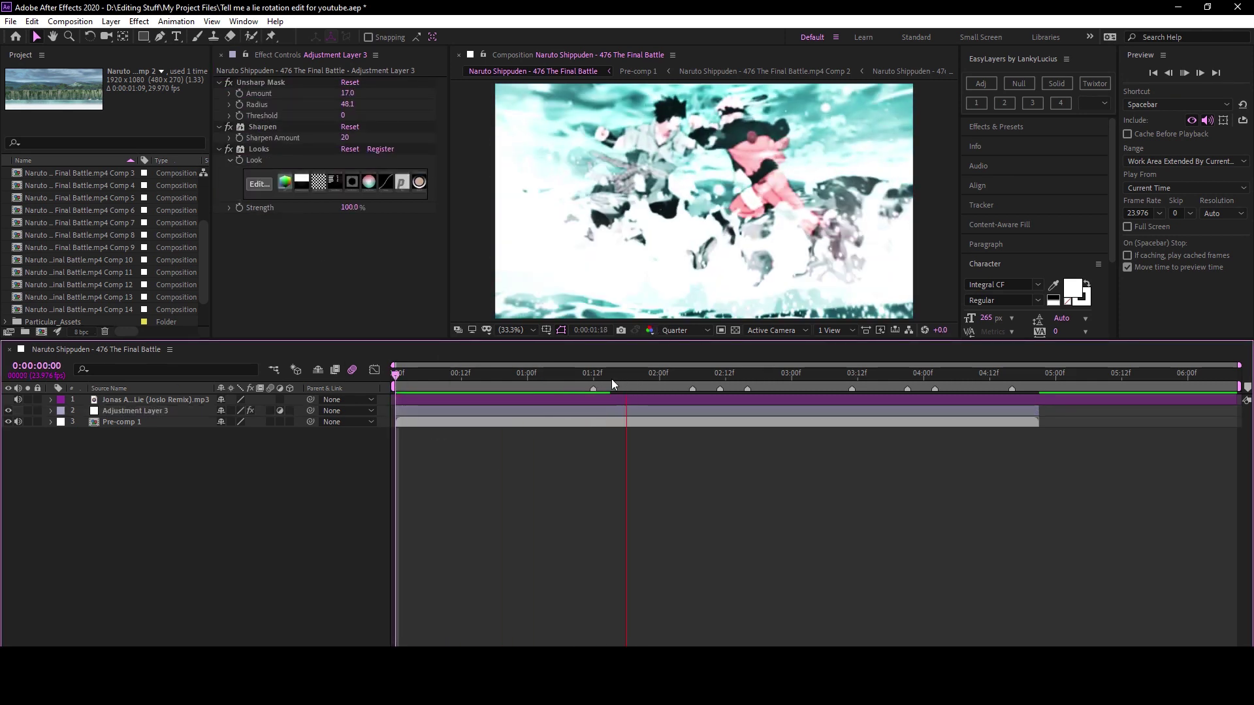
click(258, 149)
drag(353, 207, 250, 218)
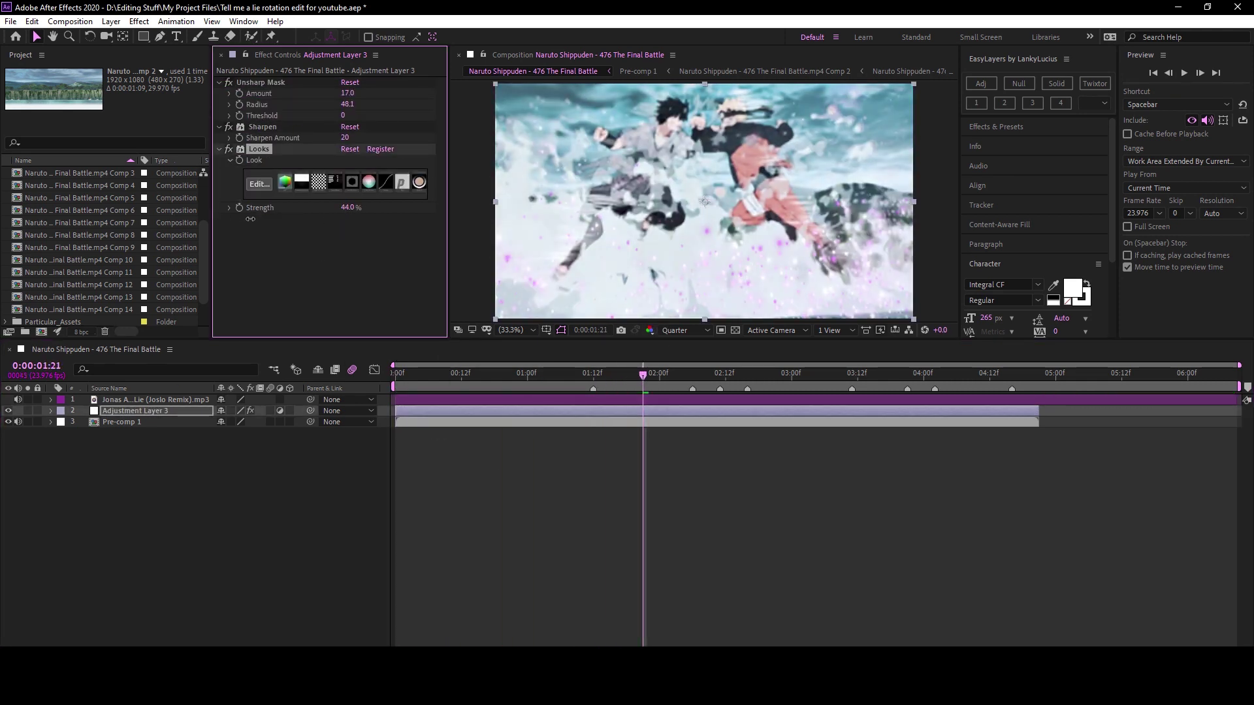
key(space)
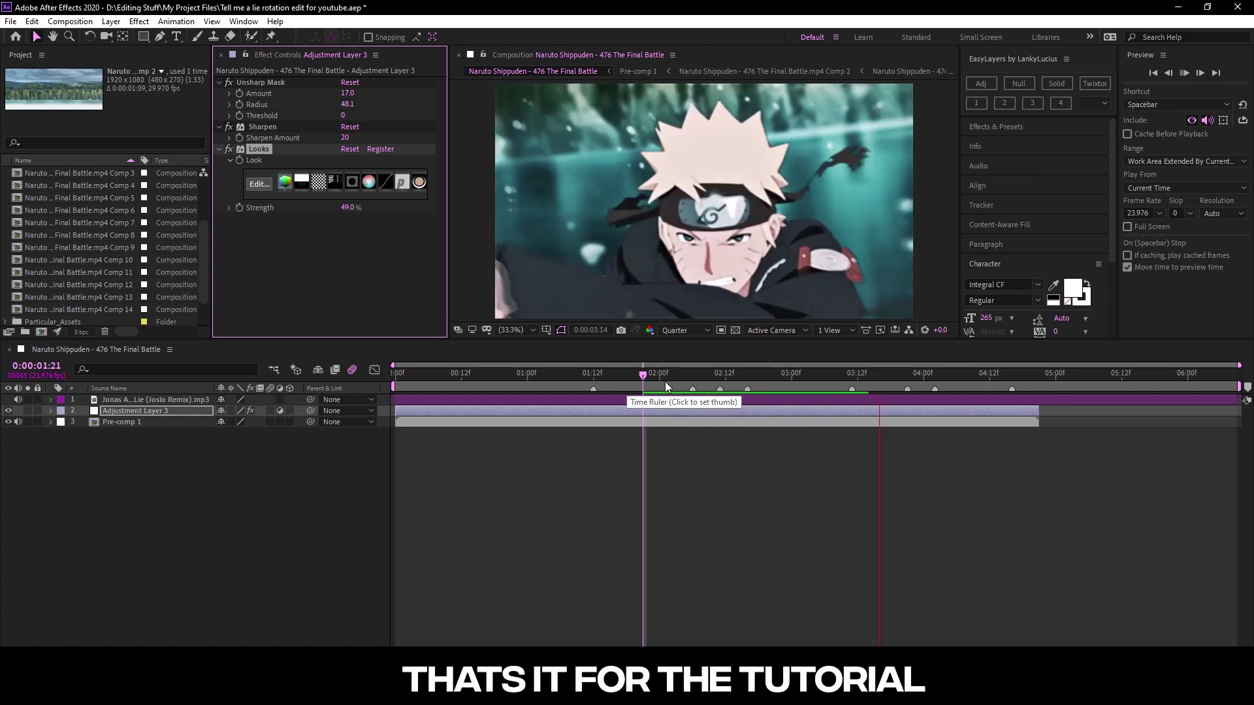
key(Home)
Apply S_Flicker to Adjustment Layer 3.
click(830, 499)
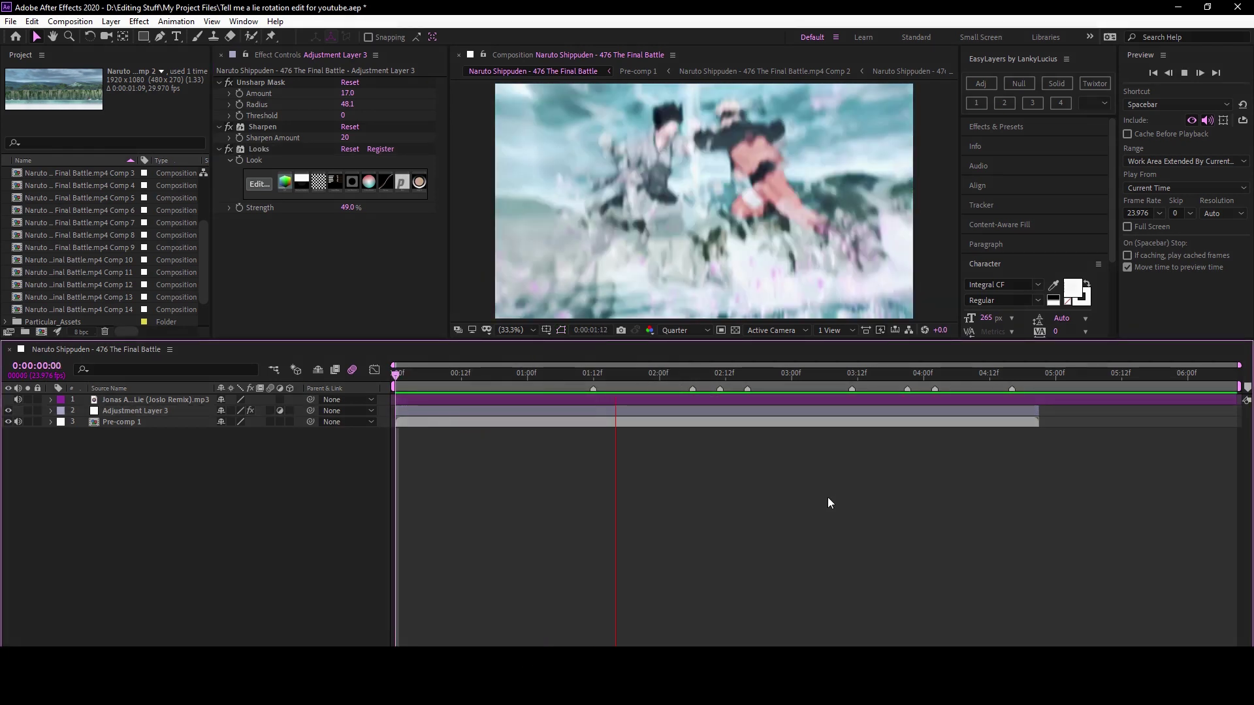
click(520, 412)
key(ctrl+space)
text(s_flick)
key(Return)
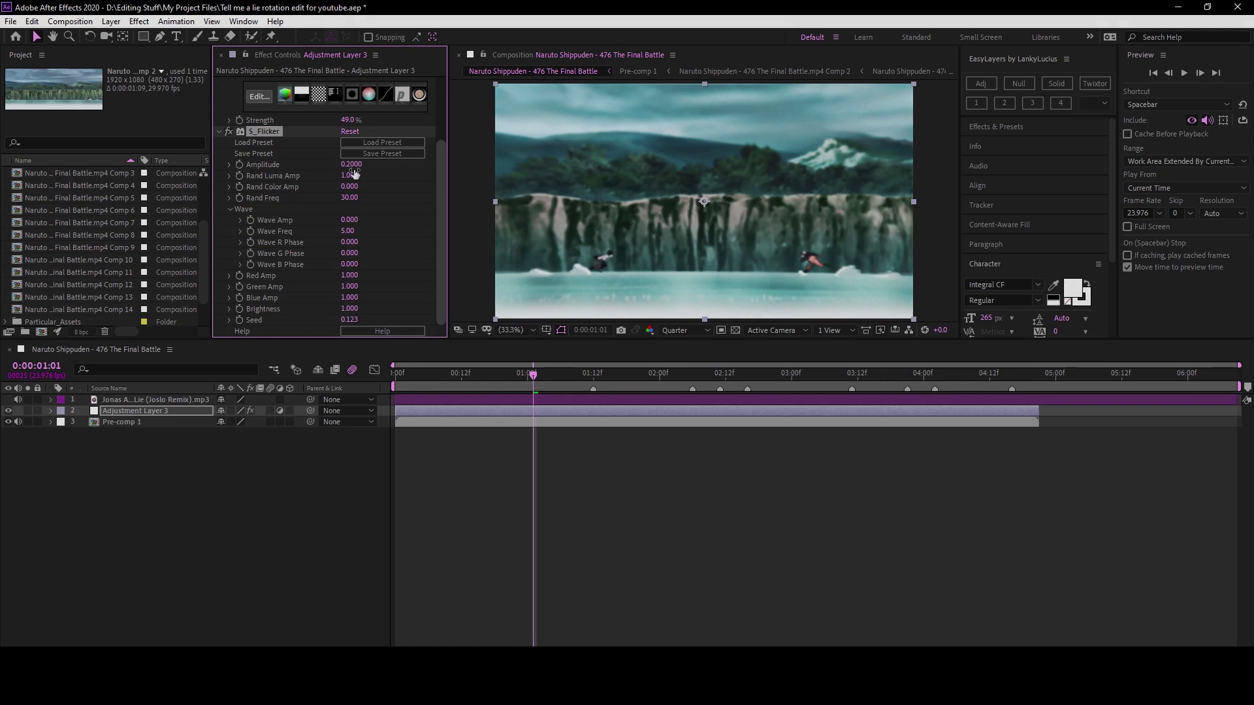
Trim the composition to the work area ending at the last clip and replay the finished edit.
key(ctrl+Down)
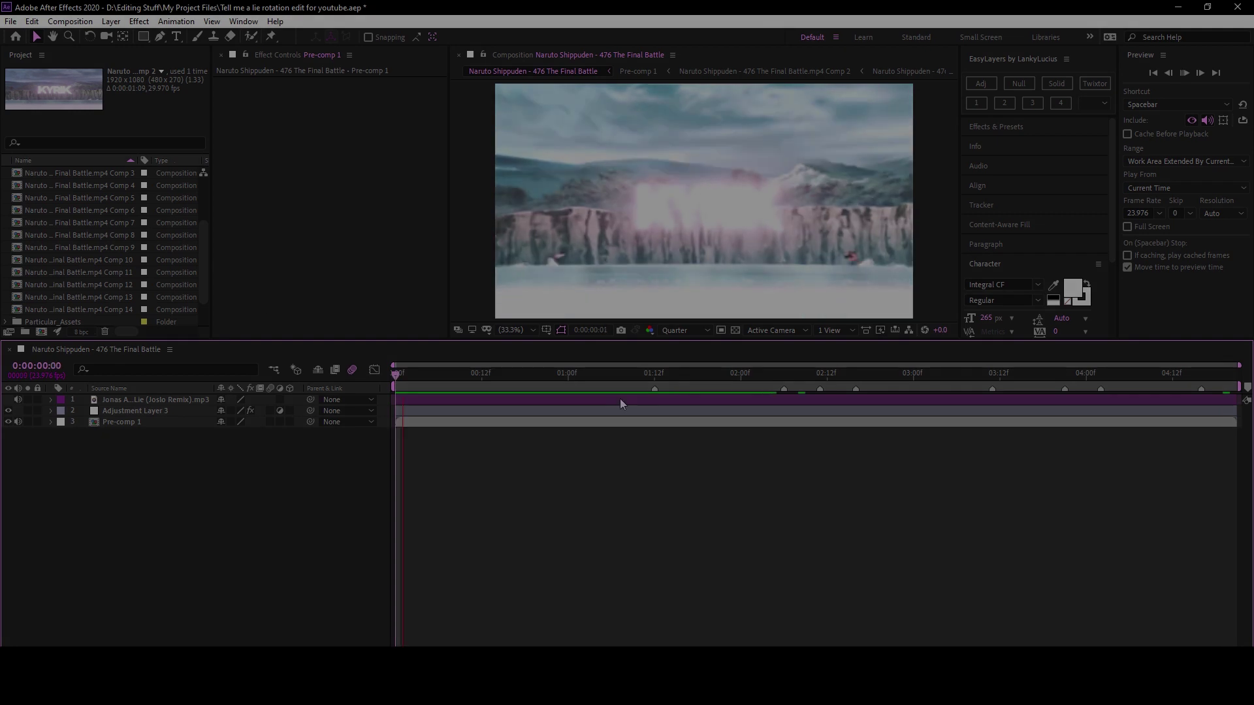
key(space)
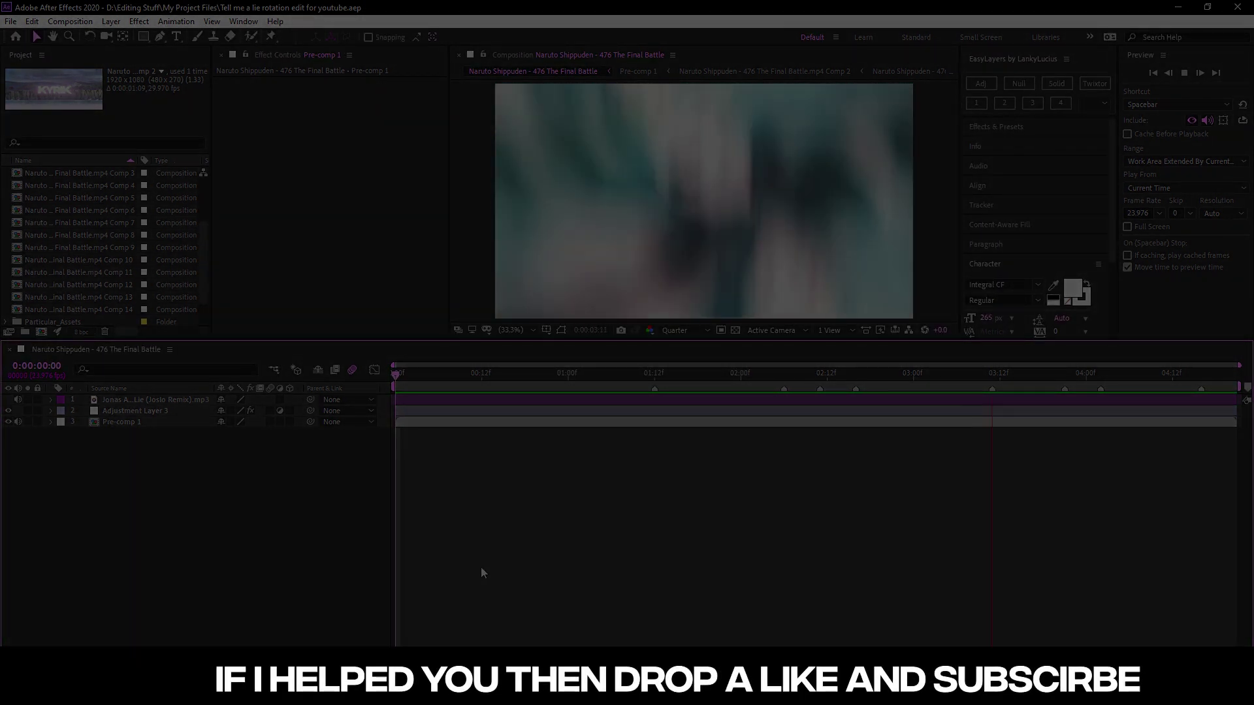
click(1229, 374)
right_click(1229, 387)
click(1186, 427)
key(space)
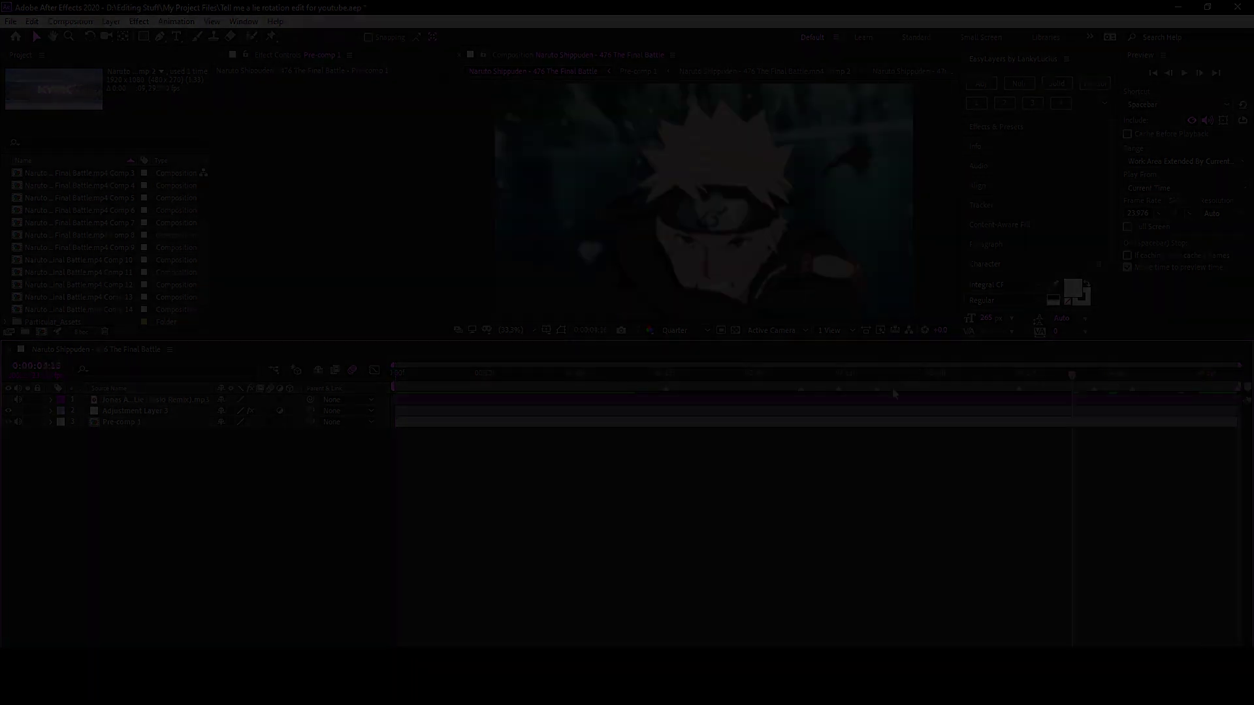